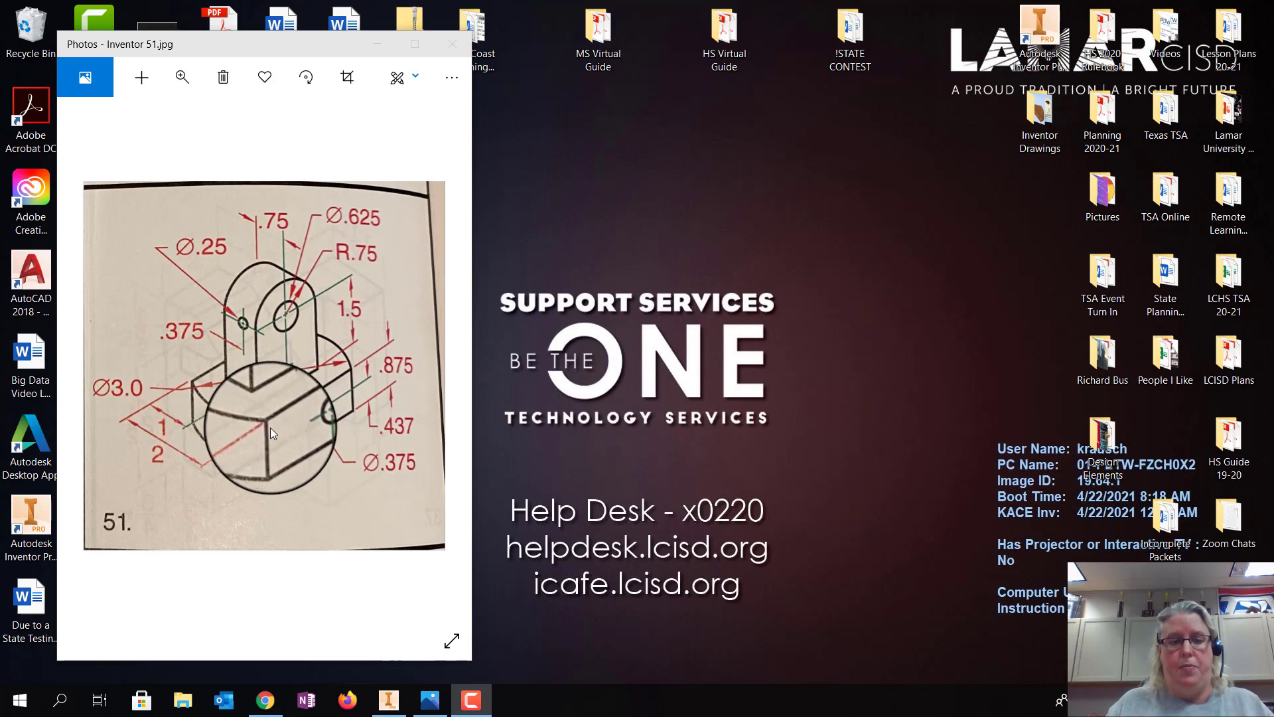
Examine the base, the rounded upright and the holes in the dimensioned reference drawing of part 51
click(272, 428)
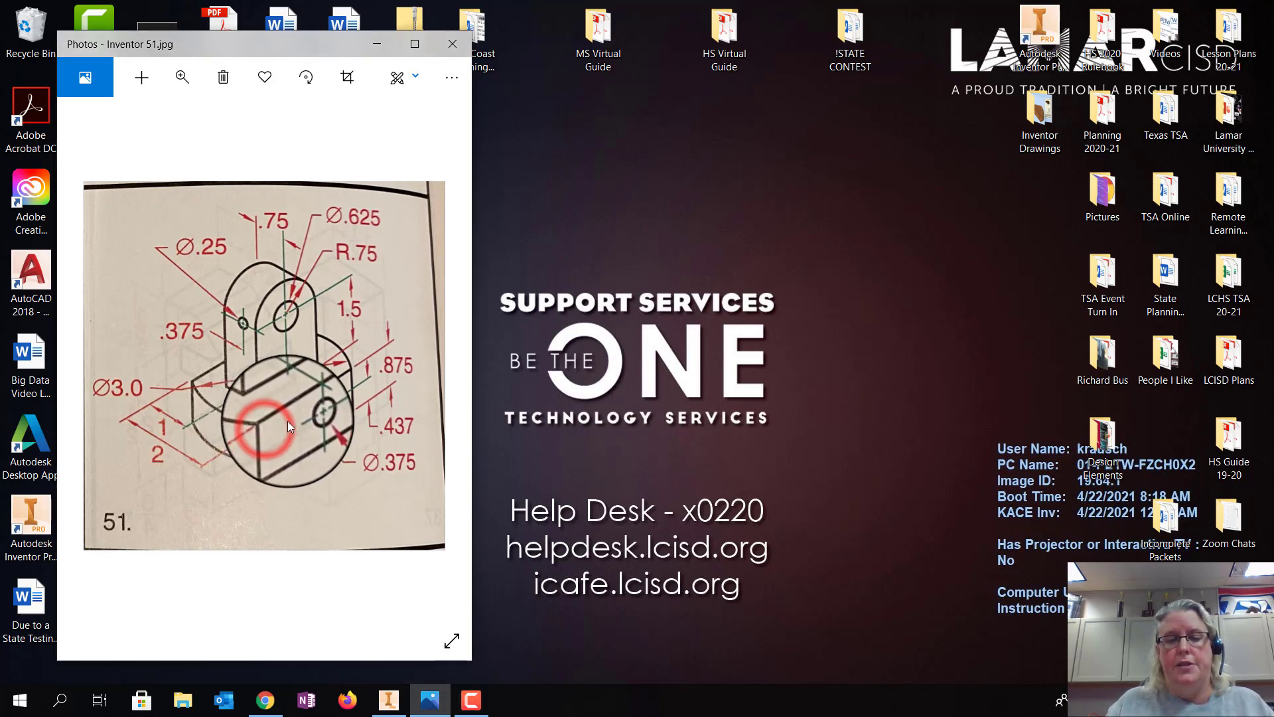
click(285, 311)
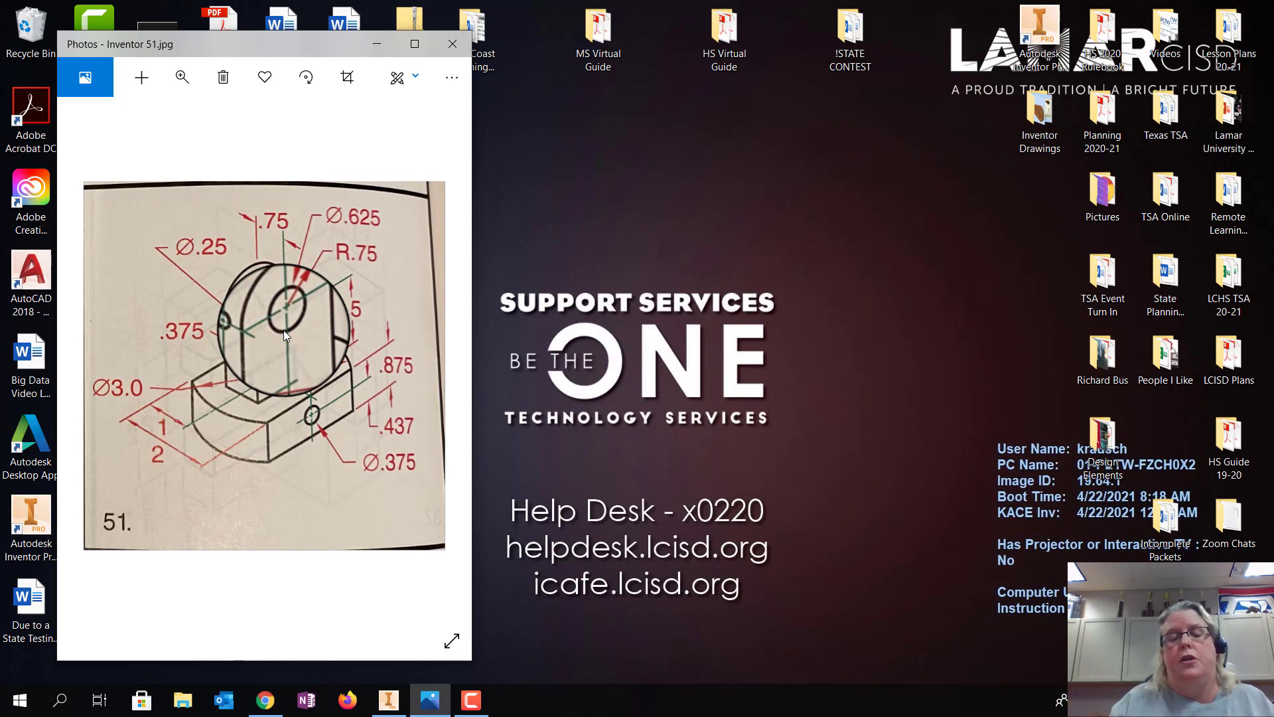
click(272, 430)
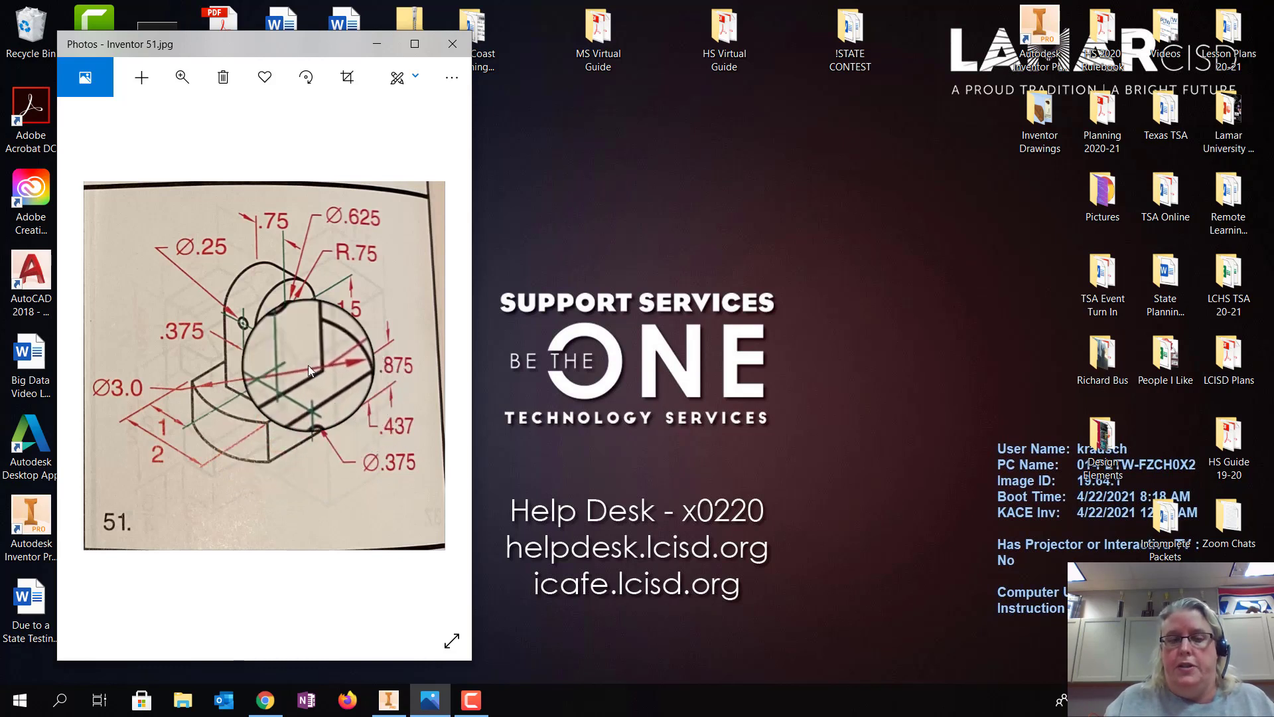
click(284, 287)
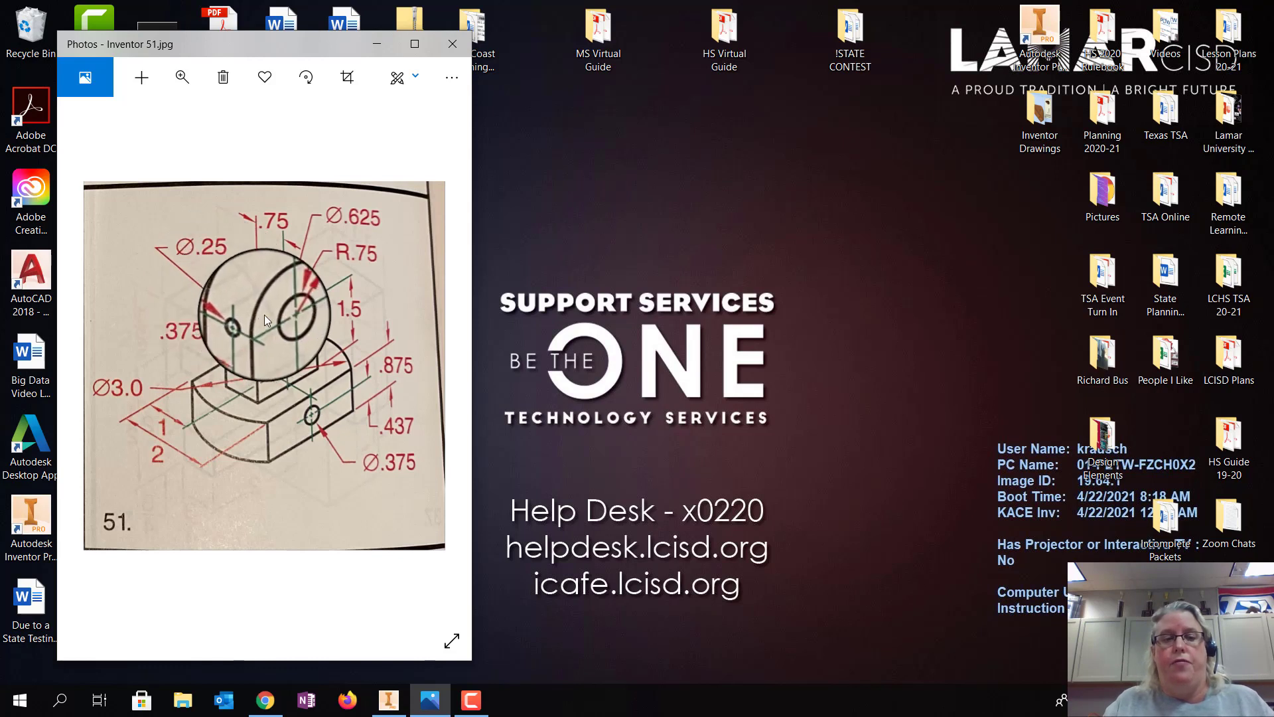
click(293, 301)
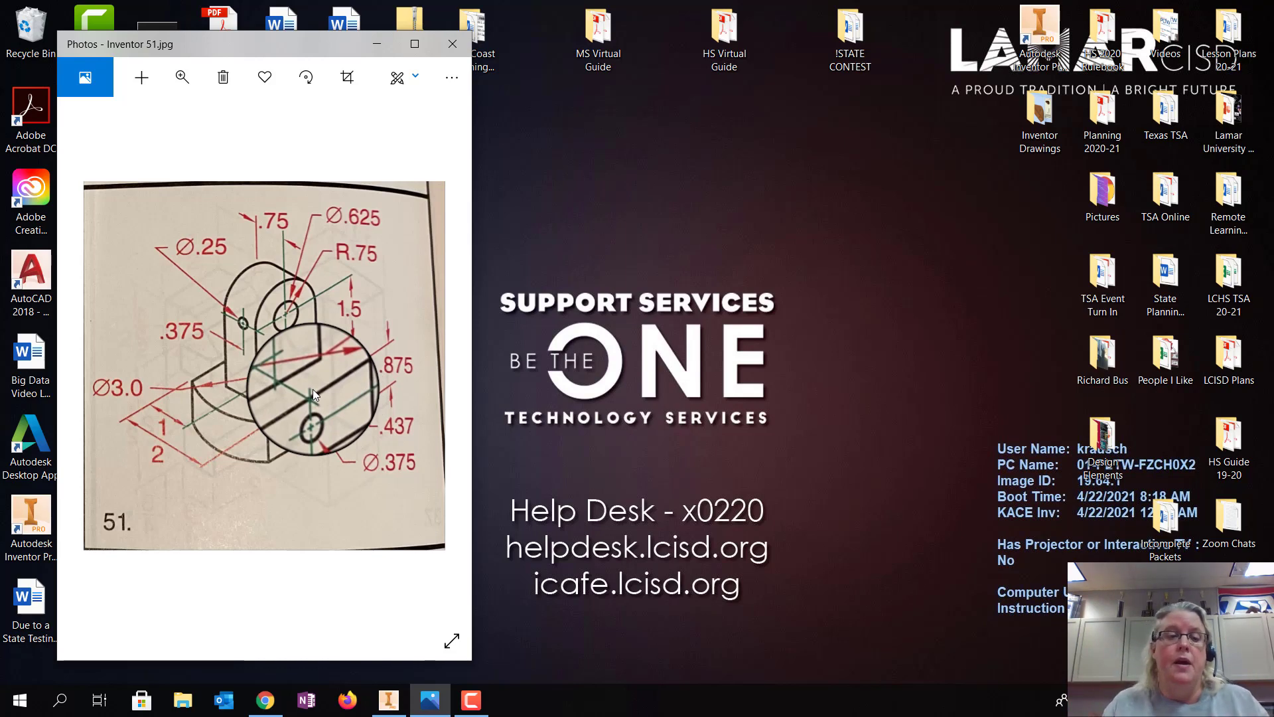
Switch to Autodesk Inventor and create a new part from the Standard.ipt template, accepting the library style definitions
click(389, 700)
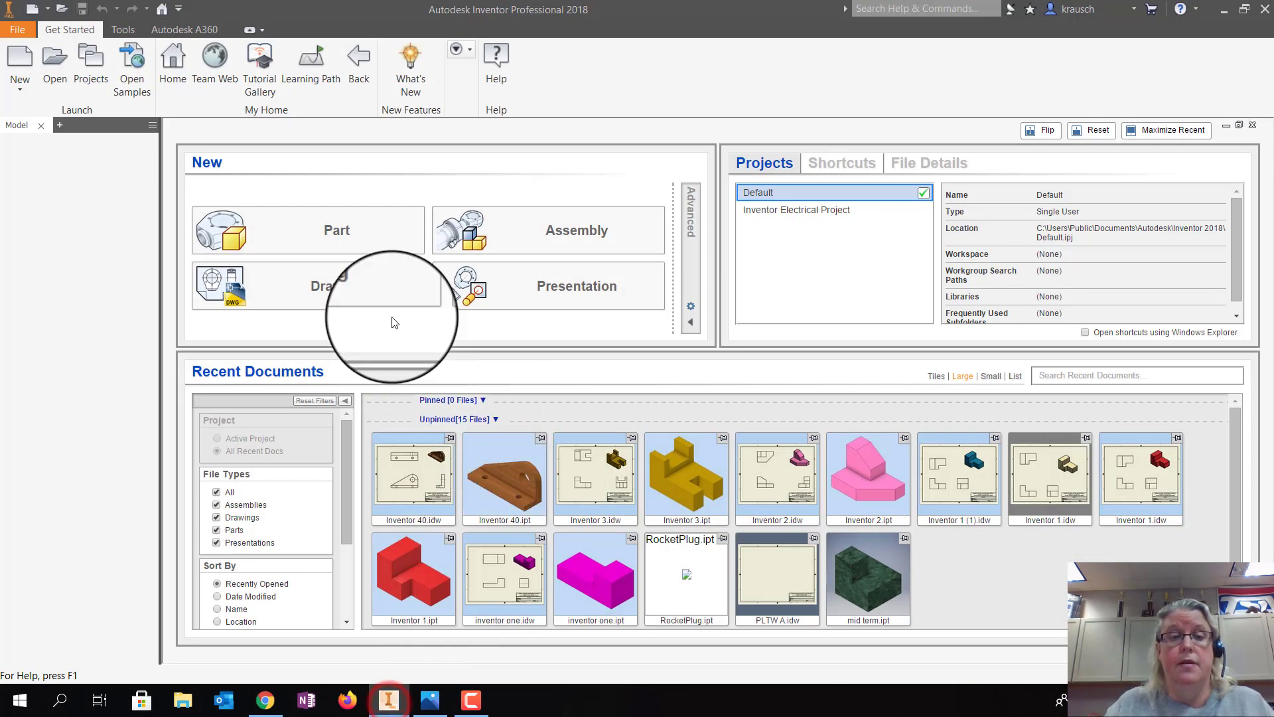
click(10, 63)
click(688, 261)
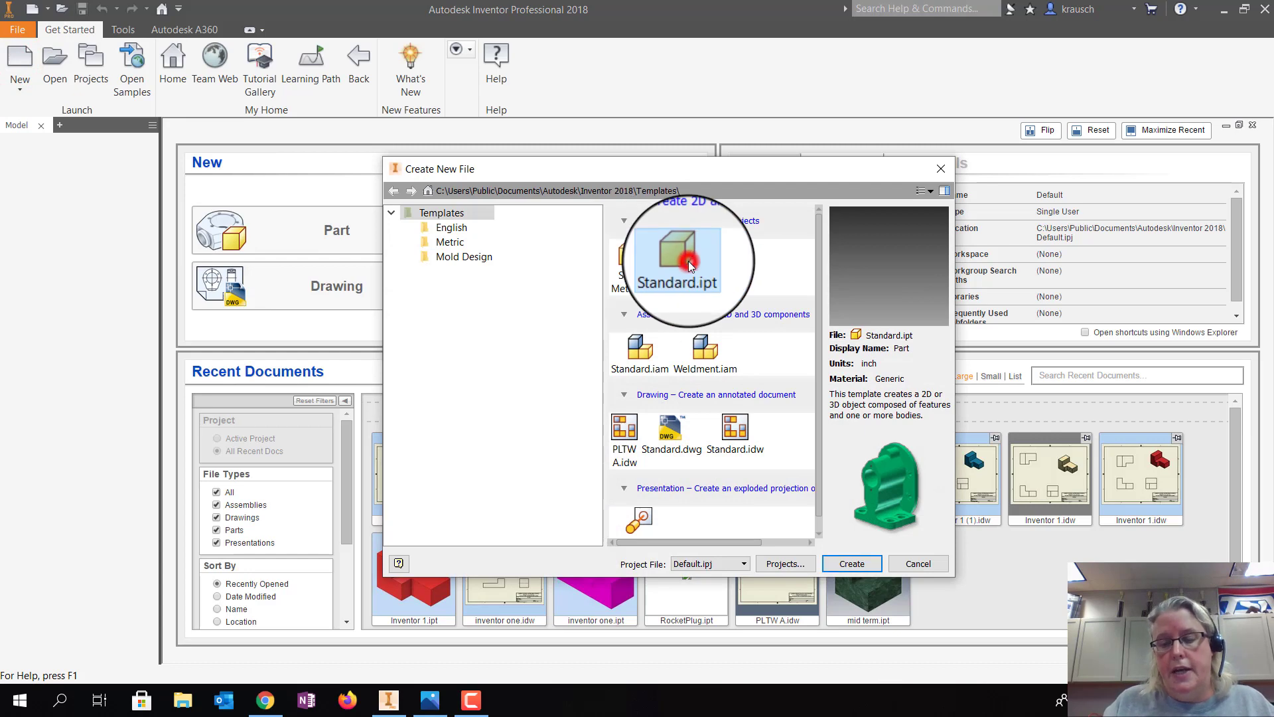
click(851, 563)
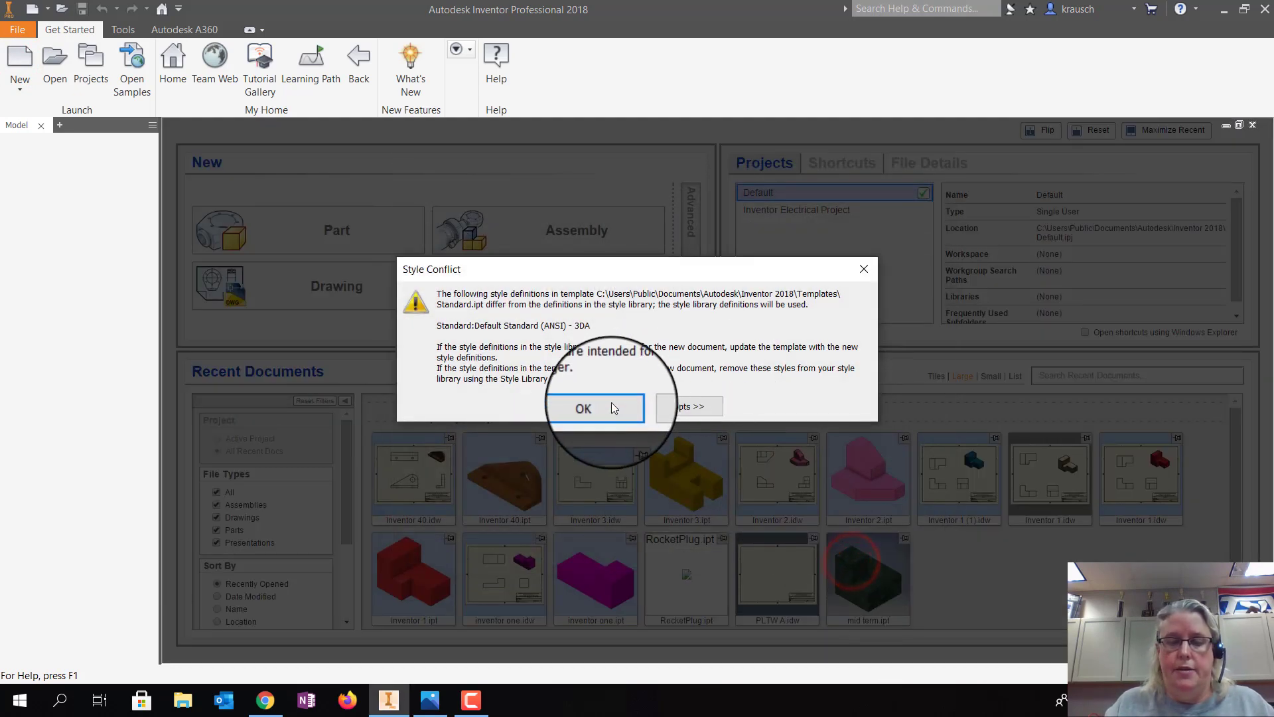
click(609, 406)
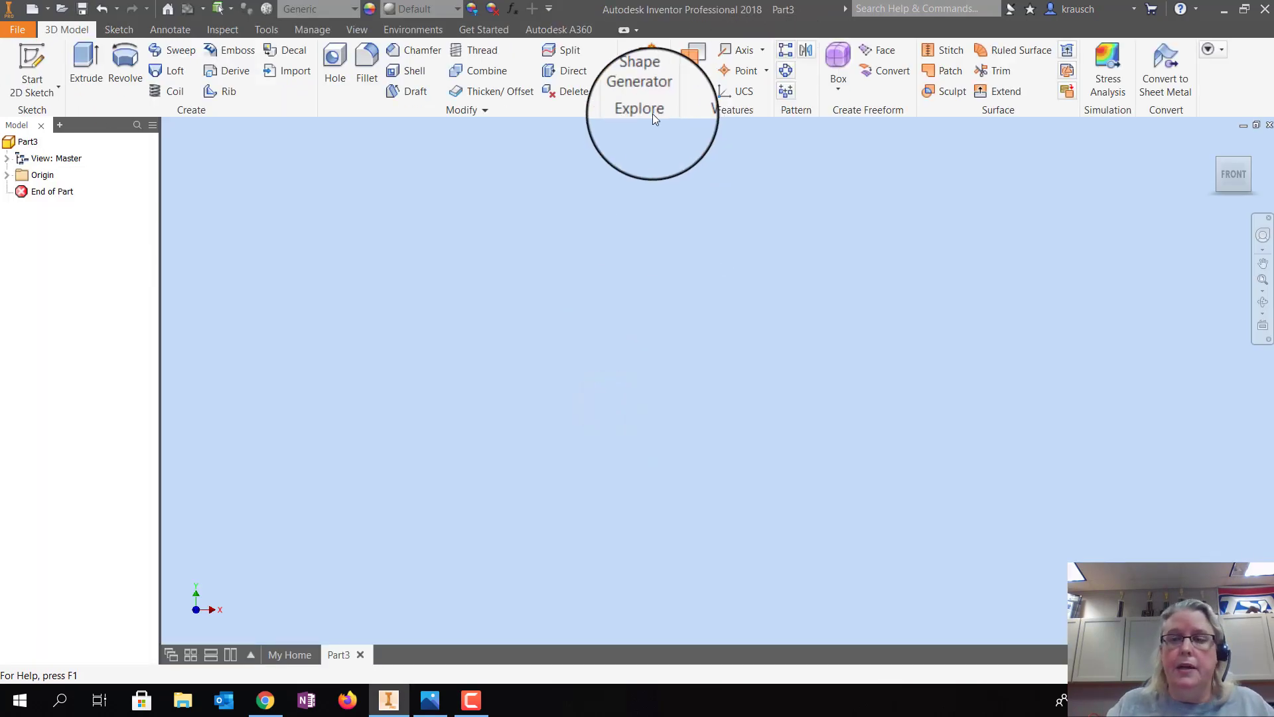
Check the reference drawing and start a 2D sketch on the XZ plane
click(1214, 142)
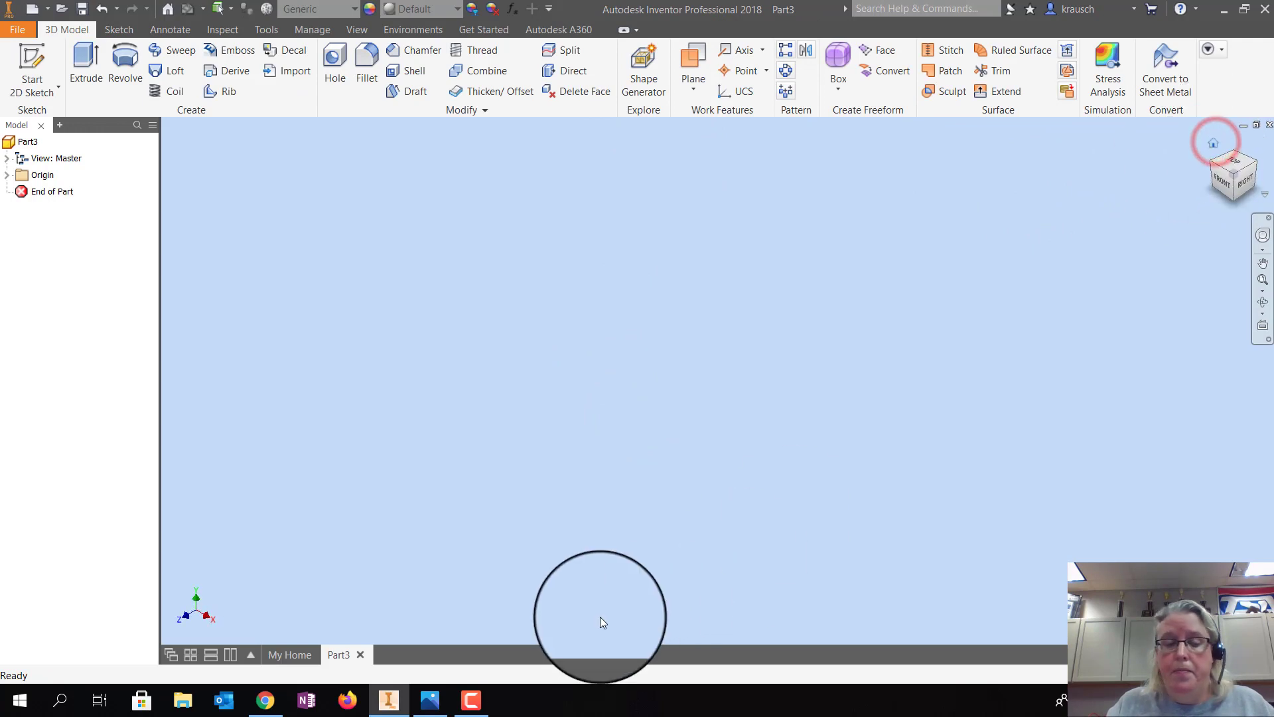
click(430, 700)
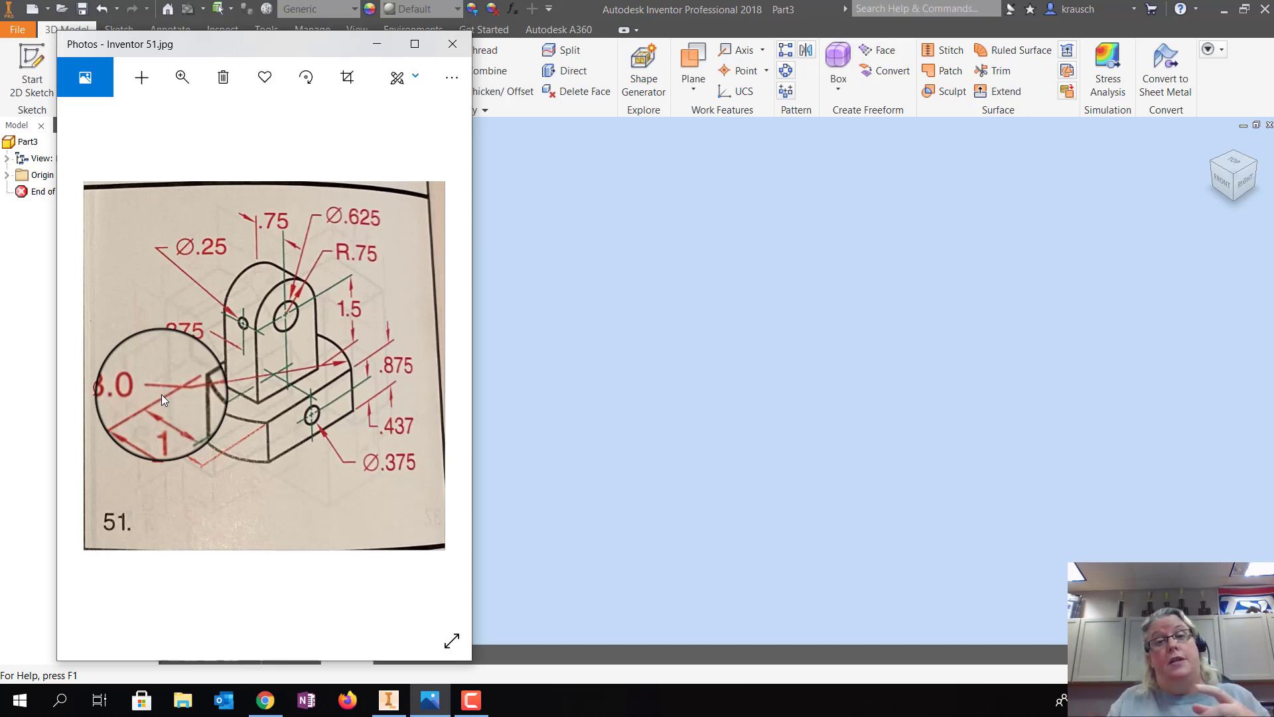
click(601, 353)
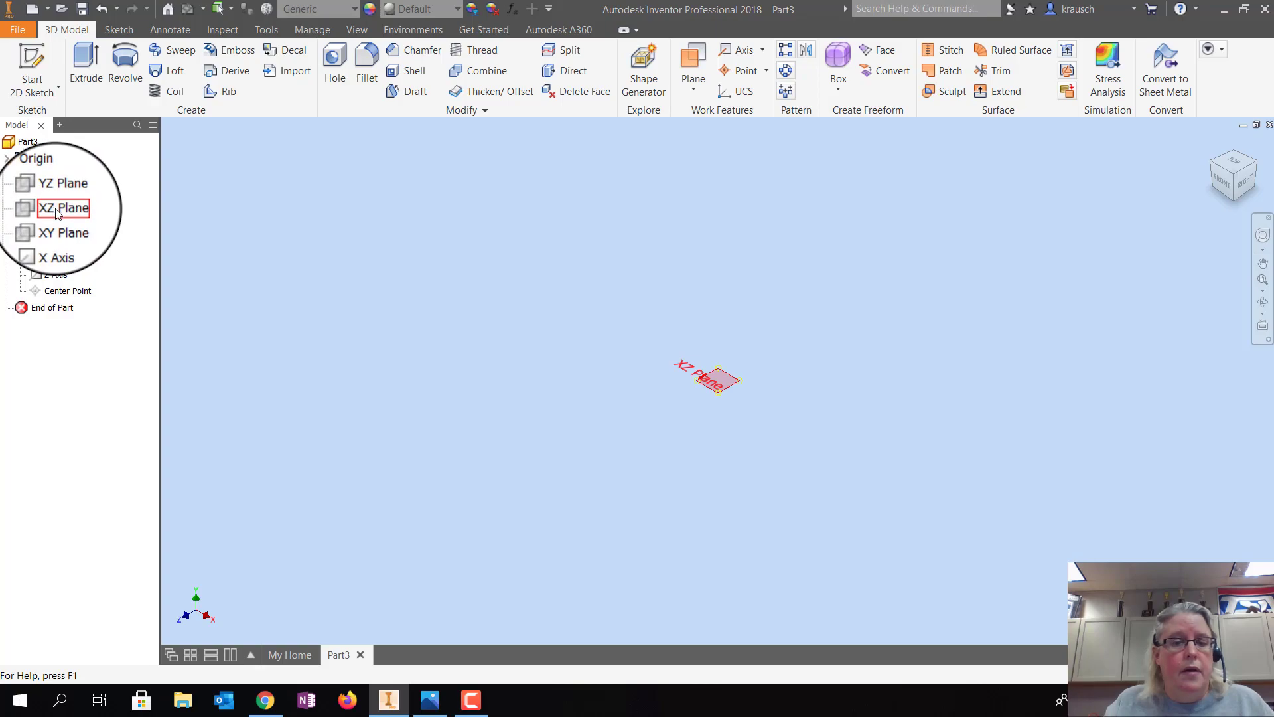
click(32, 61)
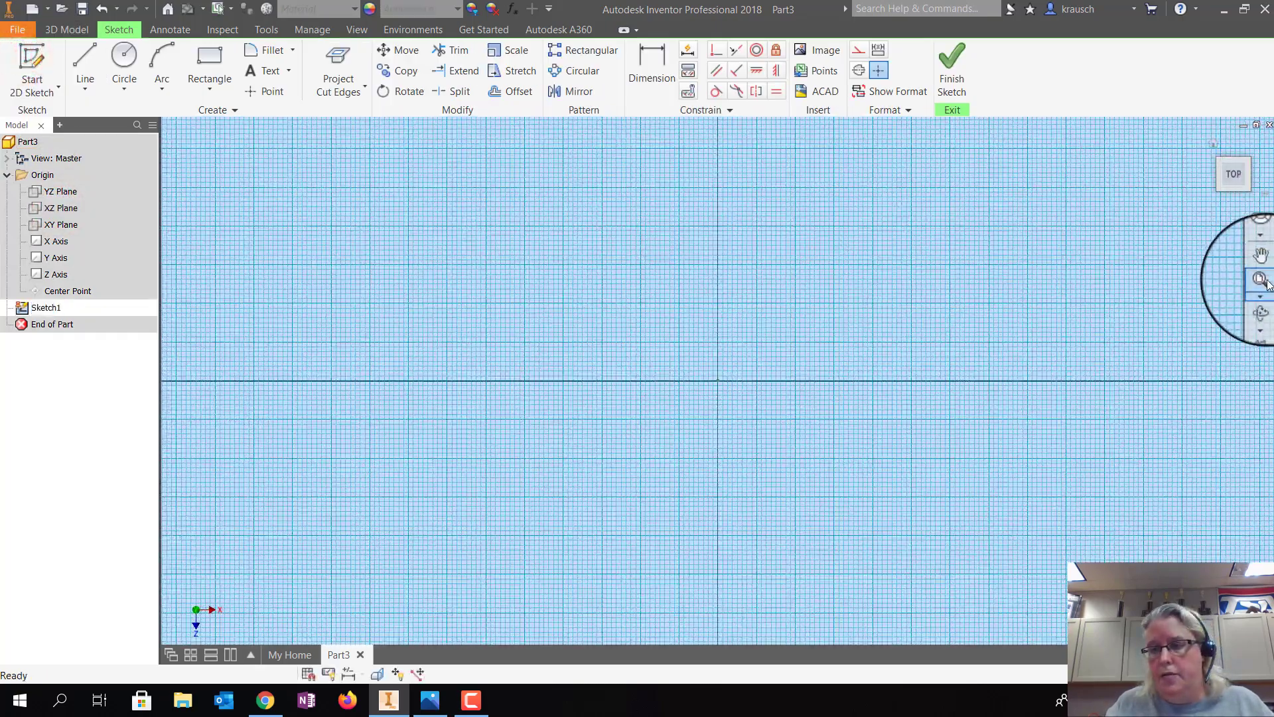
Sketch a circle about 0.94 in in diameter, with its center up and to the left of the origin
click(1262, 279)
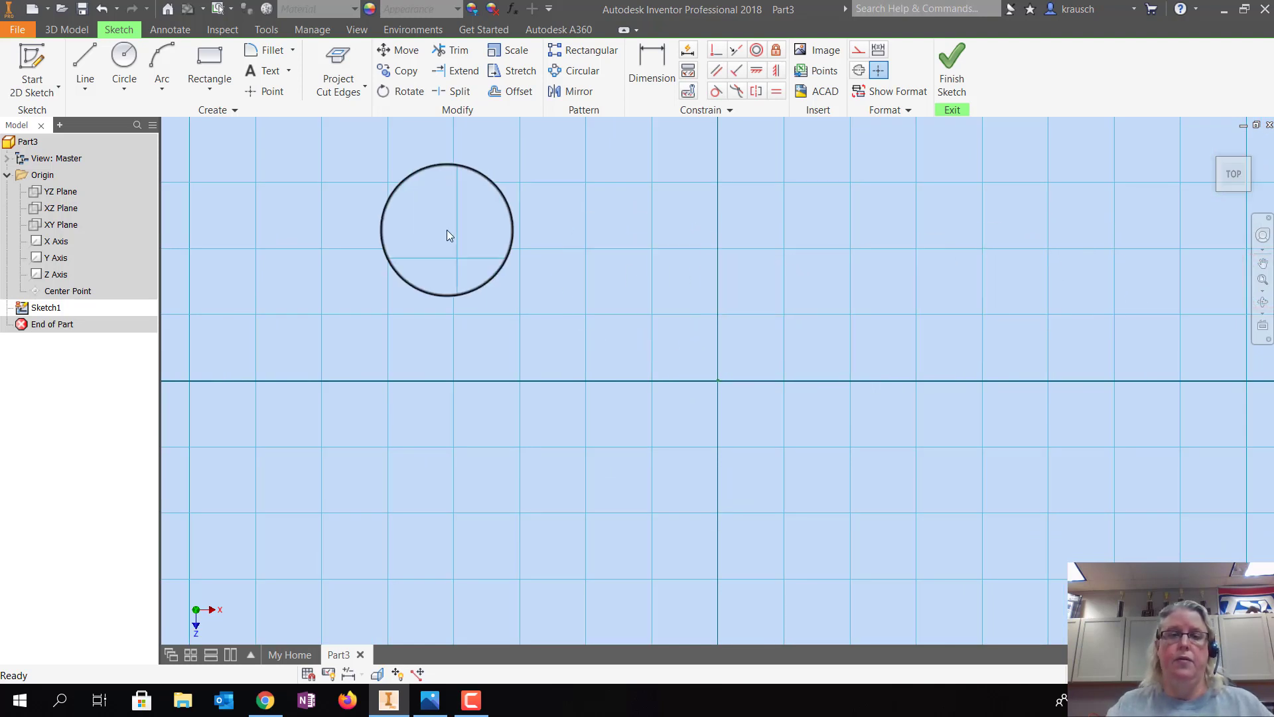
click(130, 57)
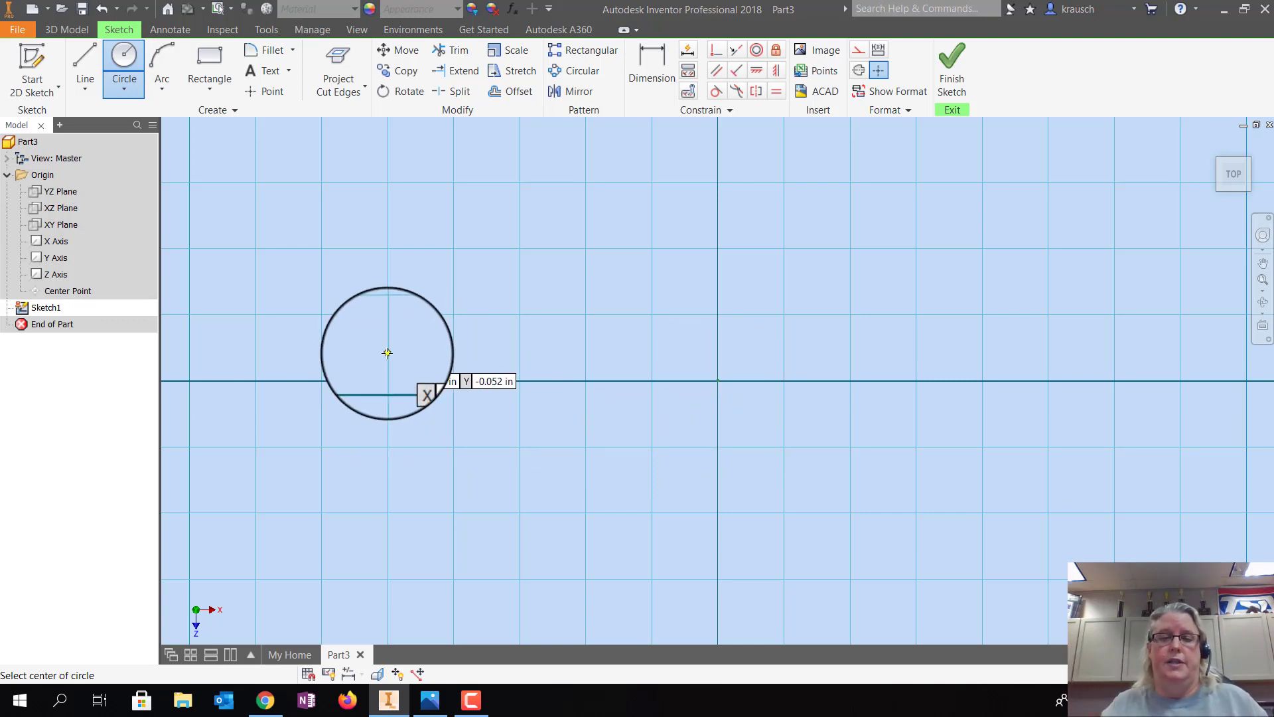
click(508, 342)
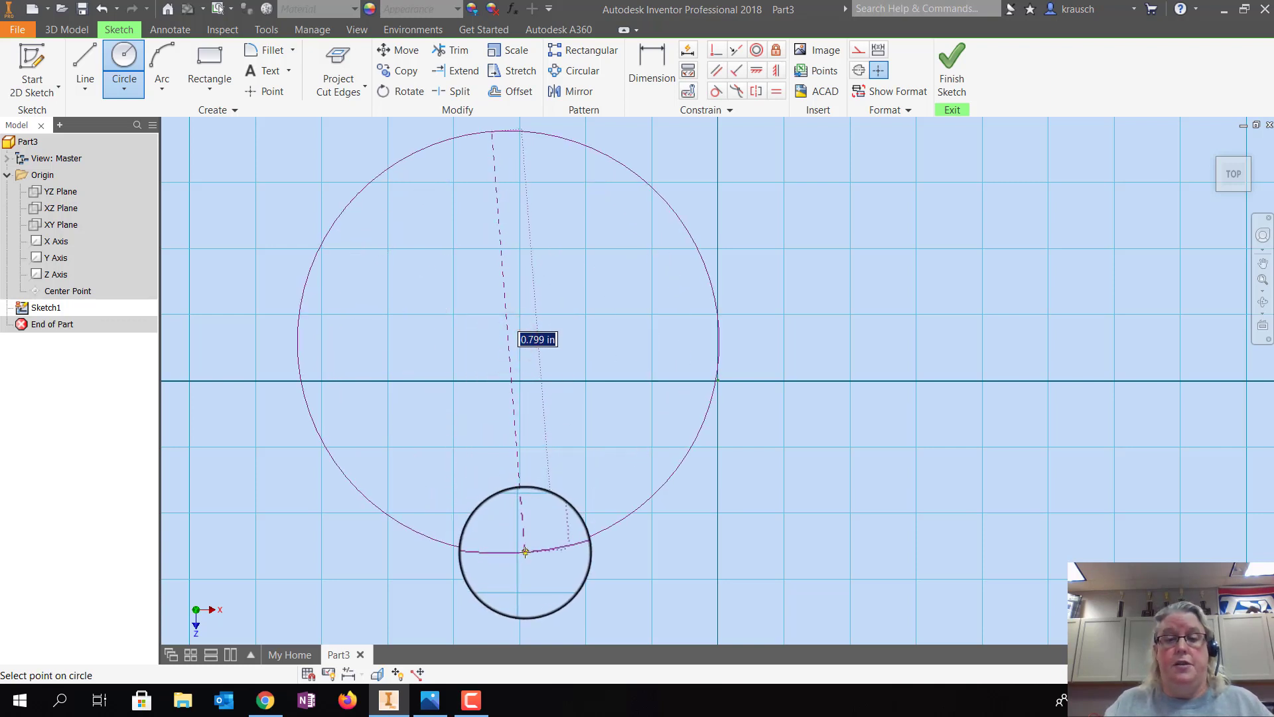
click(535, 588)
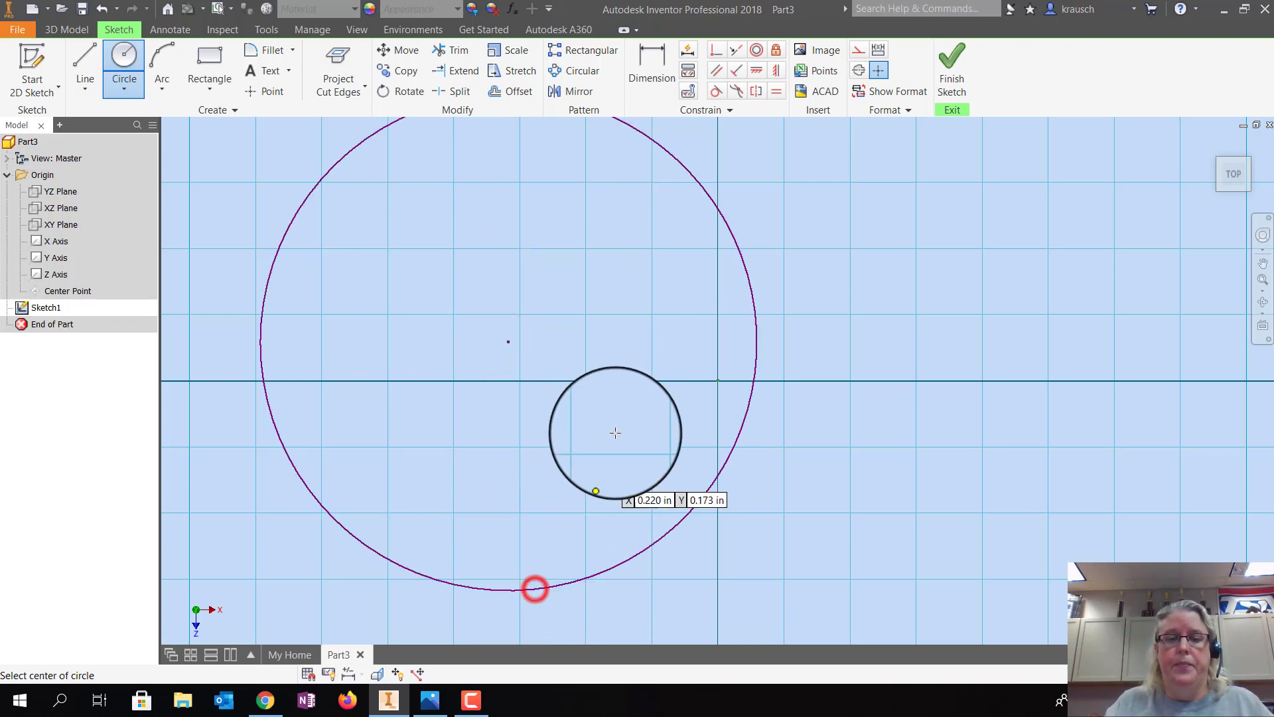
scroll(615, 433, down, 2)
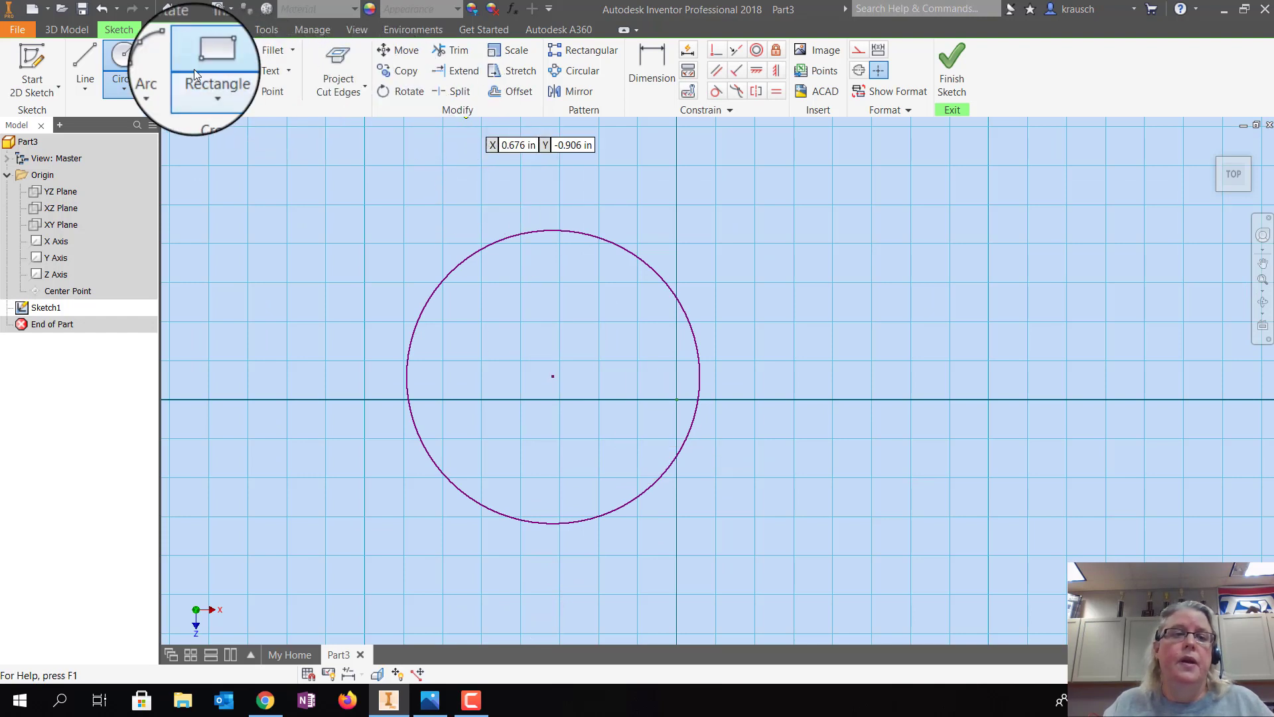
Dimension the circle's diameter as 3 in, taking the value from the reference drawing
click(657, 60)
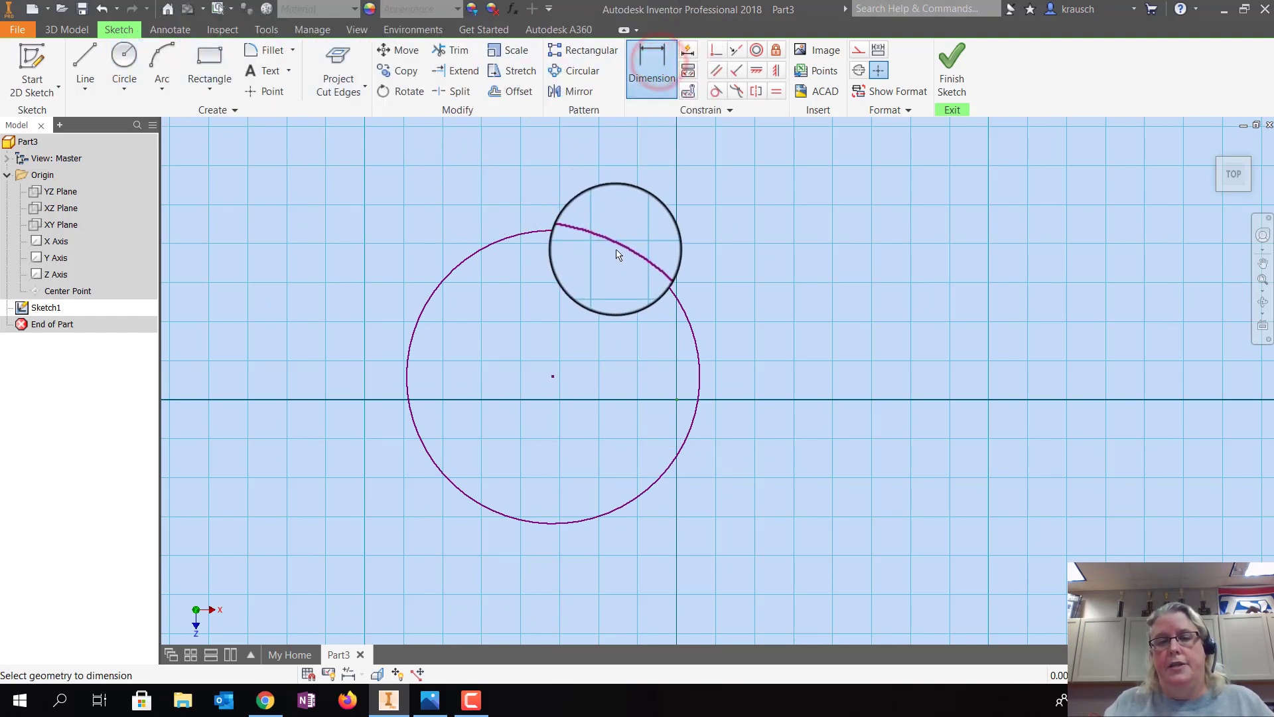
click(619, 247)
click(717, 207)
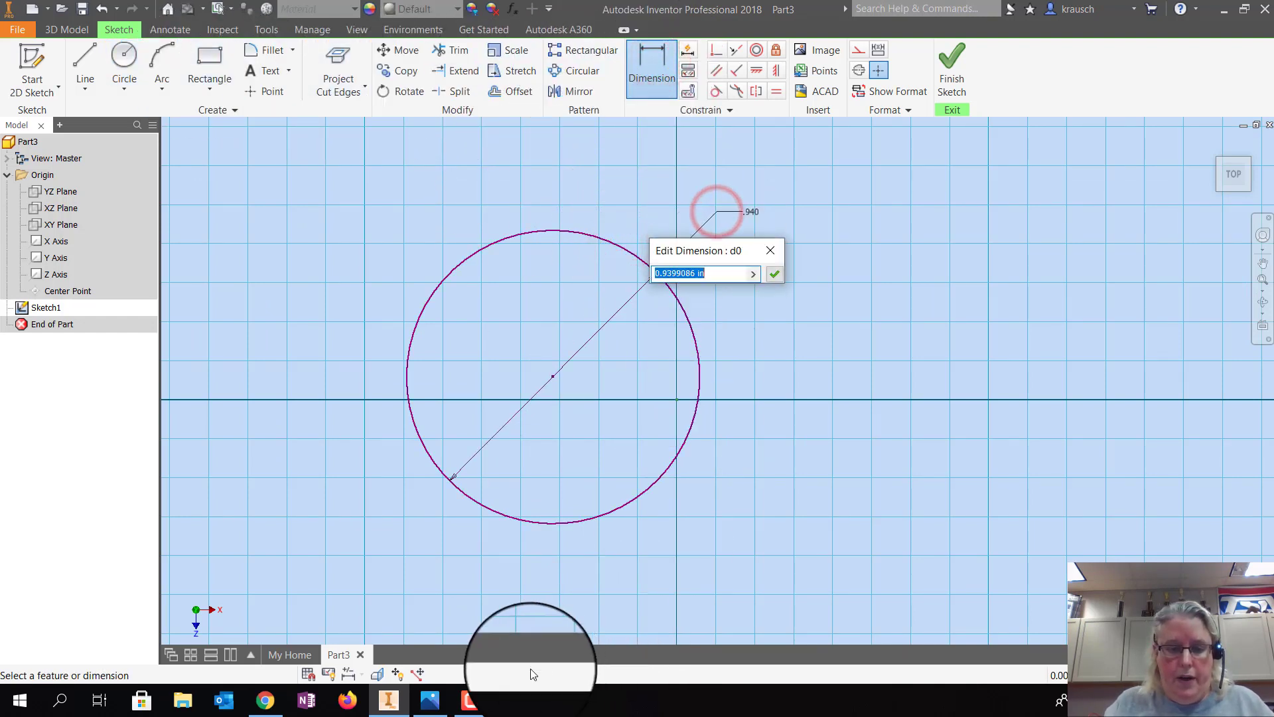
click(430, 700)
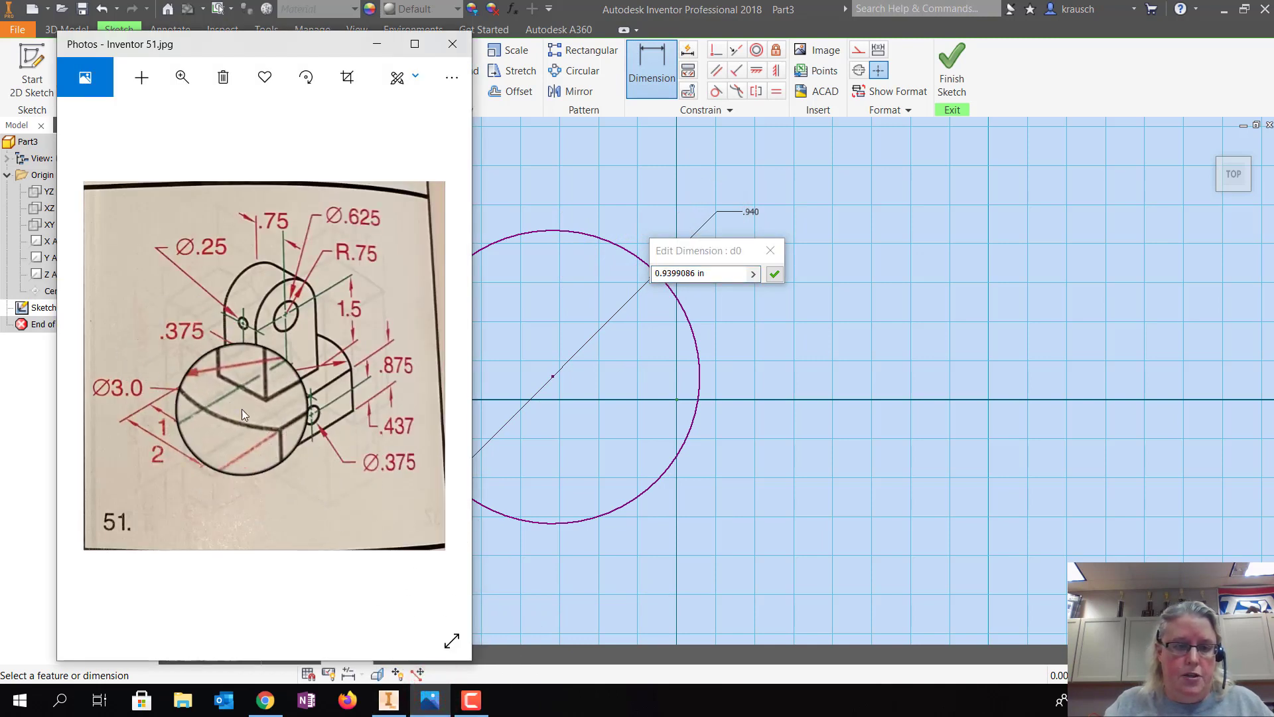
click(111, 398)
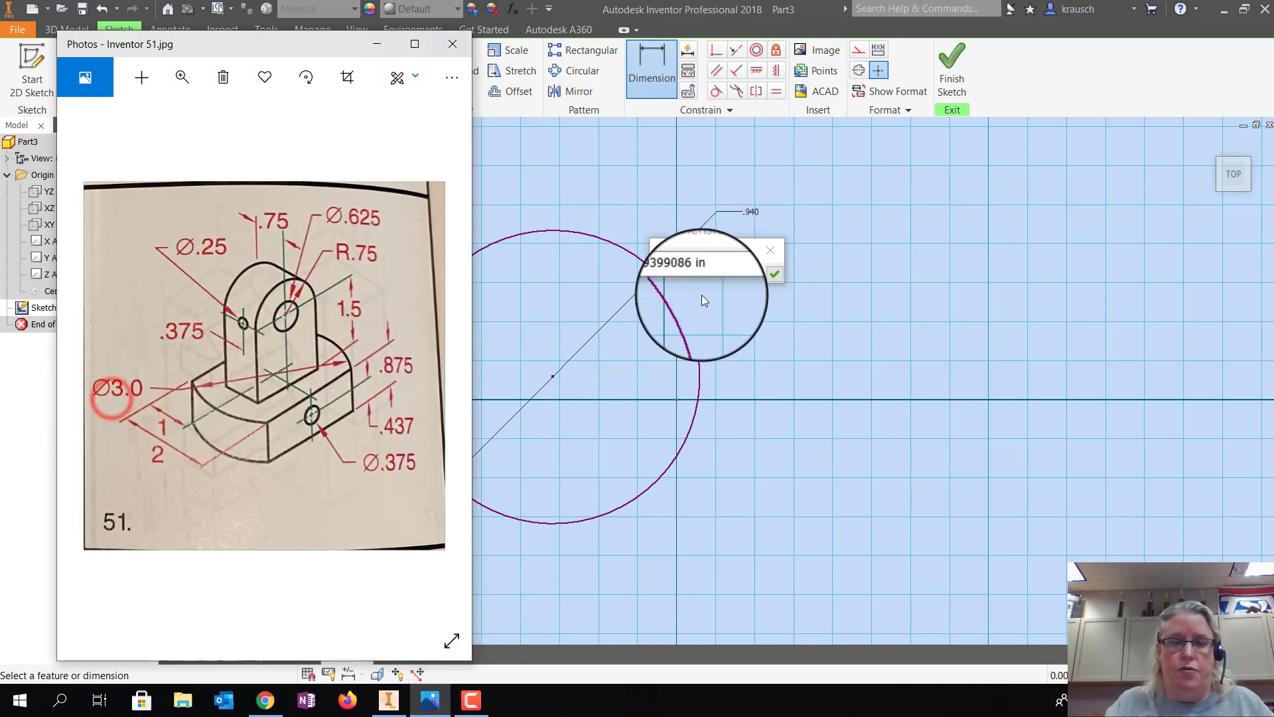
click(718, 272)
text(3)
key(Return)
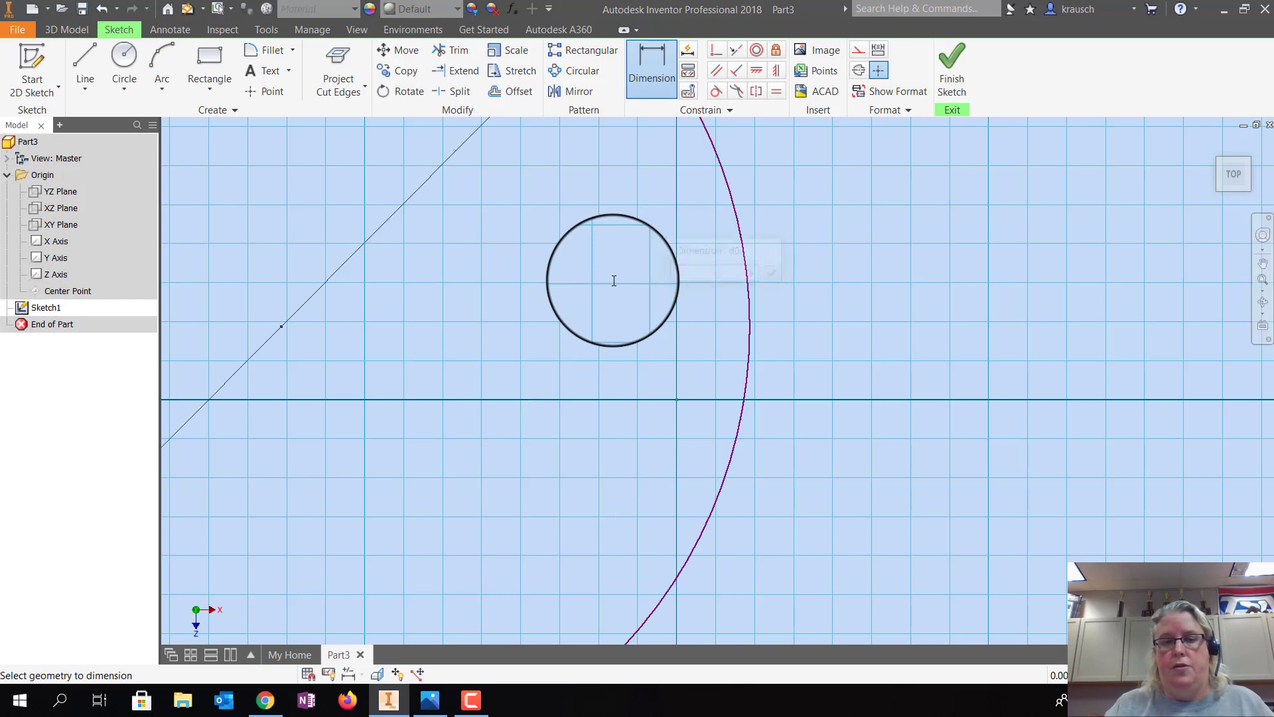
Consult the reference drawing and draw a horizontal line from the circle's center to a point beyond its right edge
click(1261, 278)
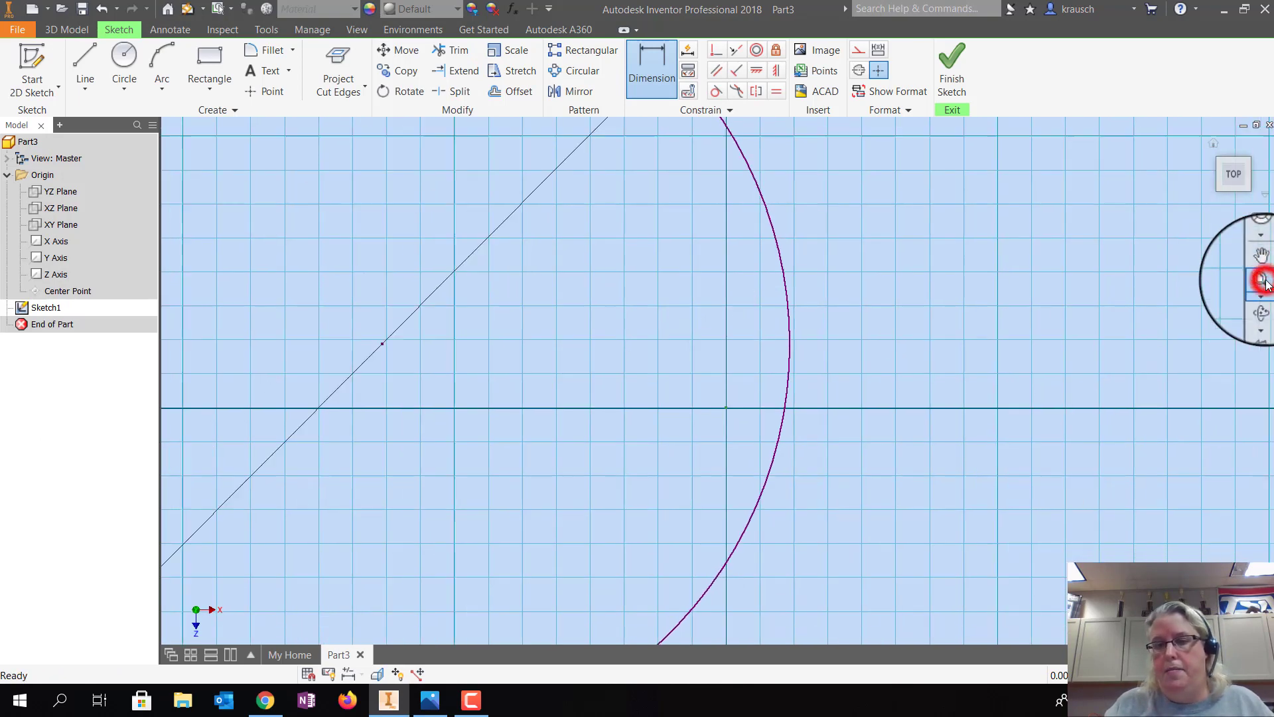
click(430, 702)
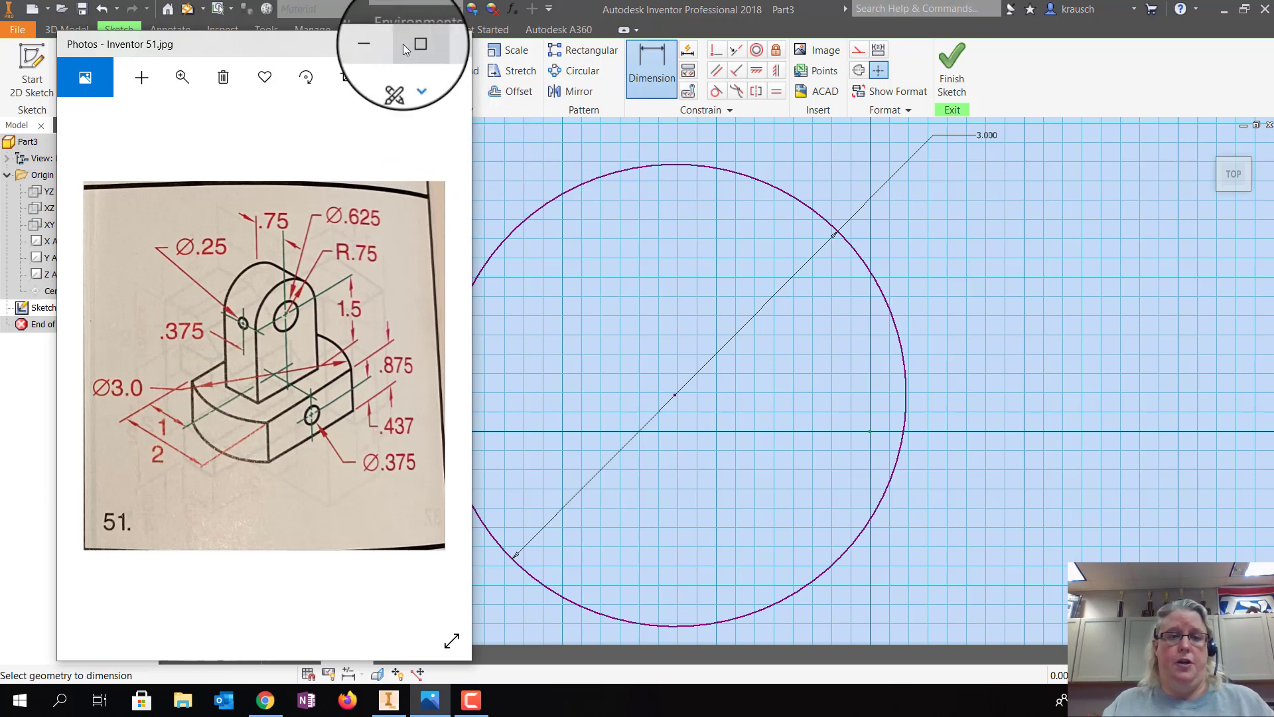
click(376, 44)
click(85, 58)
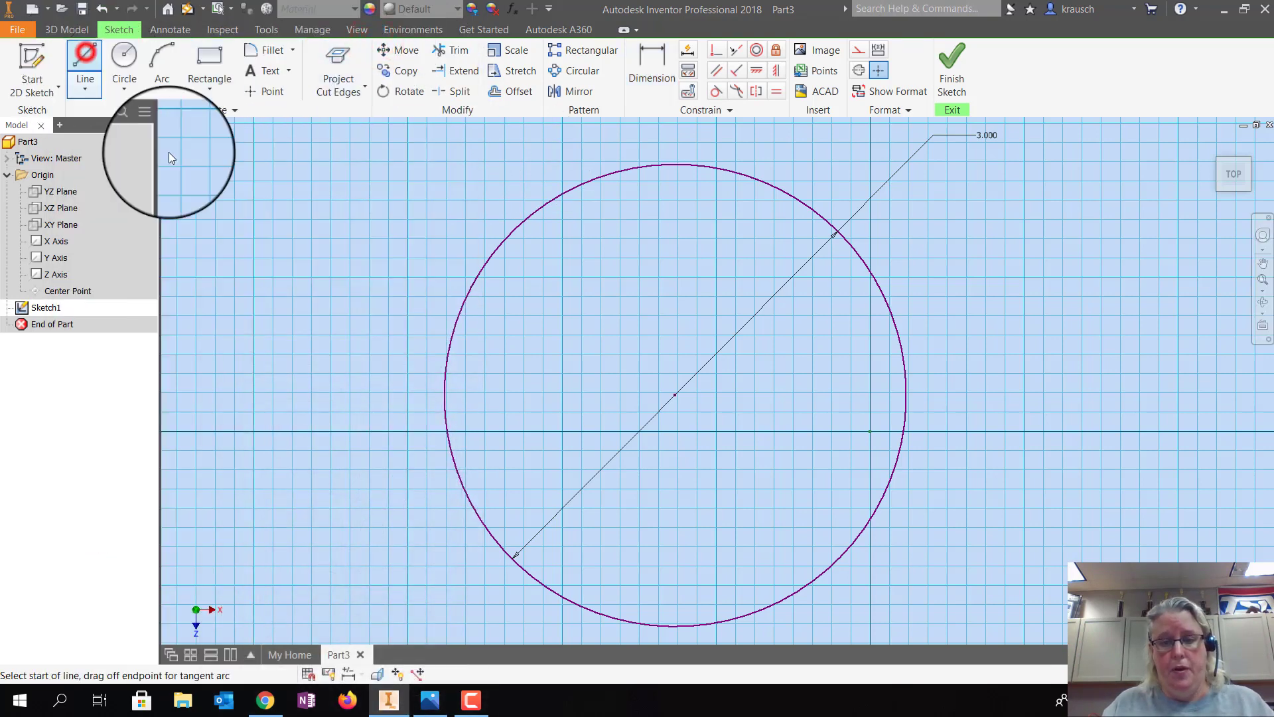
click(674, 394)
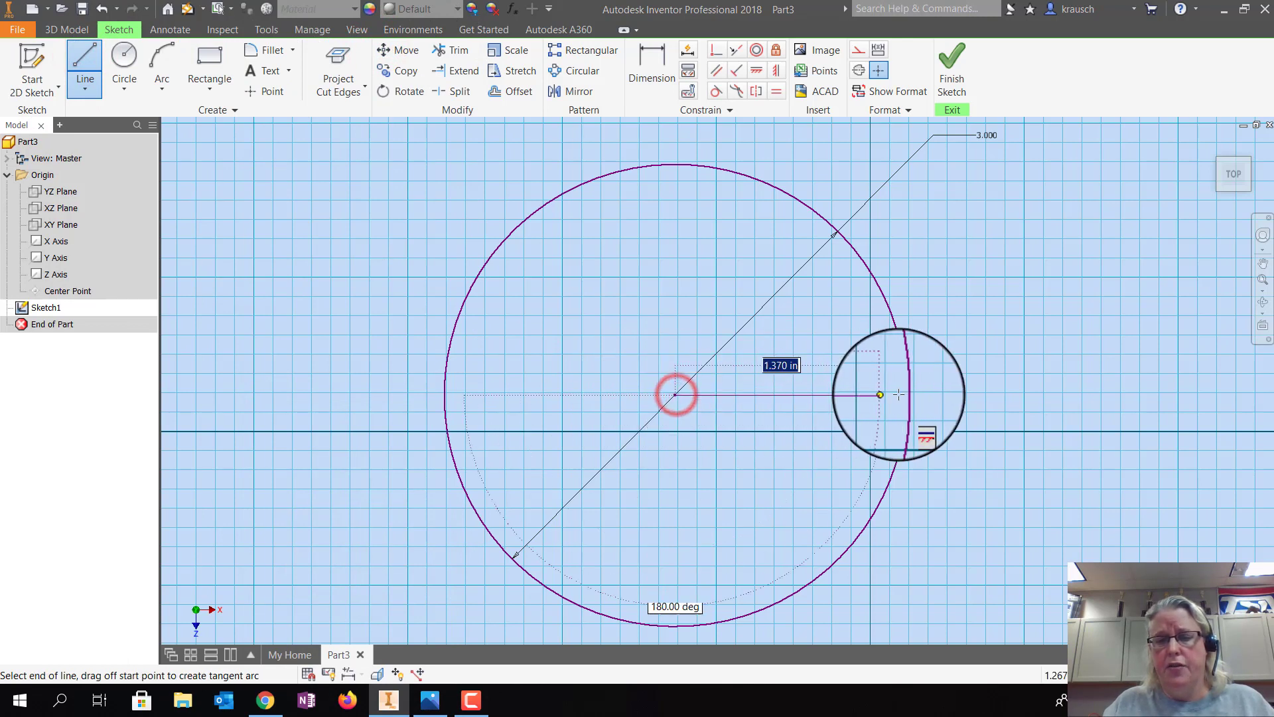
click(1004, 394)
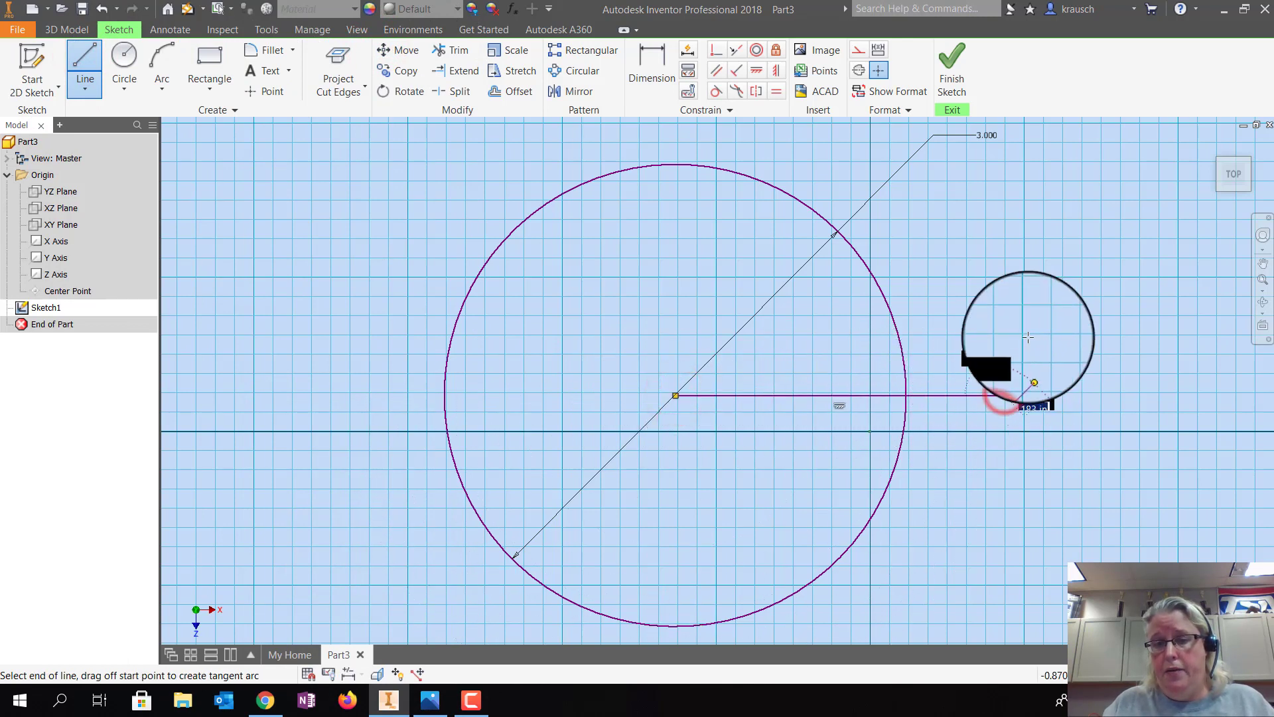
key(Escape)
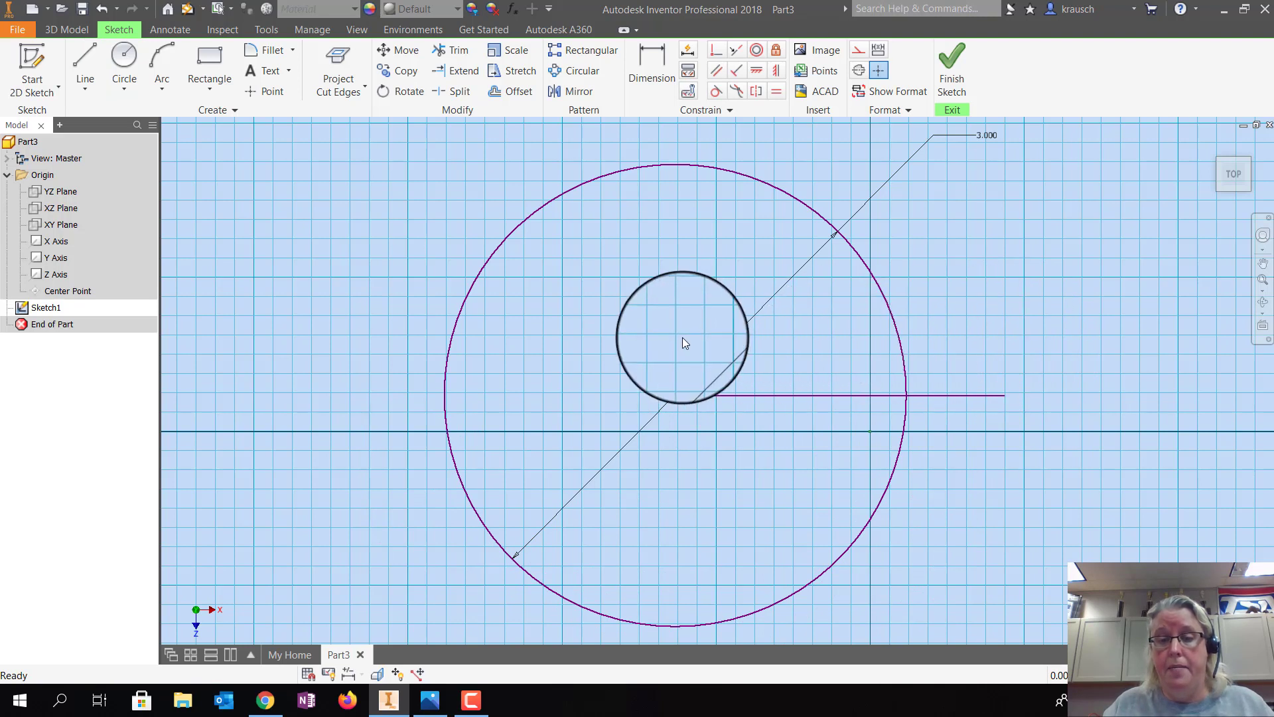
Draw two more horizontal lines, one above and one below the center line, from inside the circle past its right edge
click(84, 56)
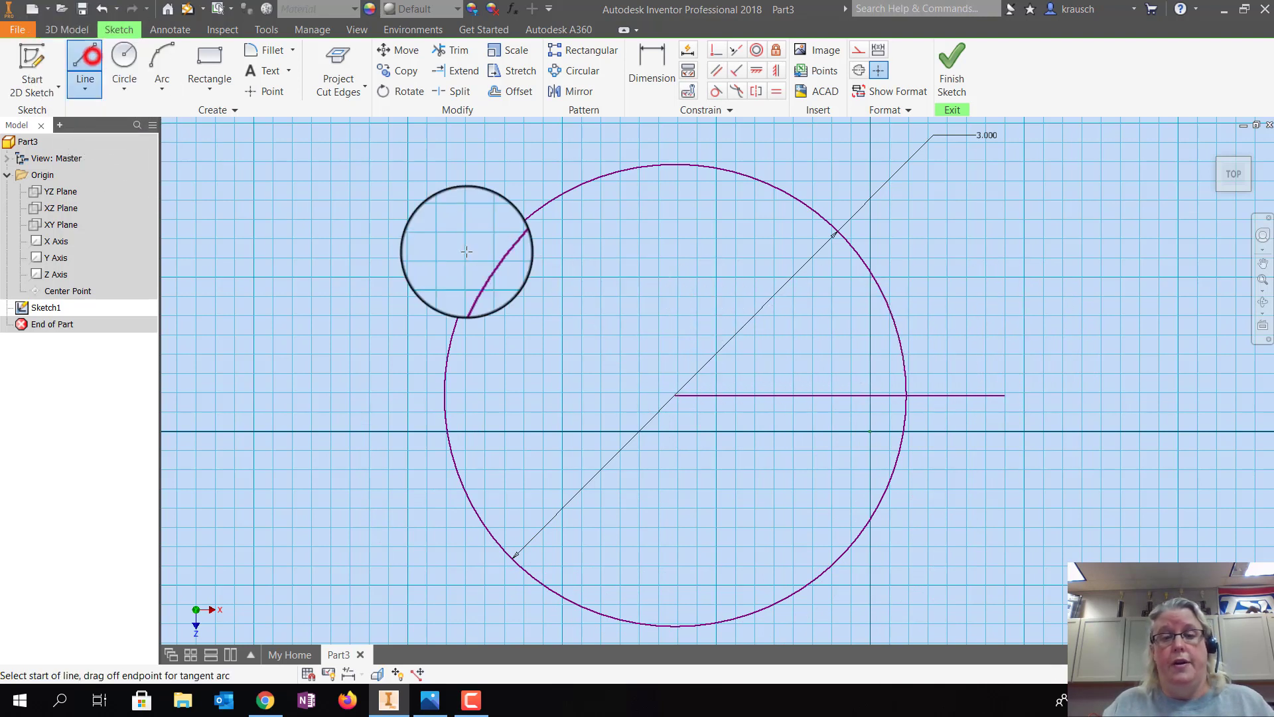
click(675, 326)
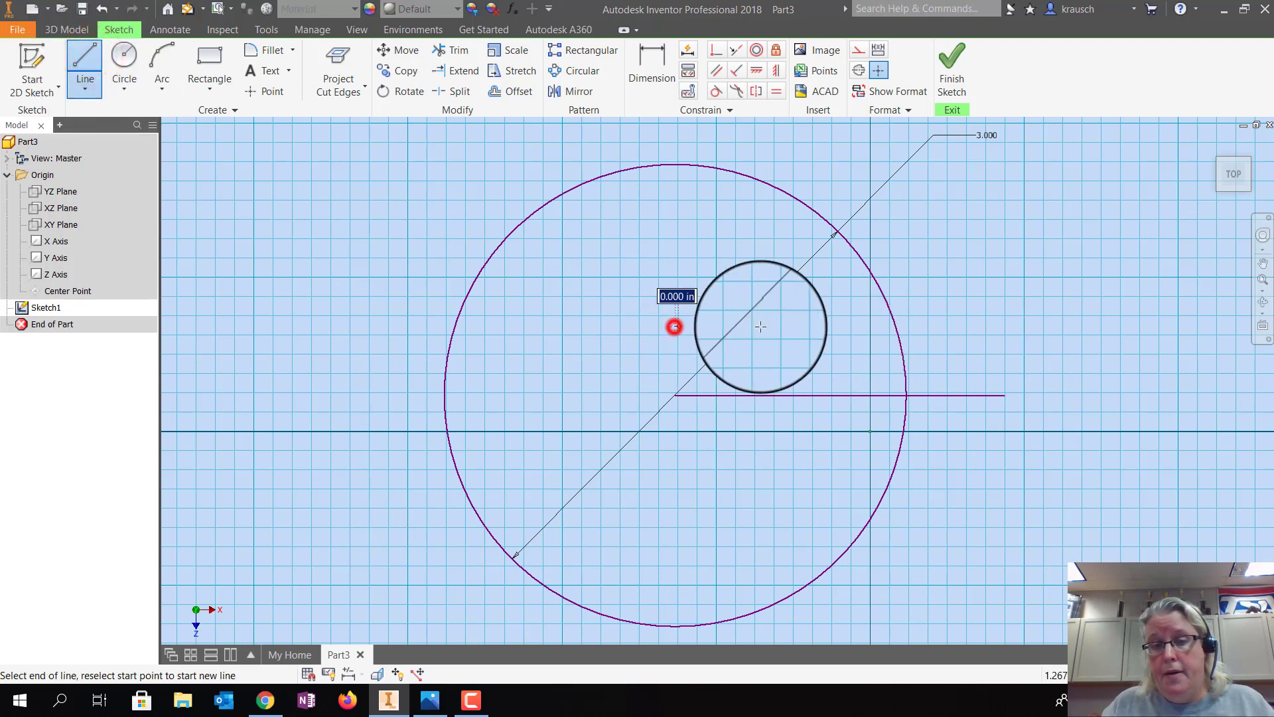
click(990, 327)
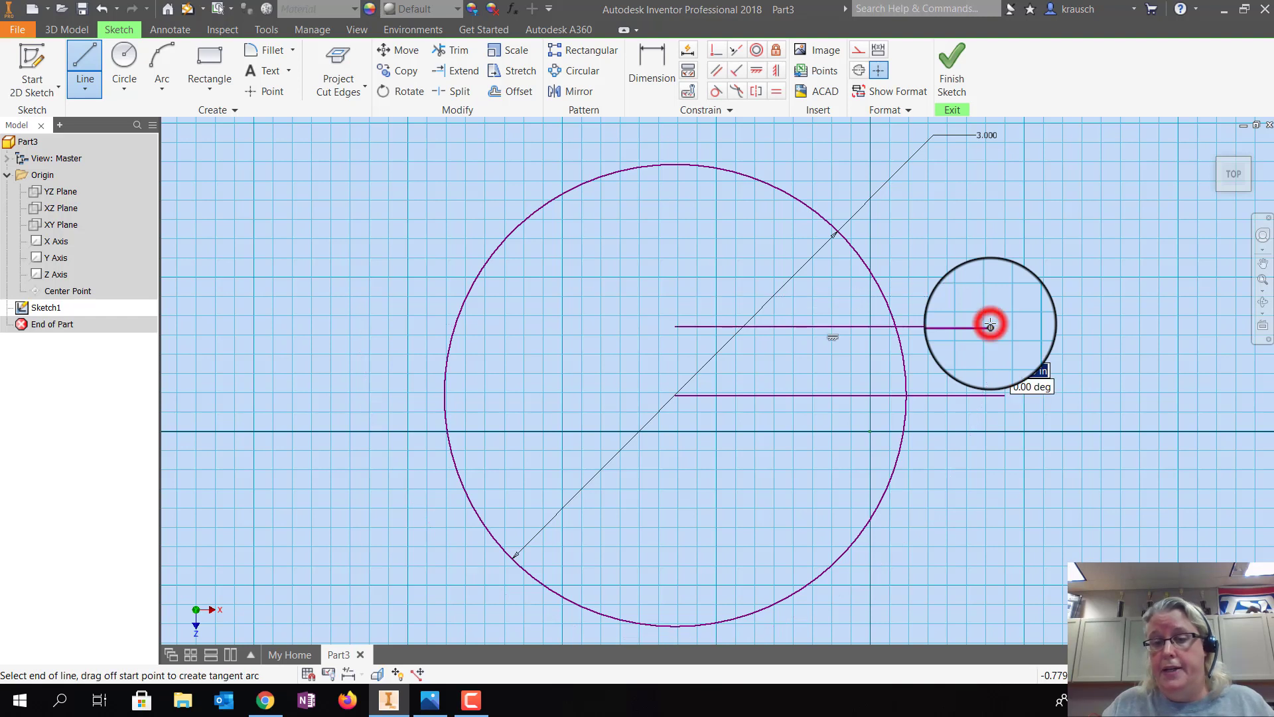
click(84, 56)
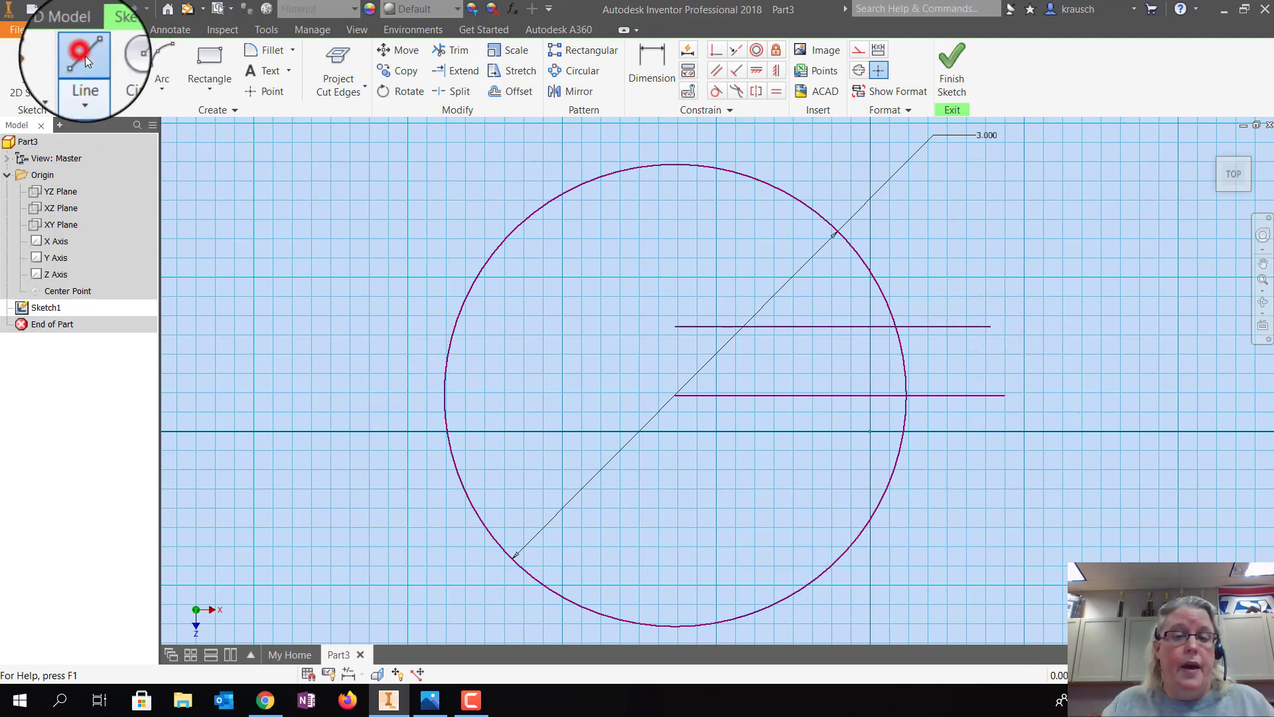
click(677, 471)
click(1000, 470)
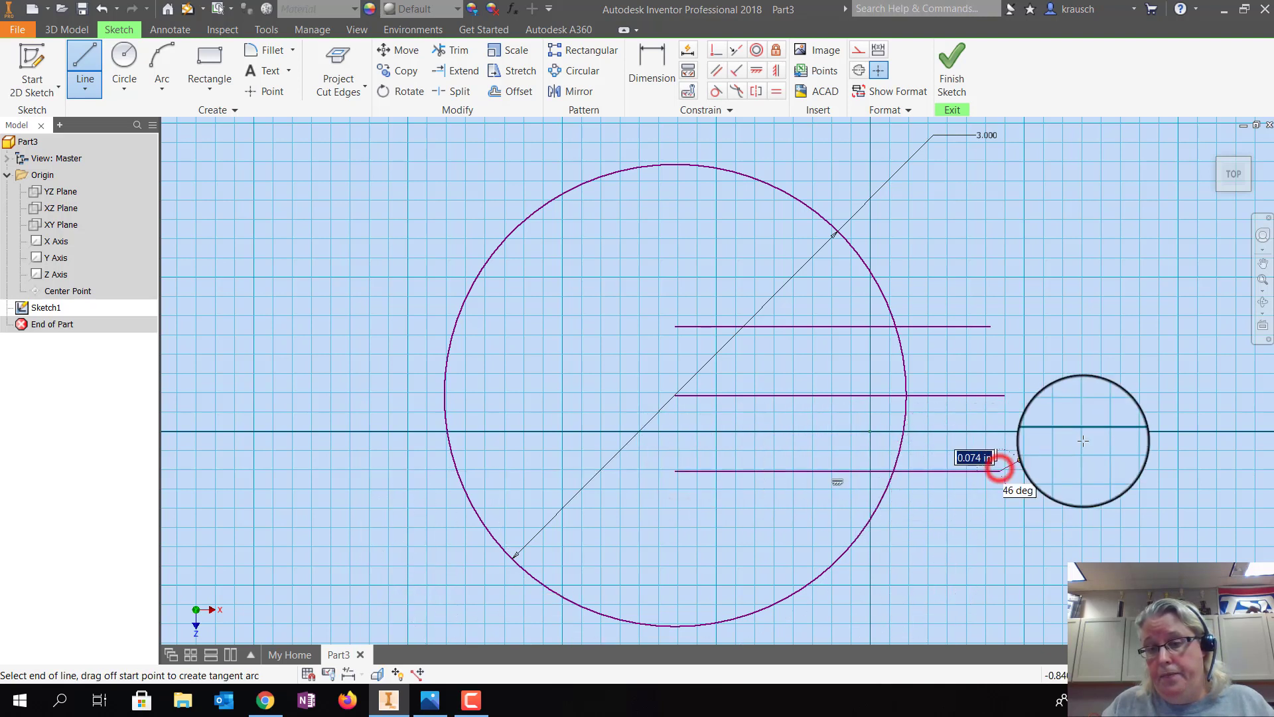
key(Escape)
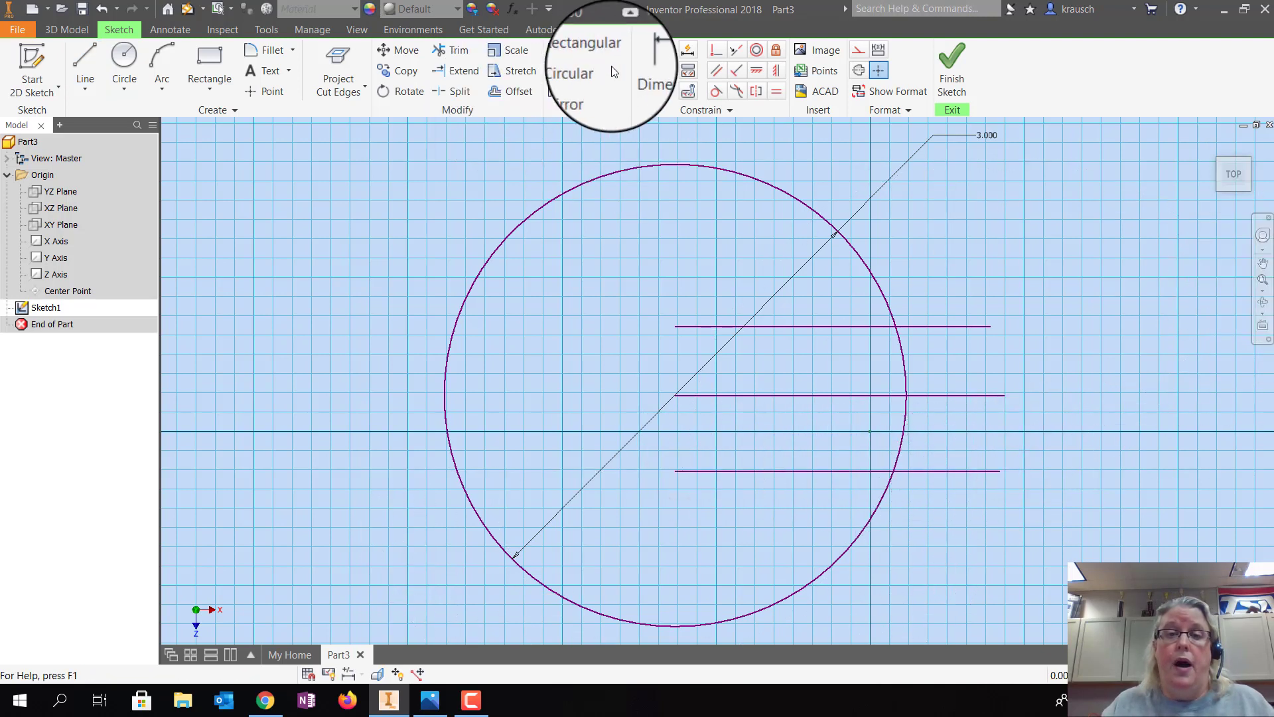
Dimension the vertical distance between the upper and lower horizontal lines as 2 in
click(647, 58)
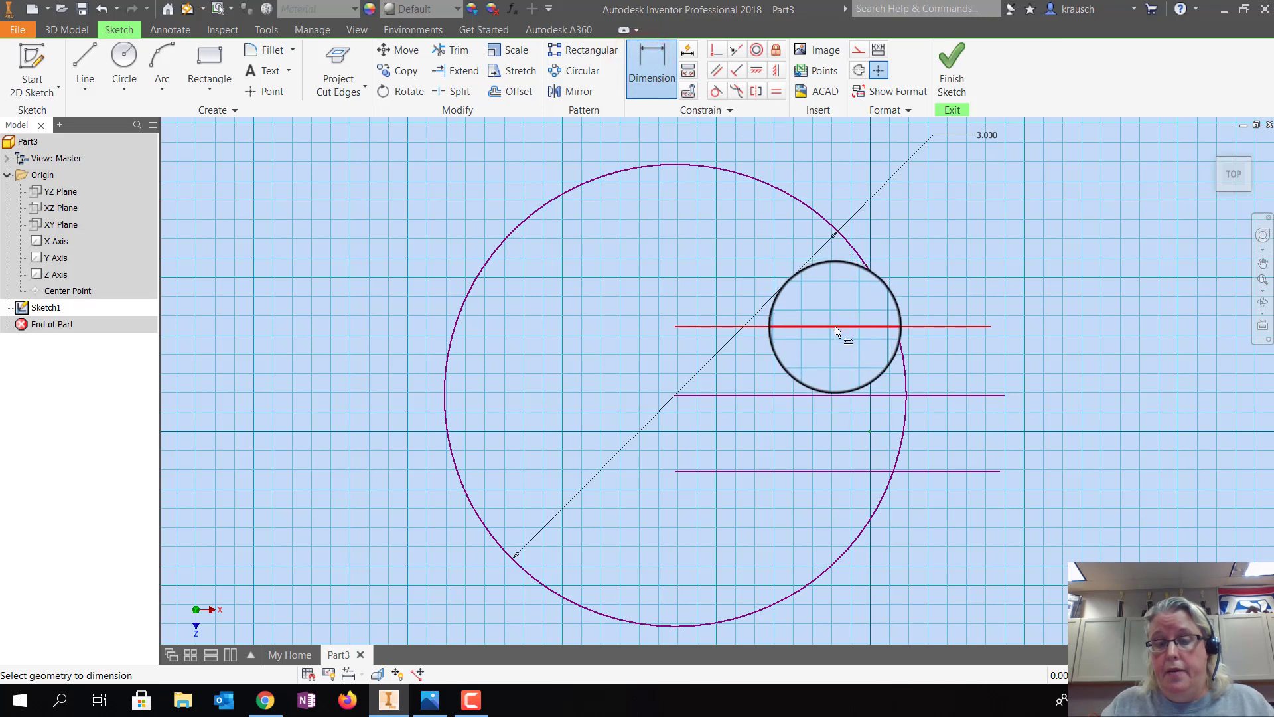
click(836, 470)
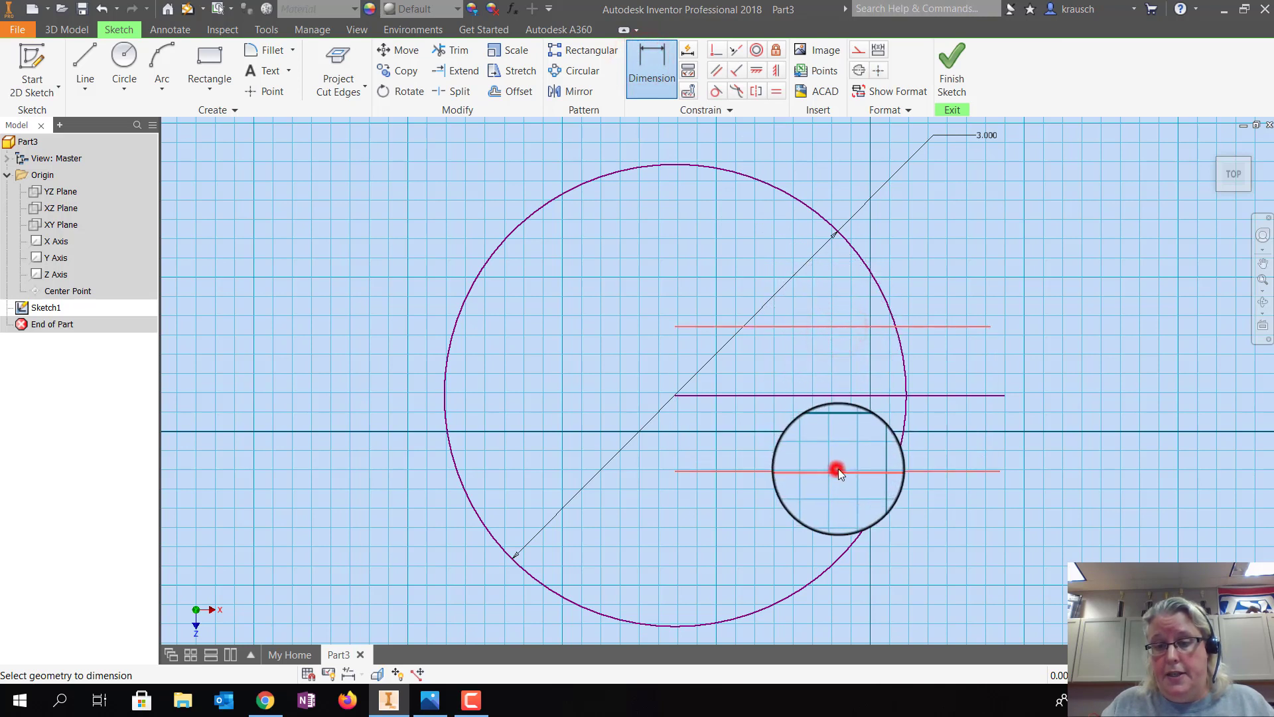
click(1077, 380)
text(2)
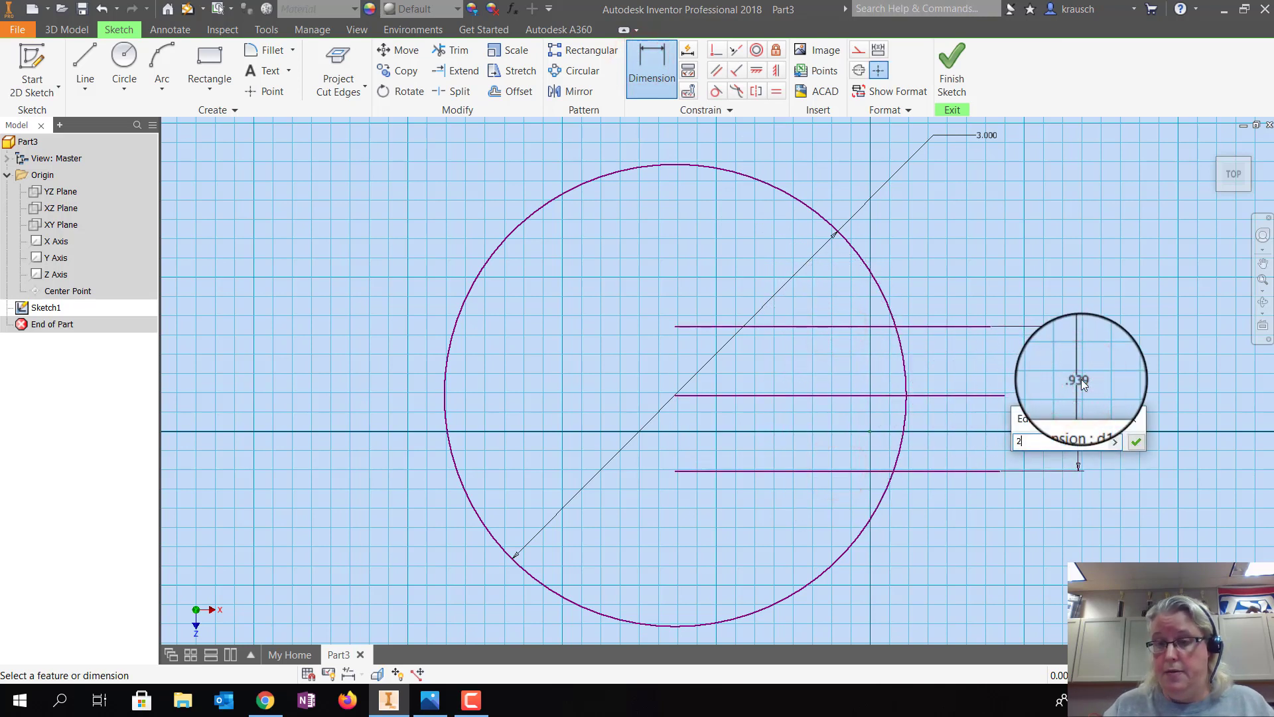
key(Return)
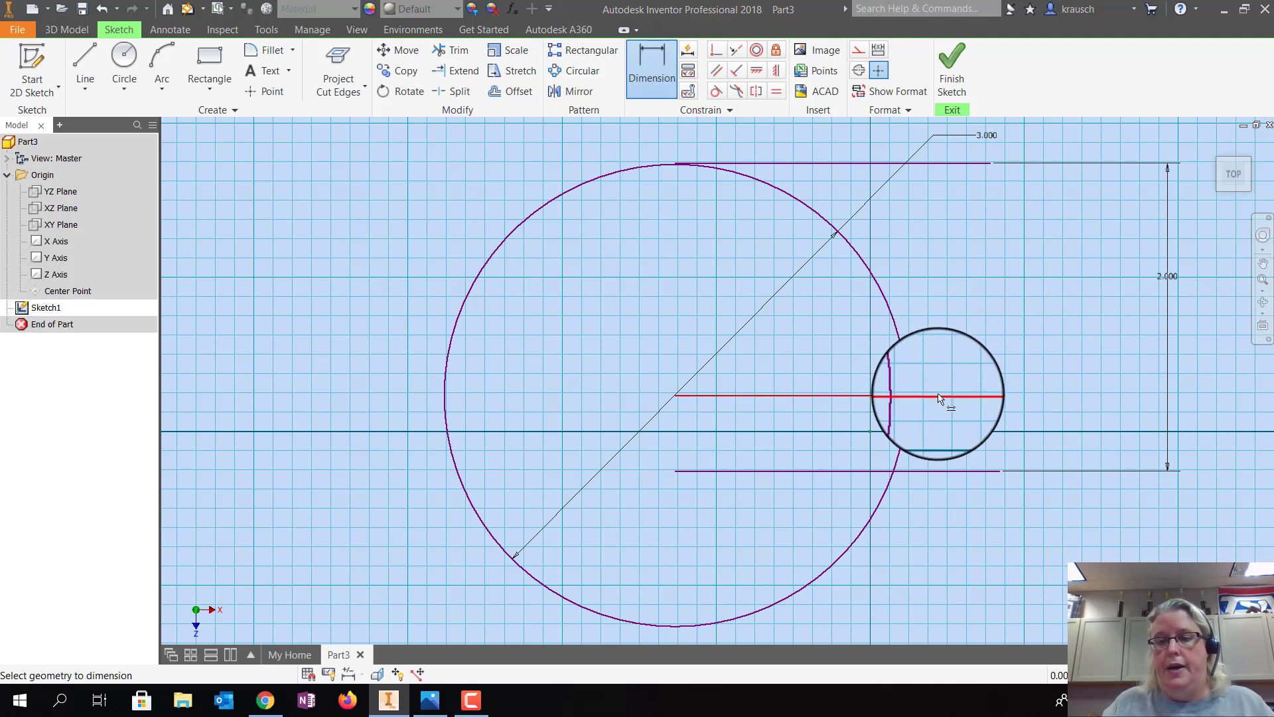
Dimension the vertical distance between the circle's center line and the upper line as 1 in
click(937, 394)
click(962, 163)
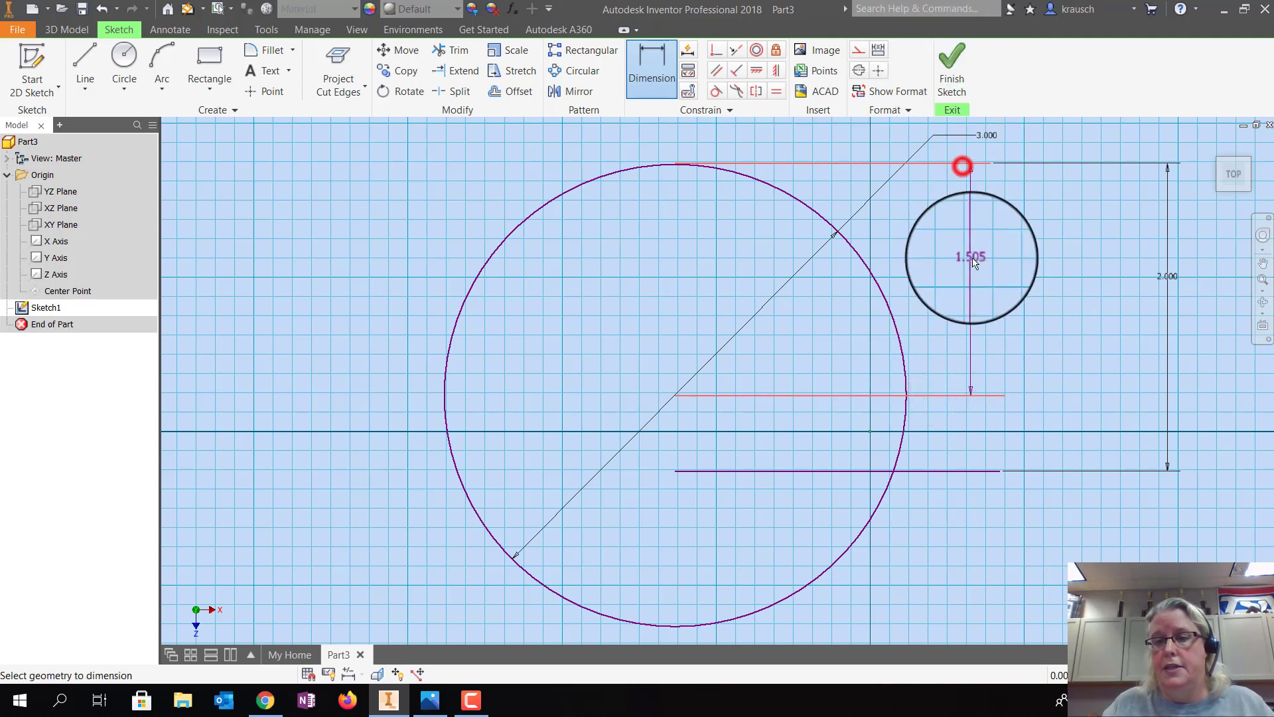
click(972, 258)
text(1)
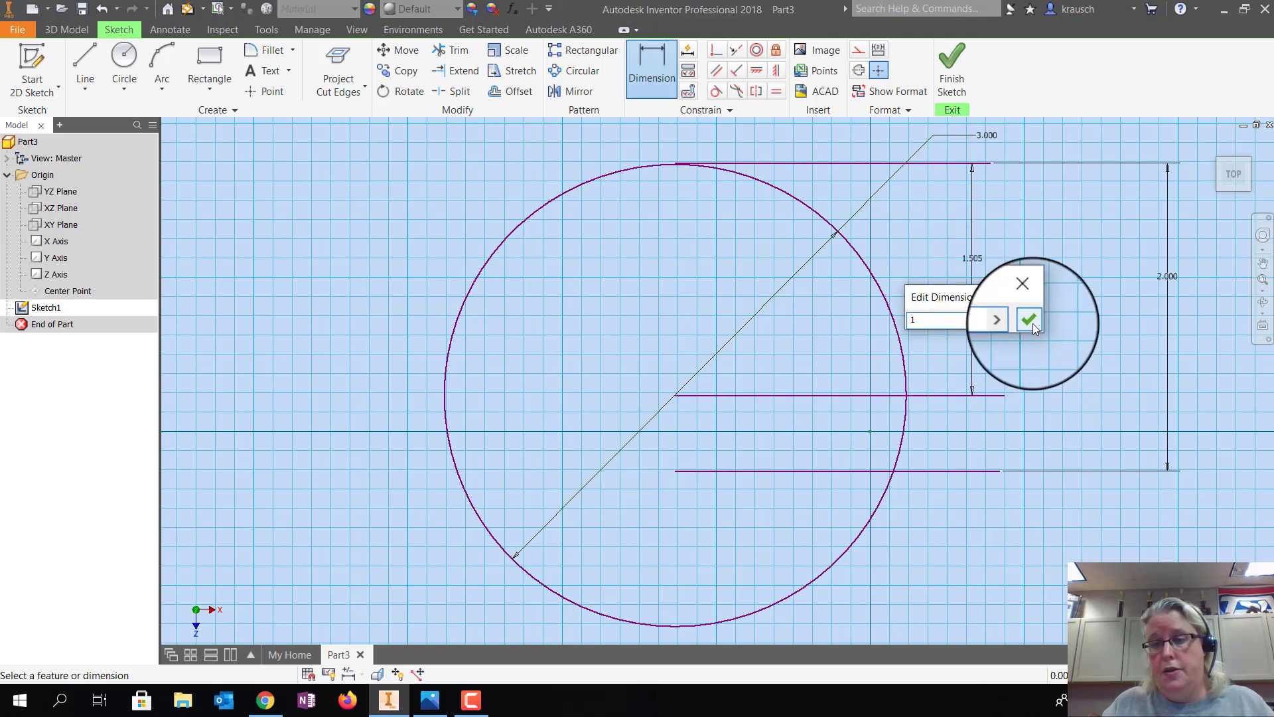
click(1030, 321)
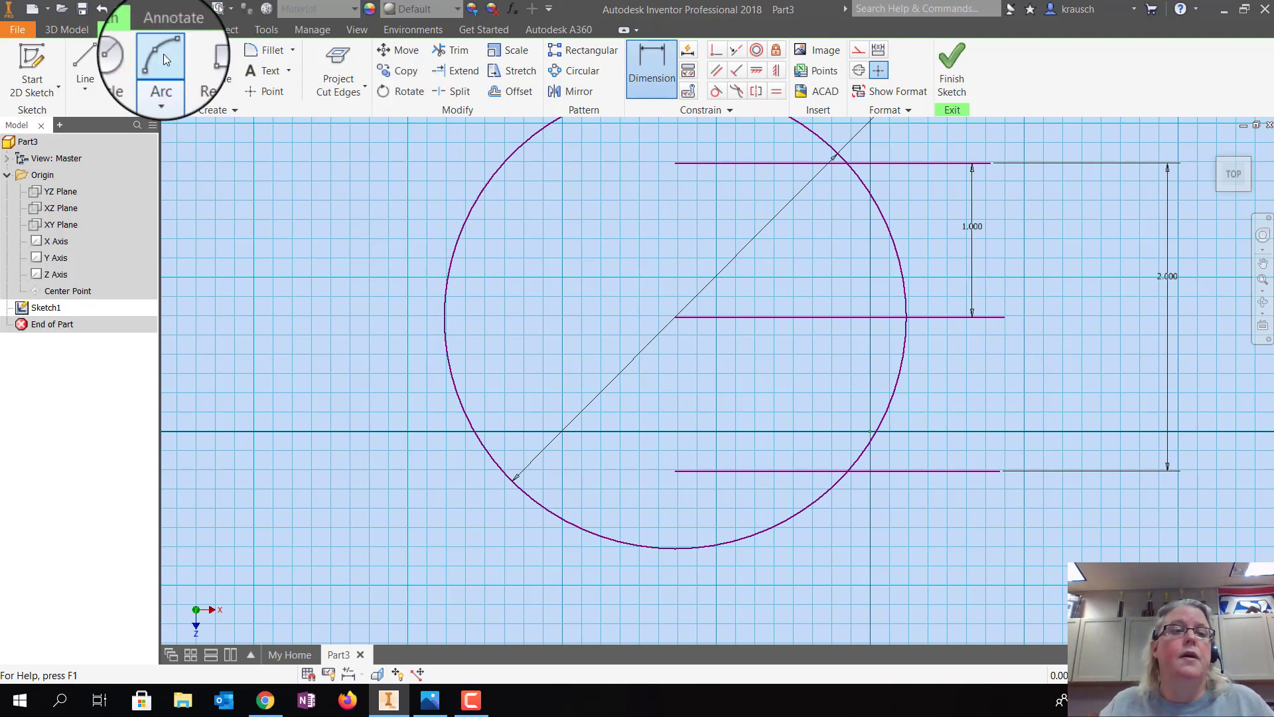
Add a driven dimension between the circle's center line and the lower line
click(963, 471)
click(974, 318)
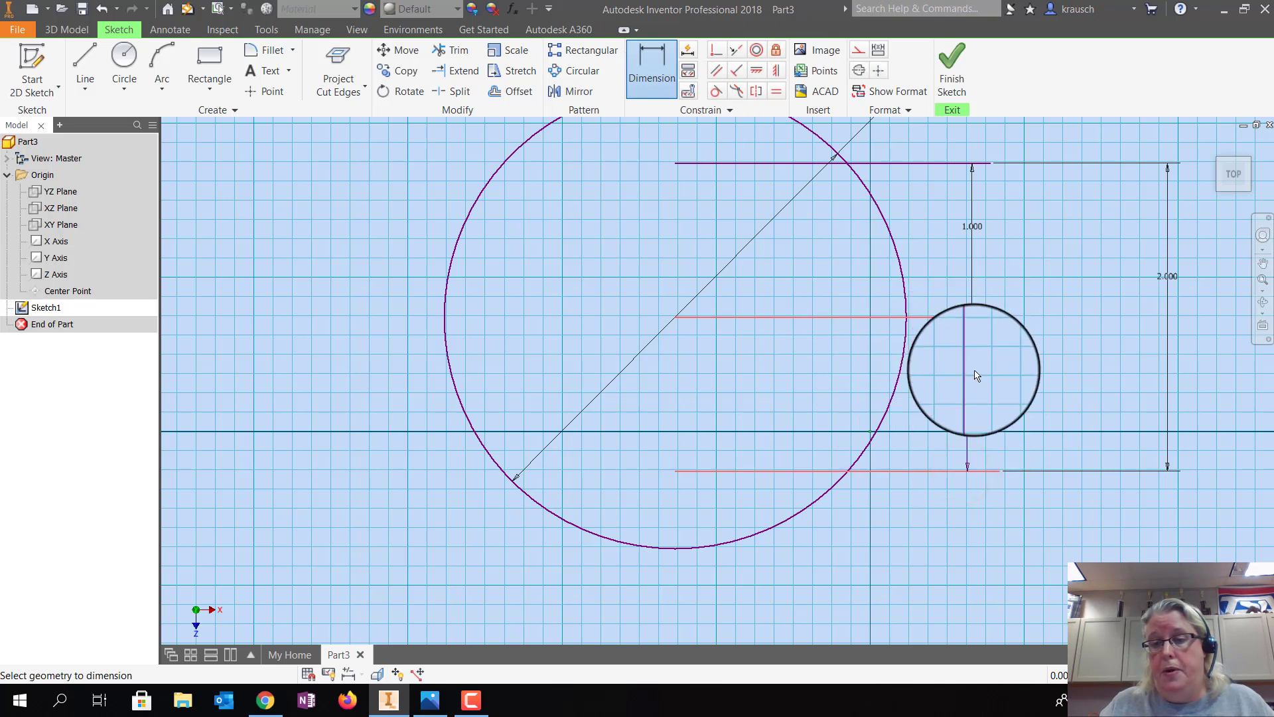
click(1026, 385)
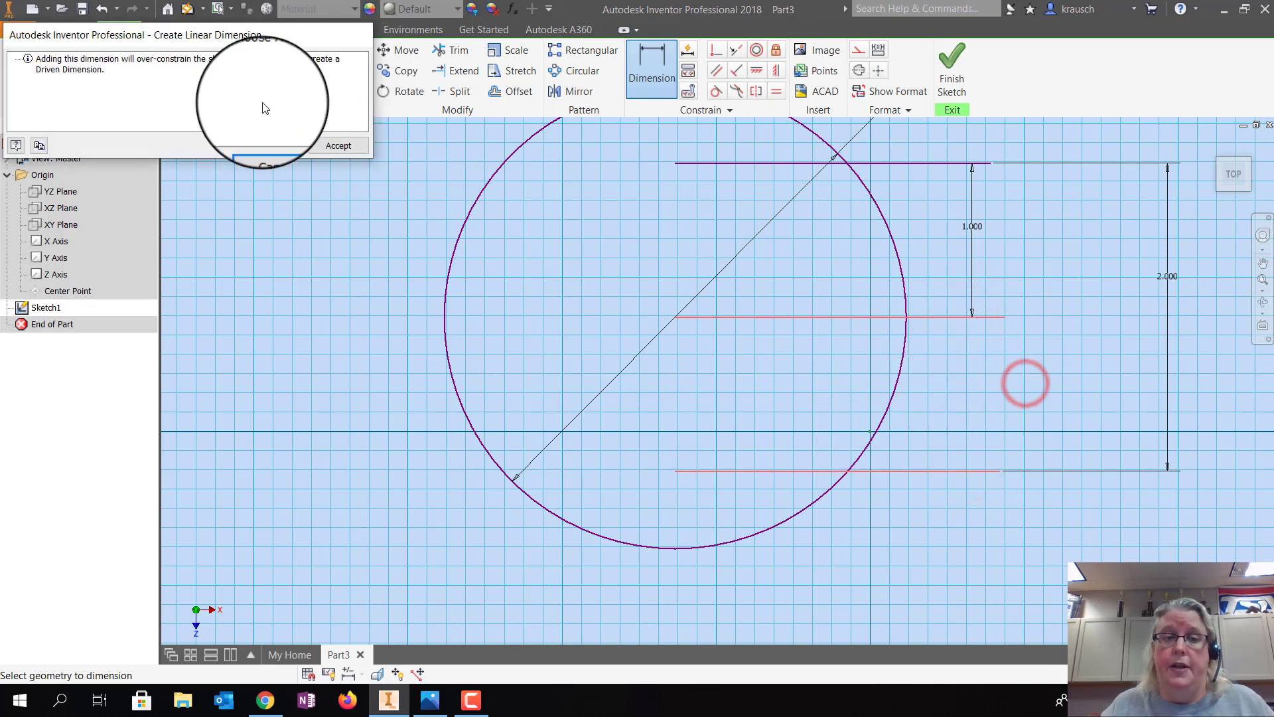
click(351, 148)
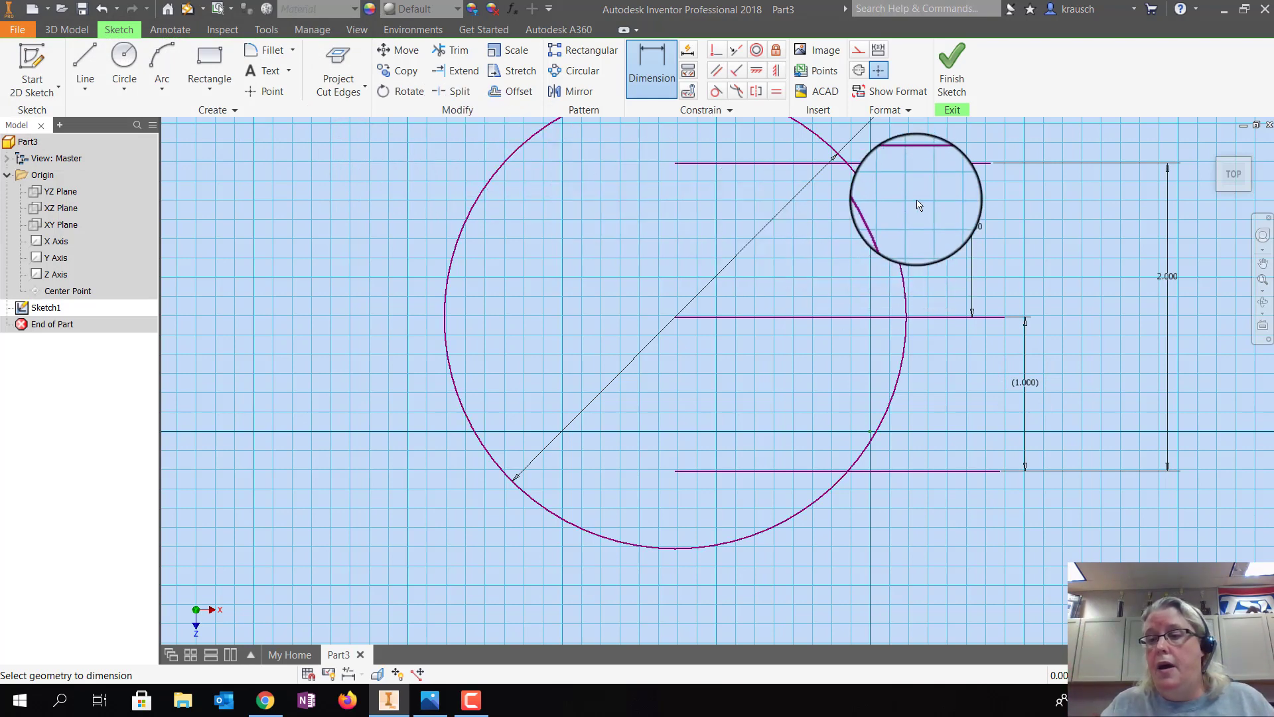
Extend the upper and lower horizontal lines to meet the left side of the circle
click(1263, 282)
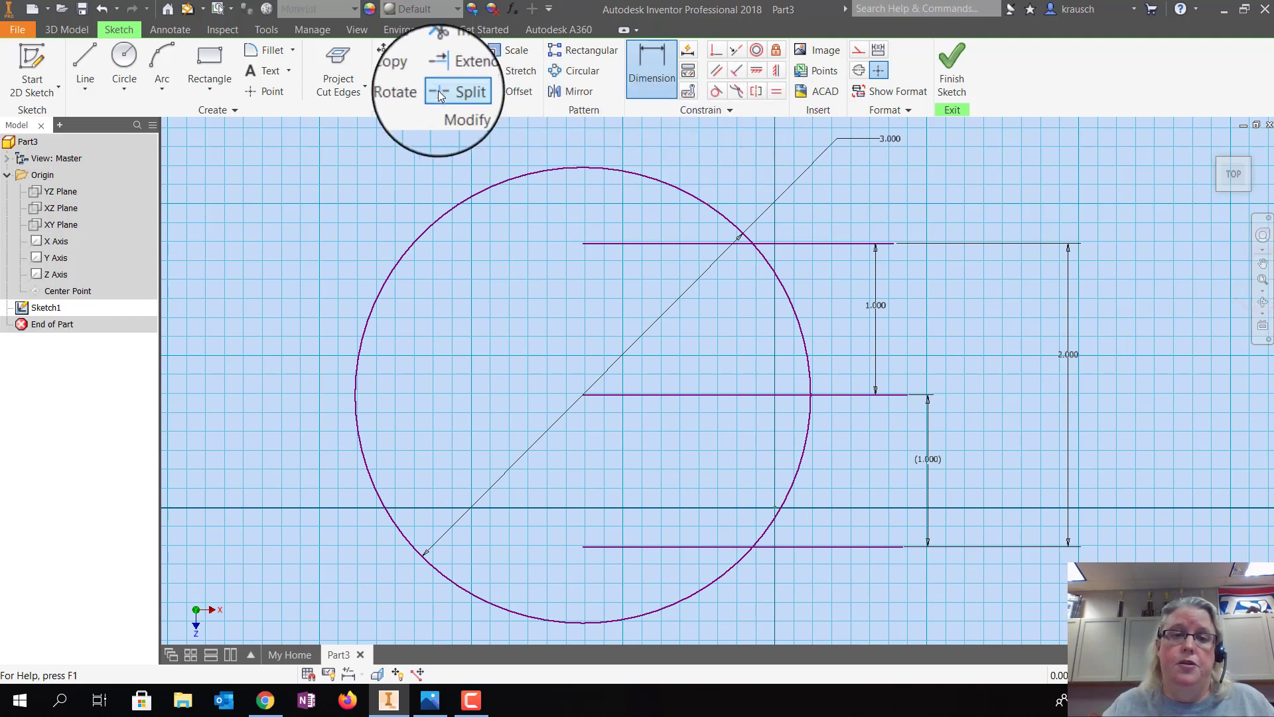
click(447, 70)
click(608, 243)
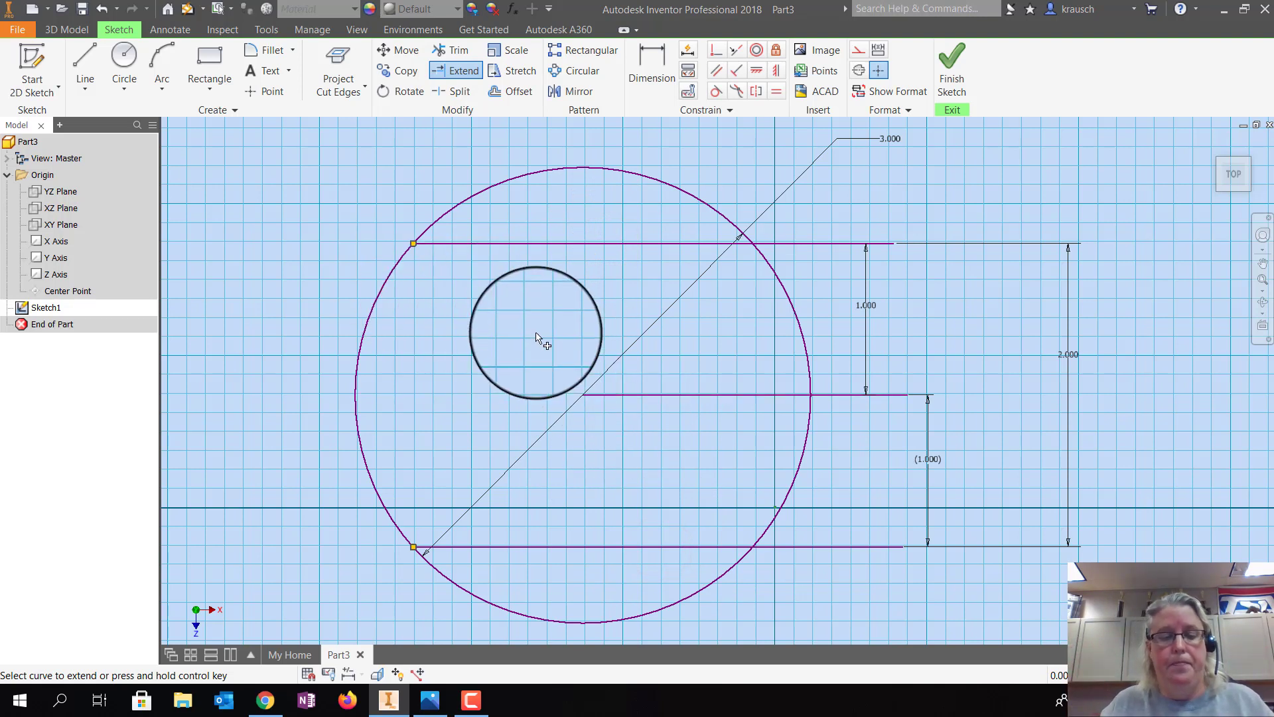
key(Escape)
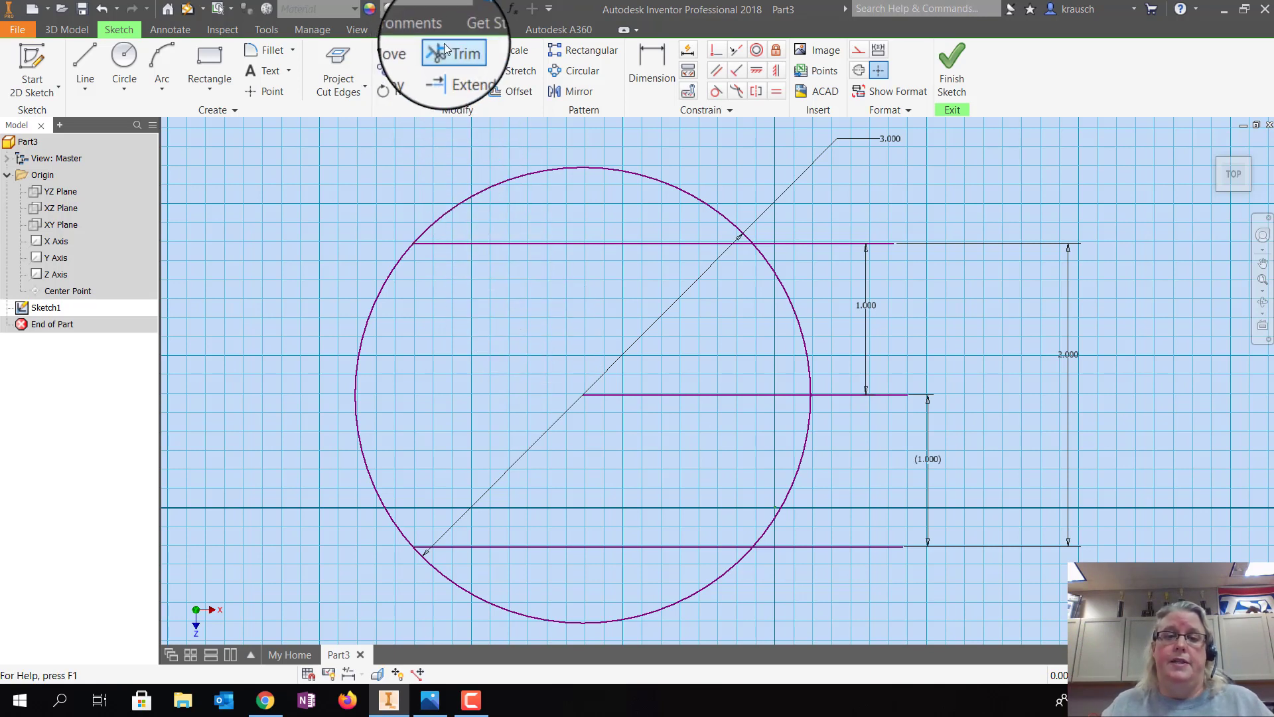
Trim away the circle's arcs above and below the outer lines and the line ends projecting past its right side
click(446, 46)
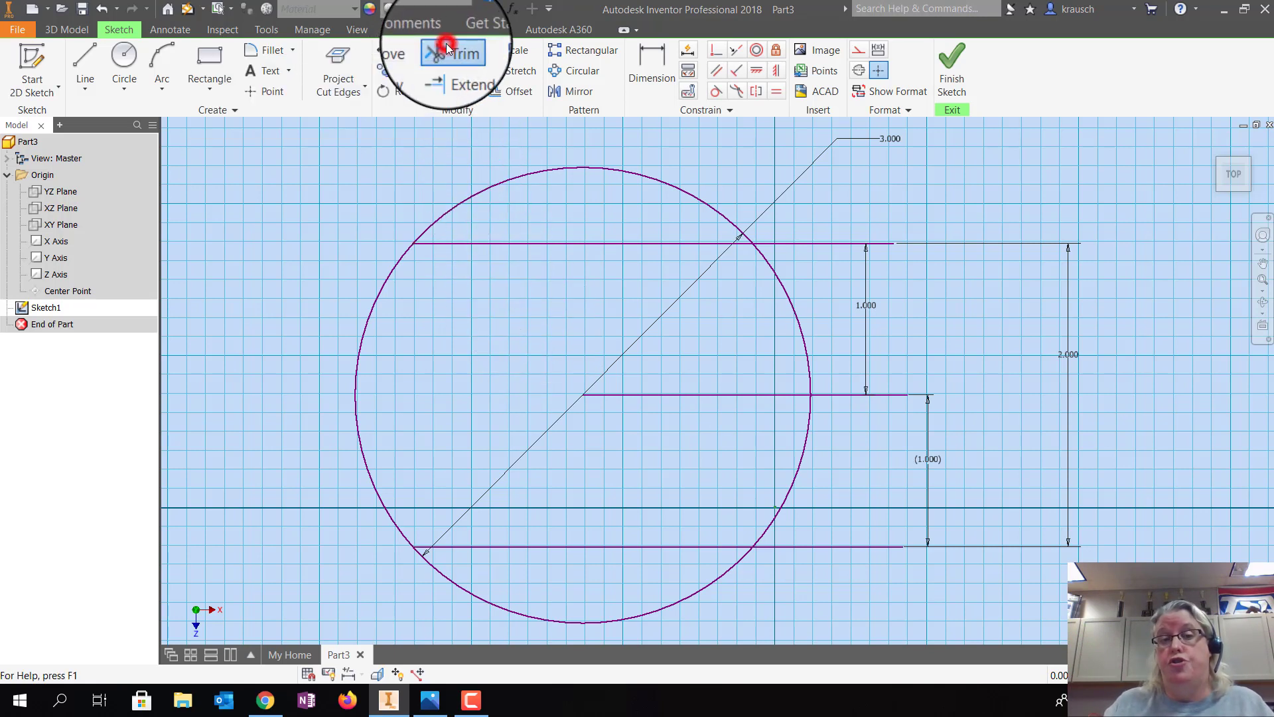
click(583, 168)
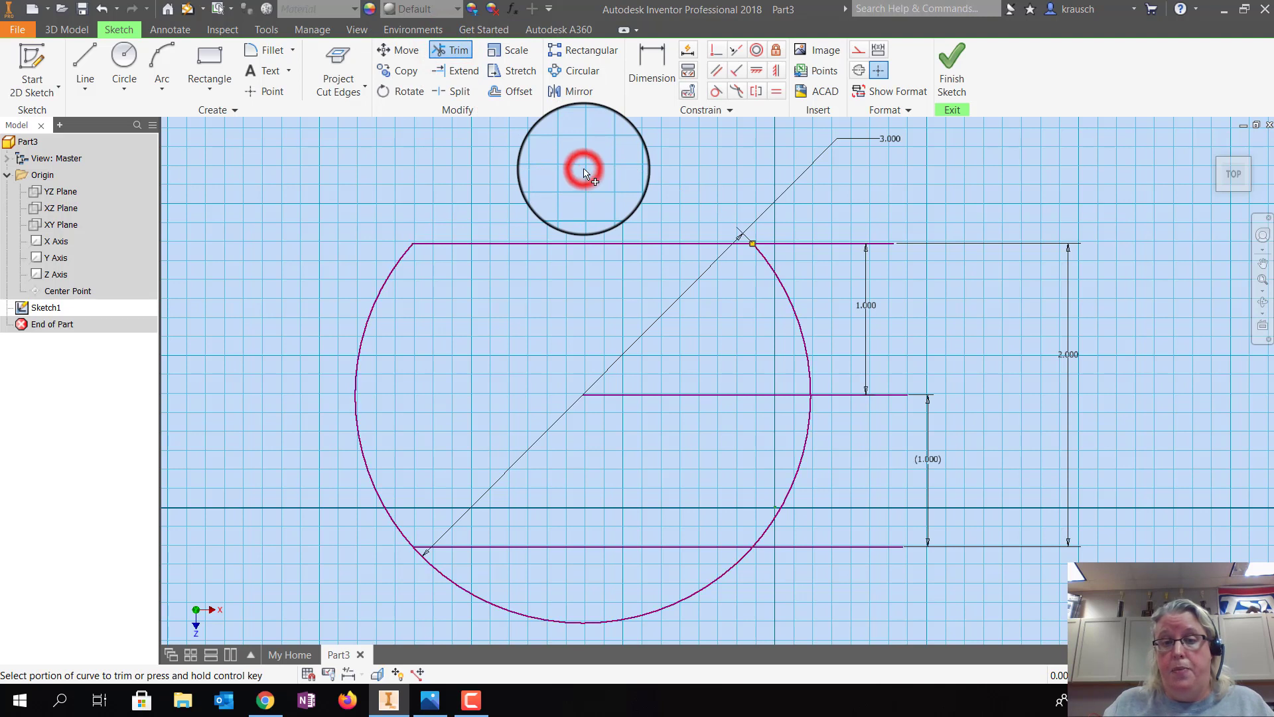
click(683, 595)
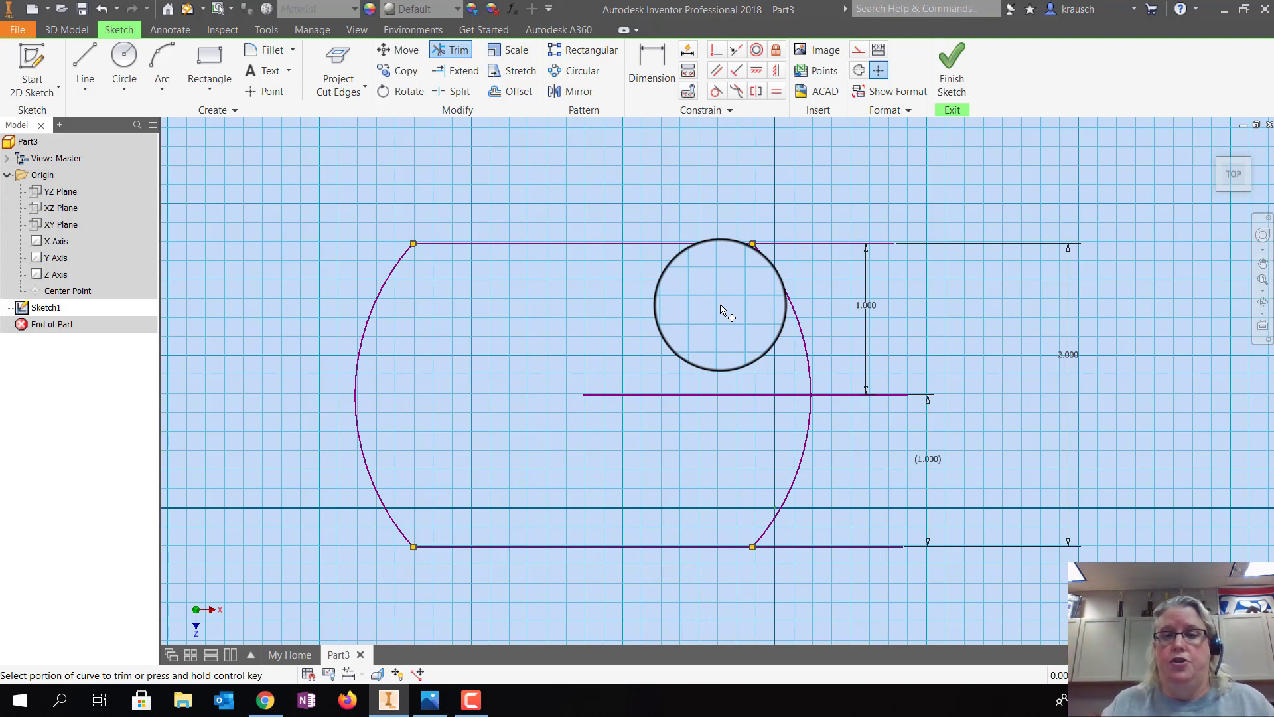
click(843, 243)
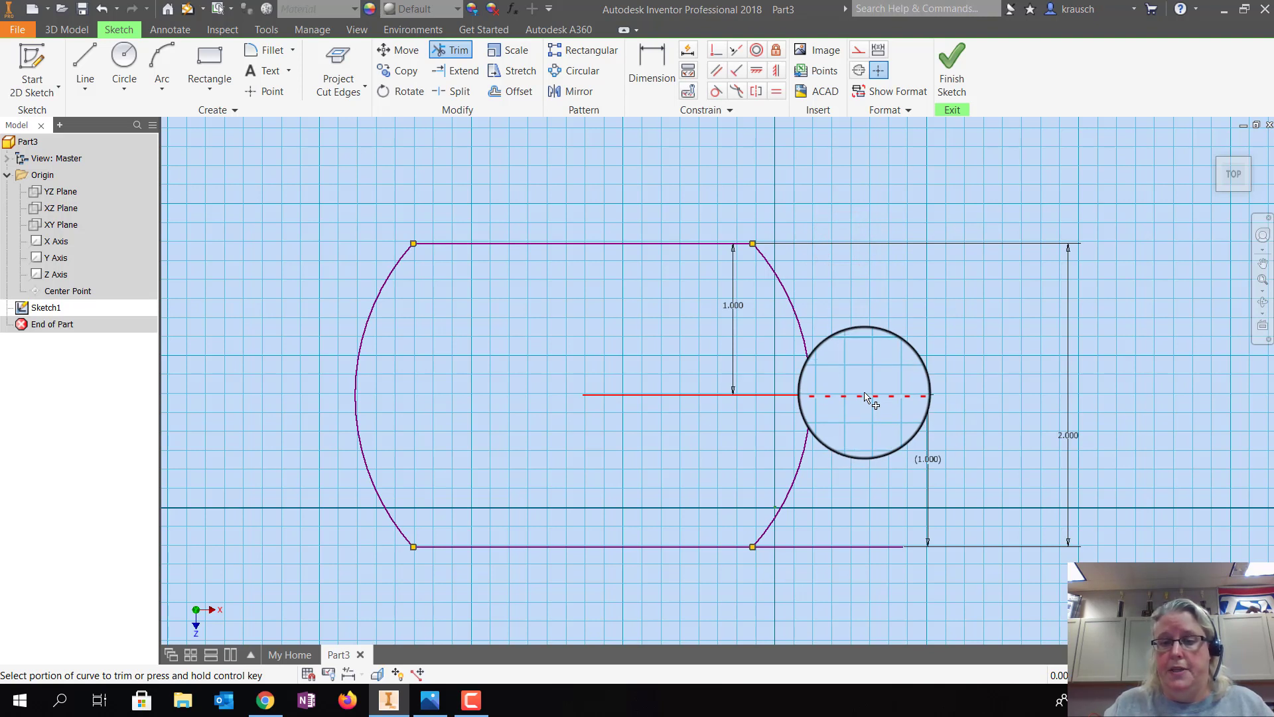
click(876, 545)
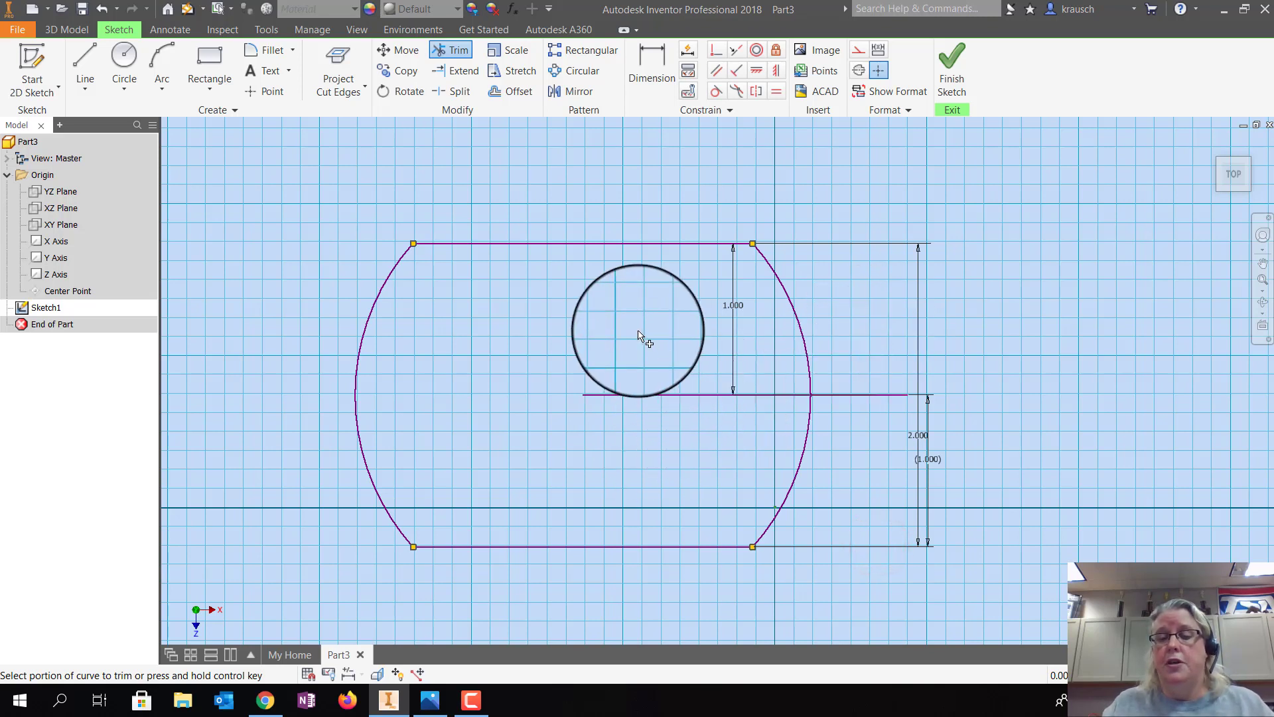
key(Escape)
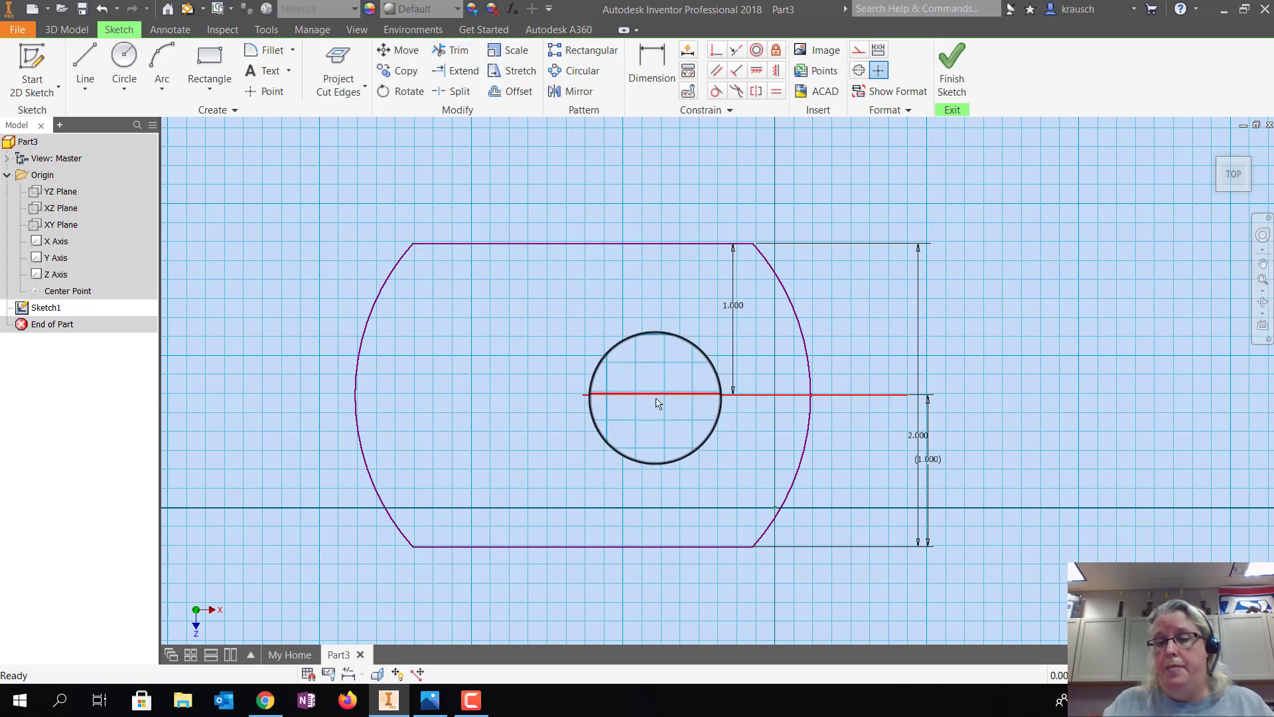
Delete the horizontal center line and finish the base sketch
click(656, 400)
key(Delete)
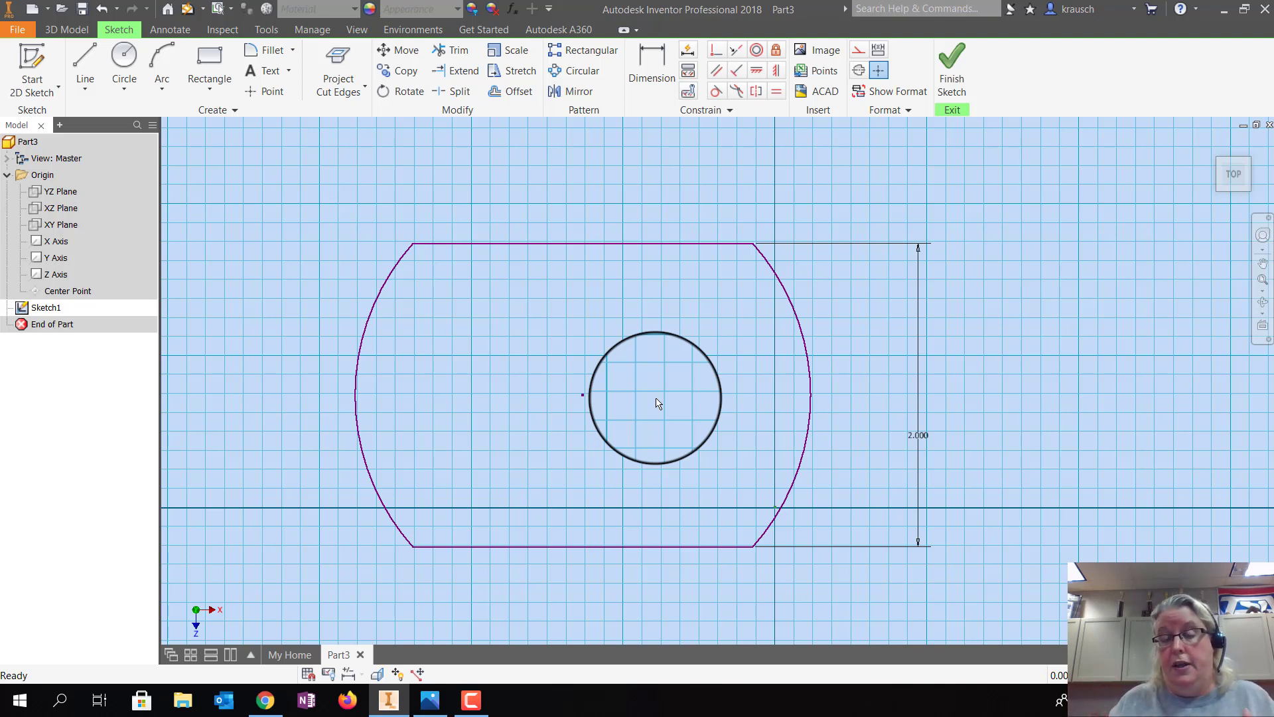
mouse_move(658, 403)
mouse_down()
mouse_move(581, 282)
mouse_move(495, 522)
mouse_move(641, 349)
mouse_move(633, 357)
mouse_up()
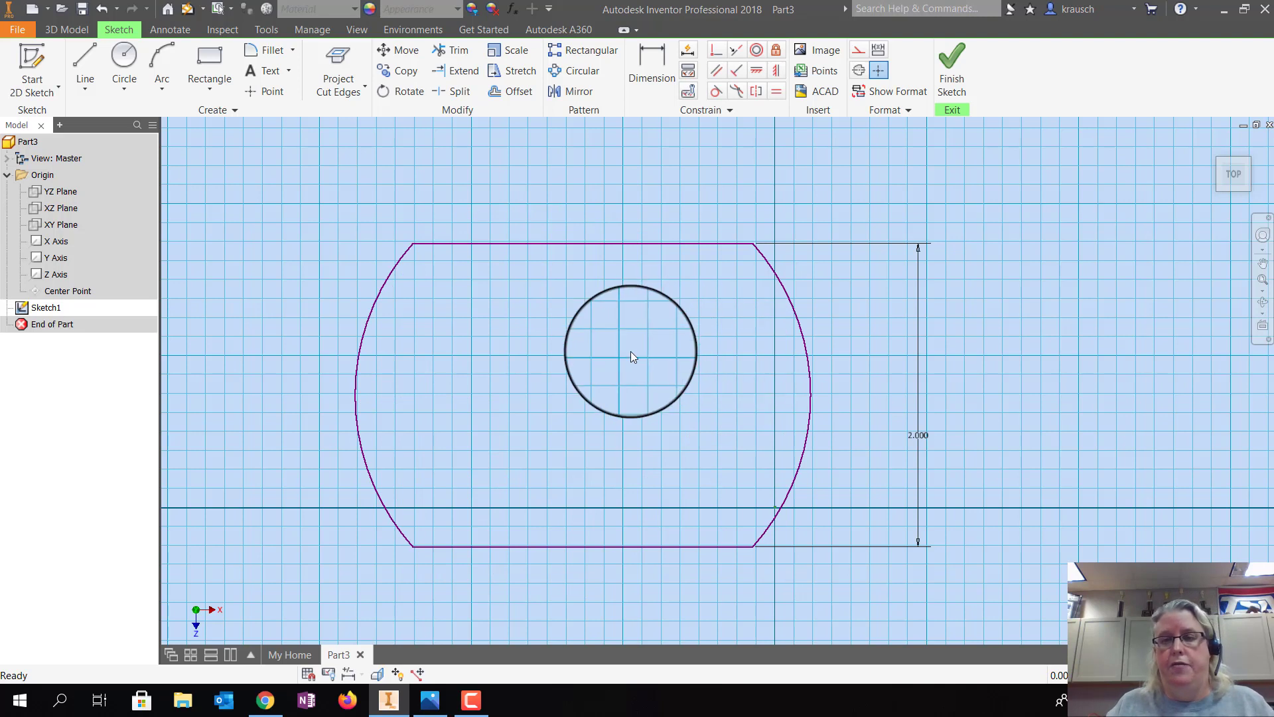
click(953, 55)
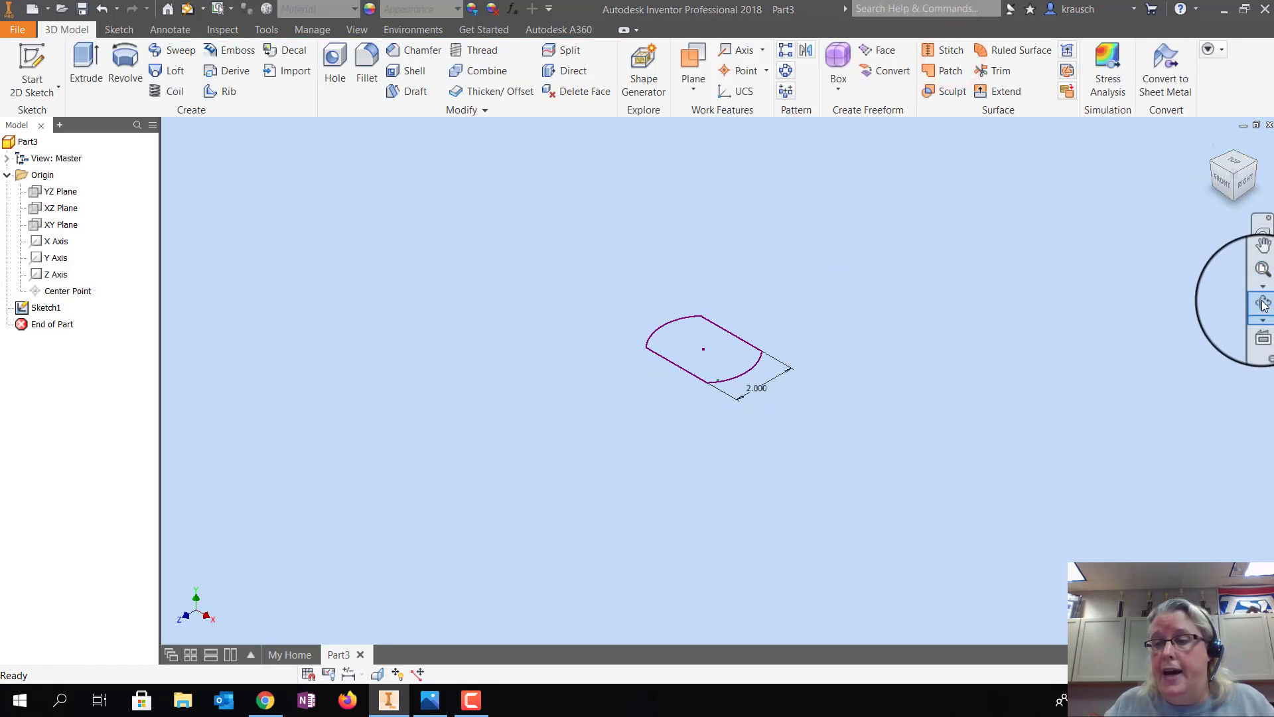
click(1251, 282)
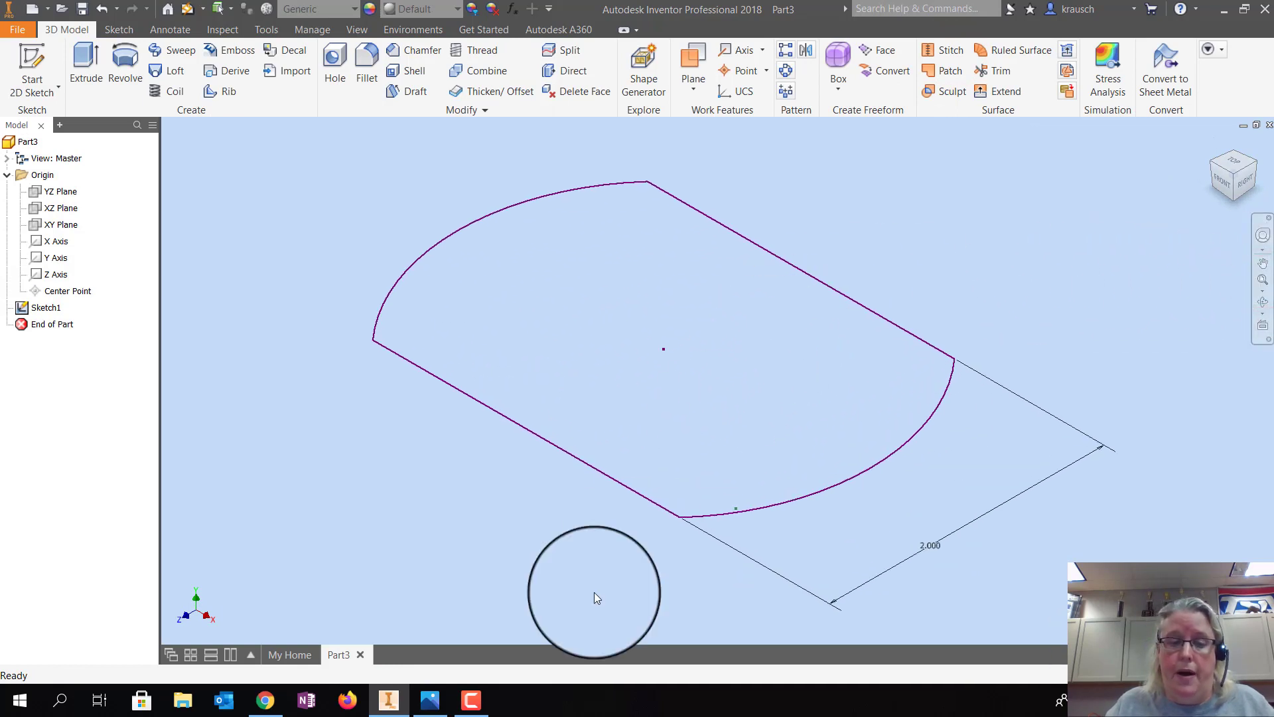
Consult the reference drawing for the base height and extrude the profile 0.875 in upward
click(430, 702)
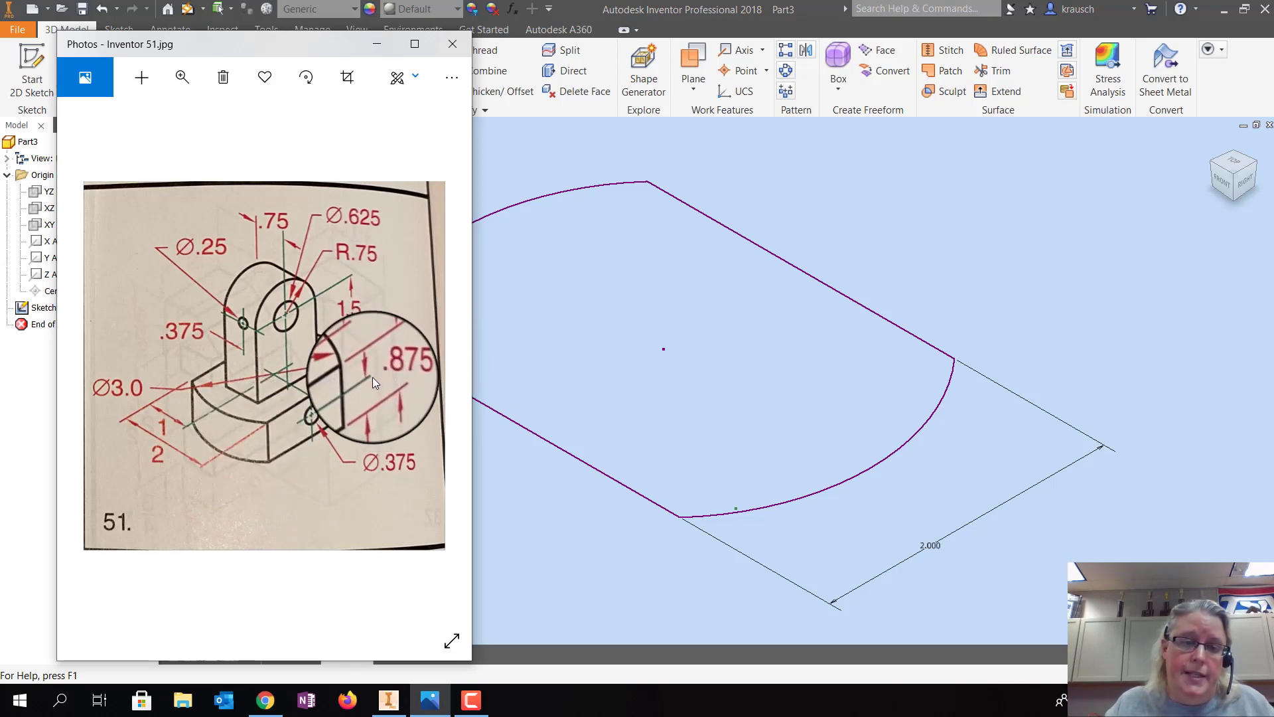
click(379, 44)
click(85, 58)
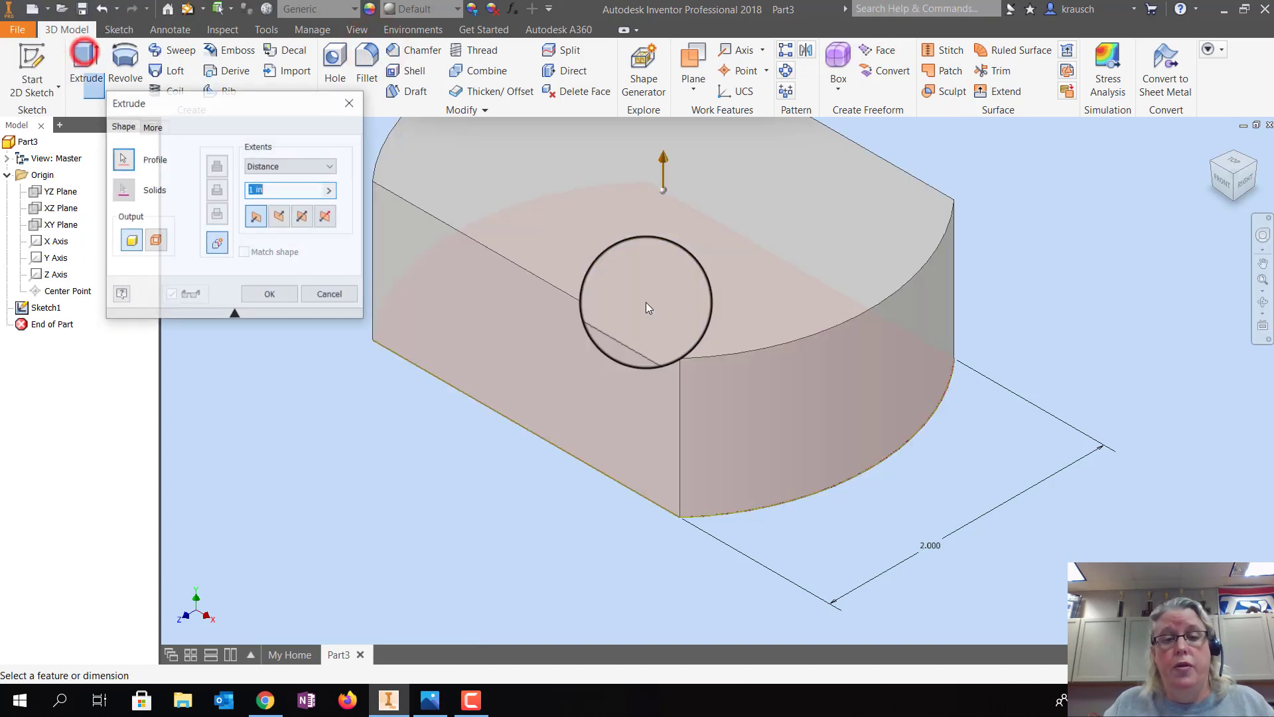
text(.875)
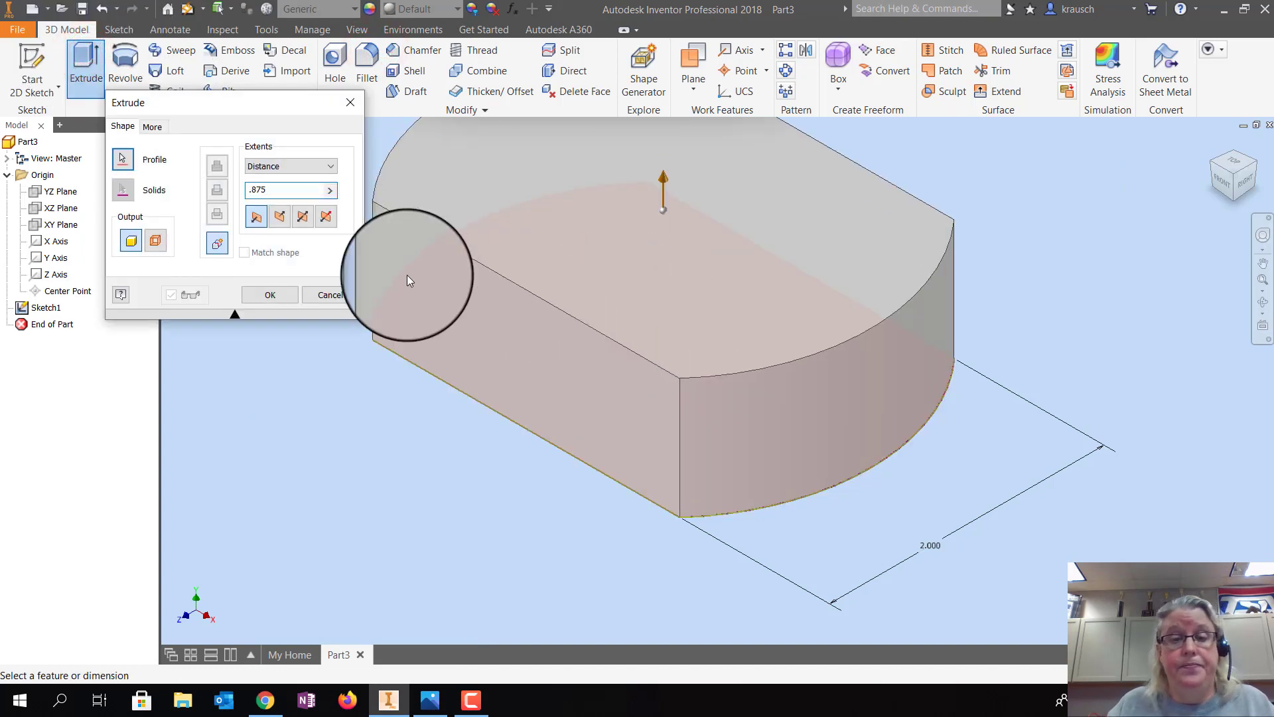
click(258, 296)
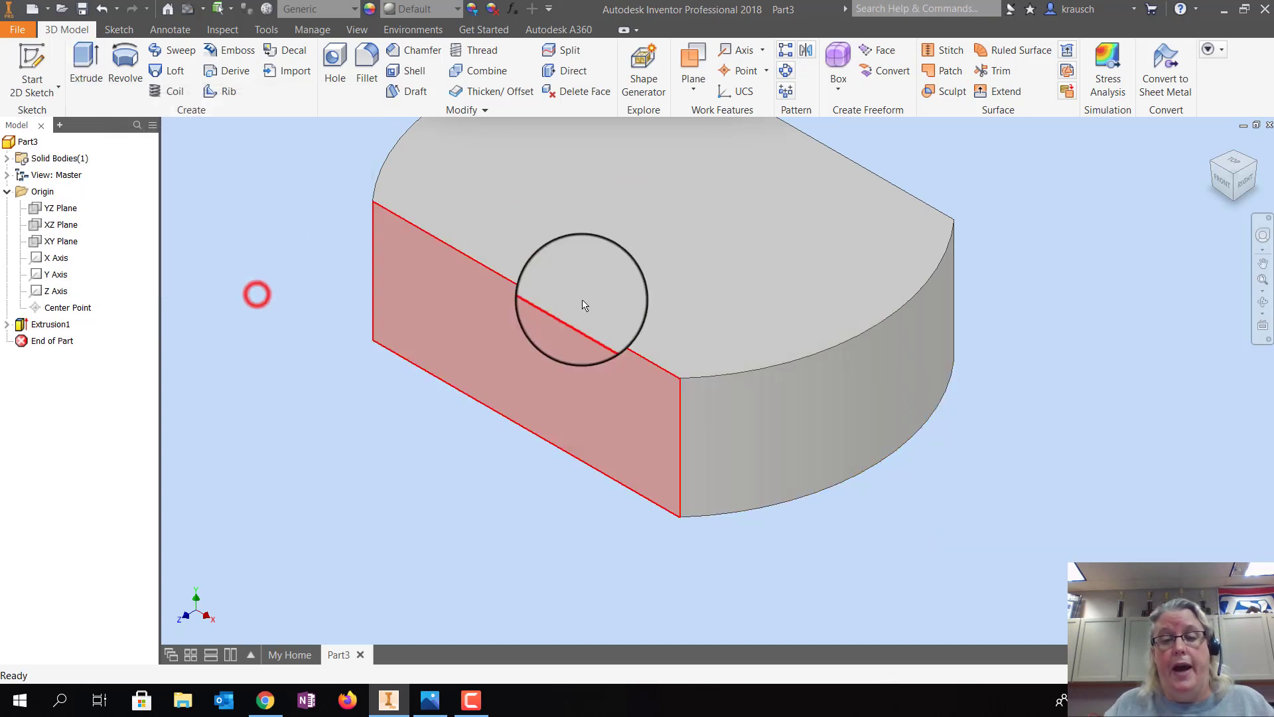
Examine the base from the front and consult the reference drawing for the upright's dimensions and position
click(1224, 180)
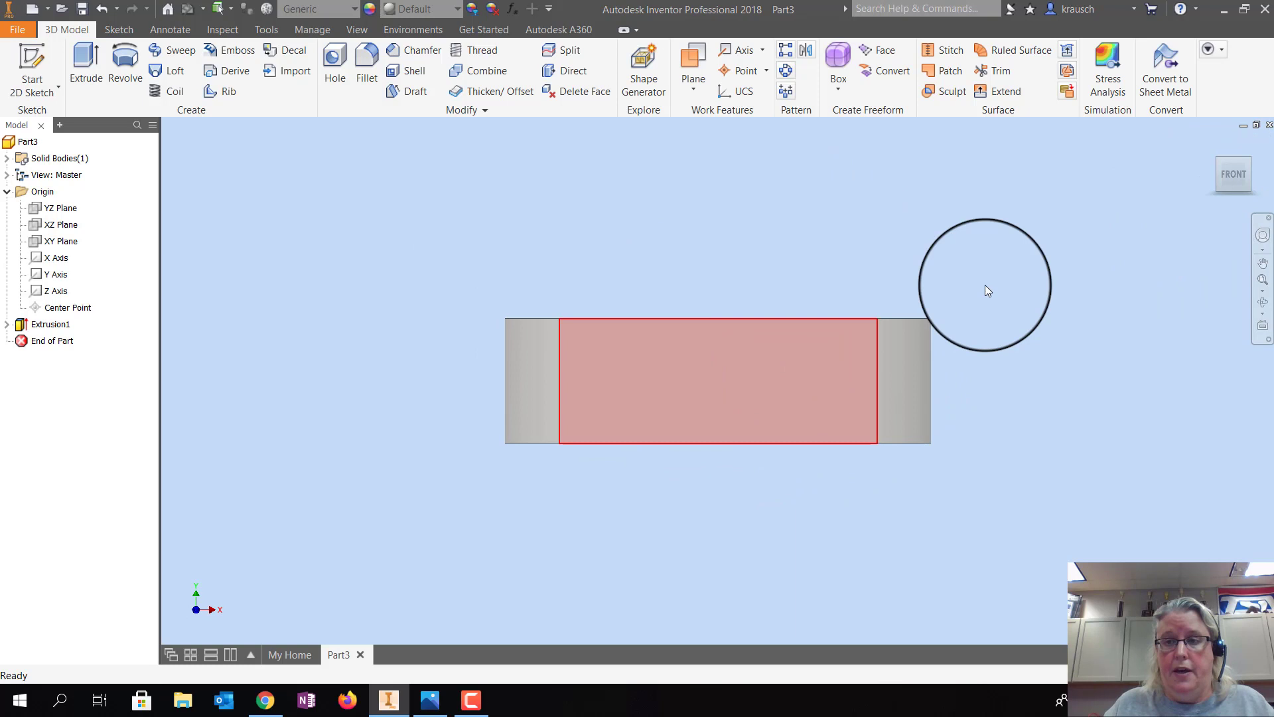
click(1250, 161)
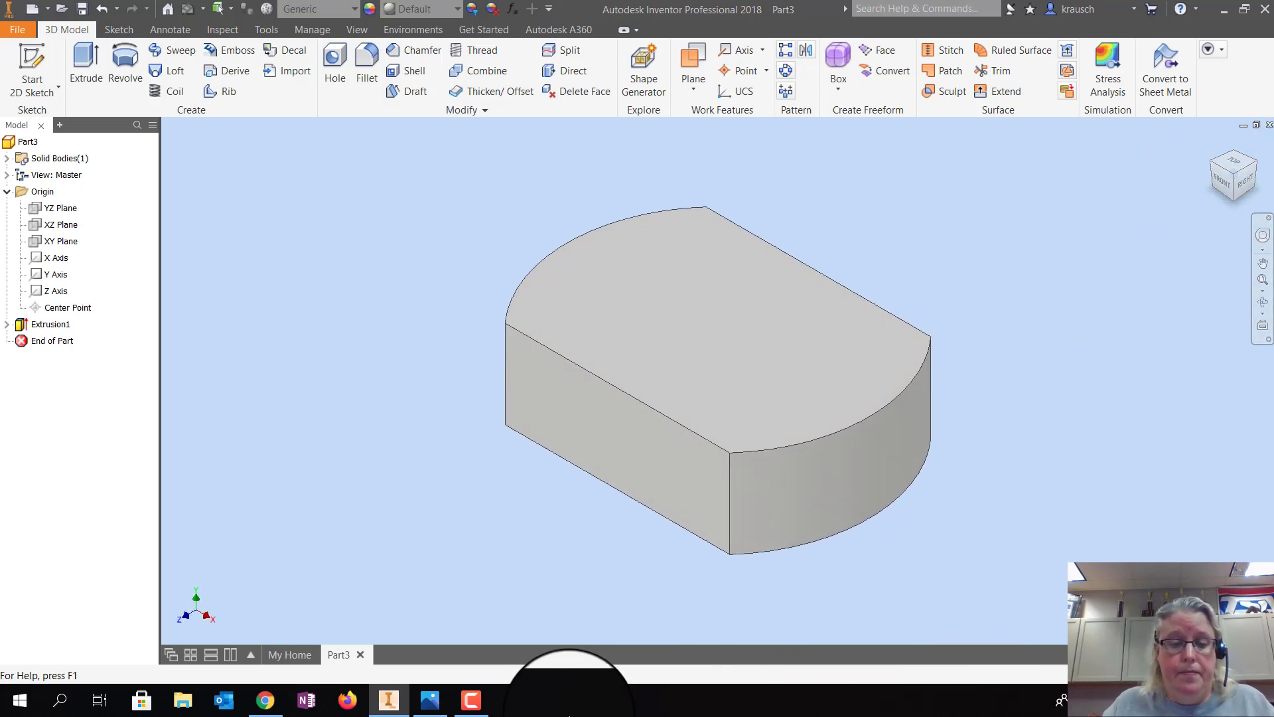
click(435, 705)
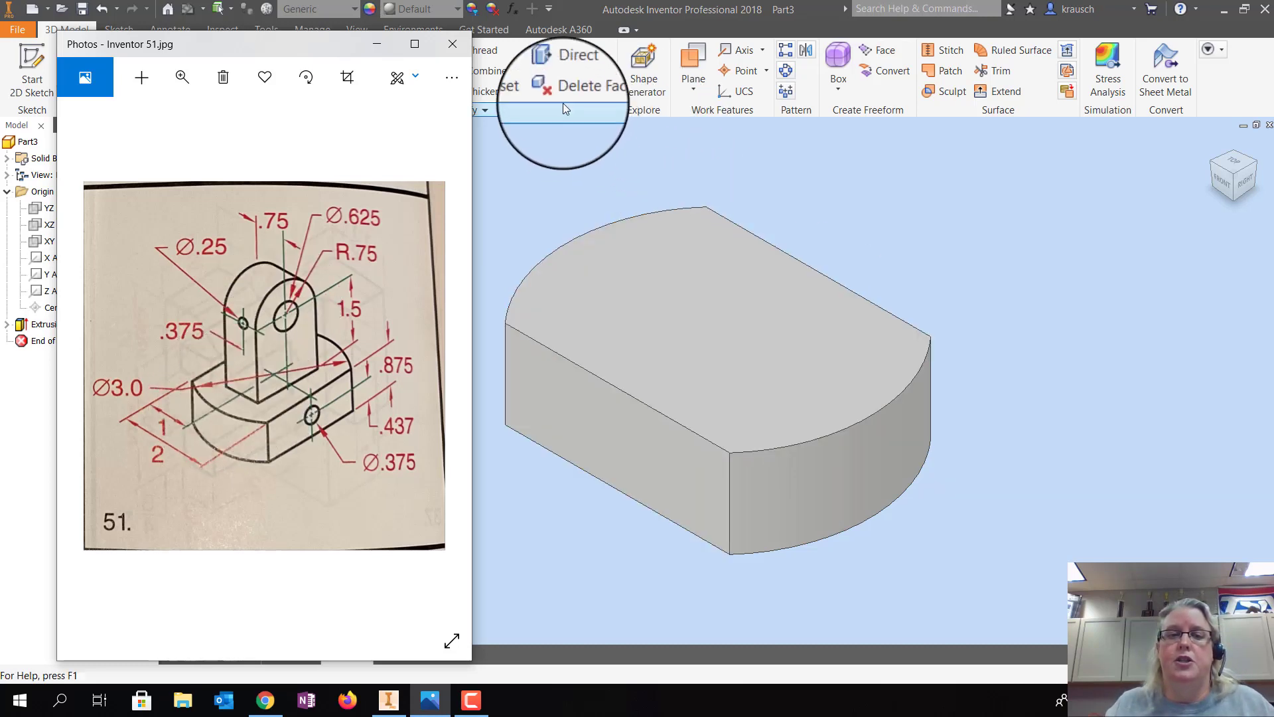
click(371, 49)
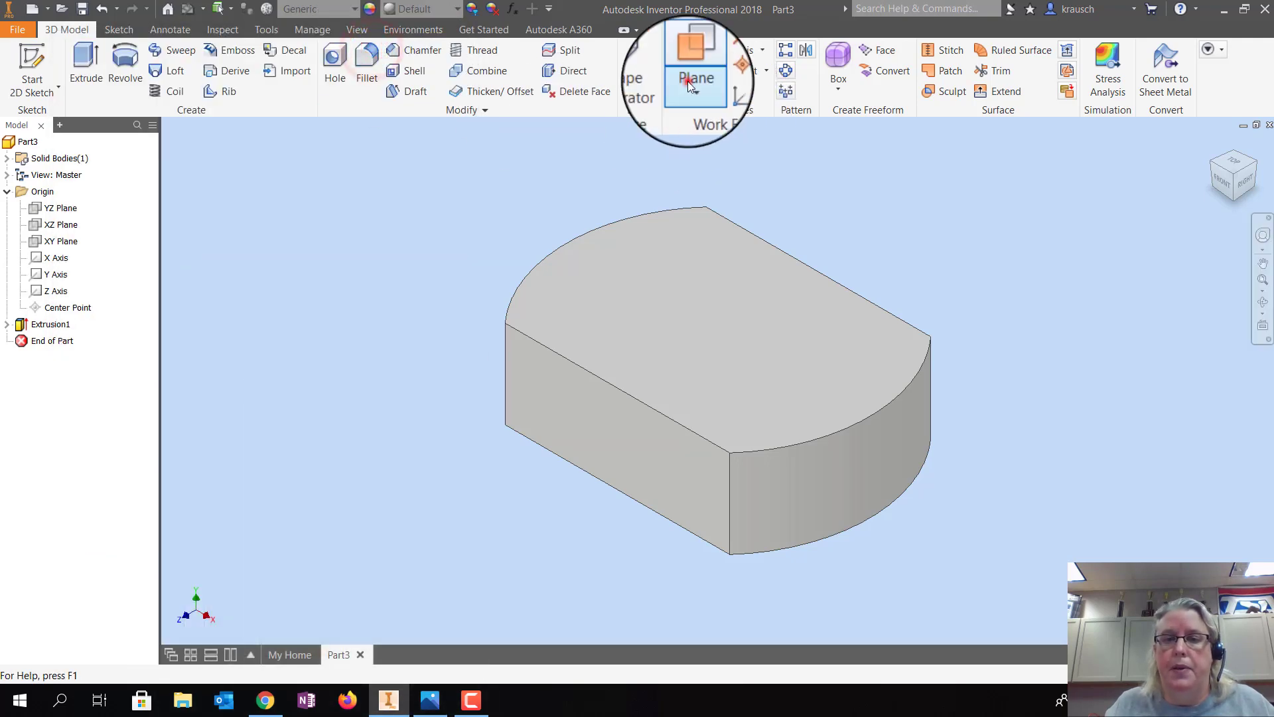
click(688, 81)
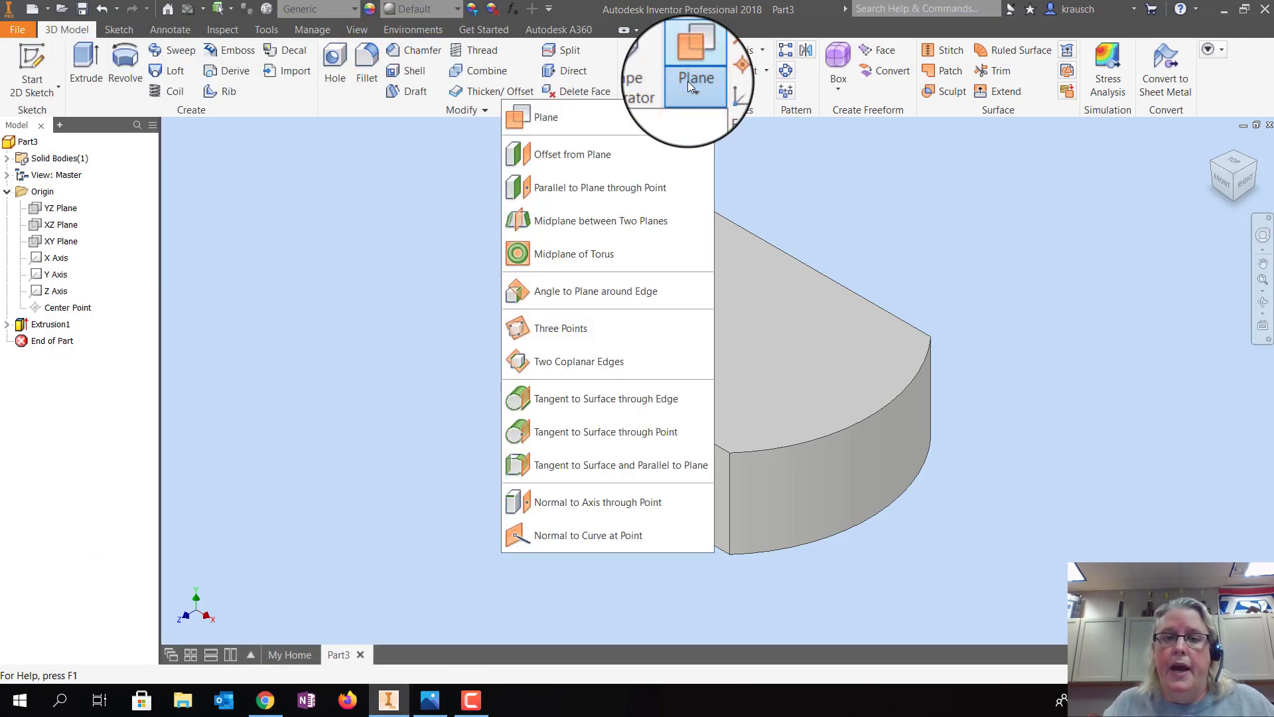
click(670, 220)
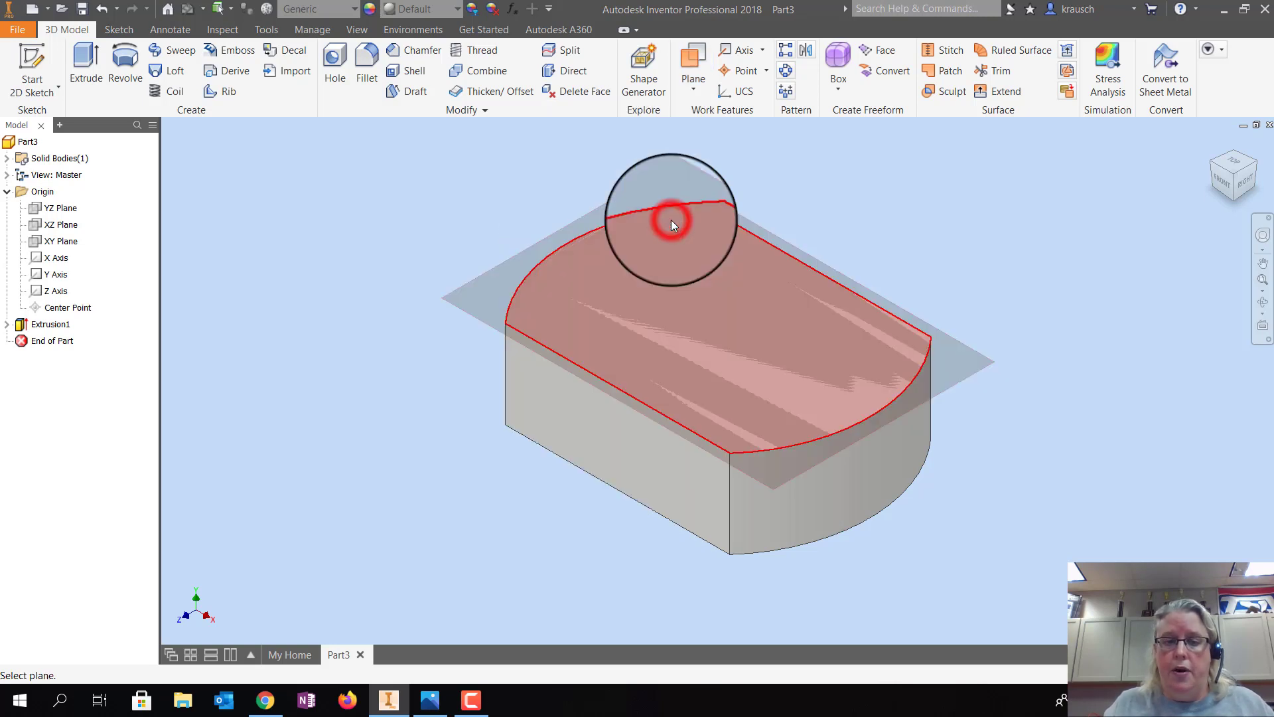
click(586, 437)
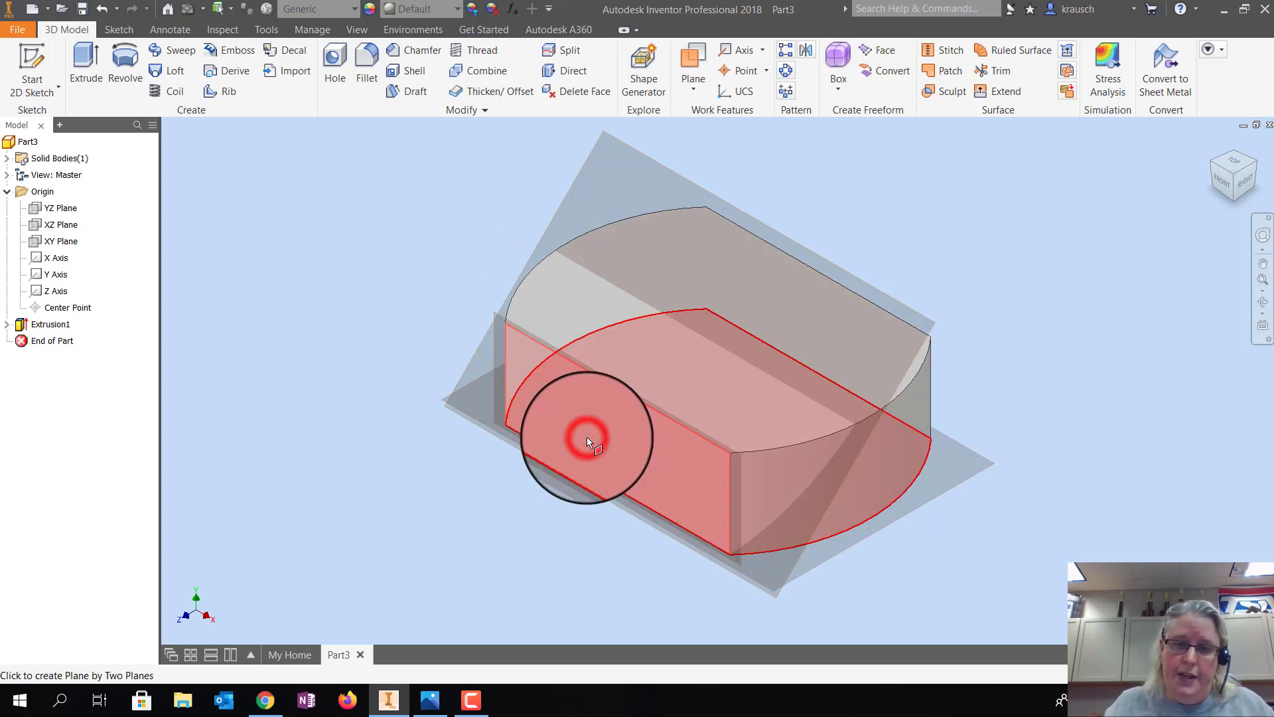
key(Escape)
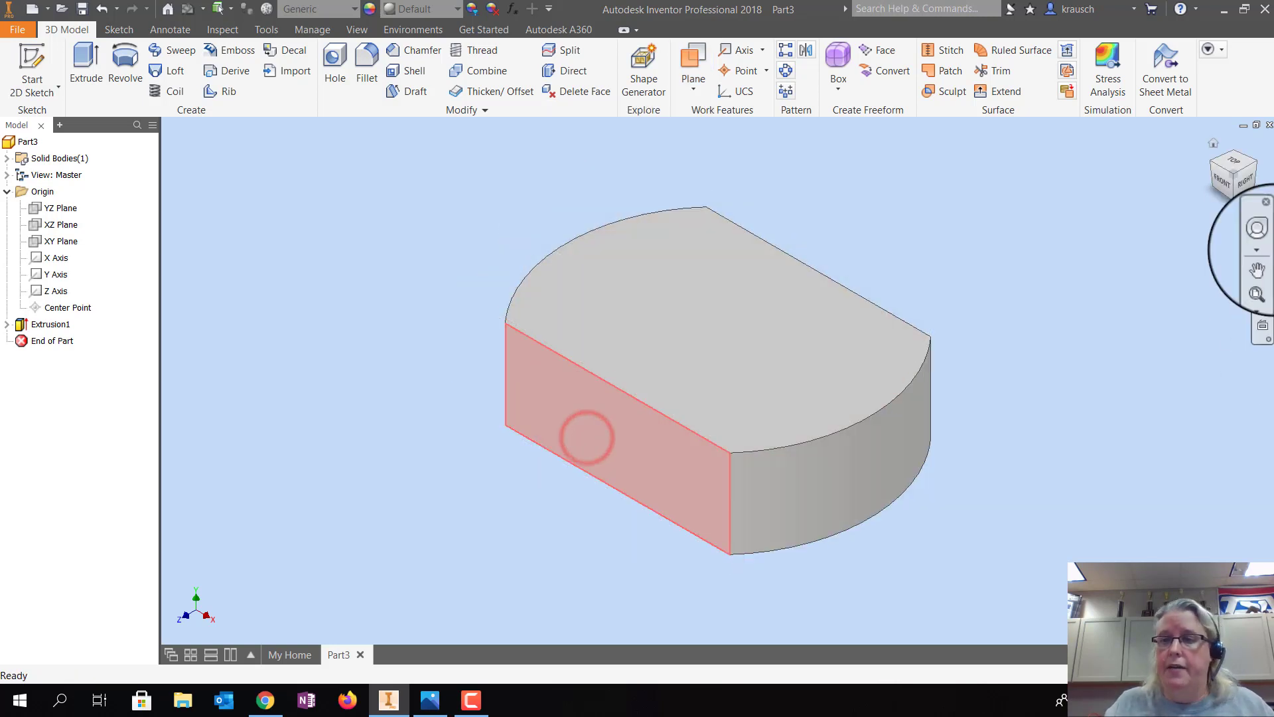
Create a work plane midway between the base's two flat side faces and check it from the front
click(1253, 160)
click(858, 440)
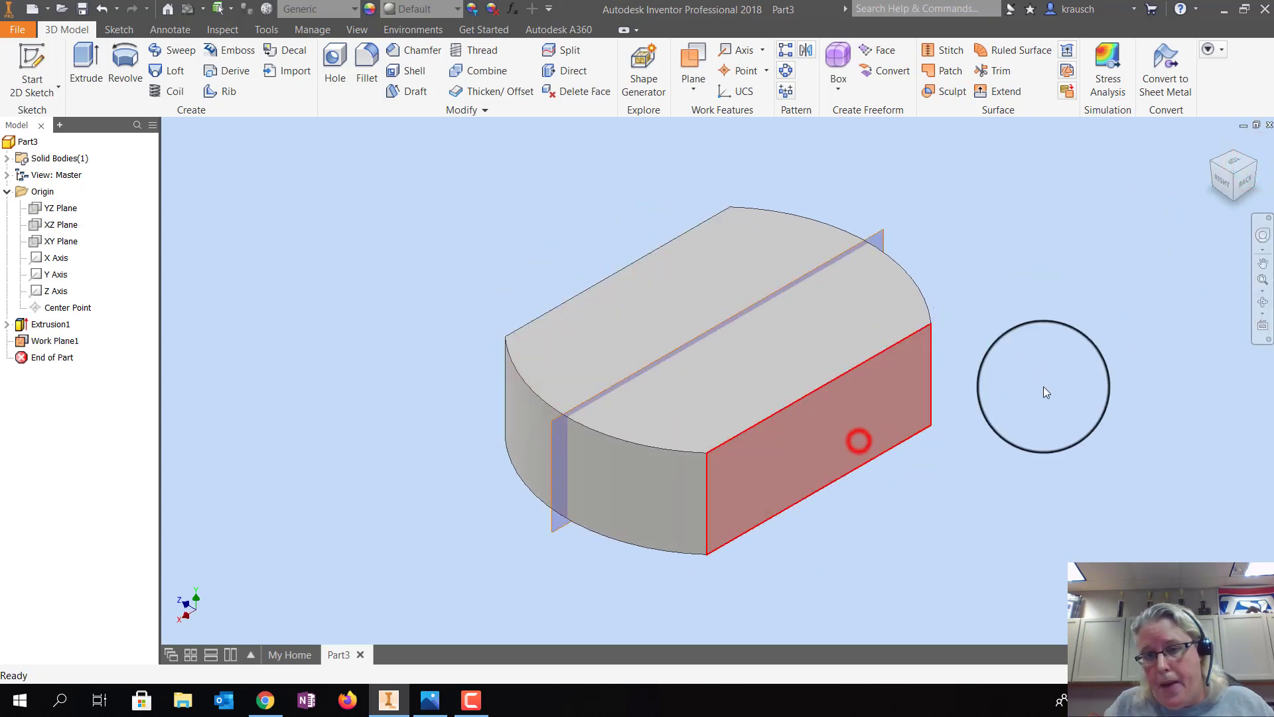
click(1210, 144)
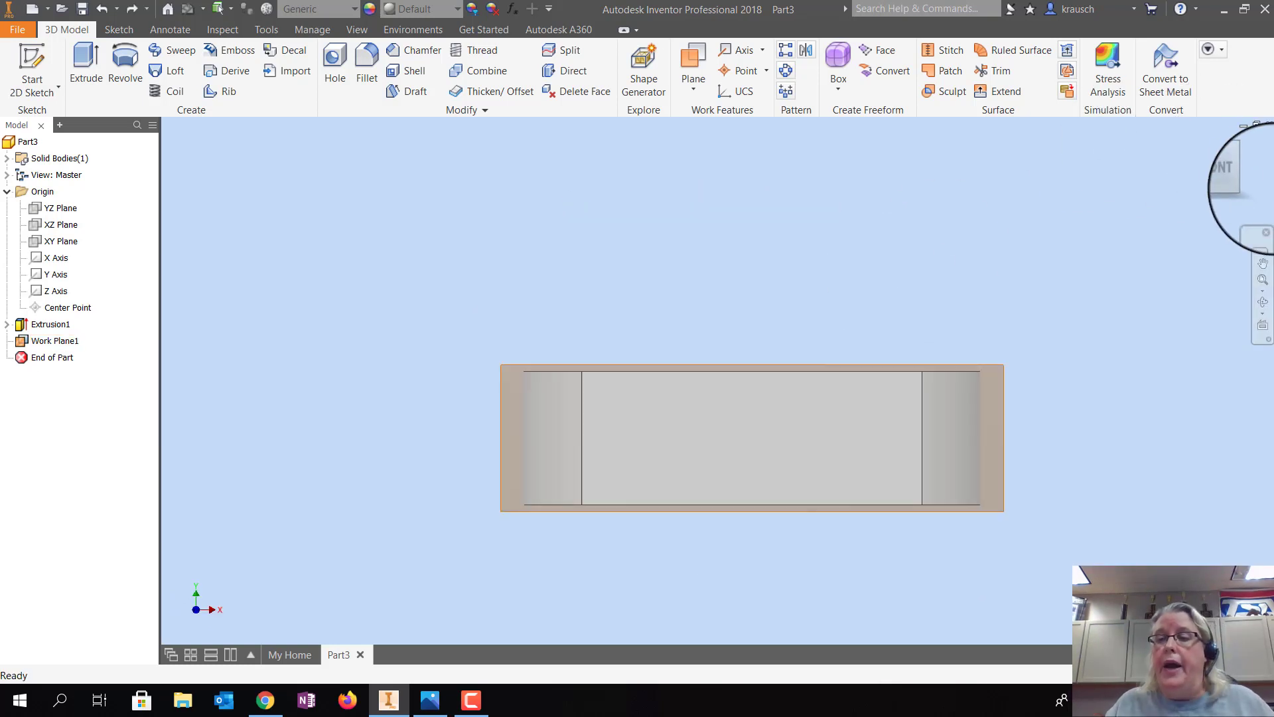
click(1253, 170)
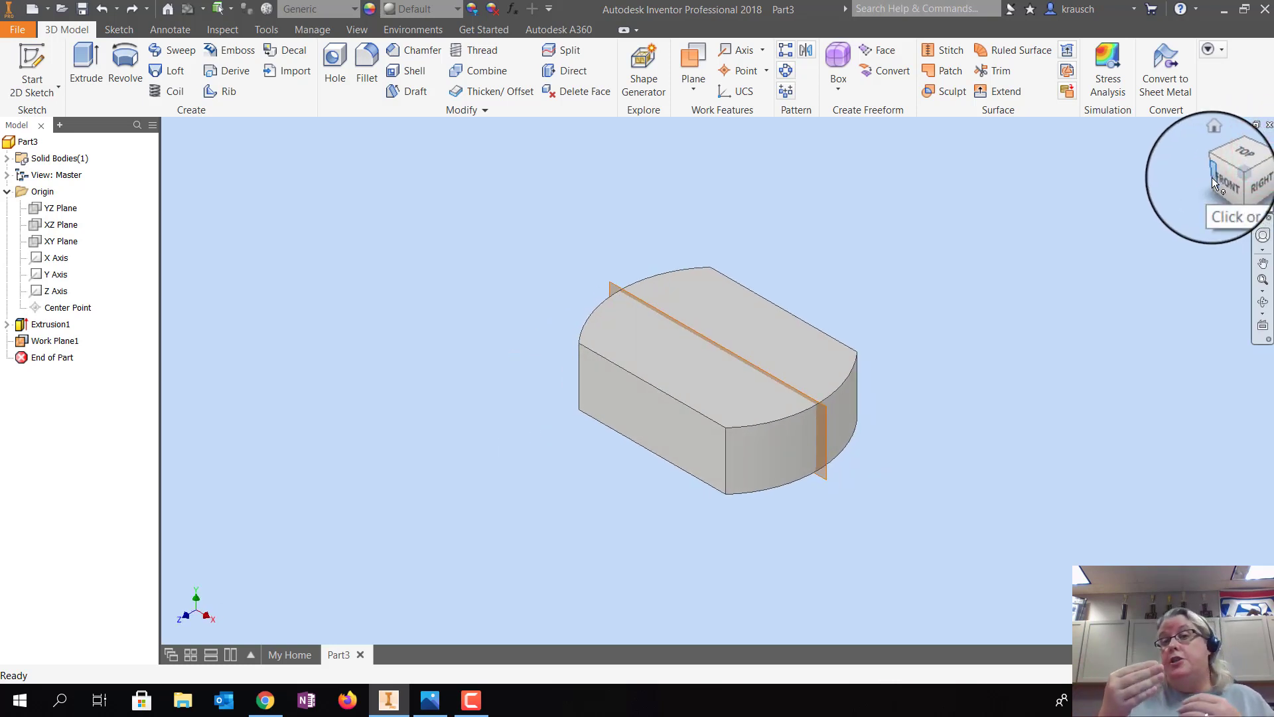
Start a sketch on the mid work plane and slice the graphics at the sketch plane, facing it from the front
click(27, 44)
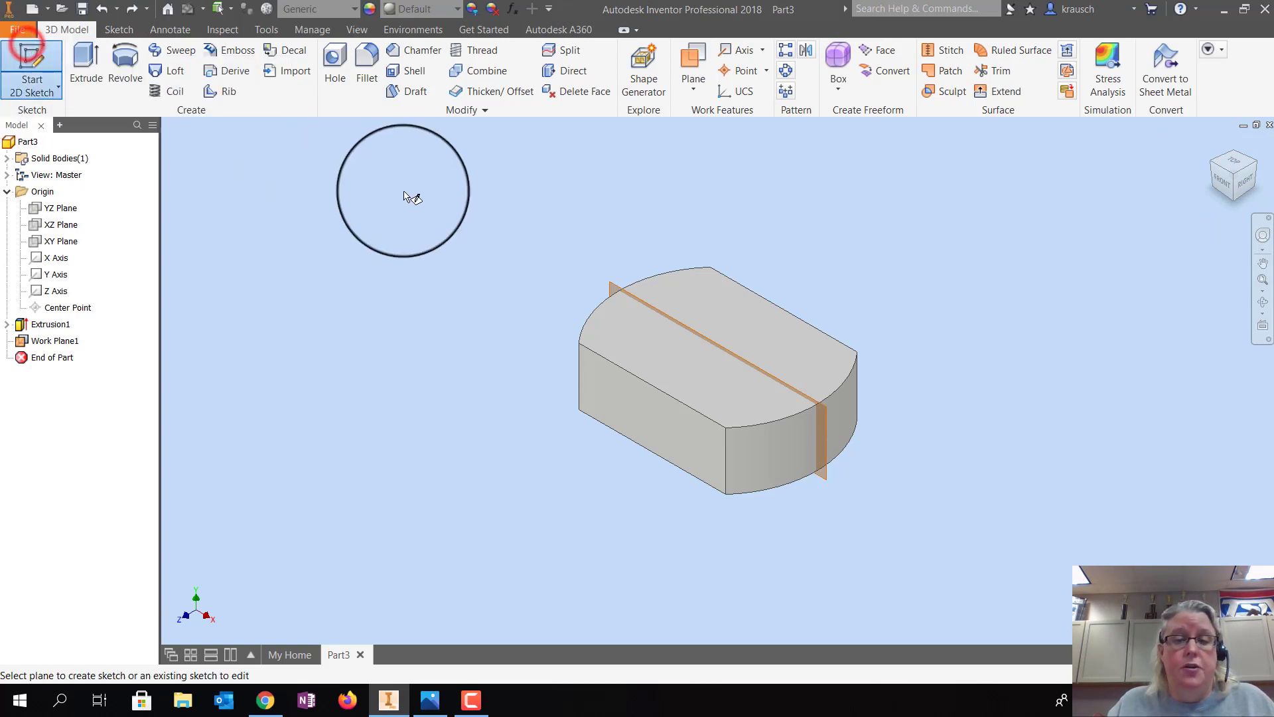
click(616, 285)
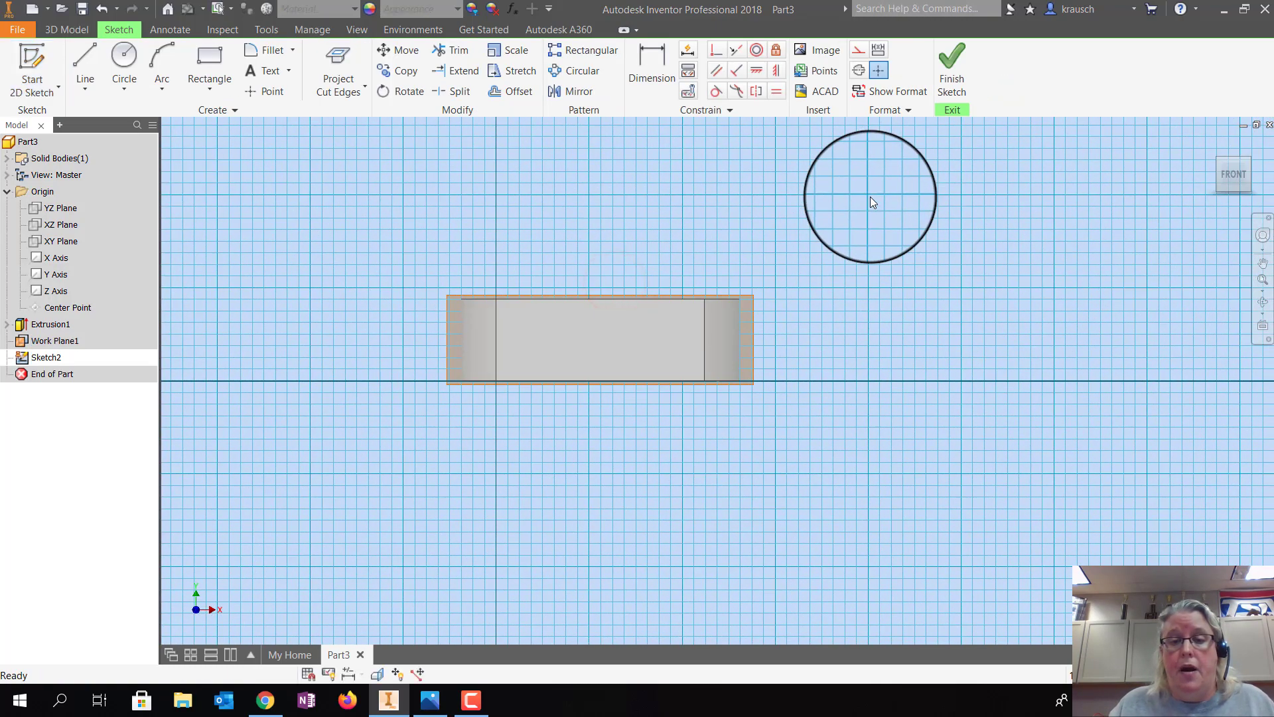
click(1213, 139)
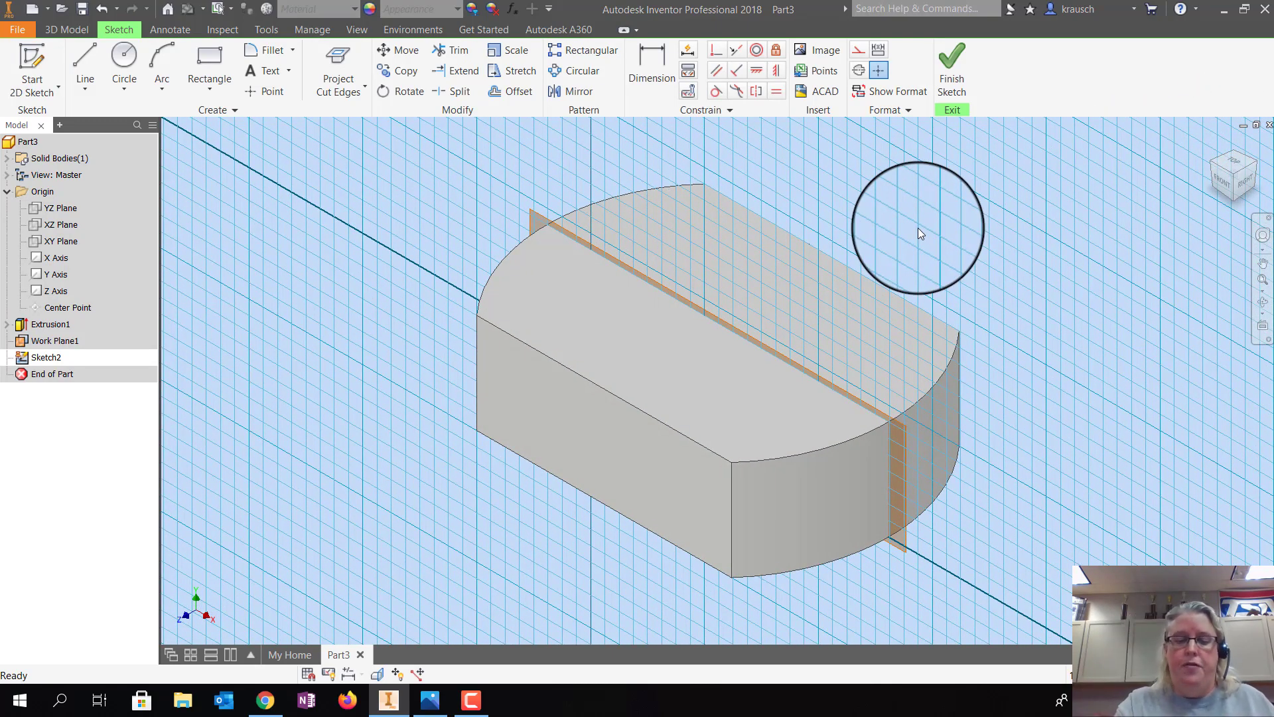
key(F7)
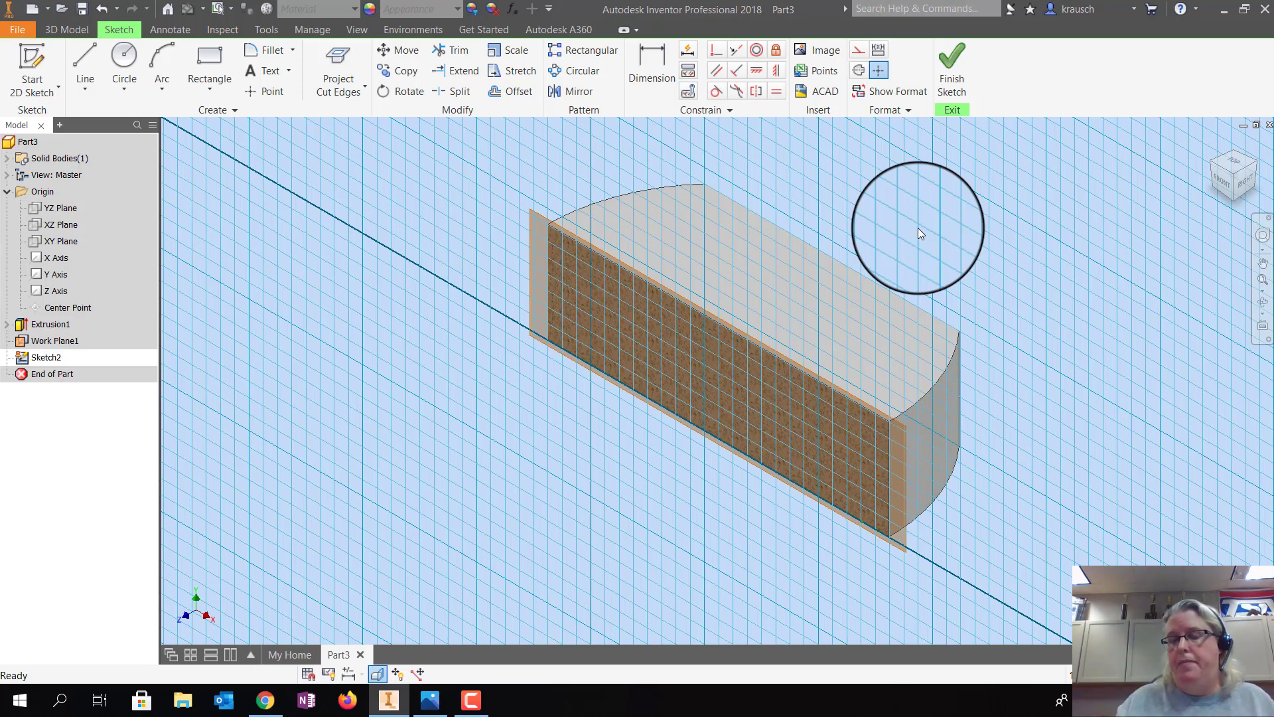
click(1227, 182)
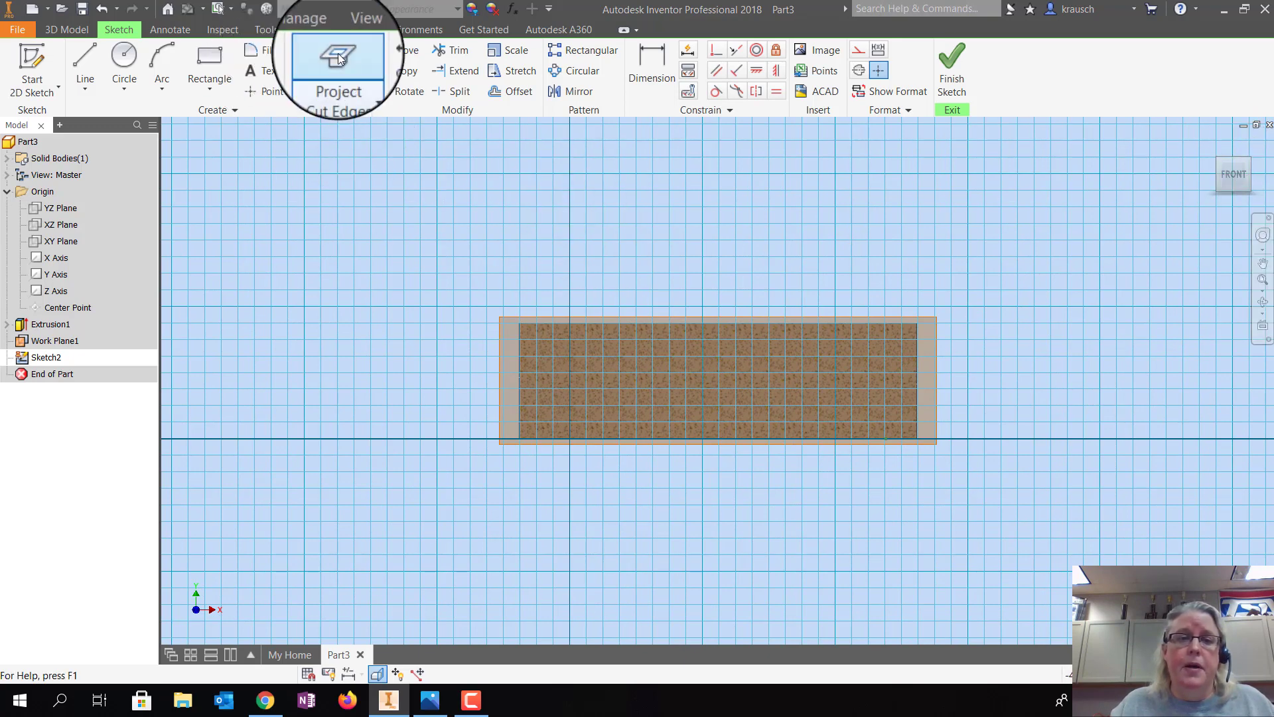
Project the base's cut edges and sketch a rectangle about 1.32 in wide and 1.43 in tall standing on the top edge
click(337, 54)
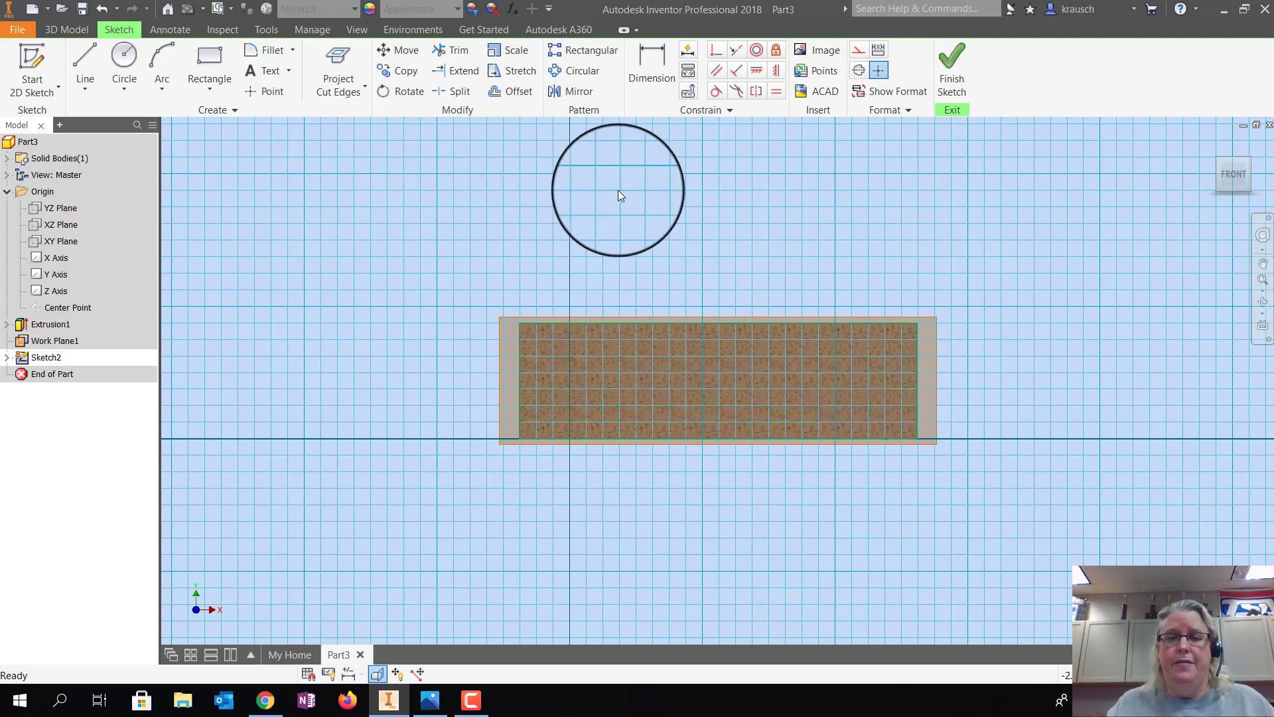
click(199, 52)
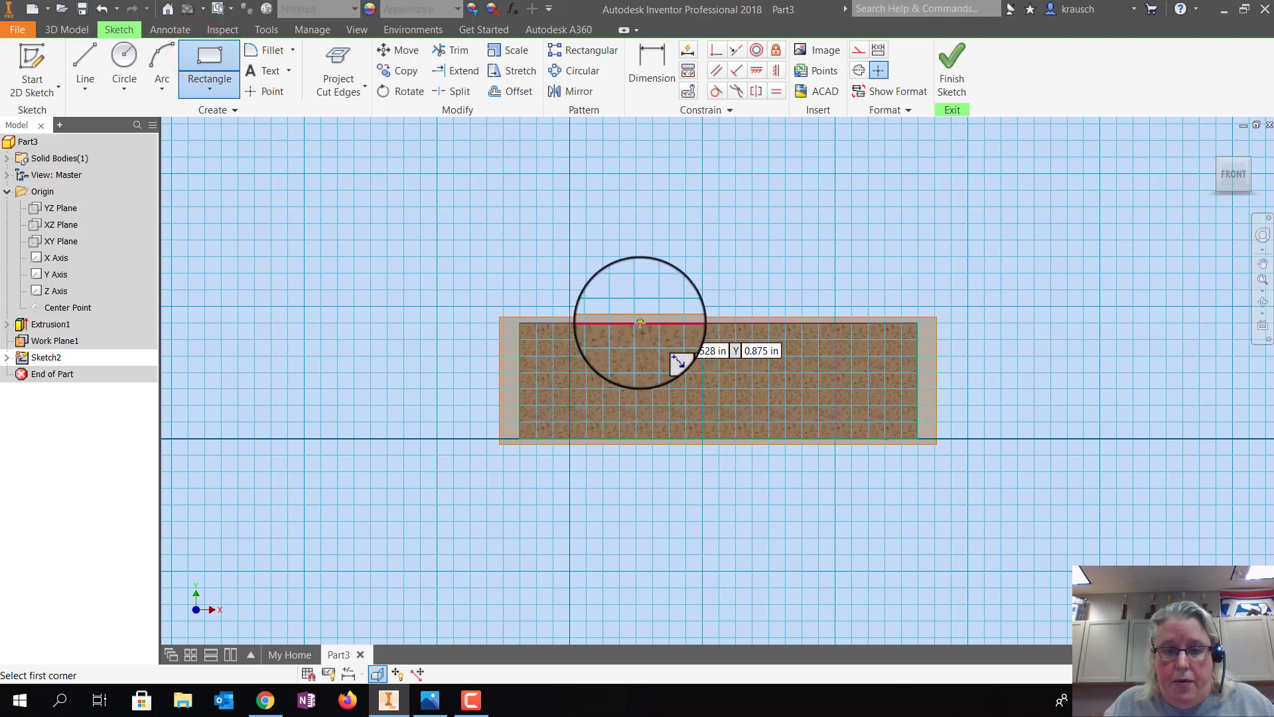
click(641, 342)
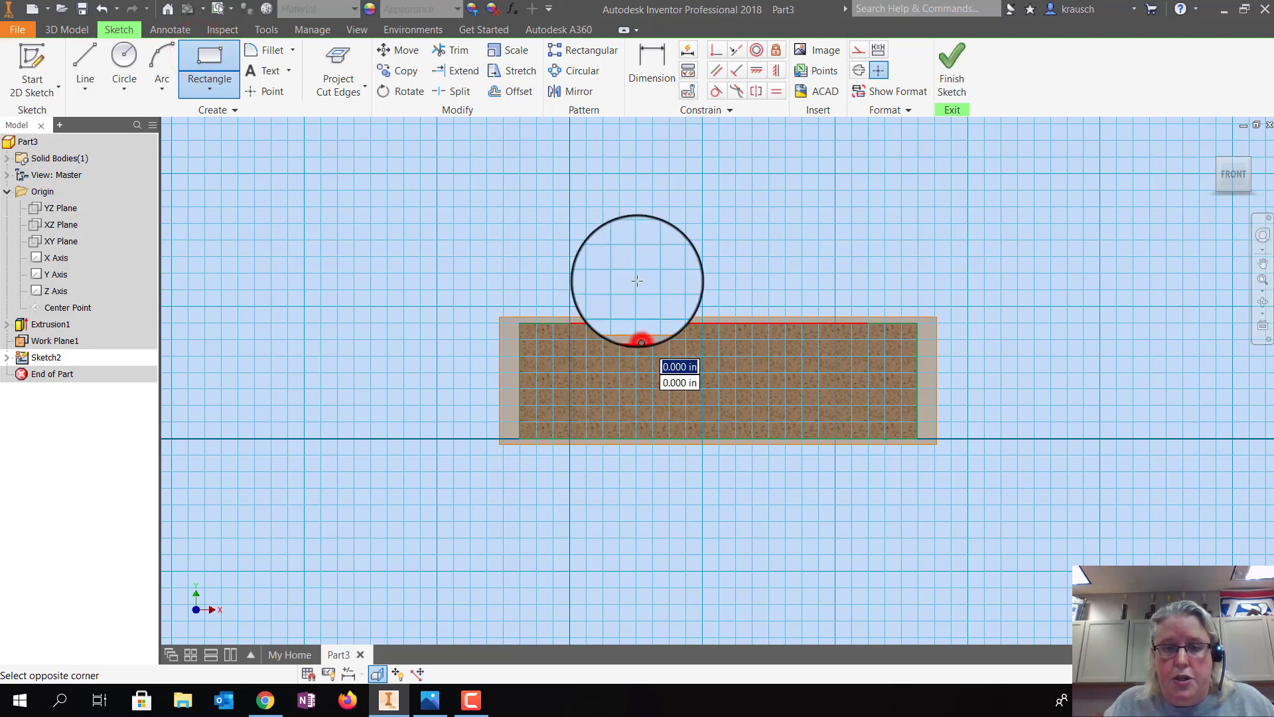
click(814, 133)
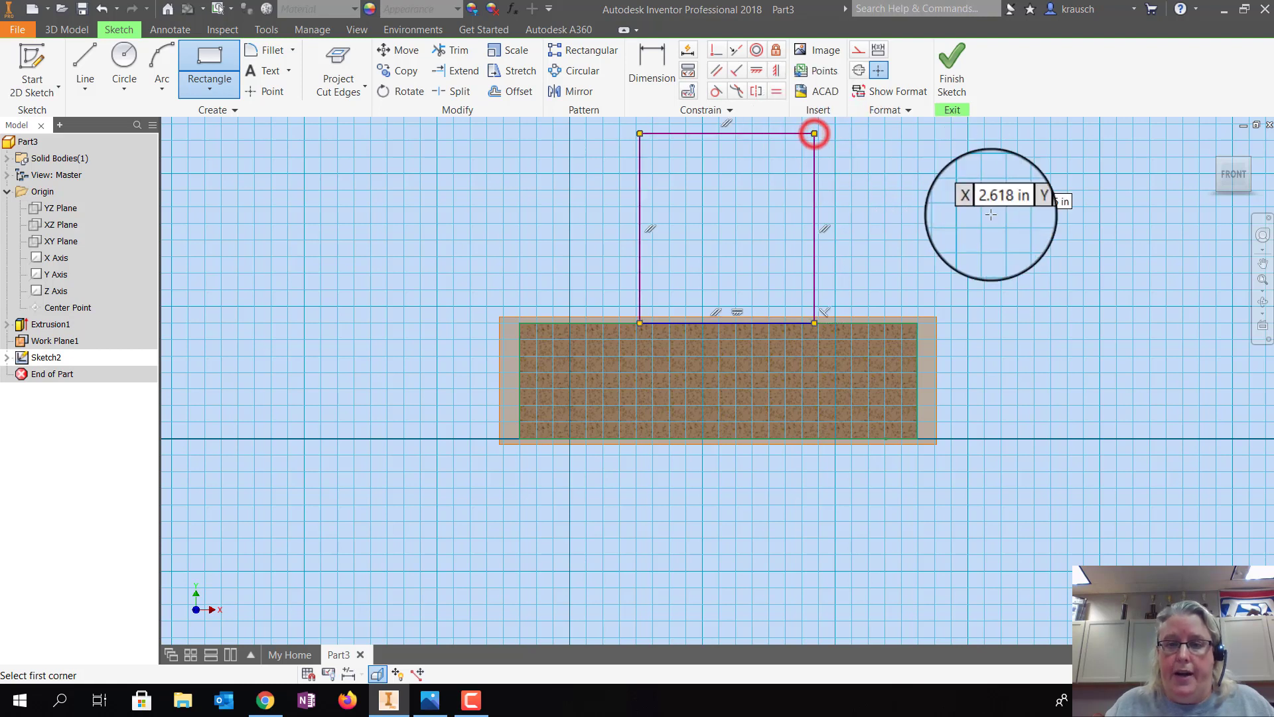
Consult the reference drawing for the upright's height and dimension the rectangle's height as 1.5 in
click(430, 700)
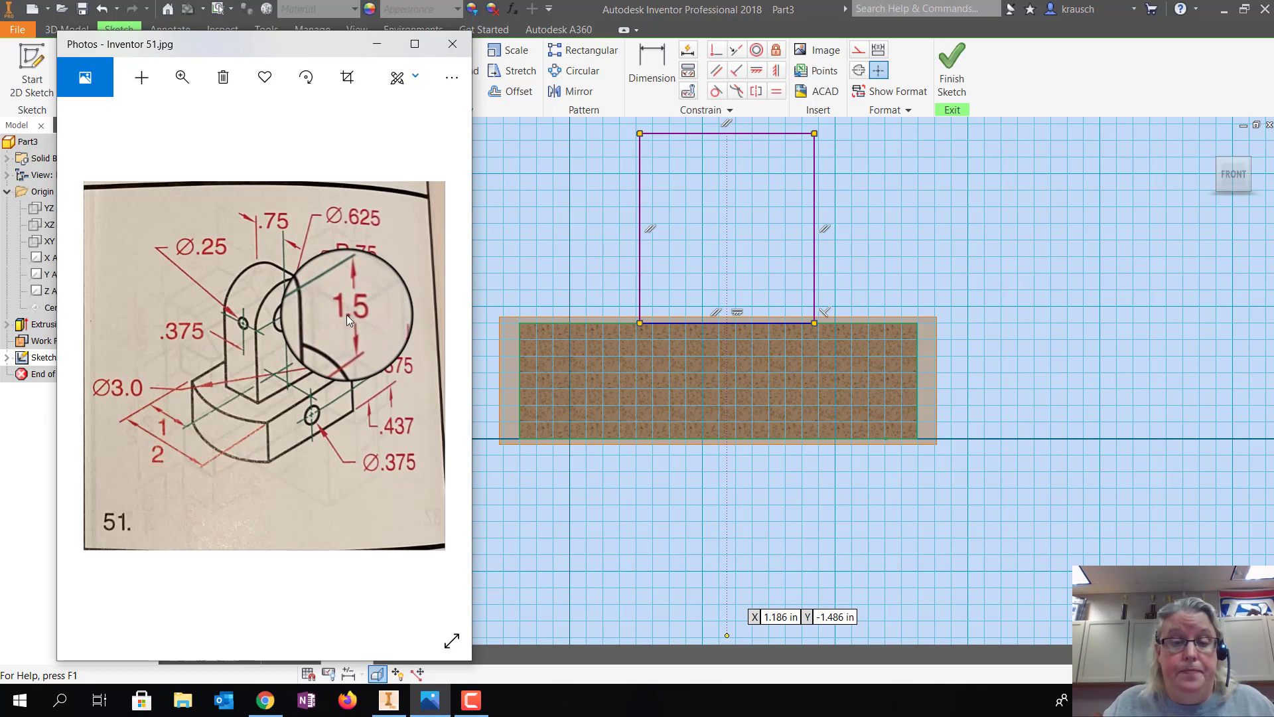
click(644, 61)
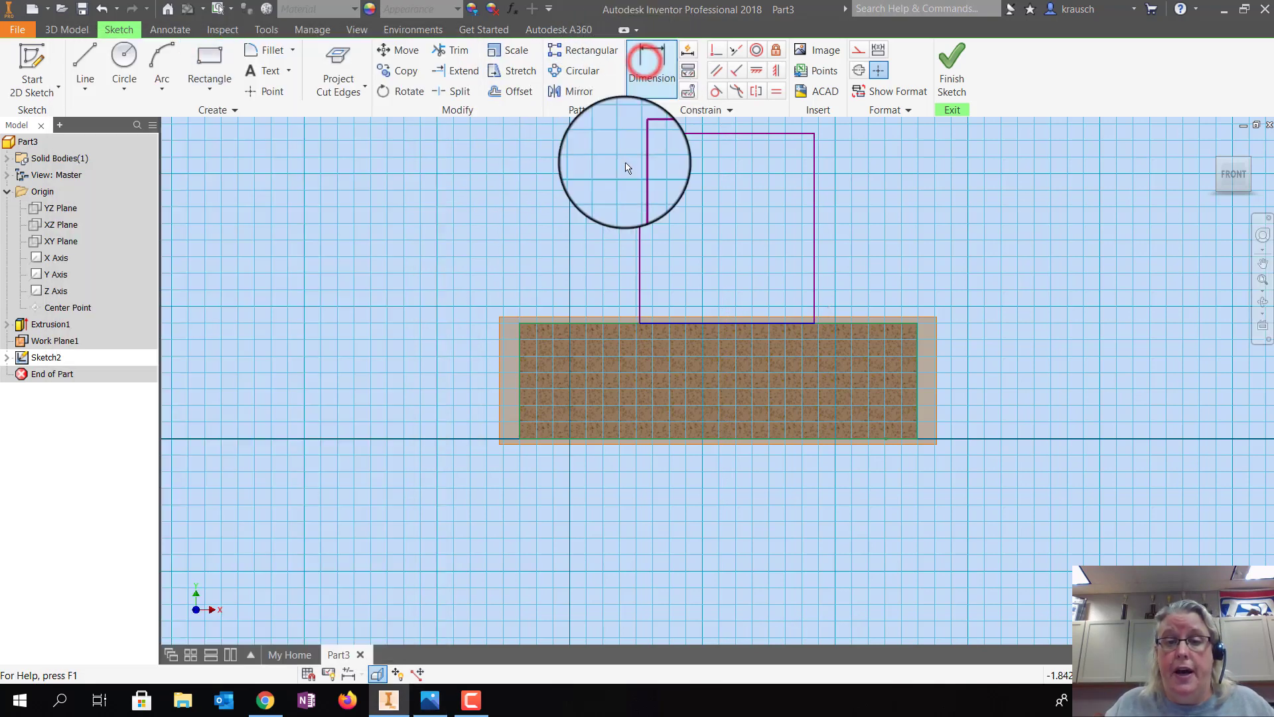
click(639, 207)
click(490, 211)
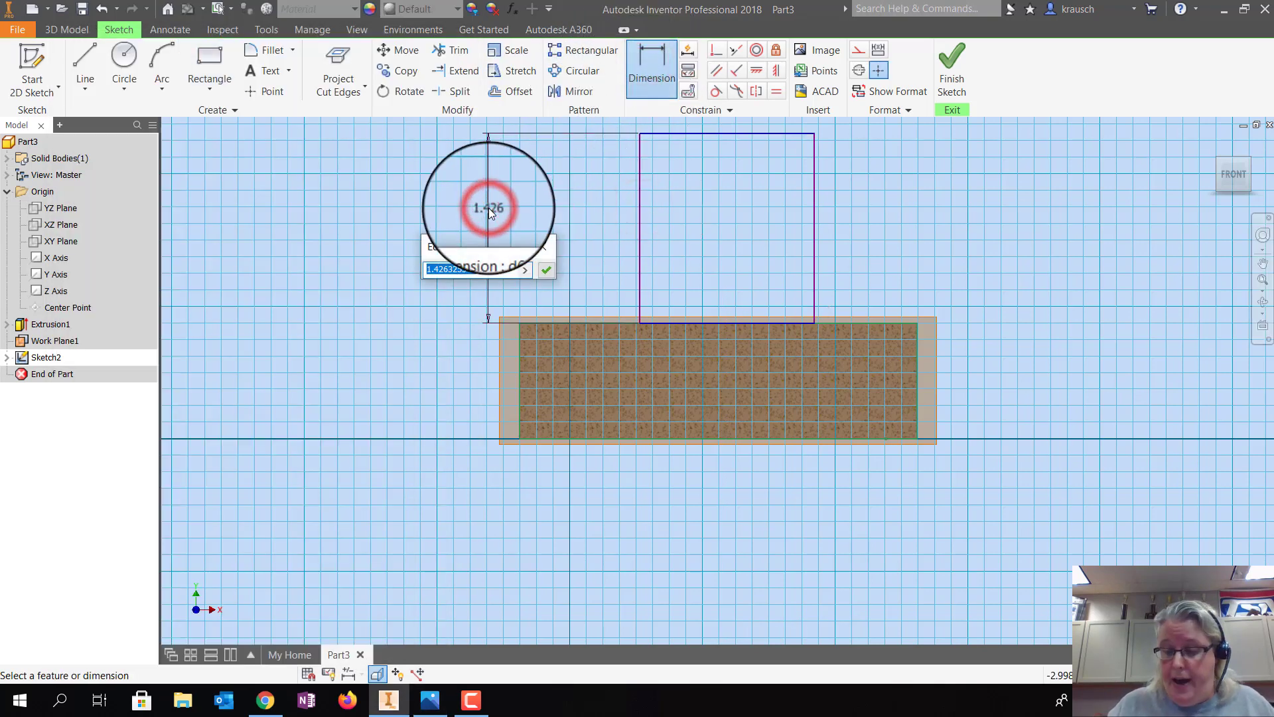
text(1.5)
key(Return)
drag(491, 212, 587, 242)
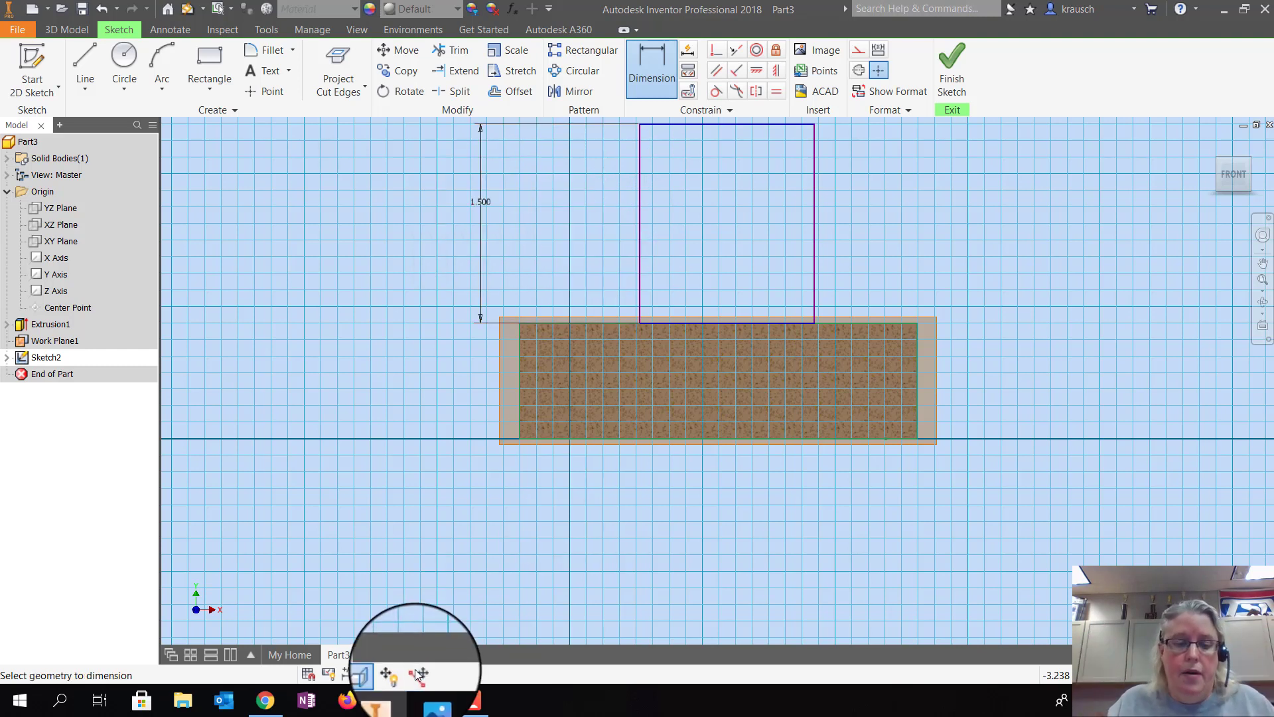
Consult the reference drawing for the upright's radius and dimension the rectangle's width as 1.5 in
click(430, 698)
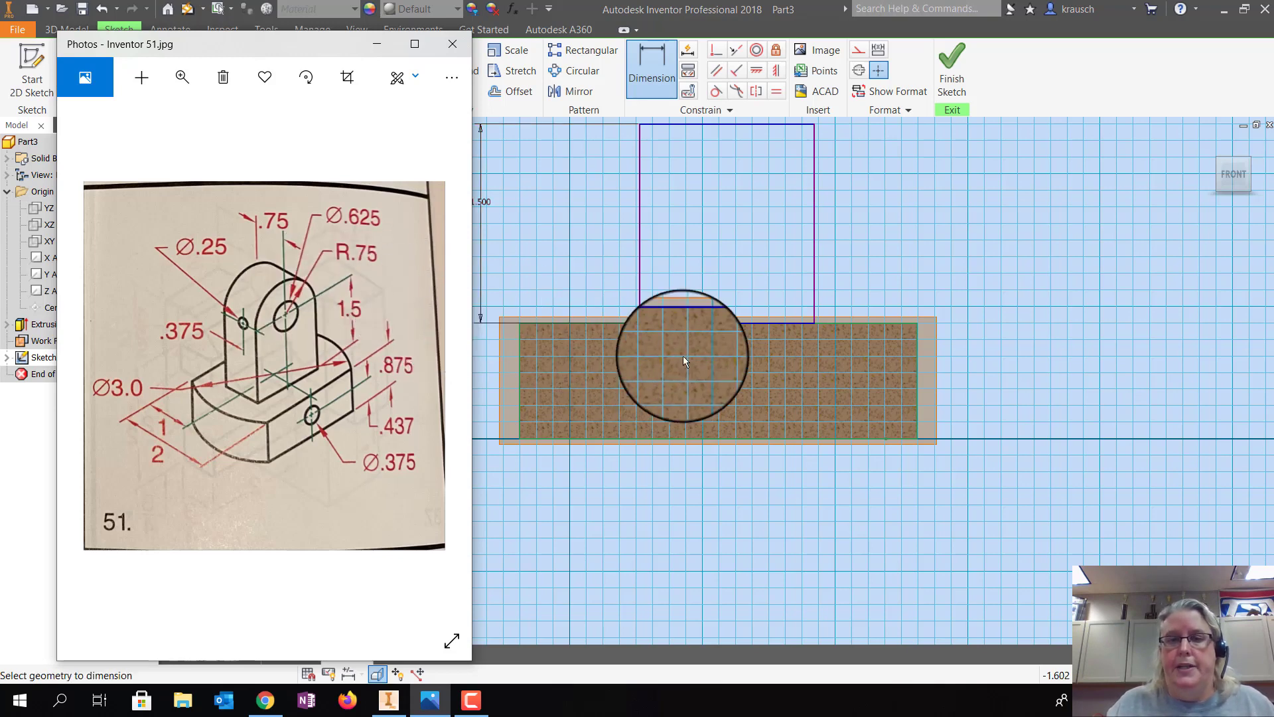
click(848, 252)
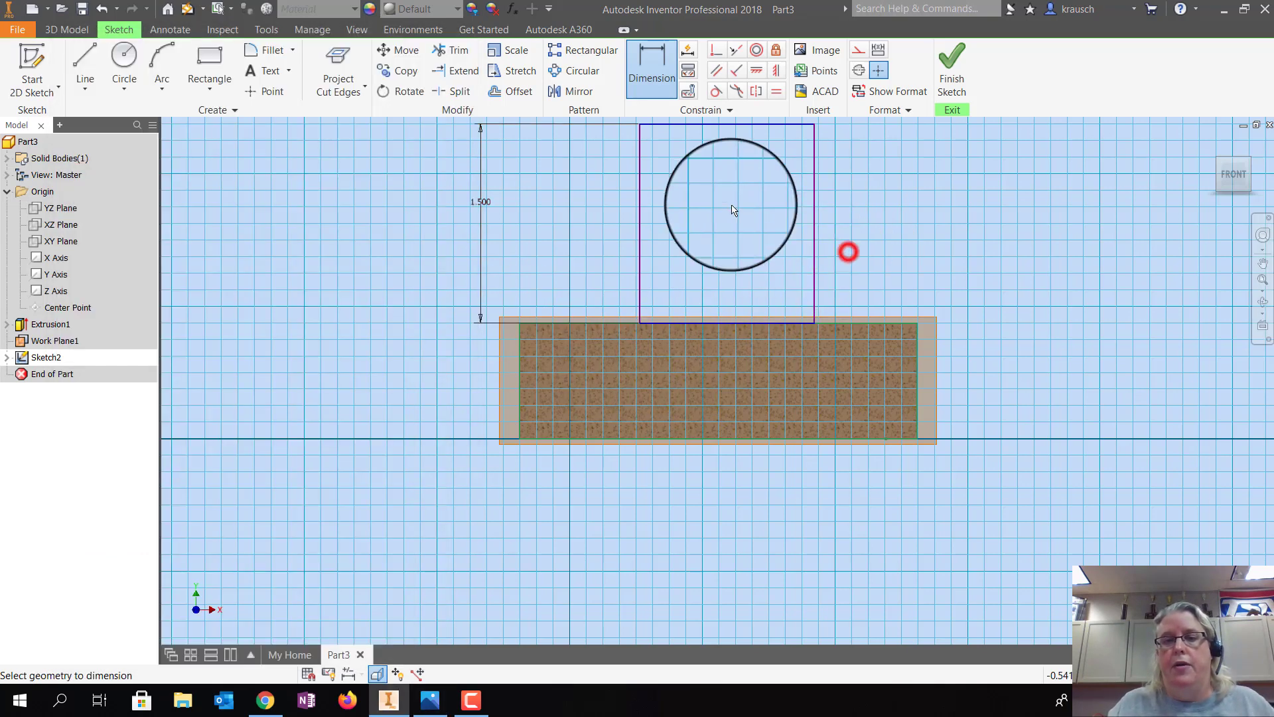
click(726, 125)
click(714, 165)
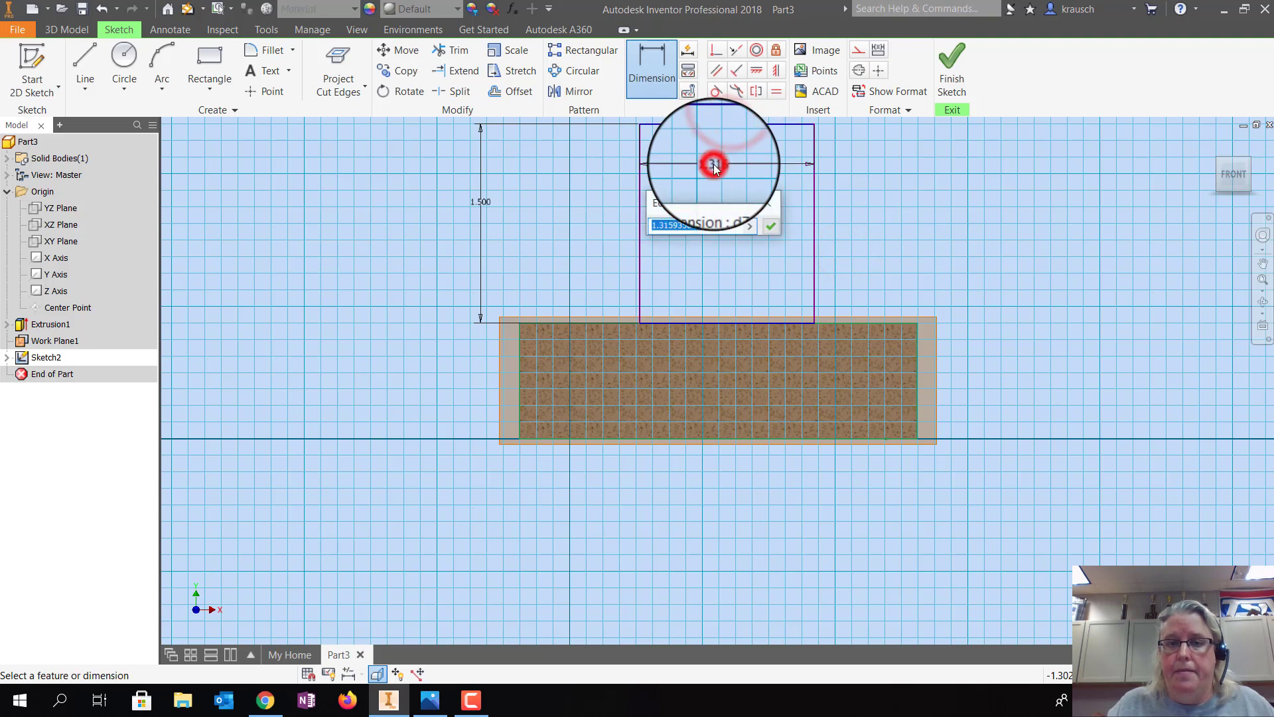
text(1.5)
key(Return)
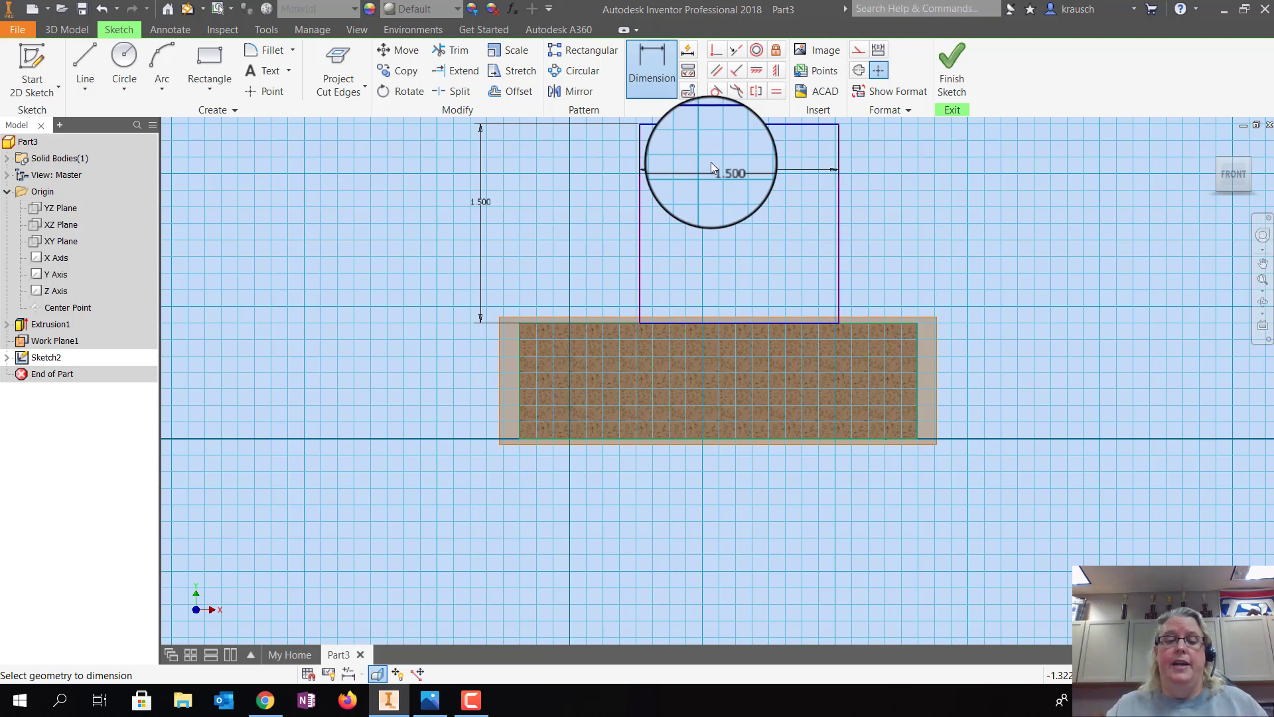
Examine the reference drawing for the base's overall width and the upright's centered position on it
click(428, 700)
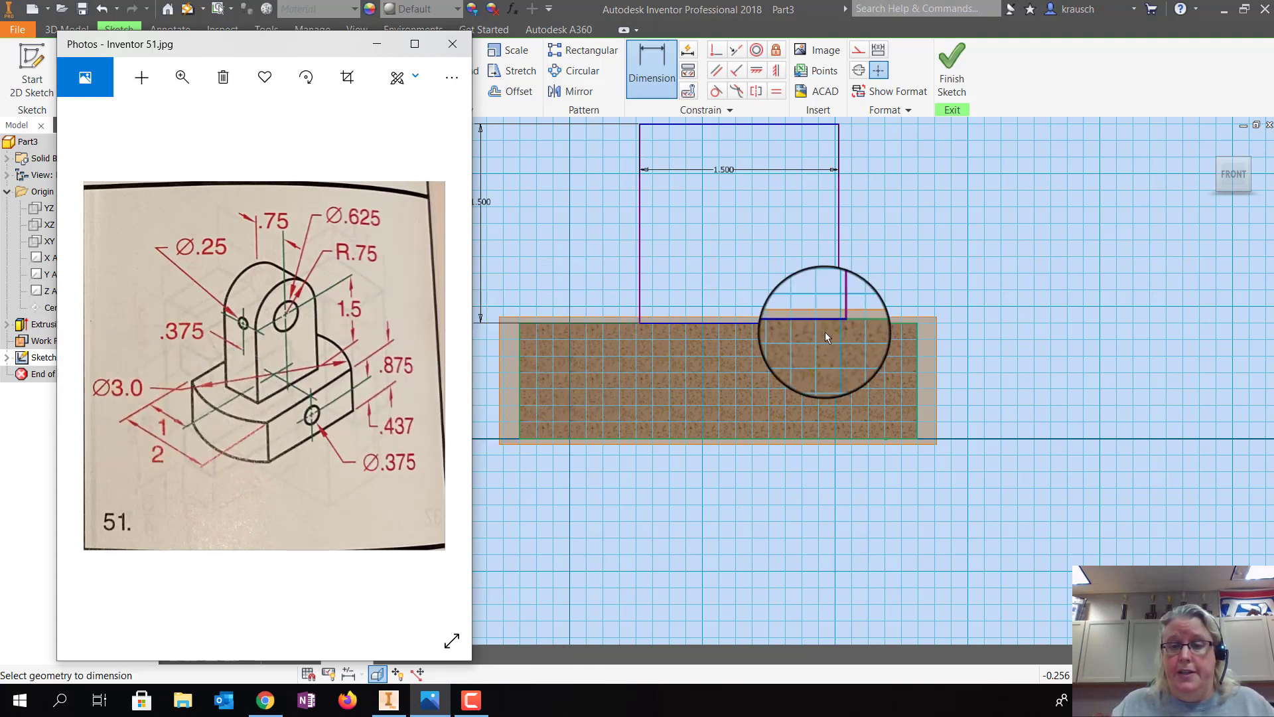
click(215, 407)
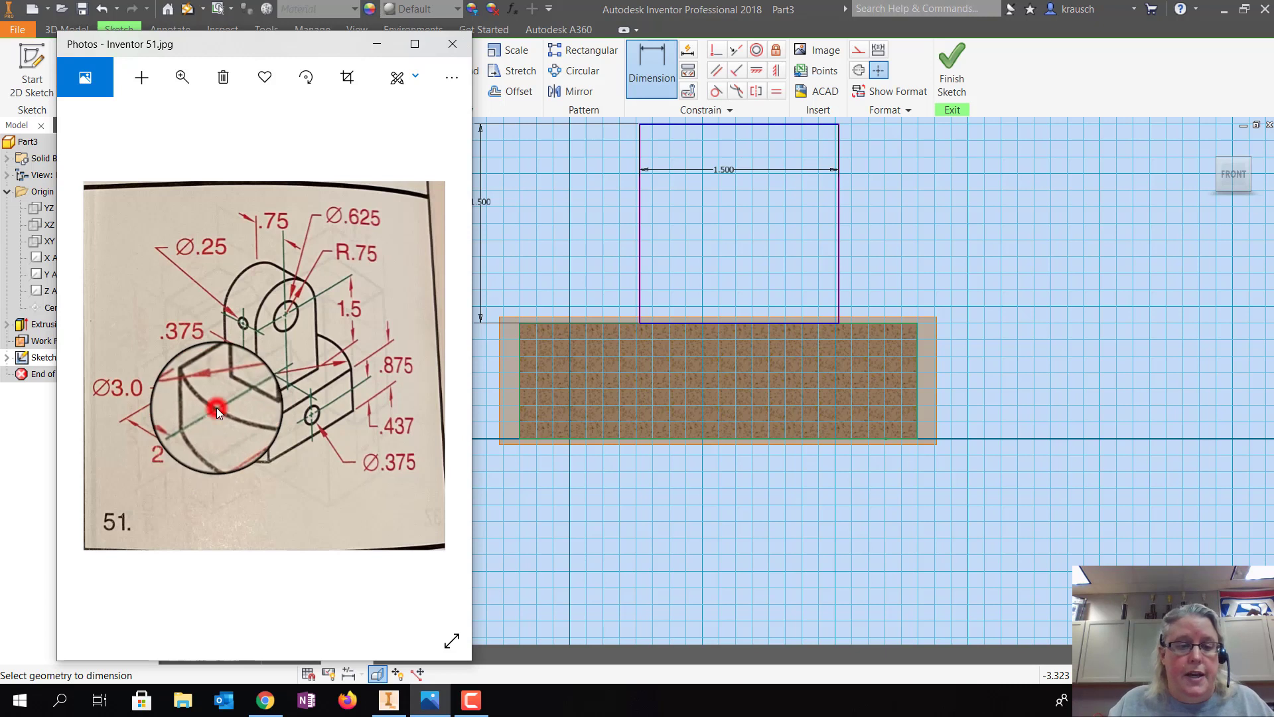
click(335, 340)
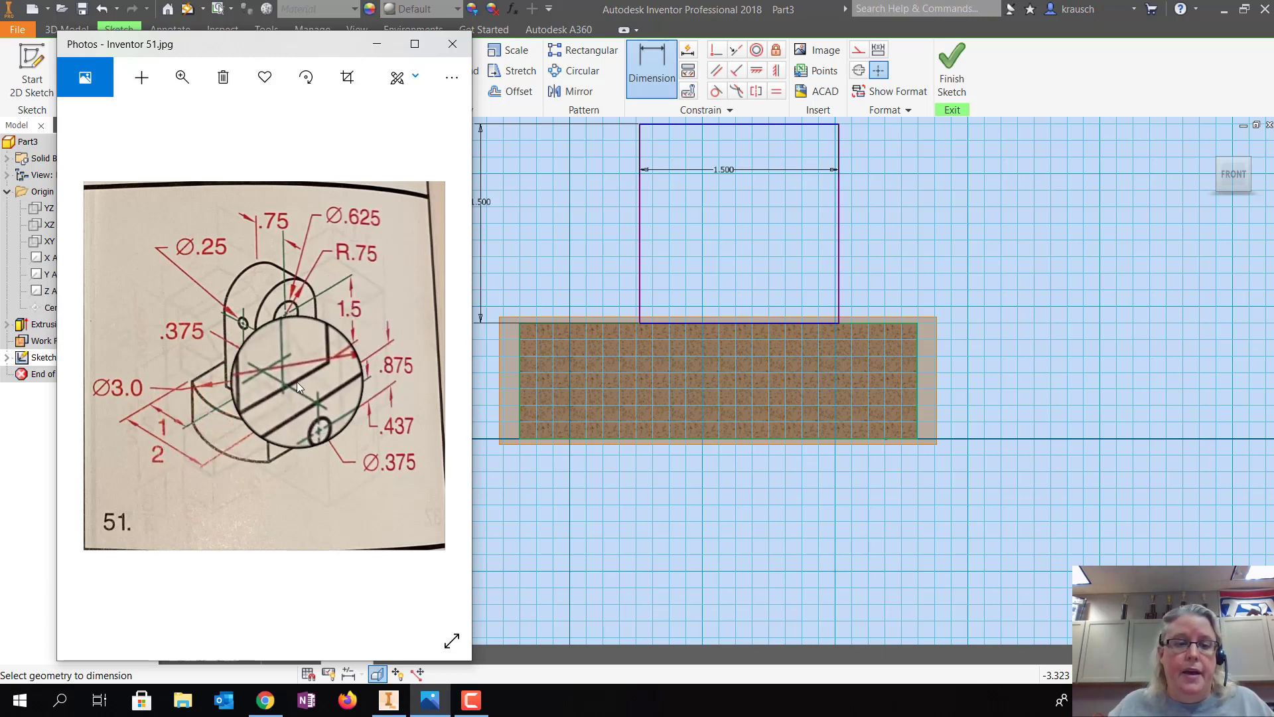
click(309, 295)
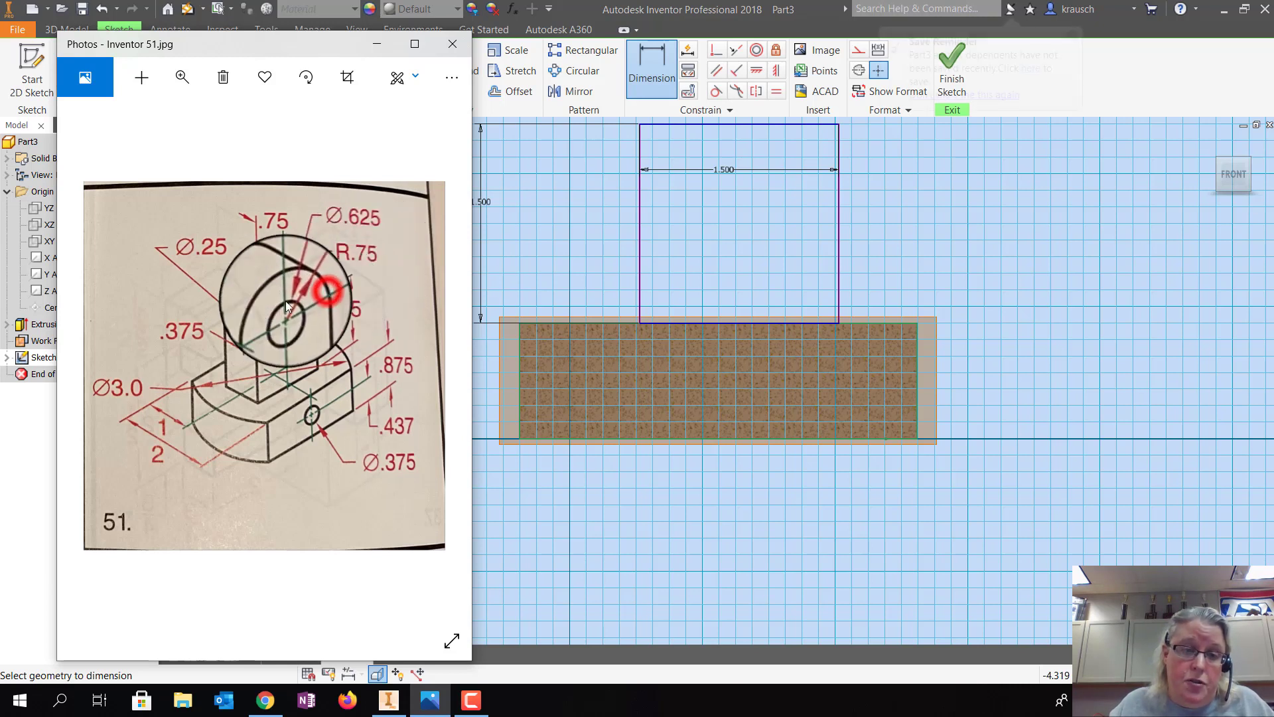
click(256, 325)
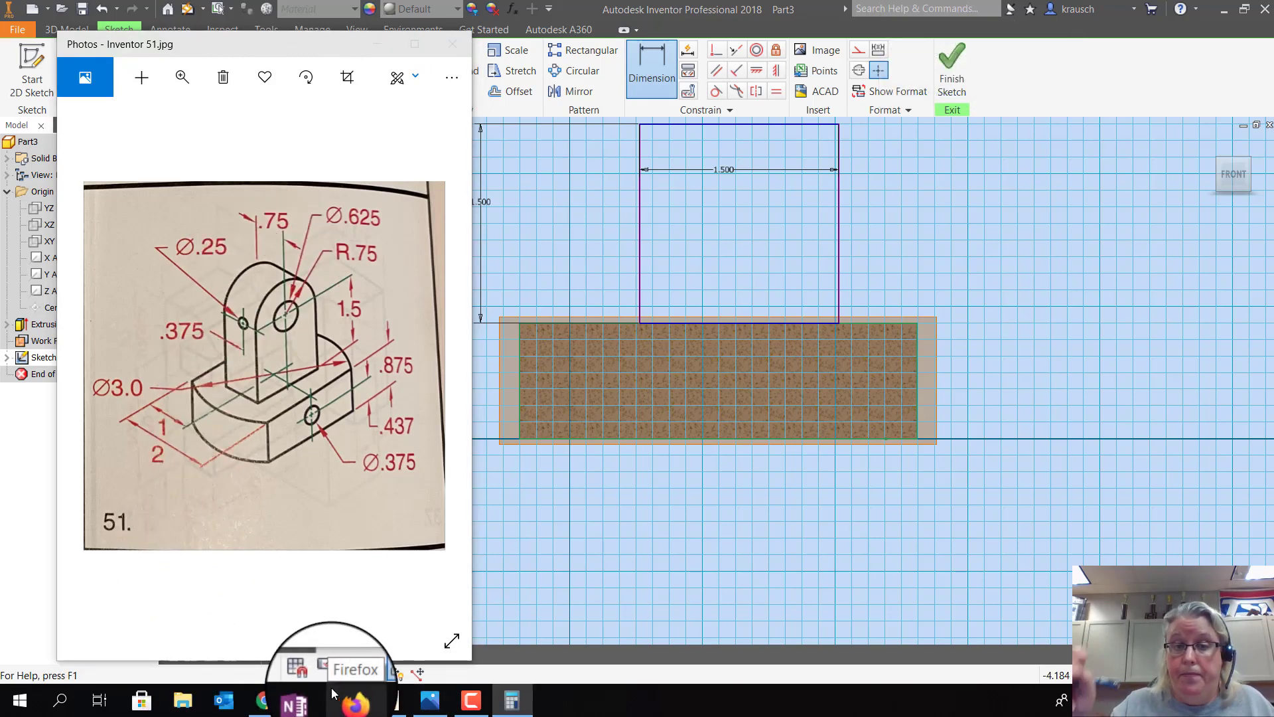
In Calculator, subtract 1.5 from 3 and divide the result by 2 for the upright's side offset, and close it
text(3)
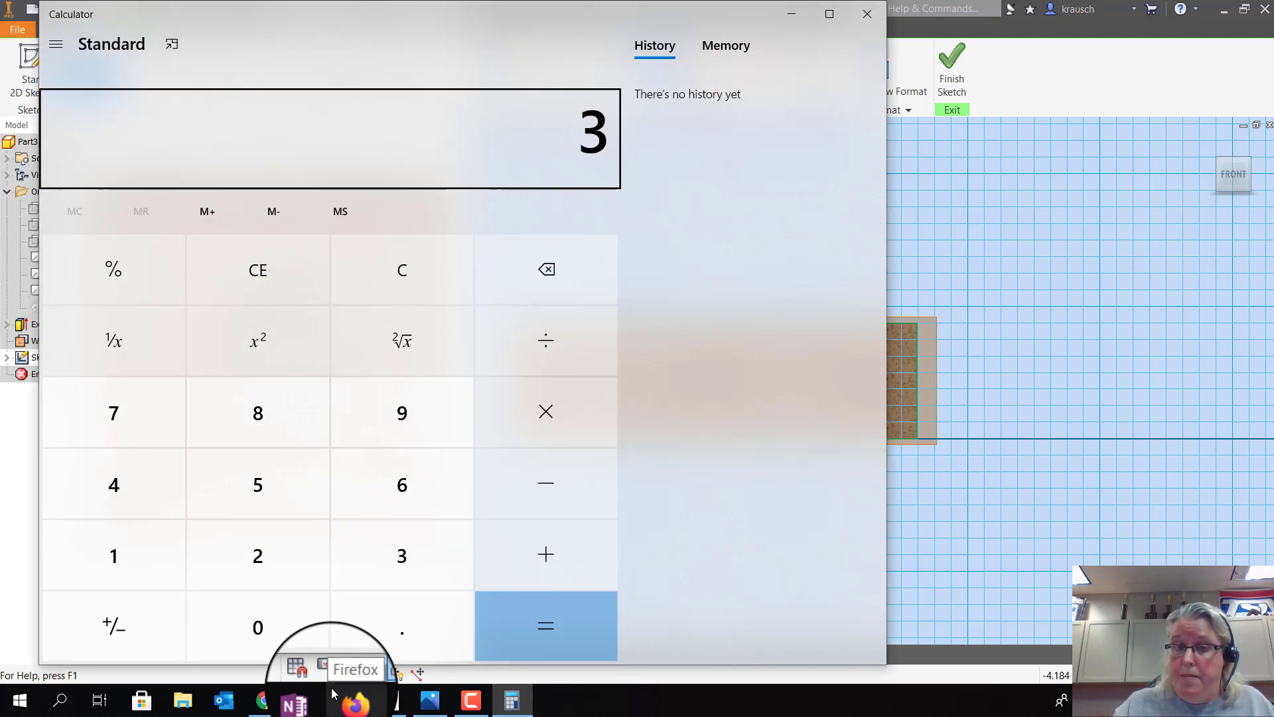
text(1.5)
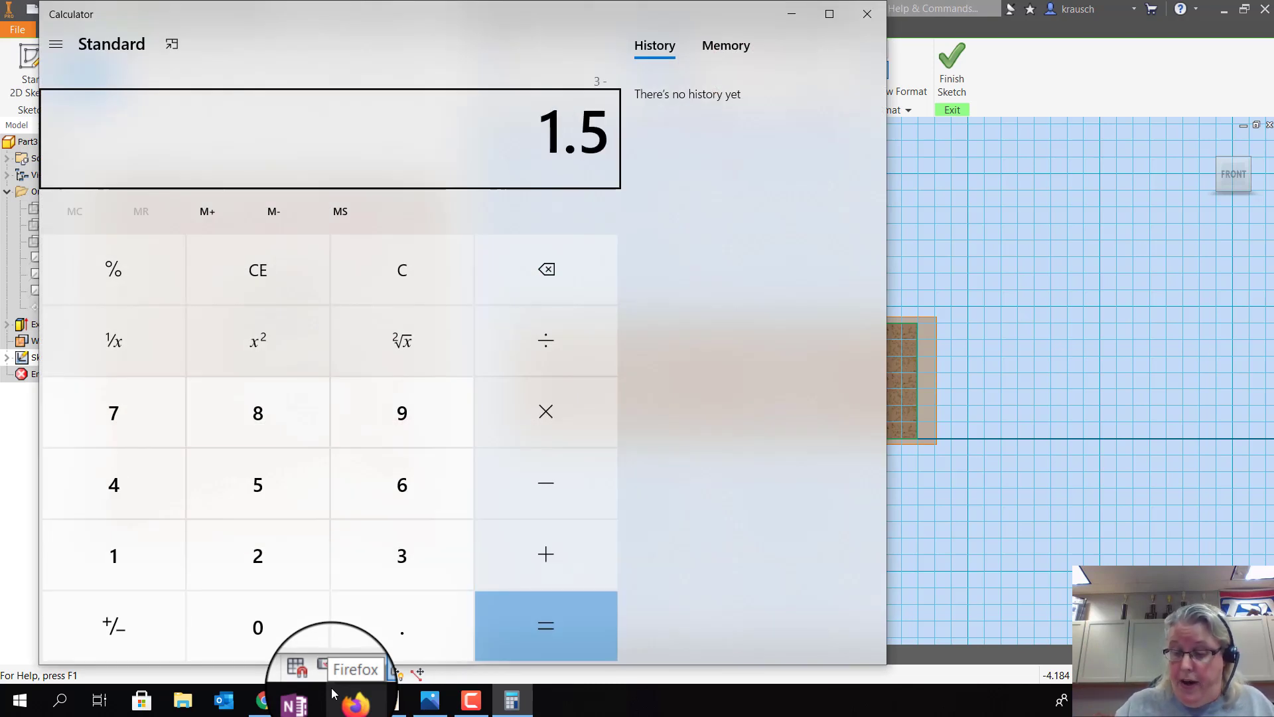
key(Return)
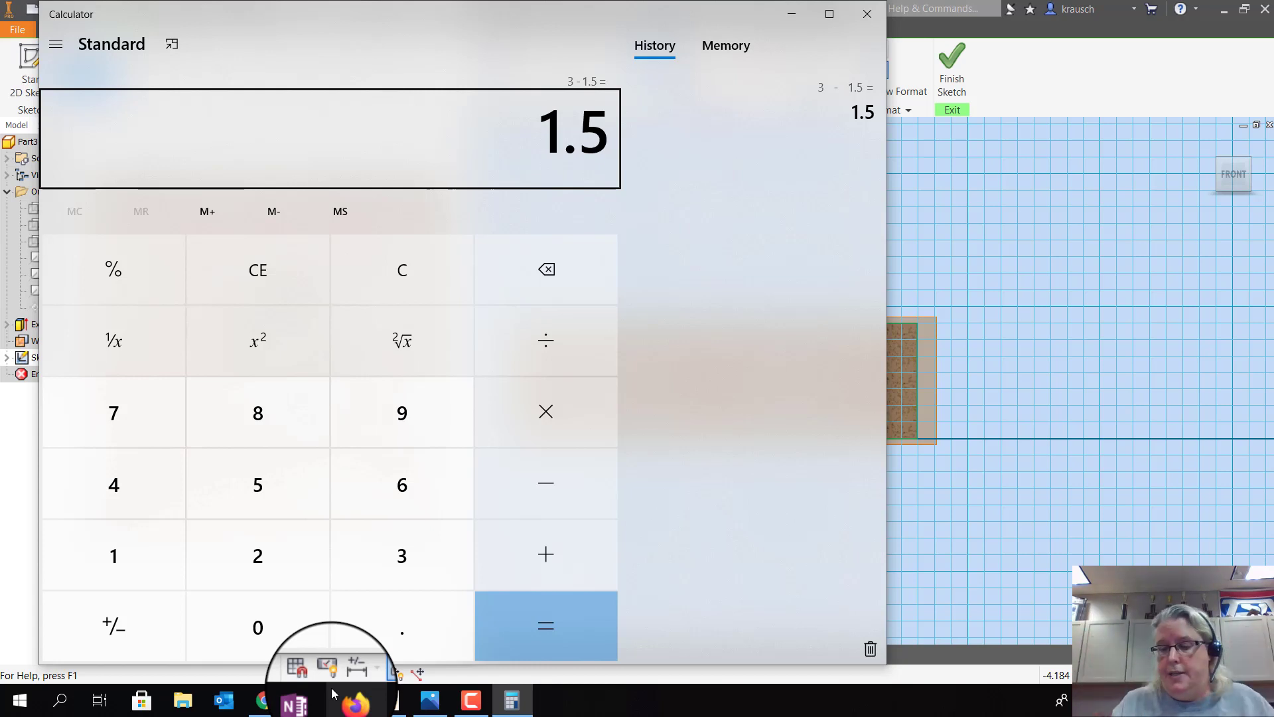
text(2)
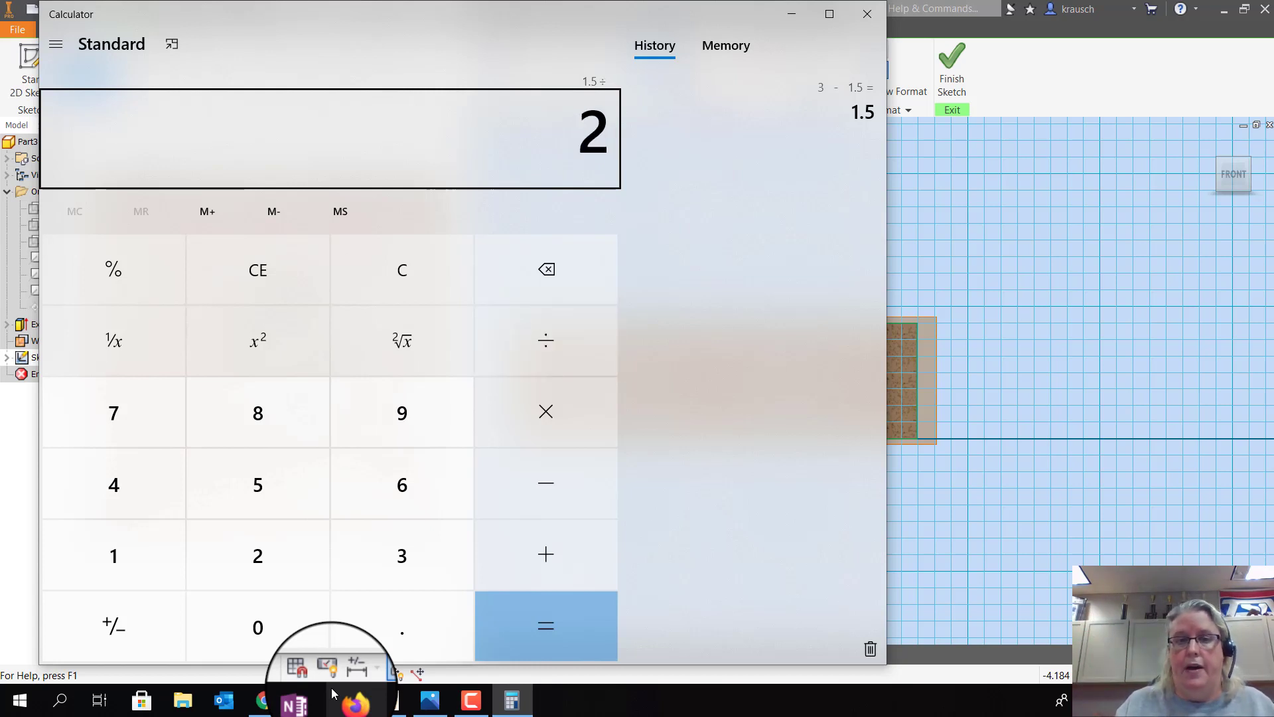
key(Return)
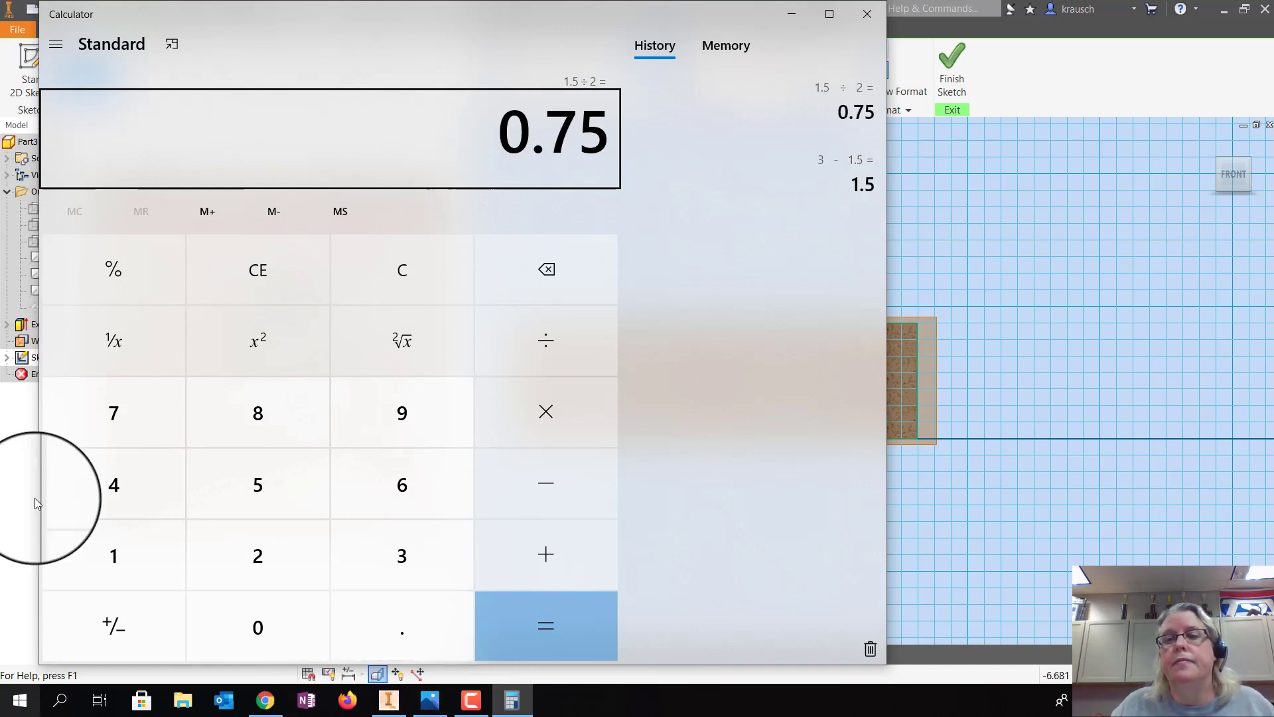
click(856, 13)
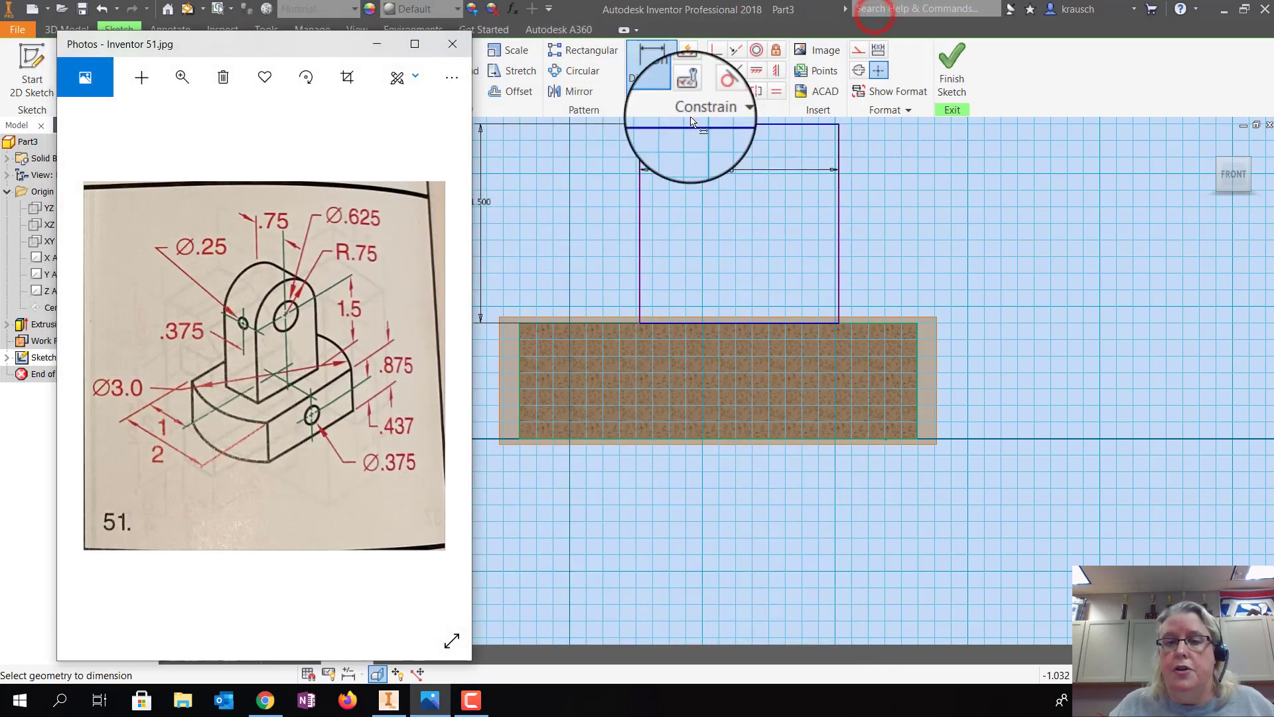
Dimension the horizontal offset between the base's left edge and the rectangle's left side as .75 in
click(654, 71)
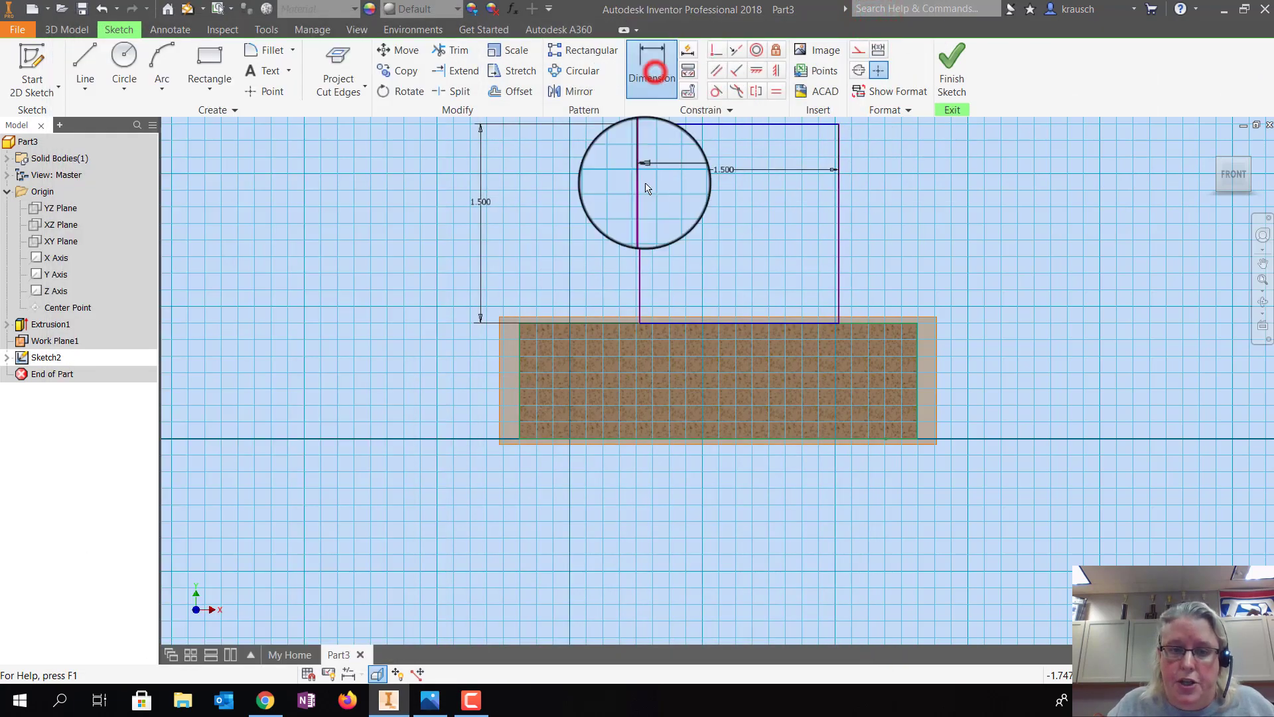
click(519, 343)
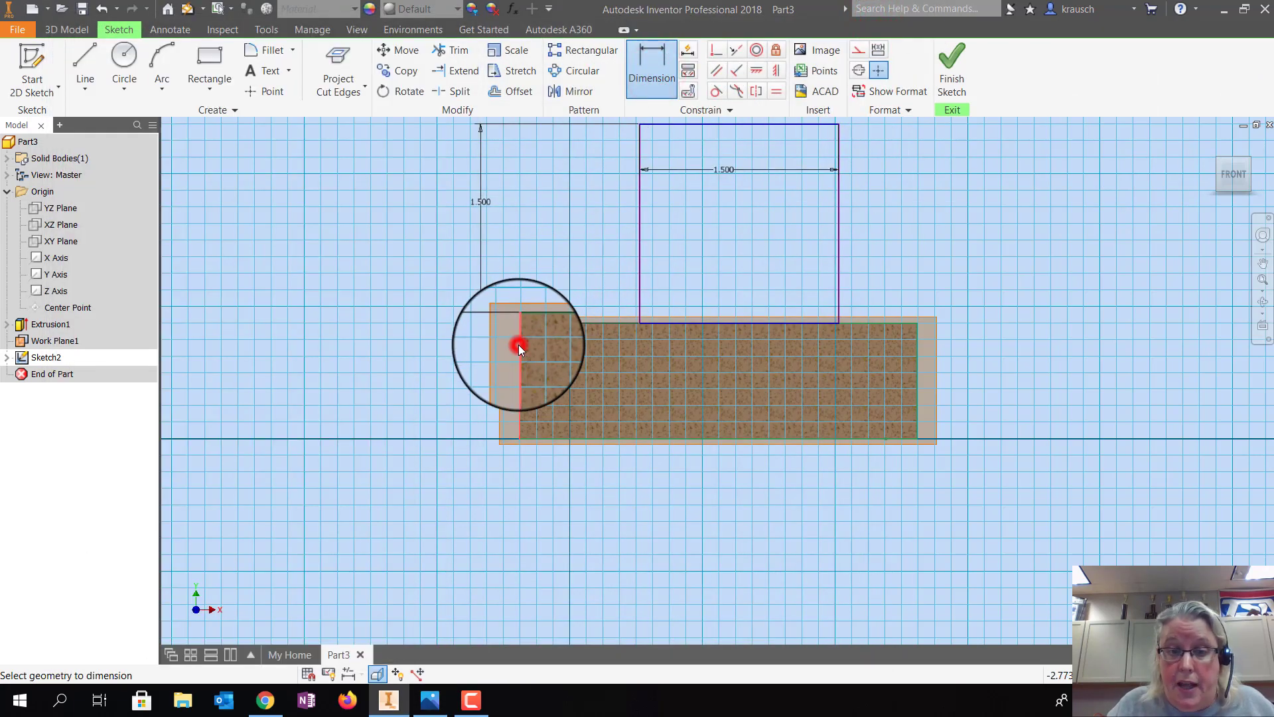
click(640, 263)
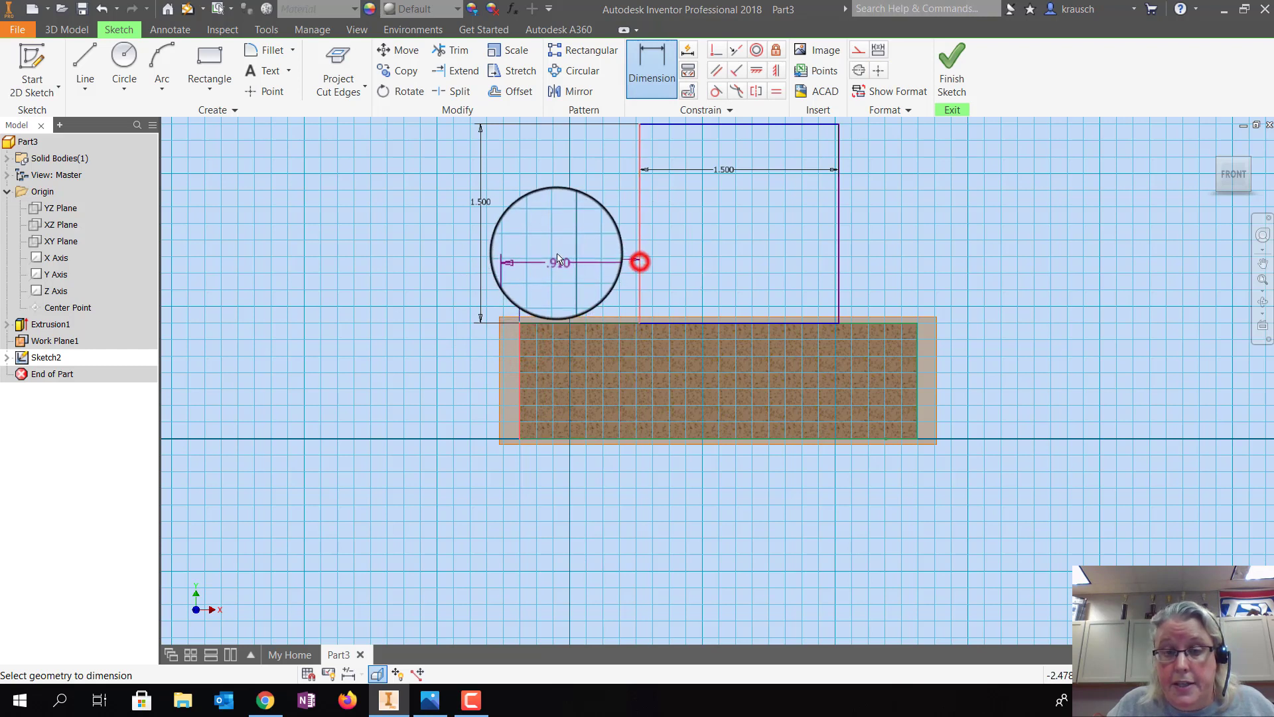
click(560, 234)
text(.75)
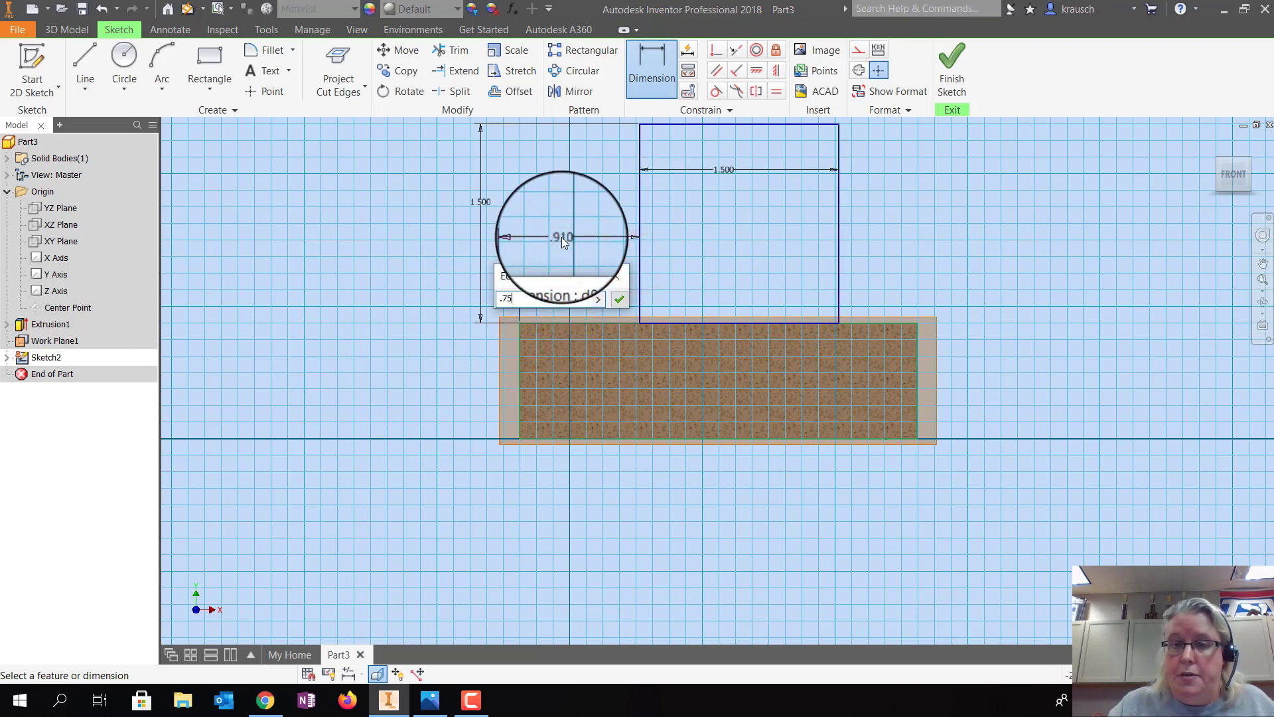
key(Return)
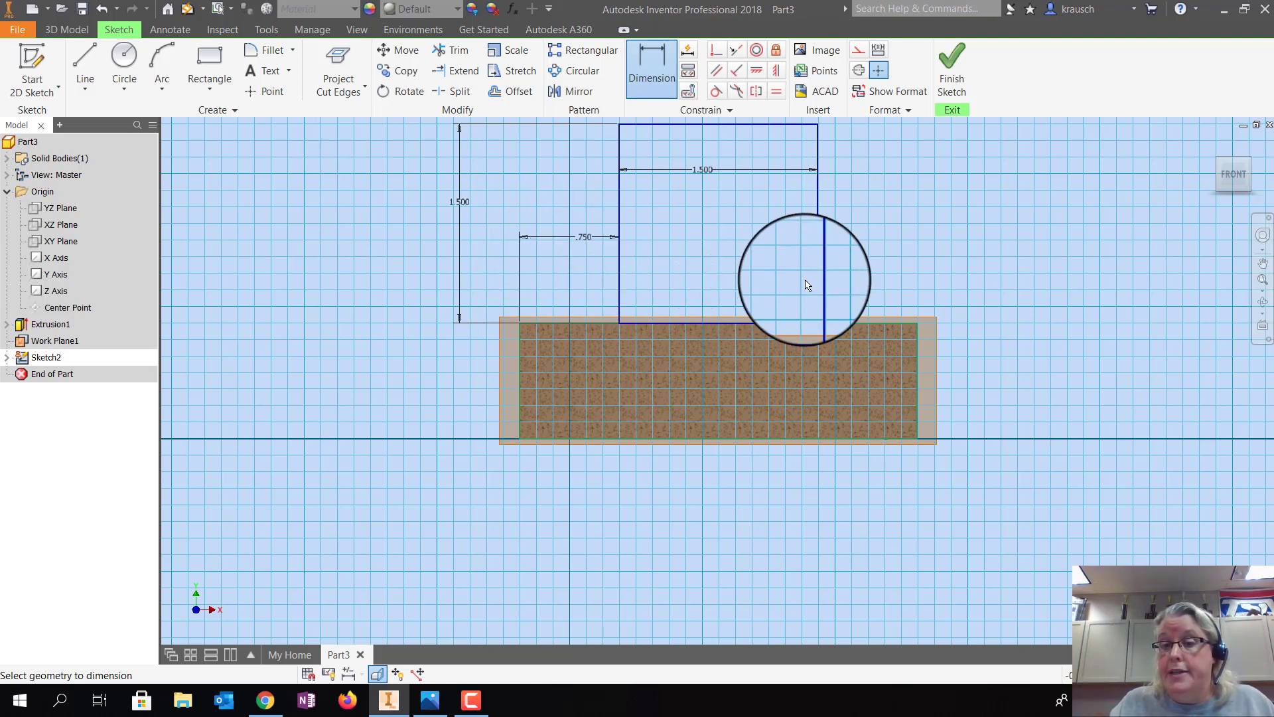
Add a driven reference dimension between the rectangle's right side and the base's right edge, and finish the sketch
click(916, 364)
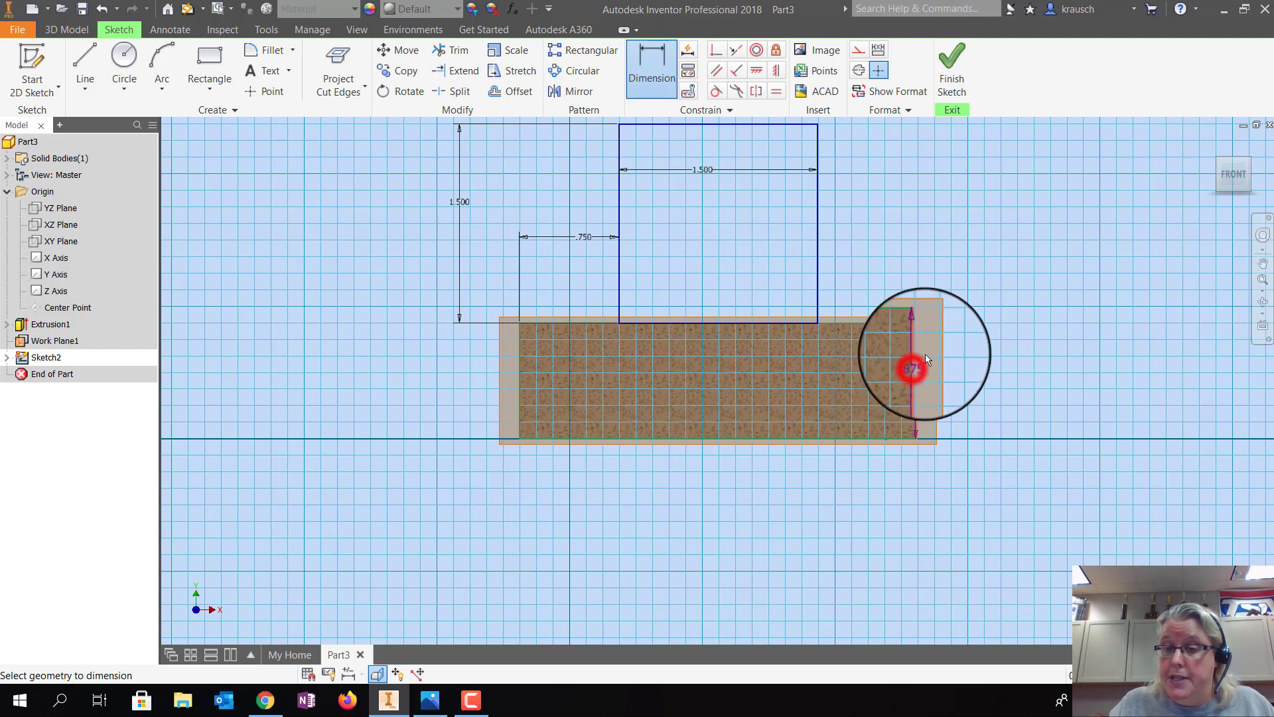
click(816, 254)
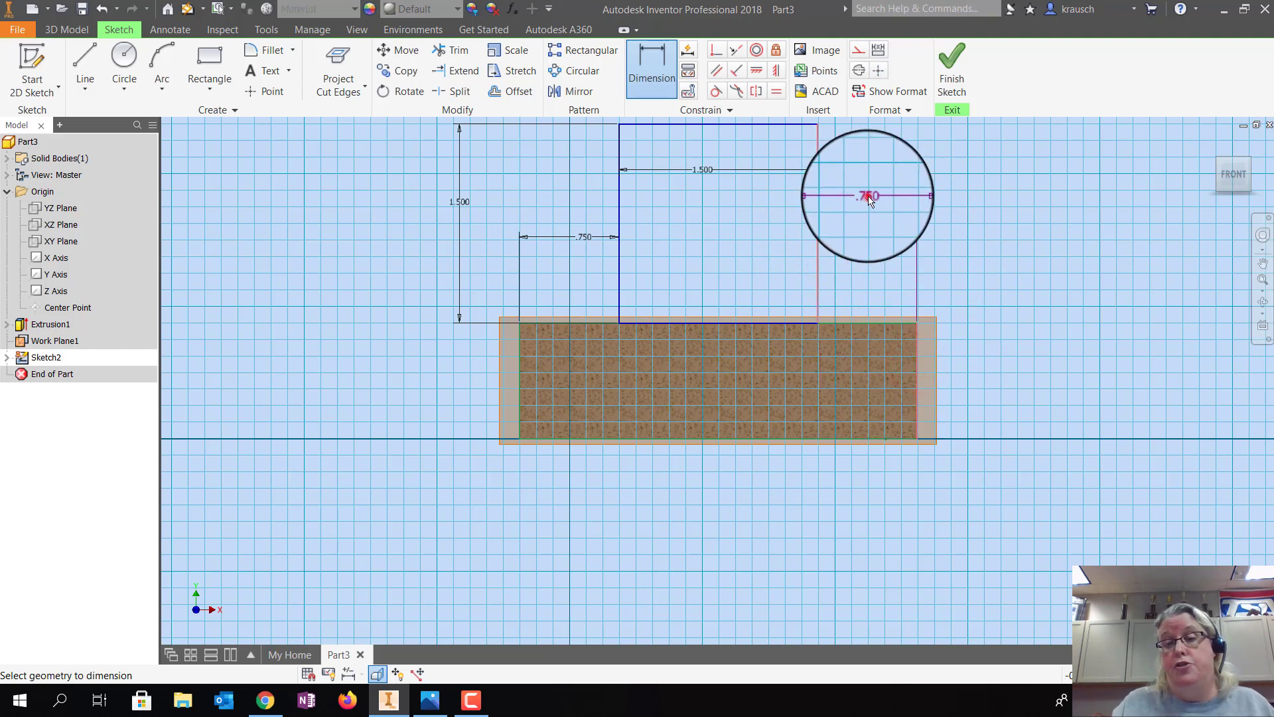
click(868, 195)
click(348, 139)
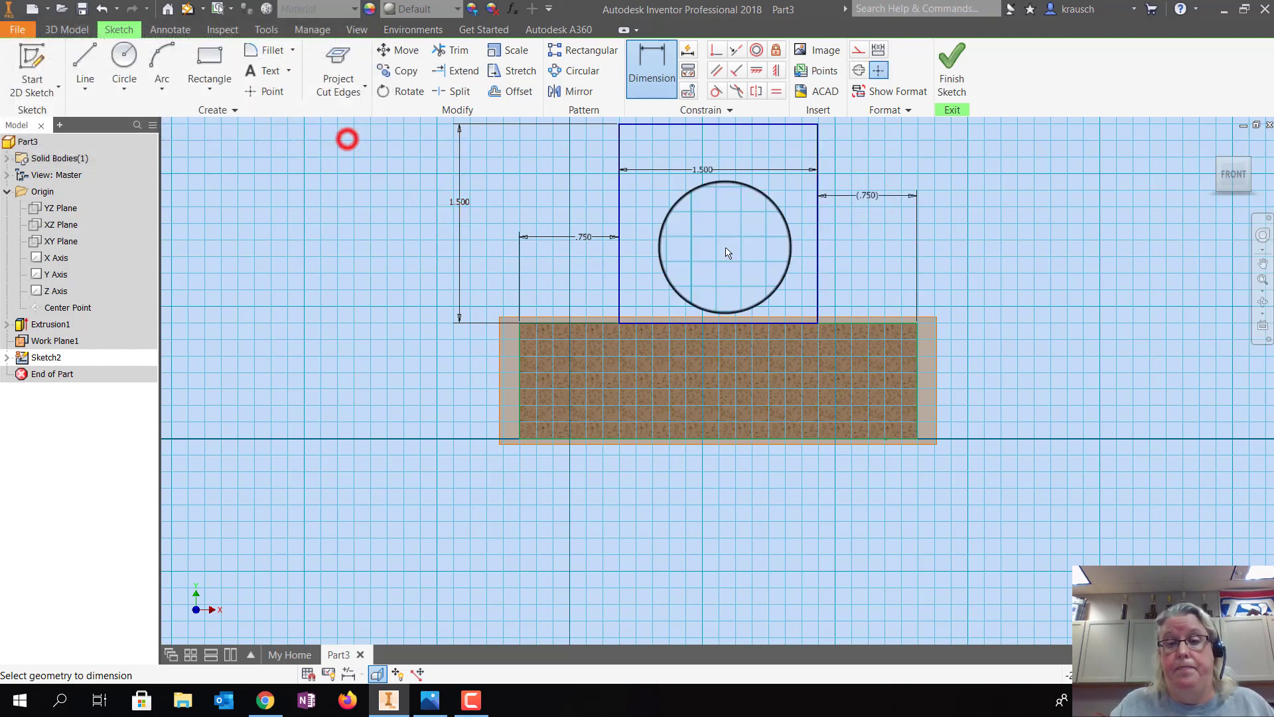
click(953, 68)
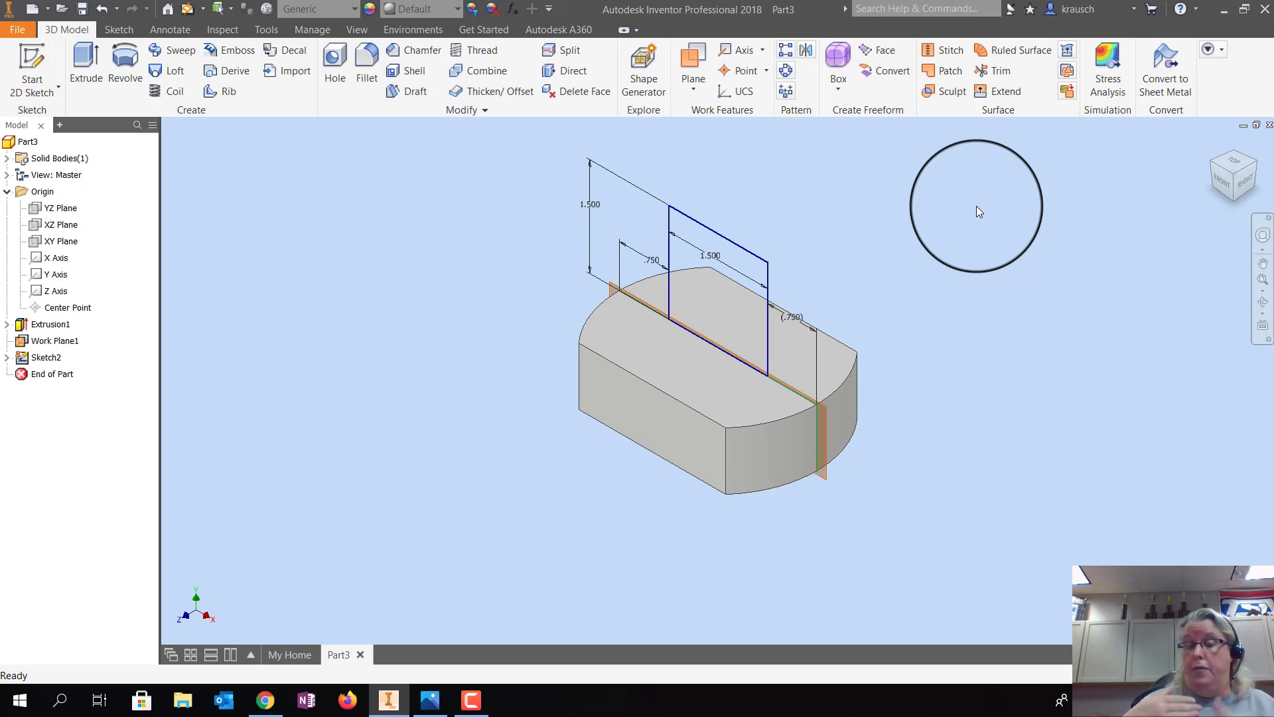
Consult the reference drawing for the upright's thickness and extrude the rectangle .75 in symmetrically about the work plane
click(86, 65)
click(709, 276)
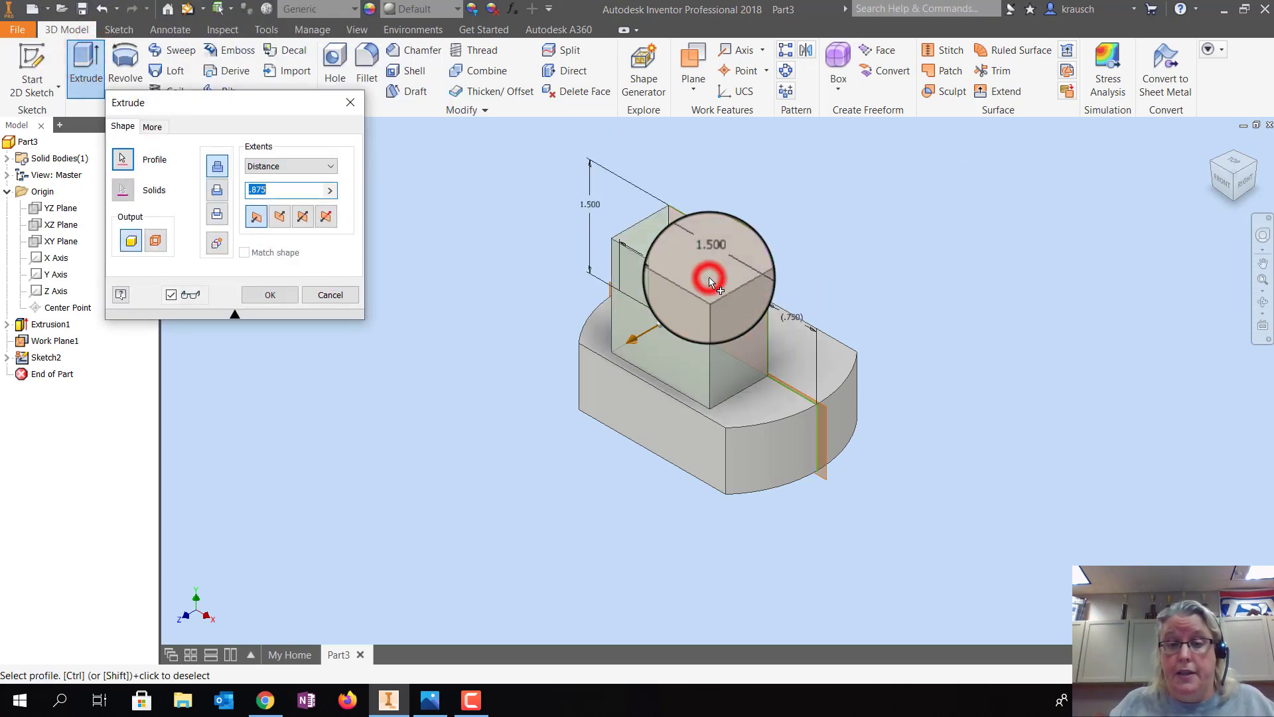
click(300, 217)
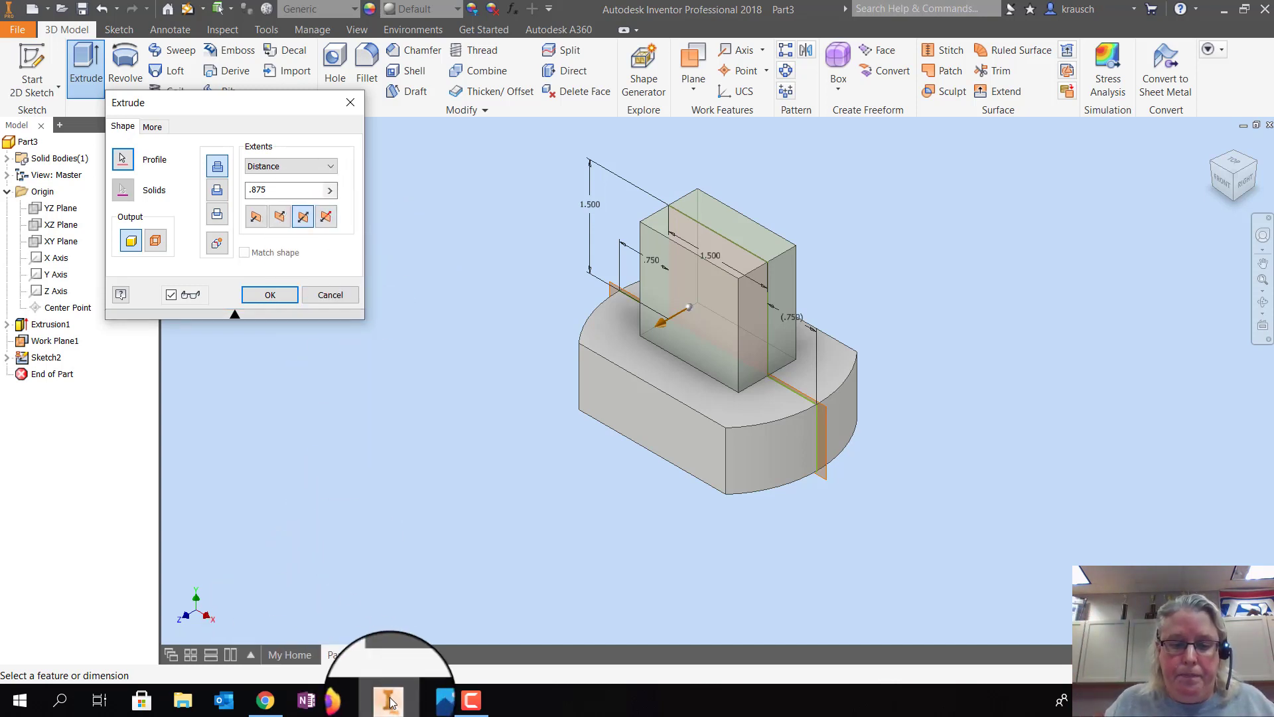
click(432, 703)
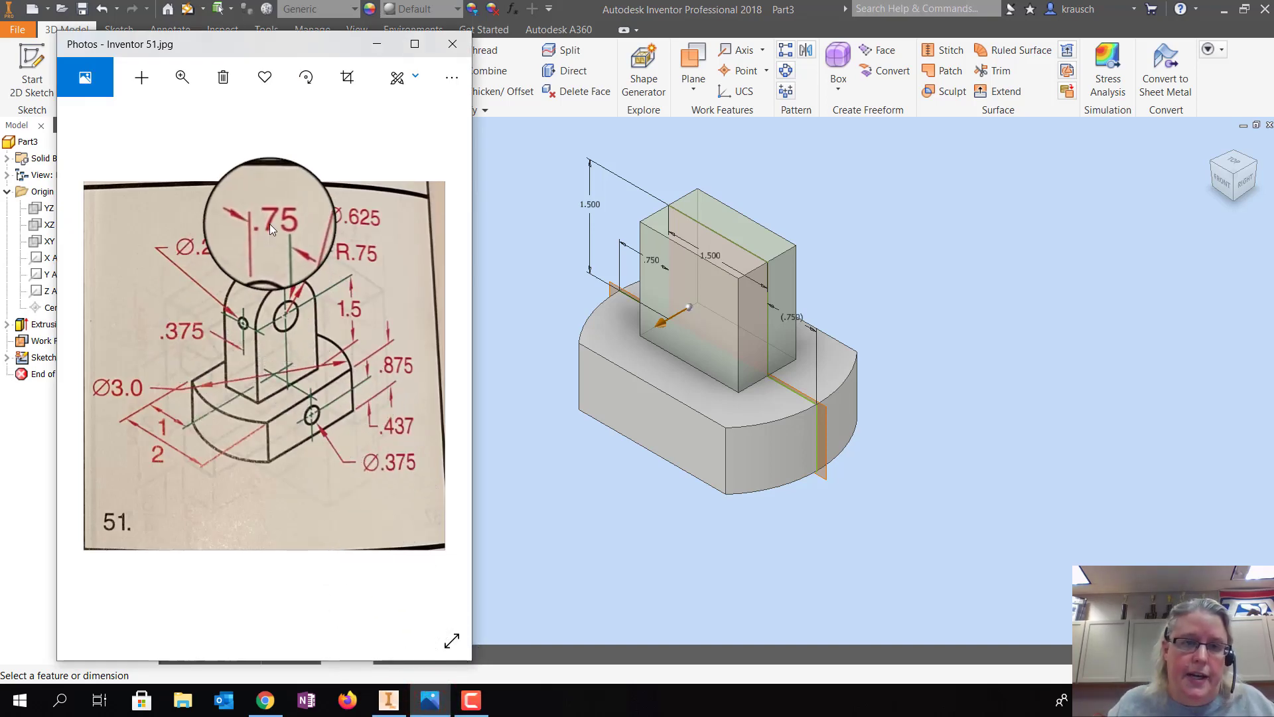
click(368, 43)
click(287, 190)
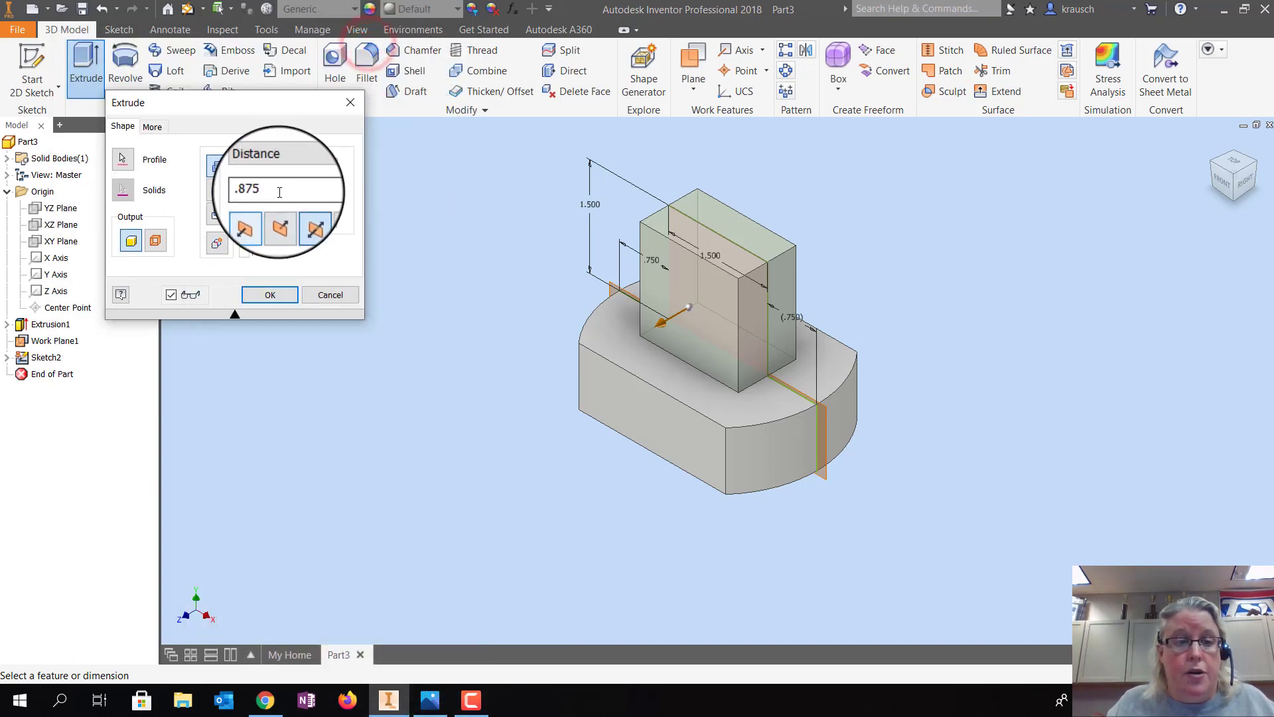
key(BackSpace)
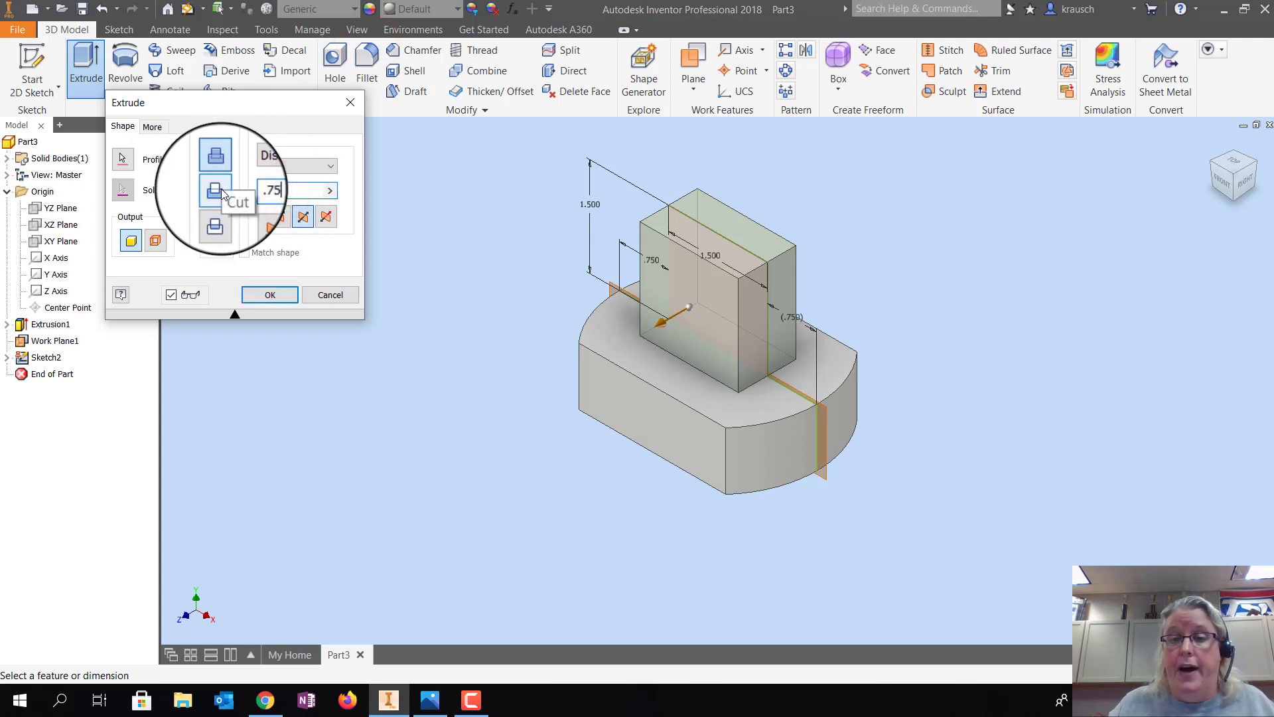
click(268, 294)
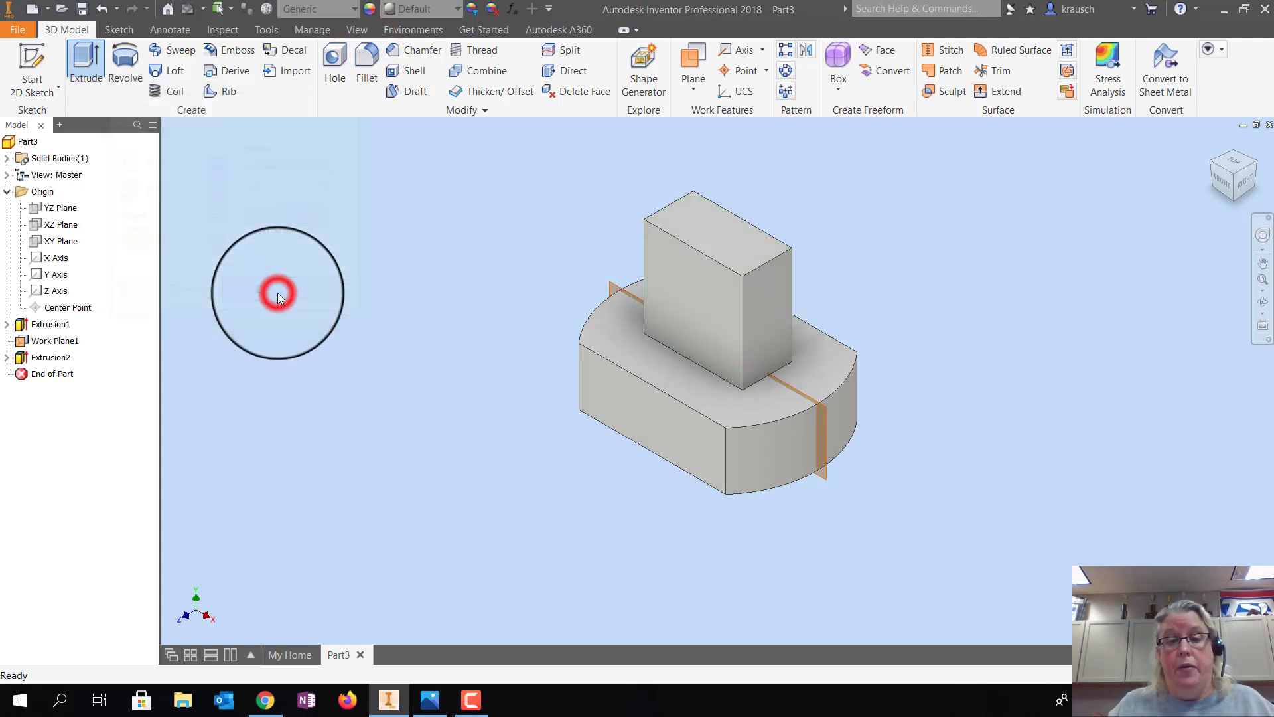
Check the part from the front and hide the work plane through its middle
click(1222, 182)
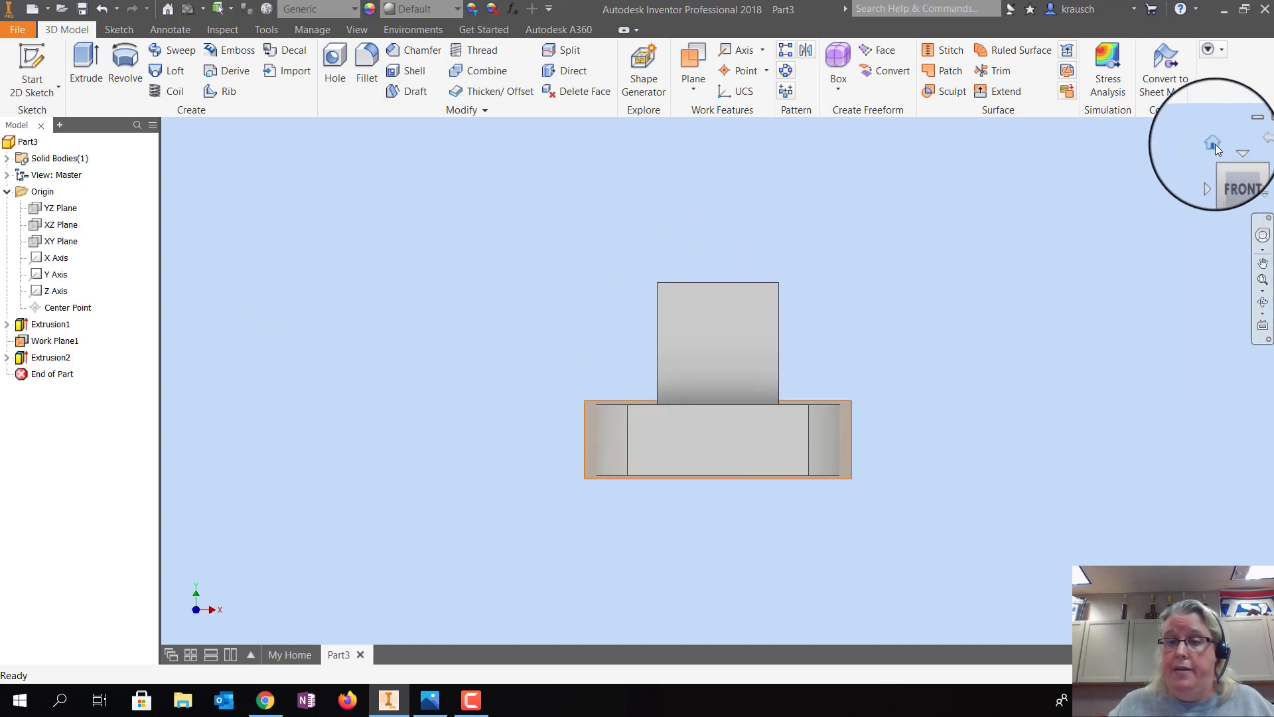
click(1248, 166)
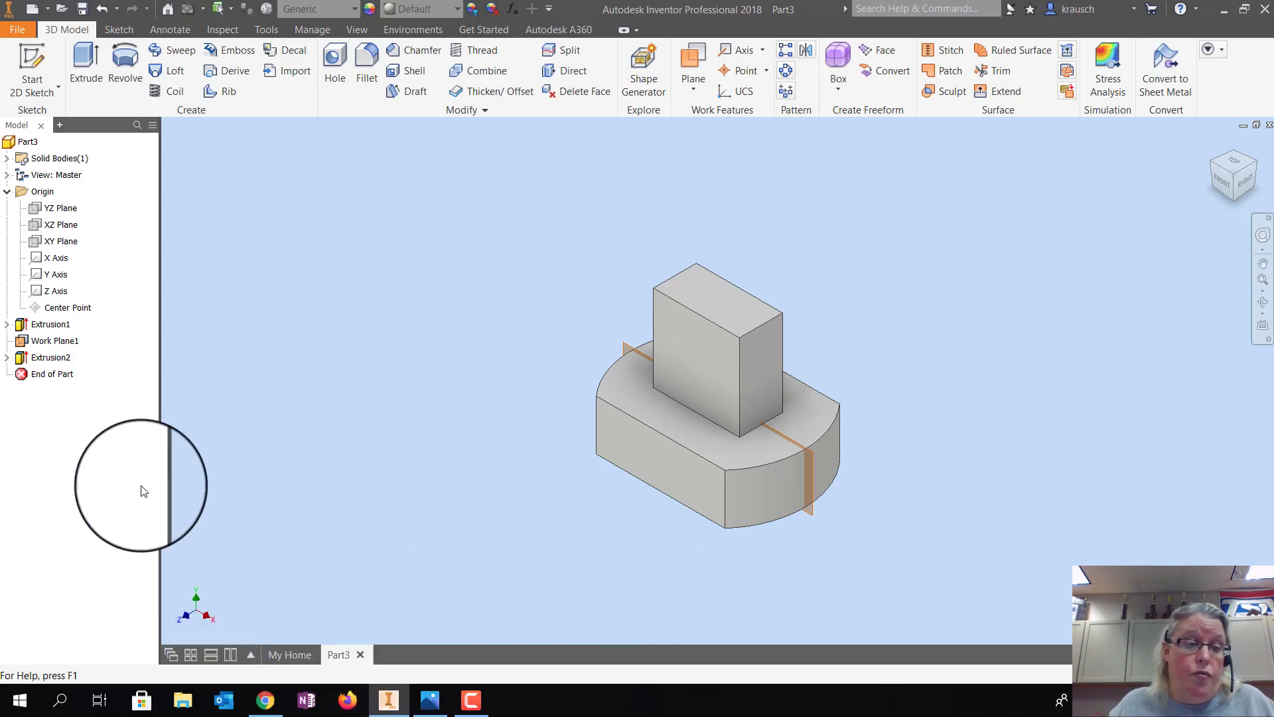
right_click(66, 346)
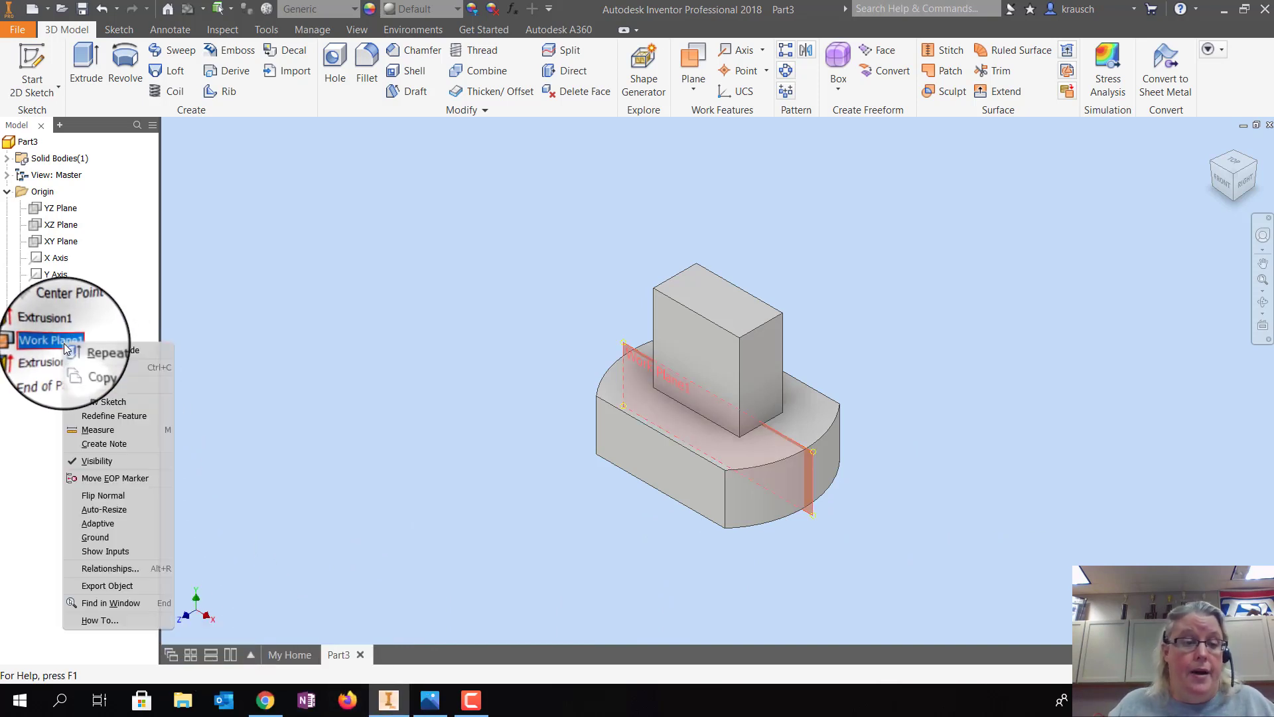
click(104, 459)
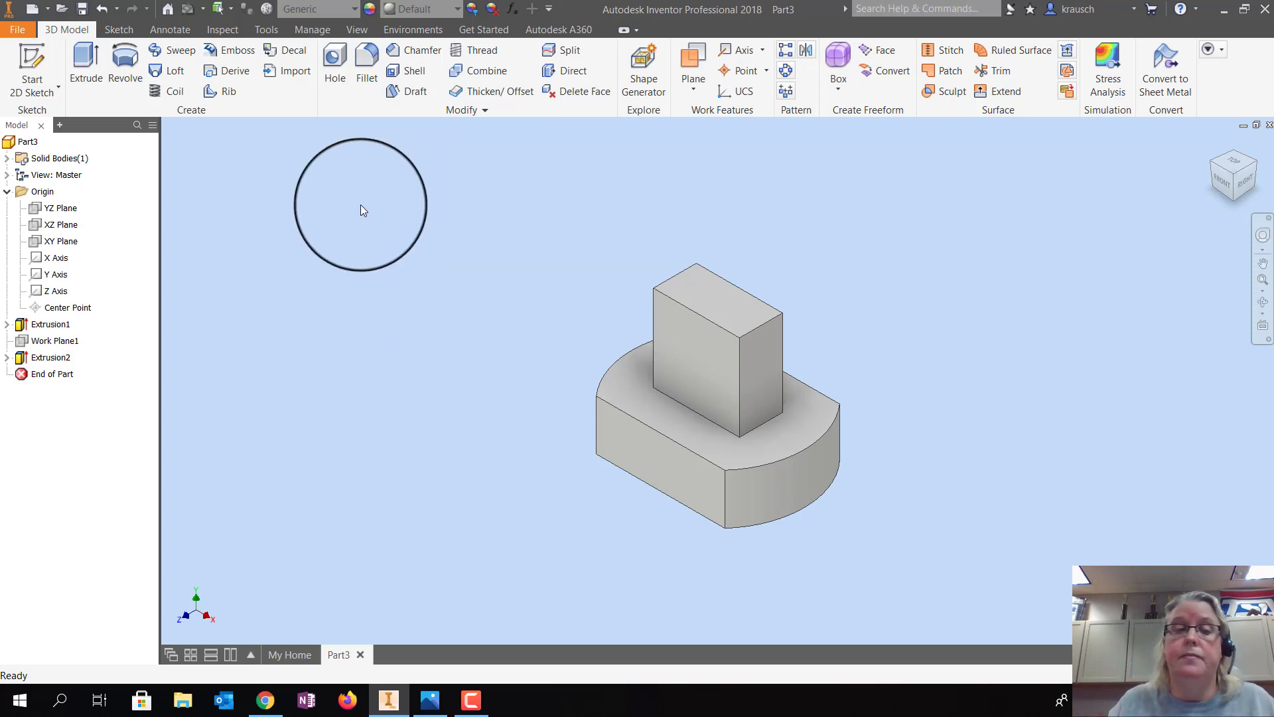
Start a new sketch on the upright's front face and project the cut edges into it
click(33, 46)
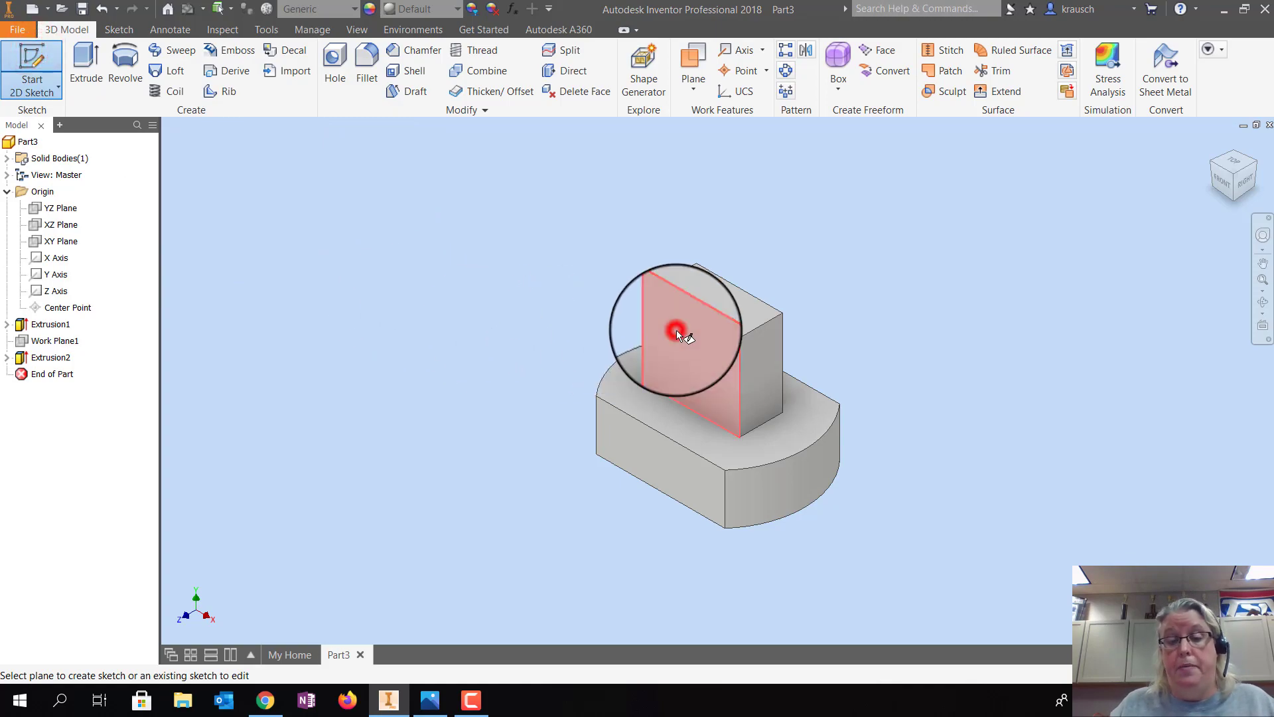
click(675, 329)
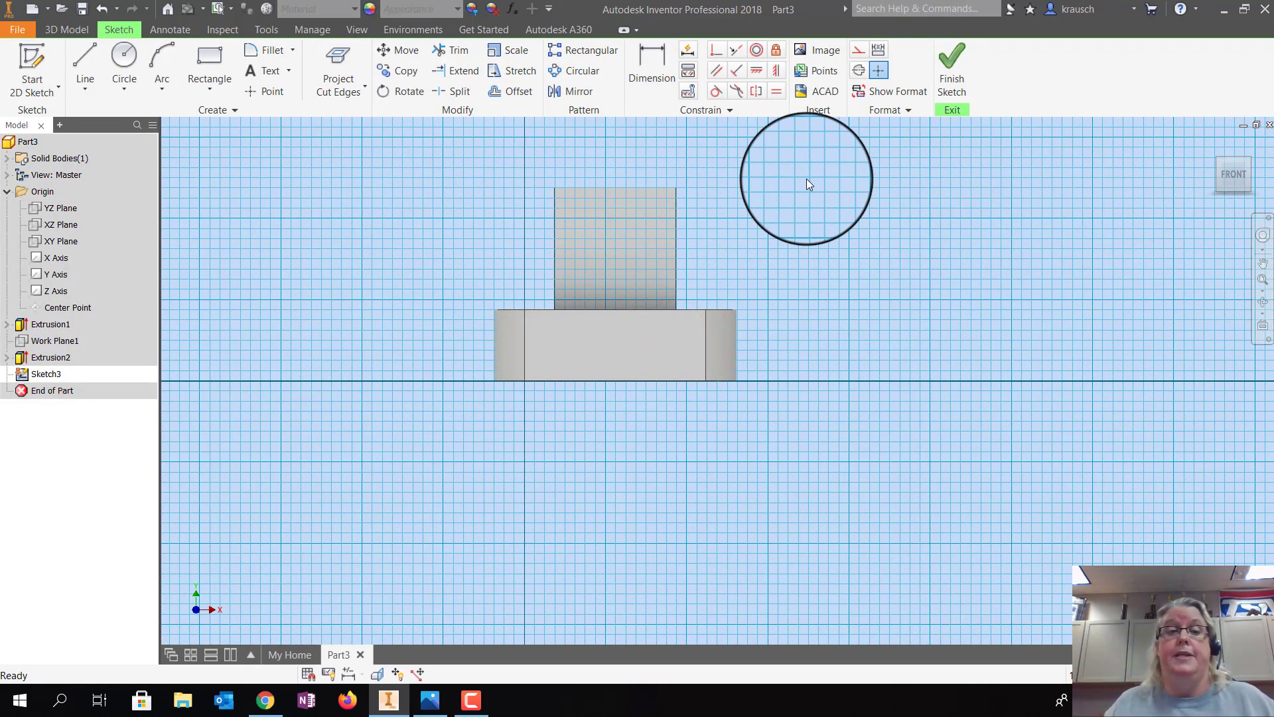
click(329, 50)
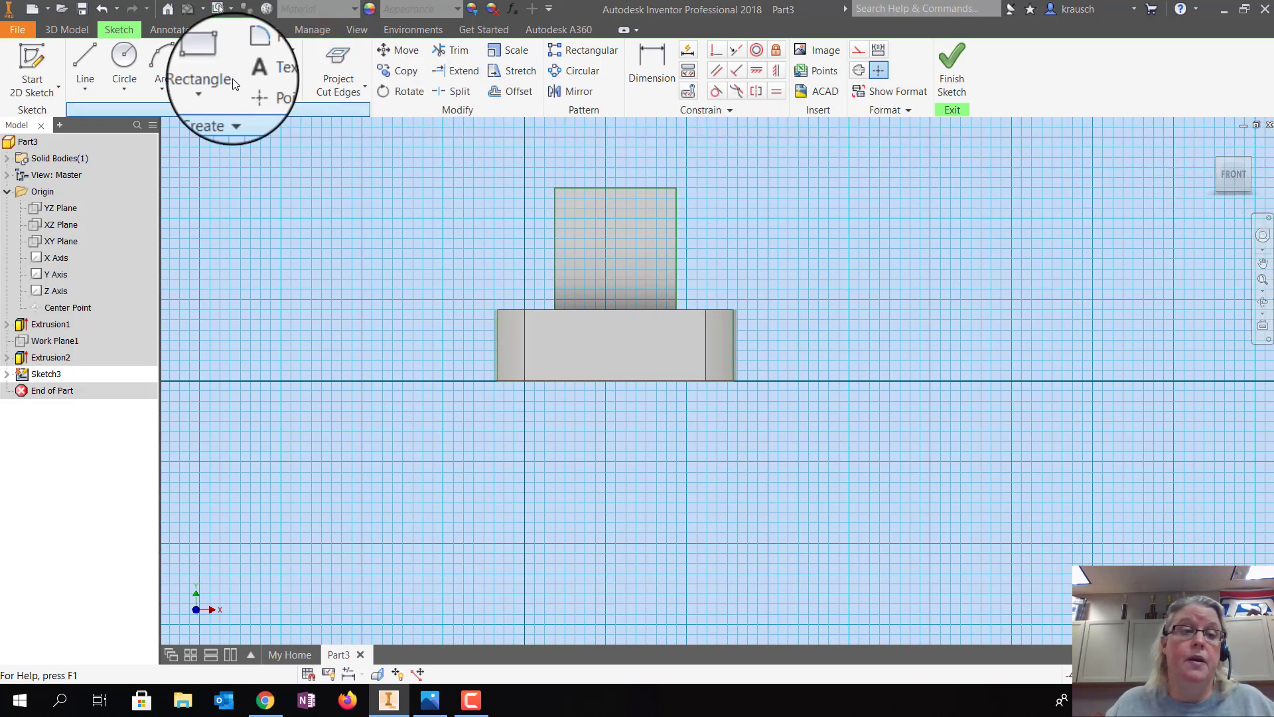
Draw a circle centered on the midpoint of the upright's top edge, with its radius reaching the edge's right corner
click(124, 50)
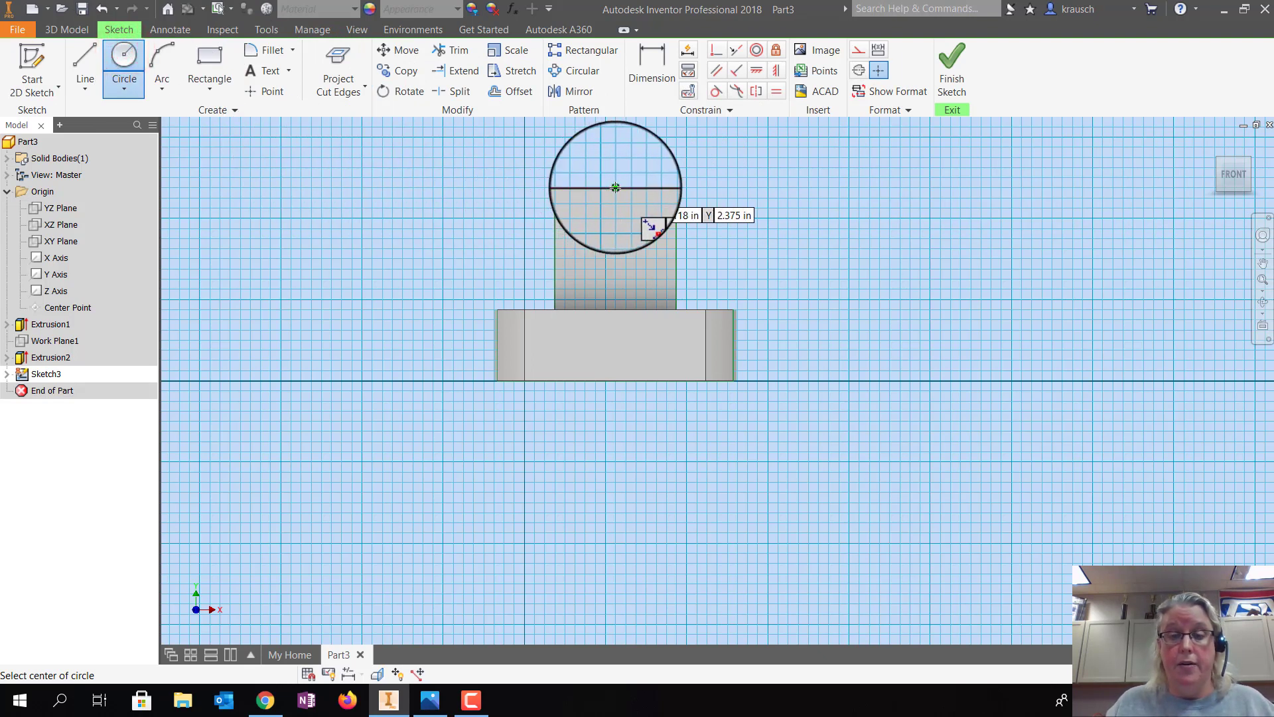
scroll(614, 221, down, 3)
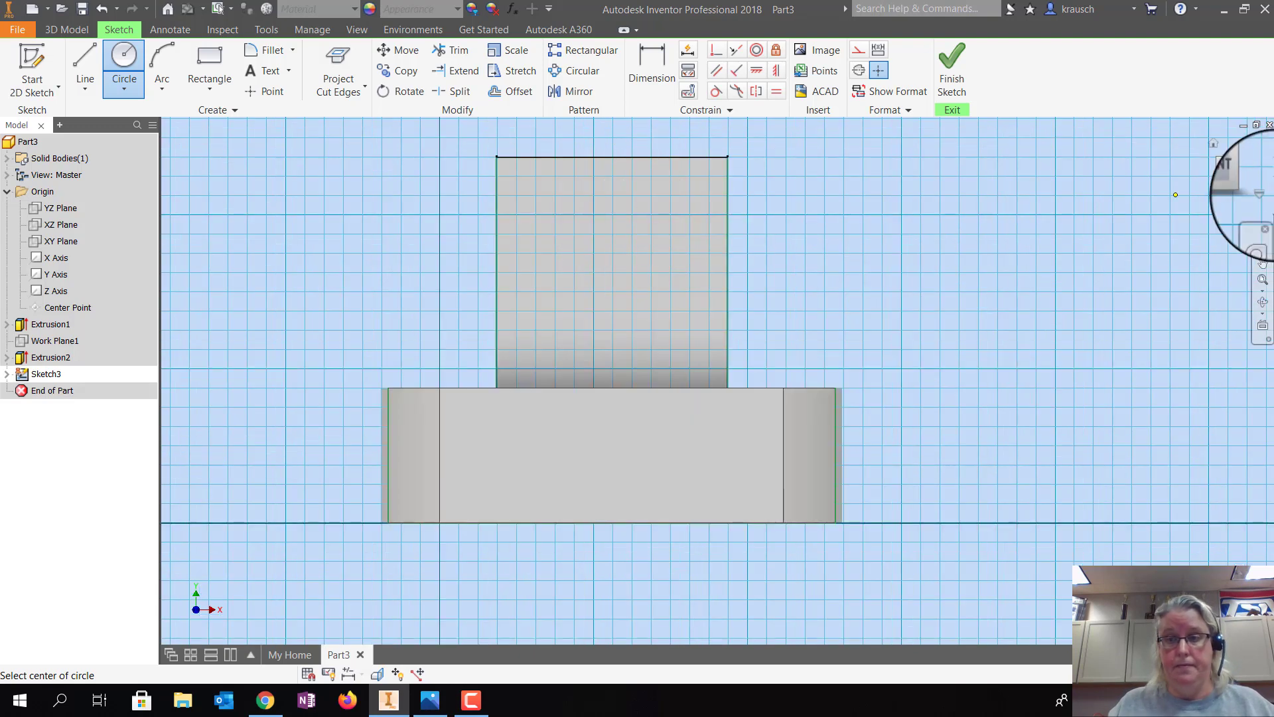
click(1259, 265)
drag(816, 175, 876, 213)
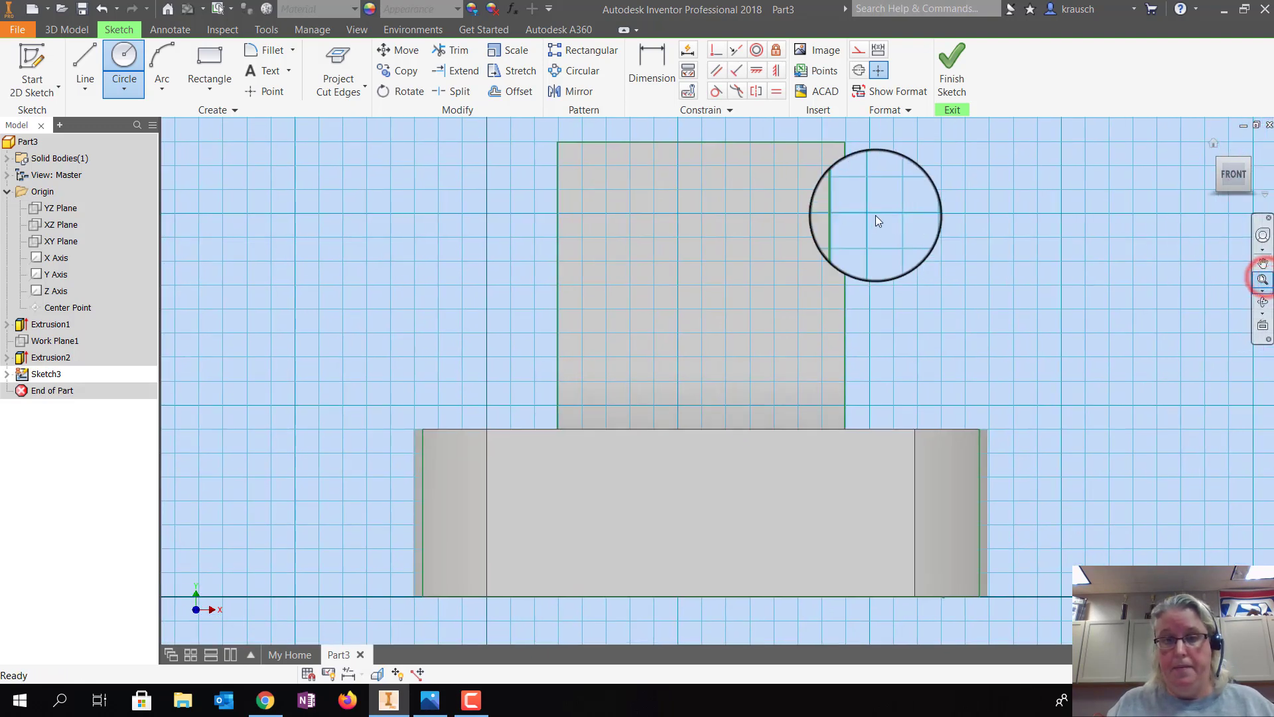
scroll(717, 151, down, 2)
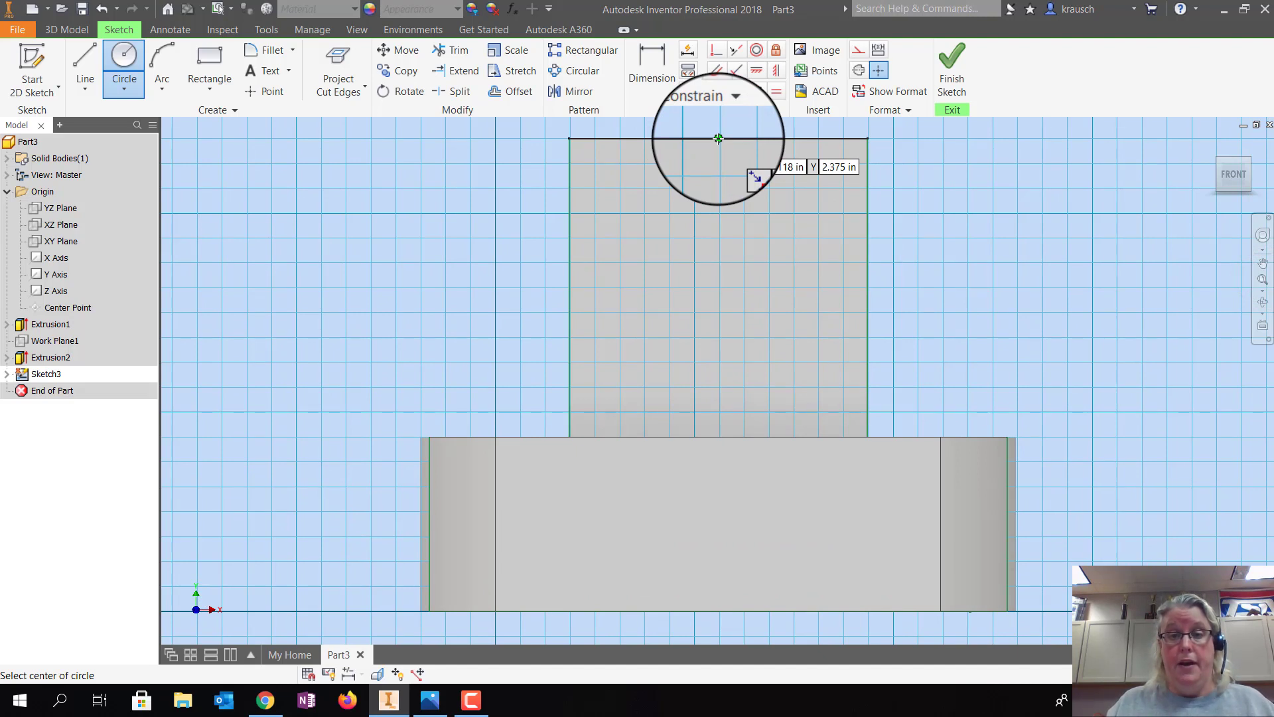
click(719, 138)
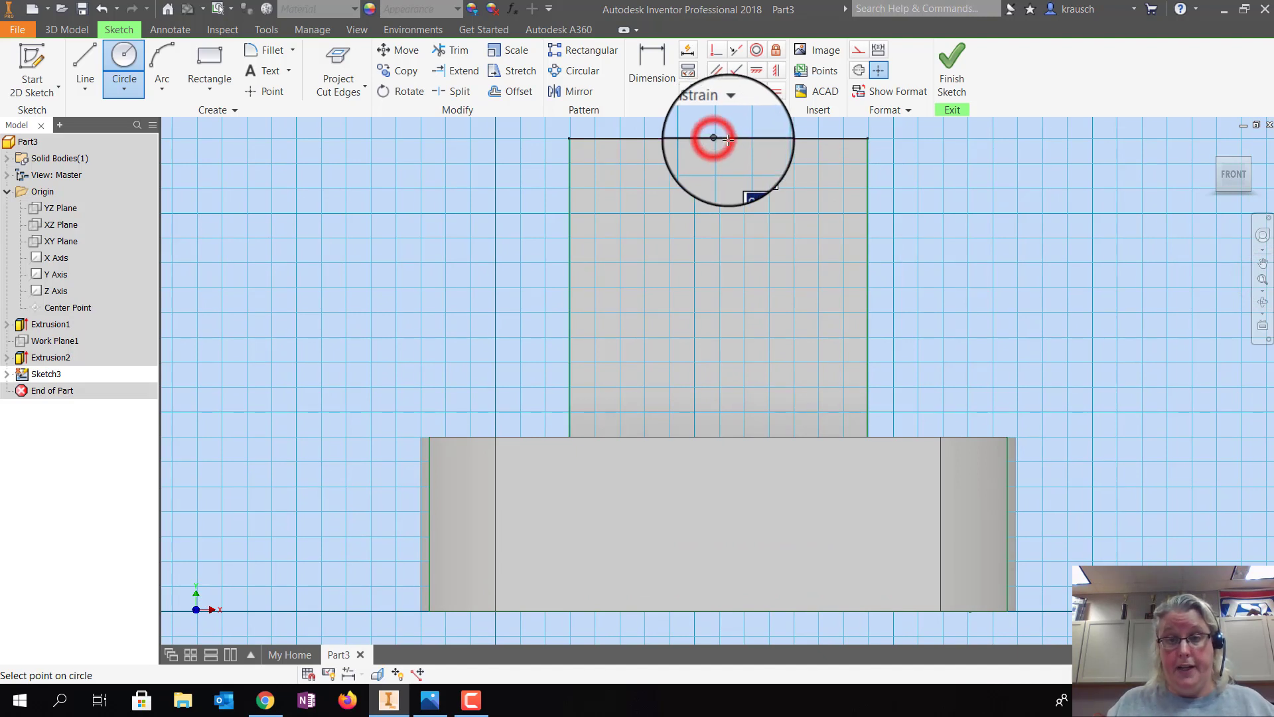
click(867, 138)
Try to add a diameter dimension to the circle on the upright's front face
mouse_move(1232, 157)
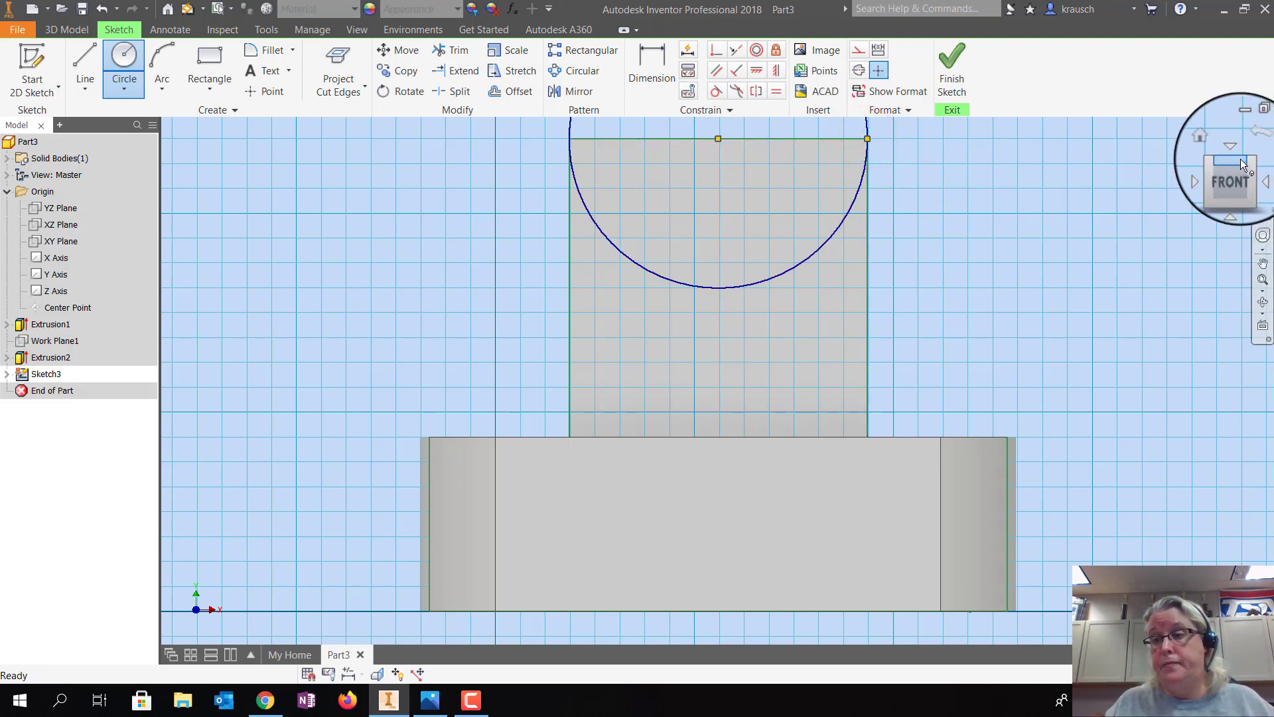
click(1242, 161)
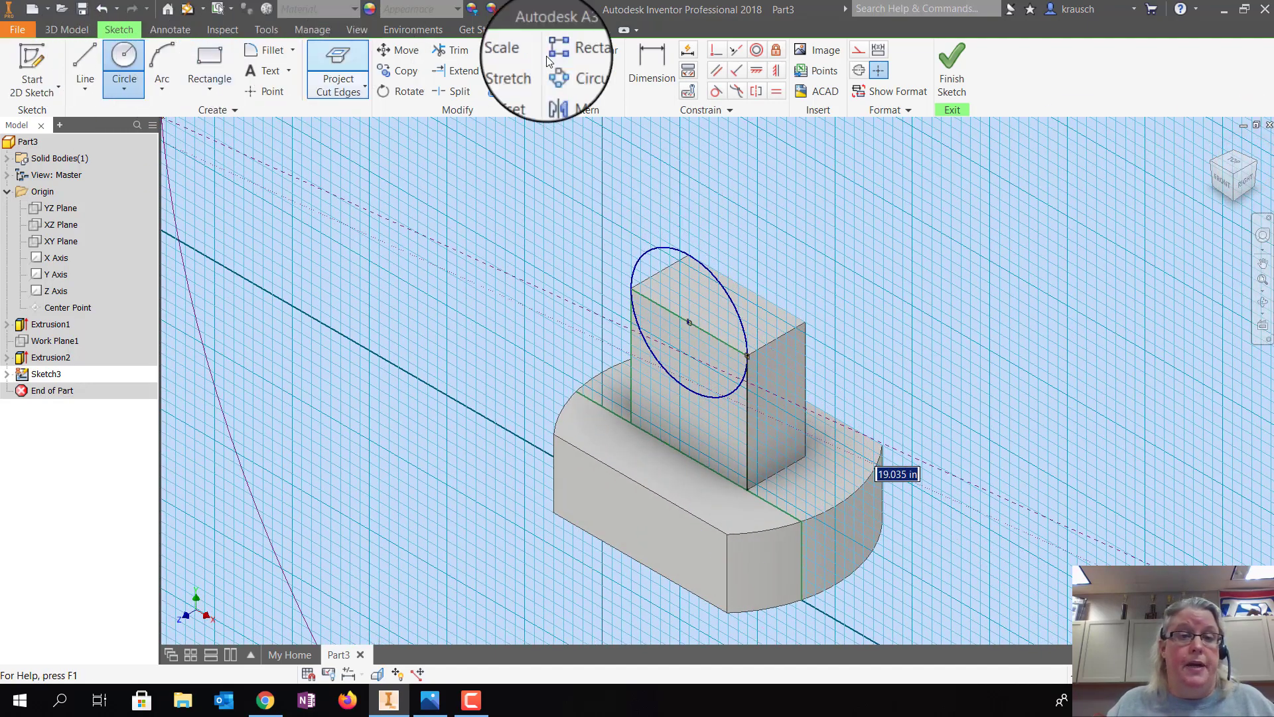
click(654, 67)
click(686, 267)
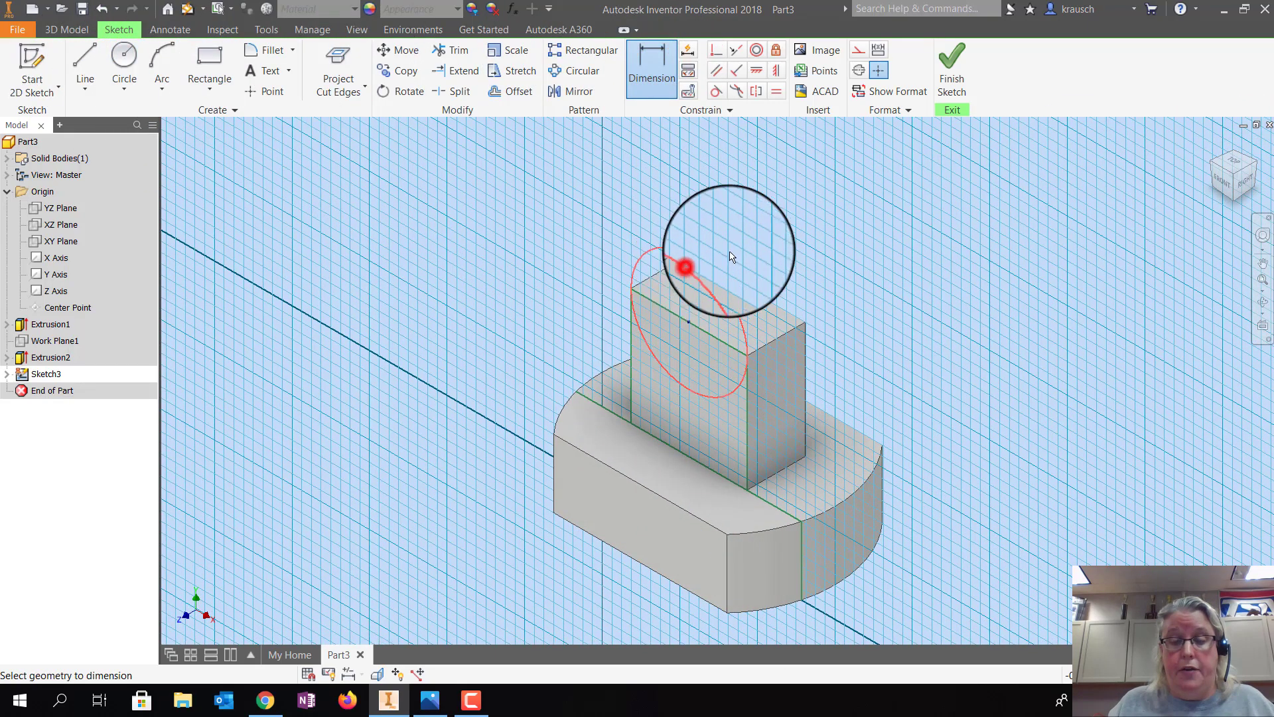
click(777, 229)
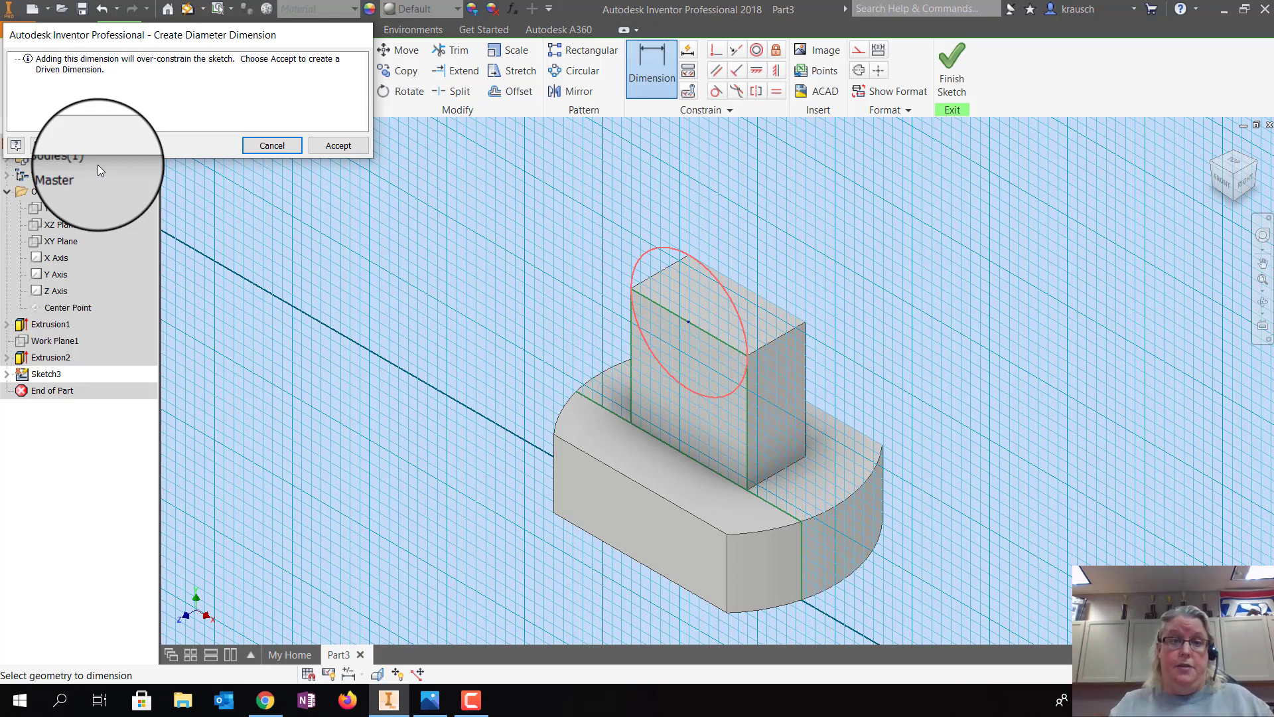
click(260, 147)
Trim away the circle's lower half beneath the upright's top edge and finish the sketch
click(1224, 184)
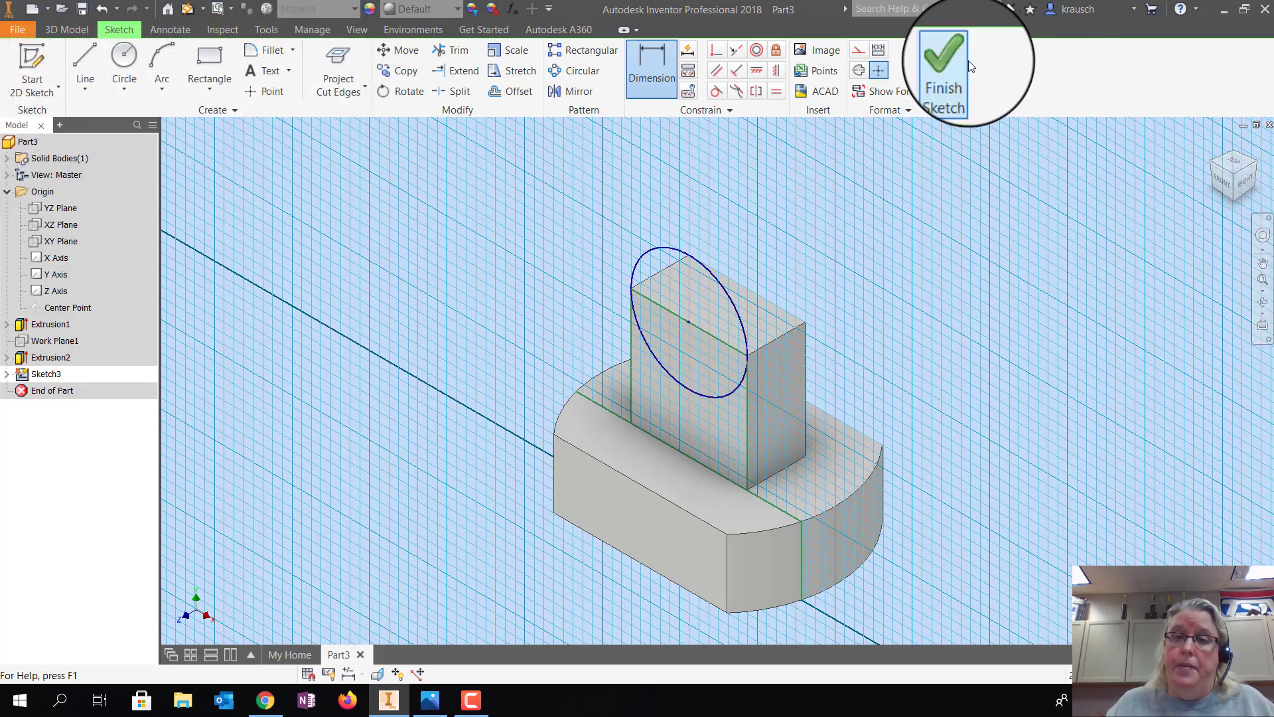
click(446, 52)
click(664, 369)
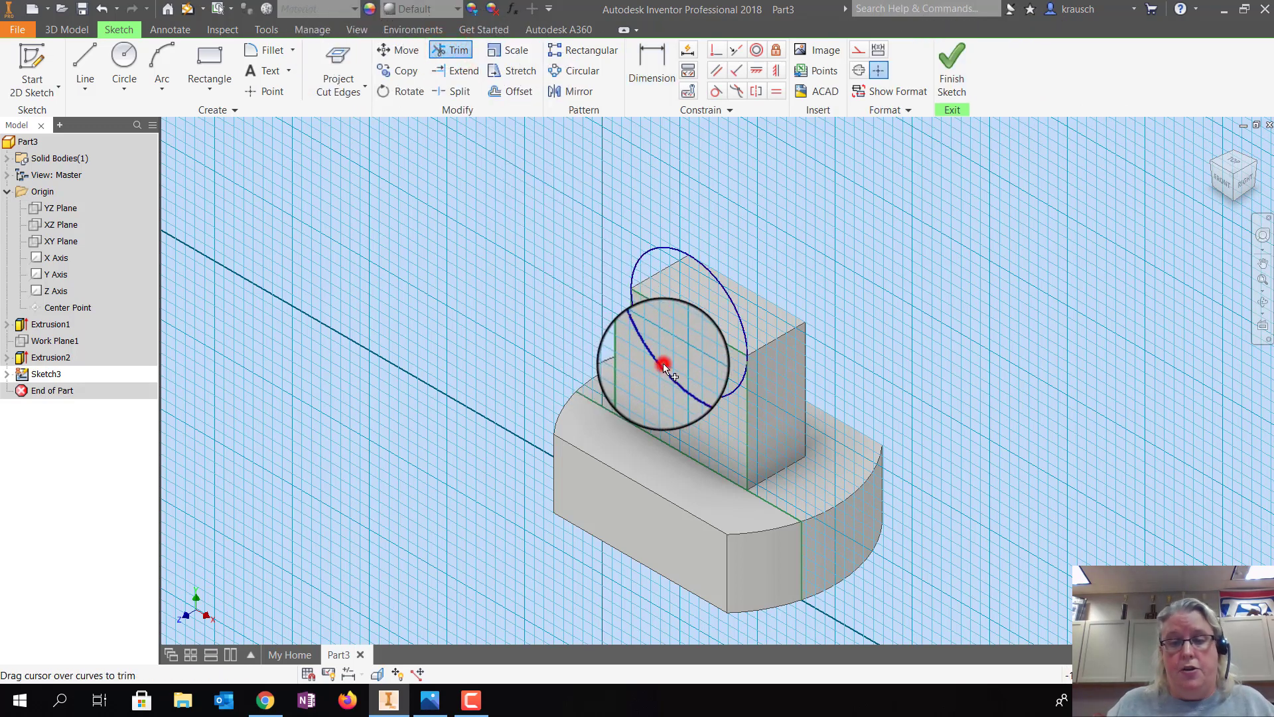
click(1229, 186)
click(1228, 174)
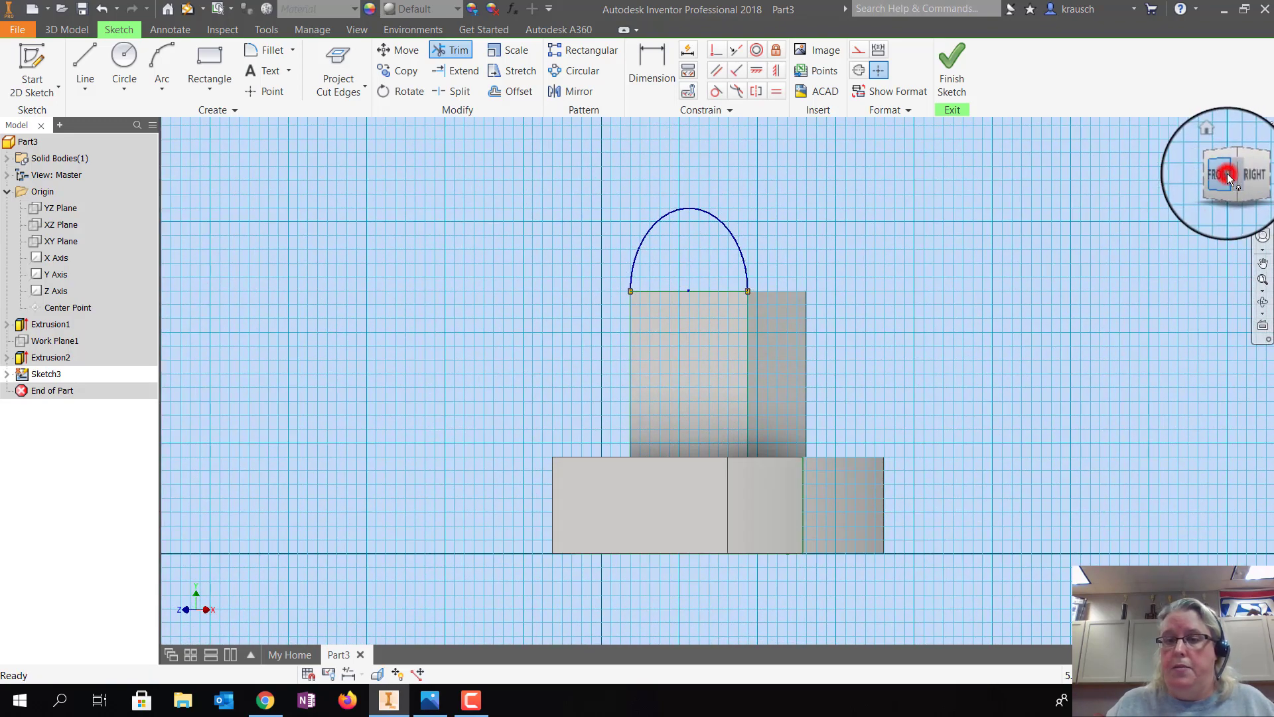
click(960, 71)
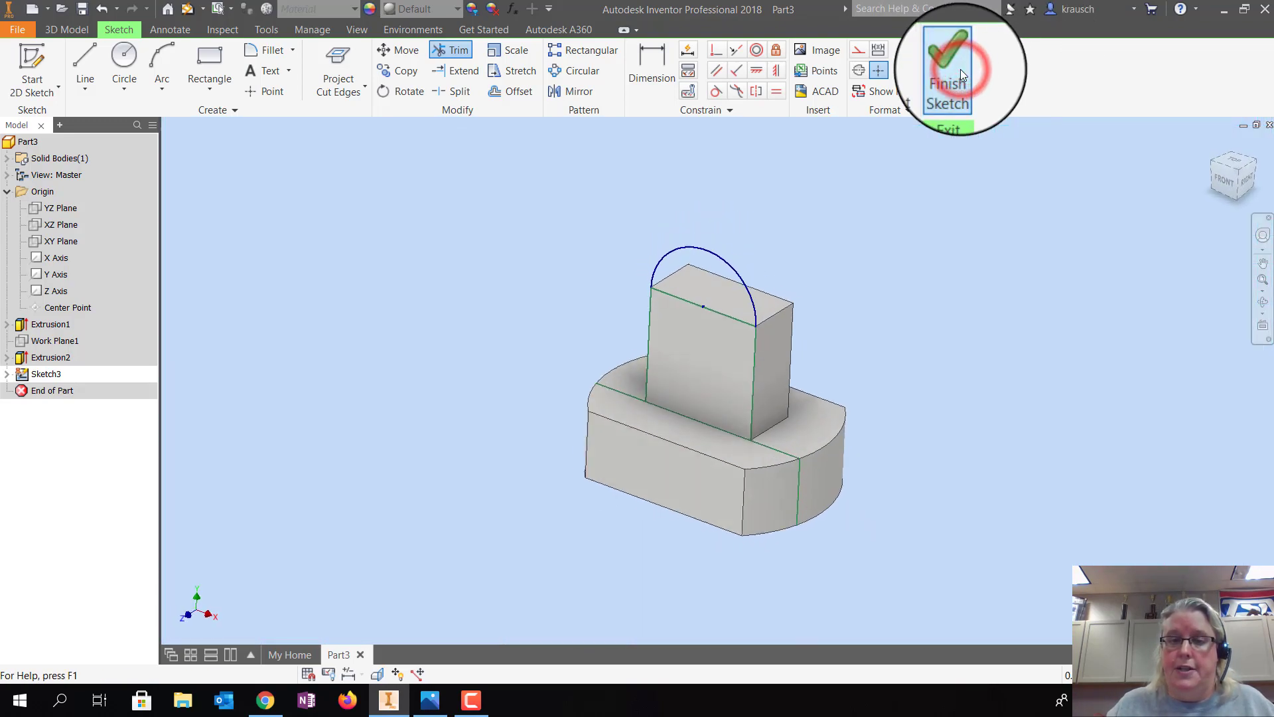
Extrude the half-circle profile 0.75 in backward over the upright to form its rounded top
click(88, 57)
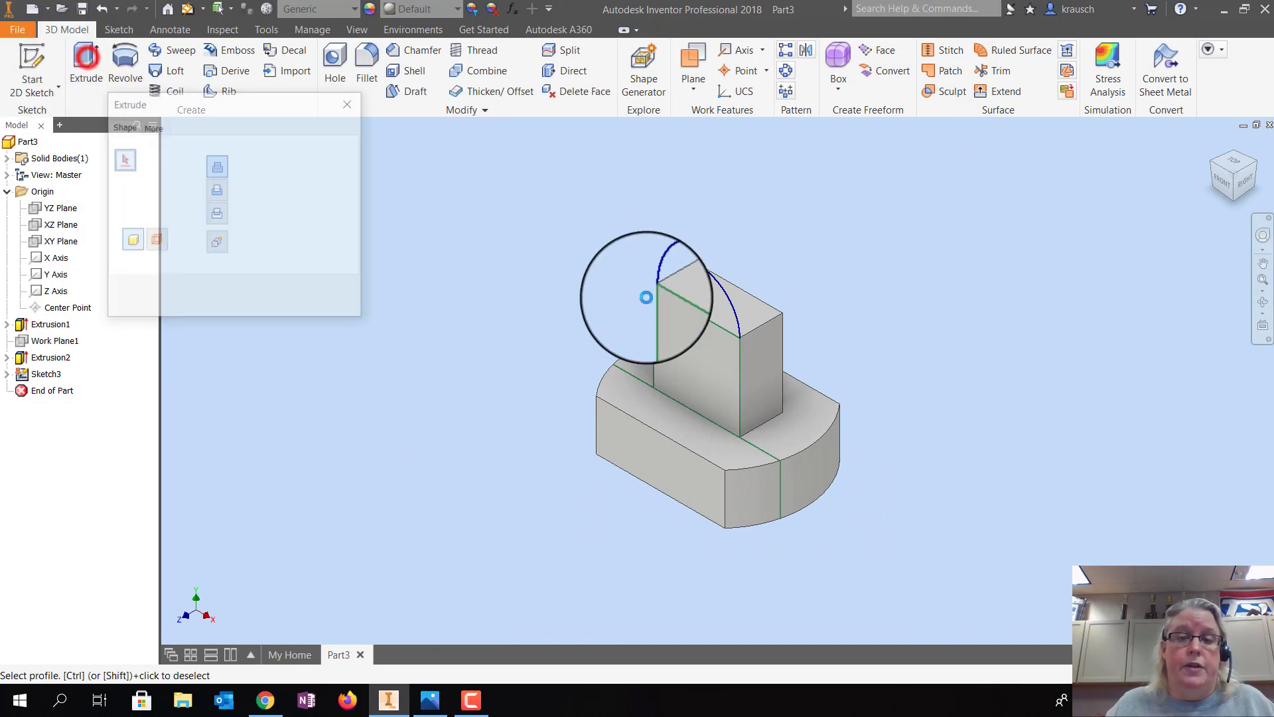
click(711, 288)
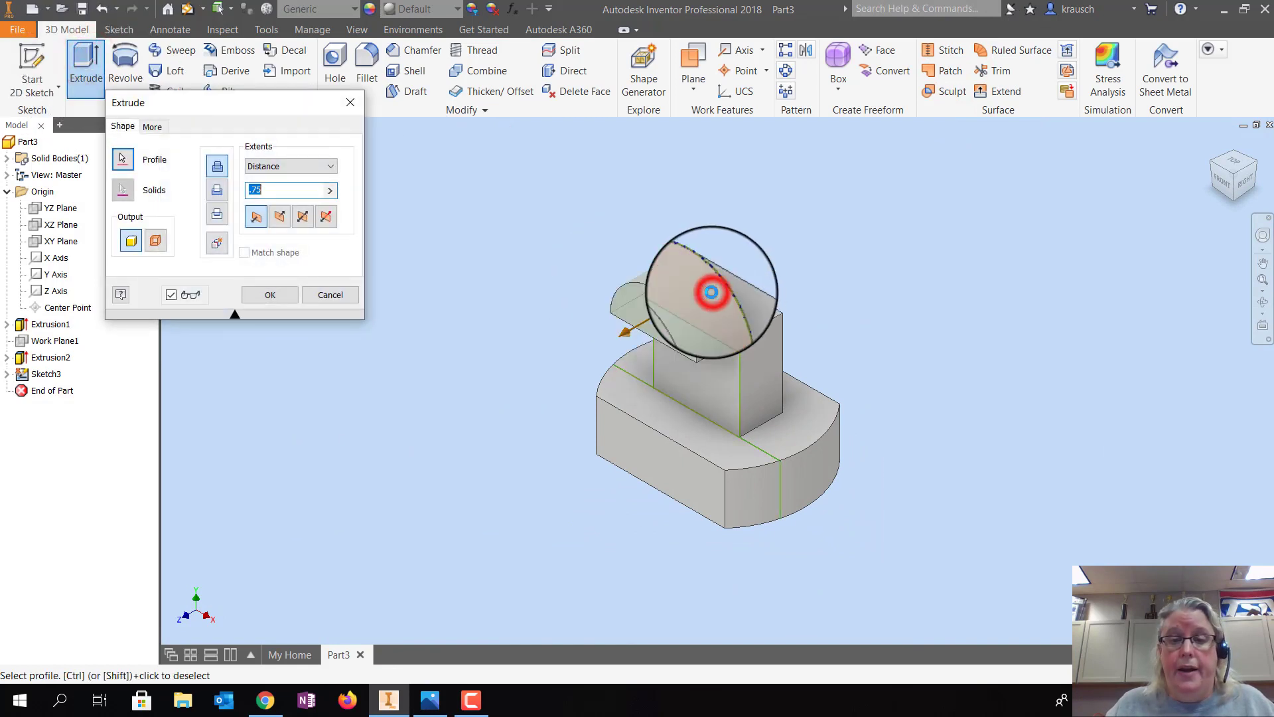
click(276, 218)
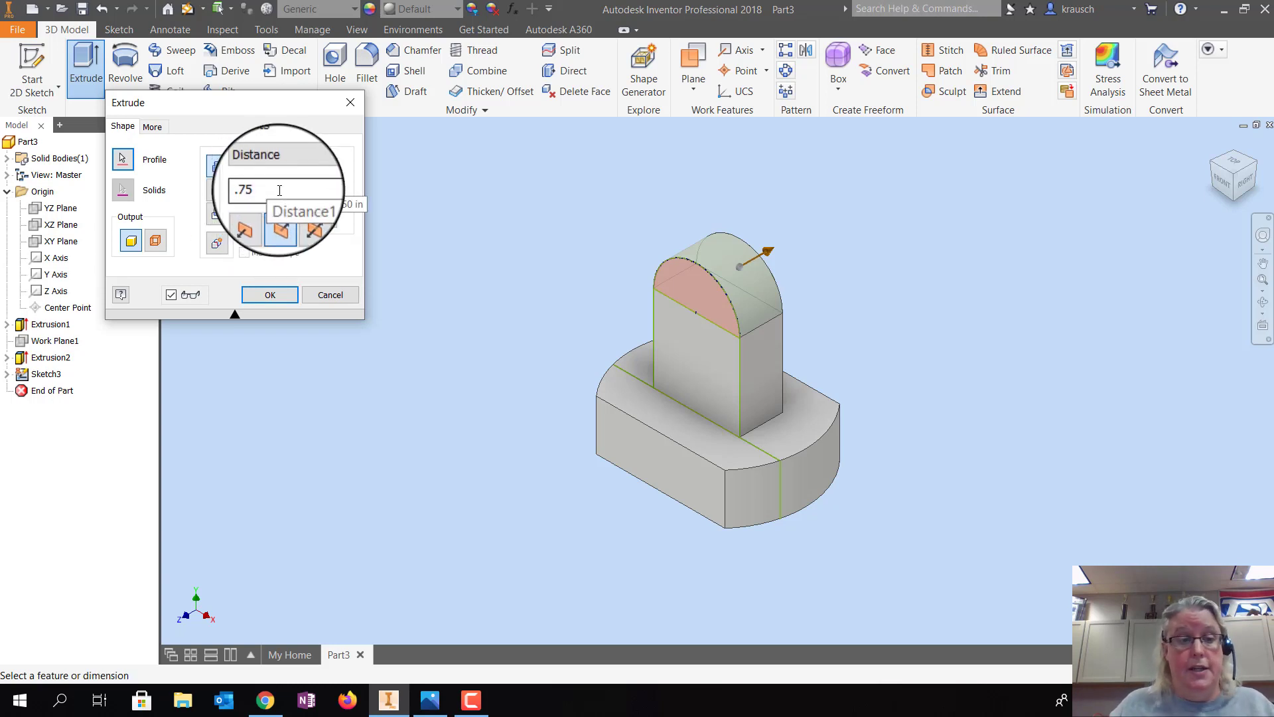
click(270, 294)
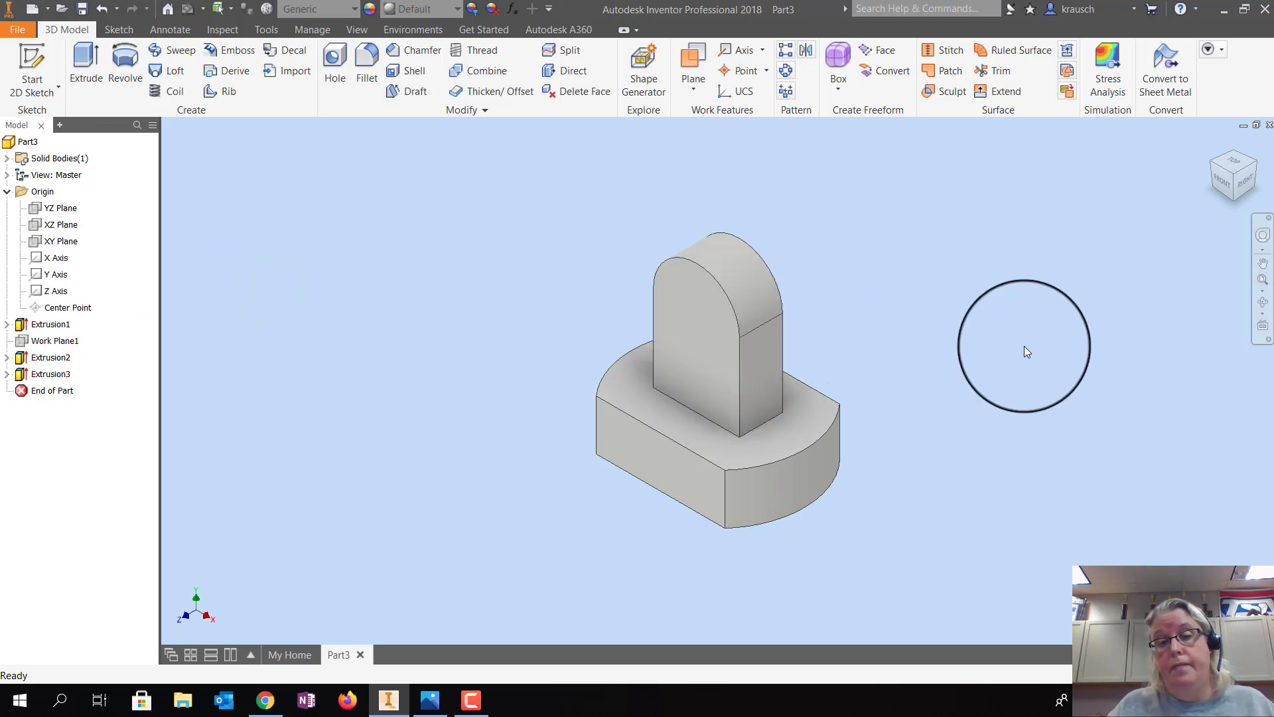
Consult the reference drawing and place a concentric through-all hole of 0.625 in diameter on the upright's front face
scroll(718, 361, up, 2)
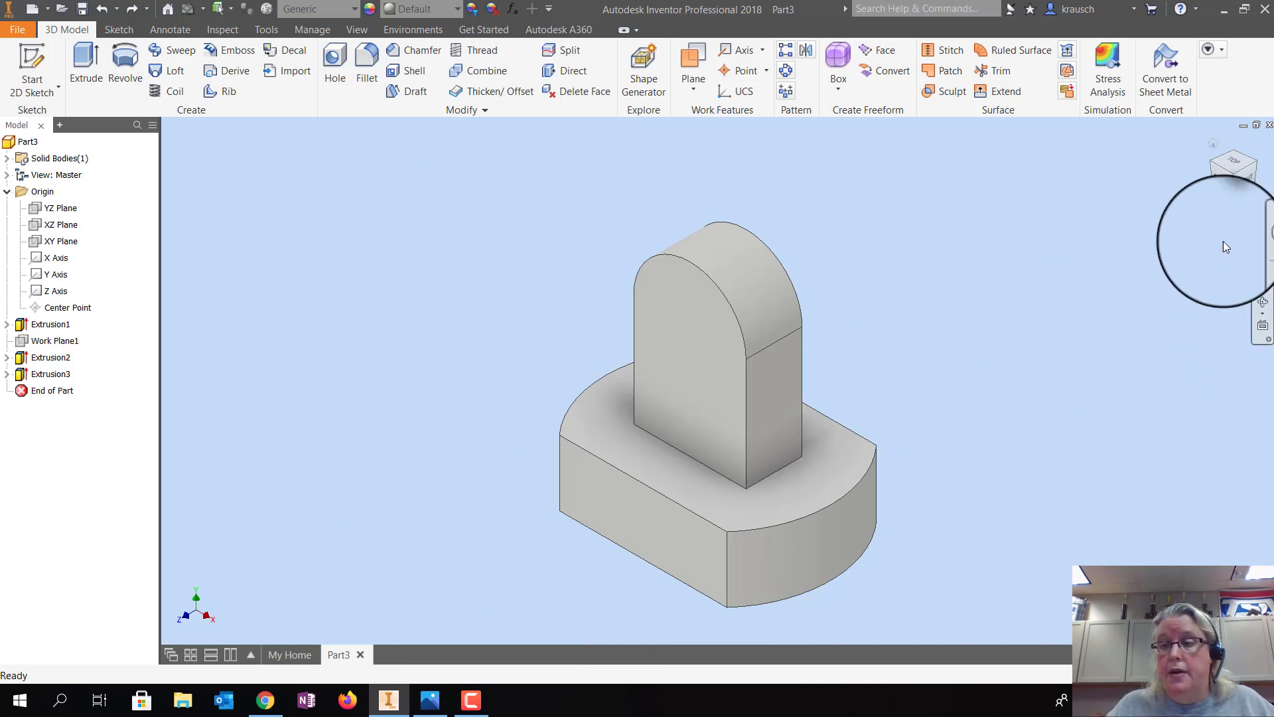
click(1224, 182)
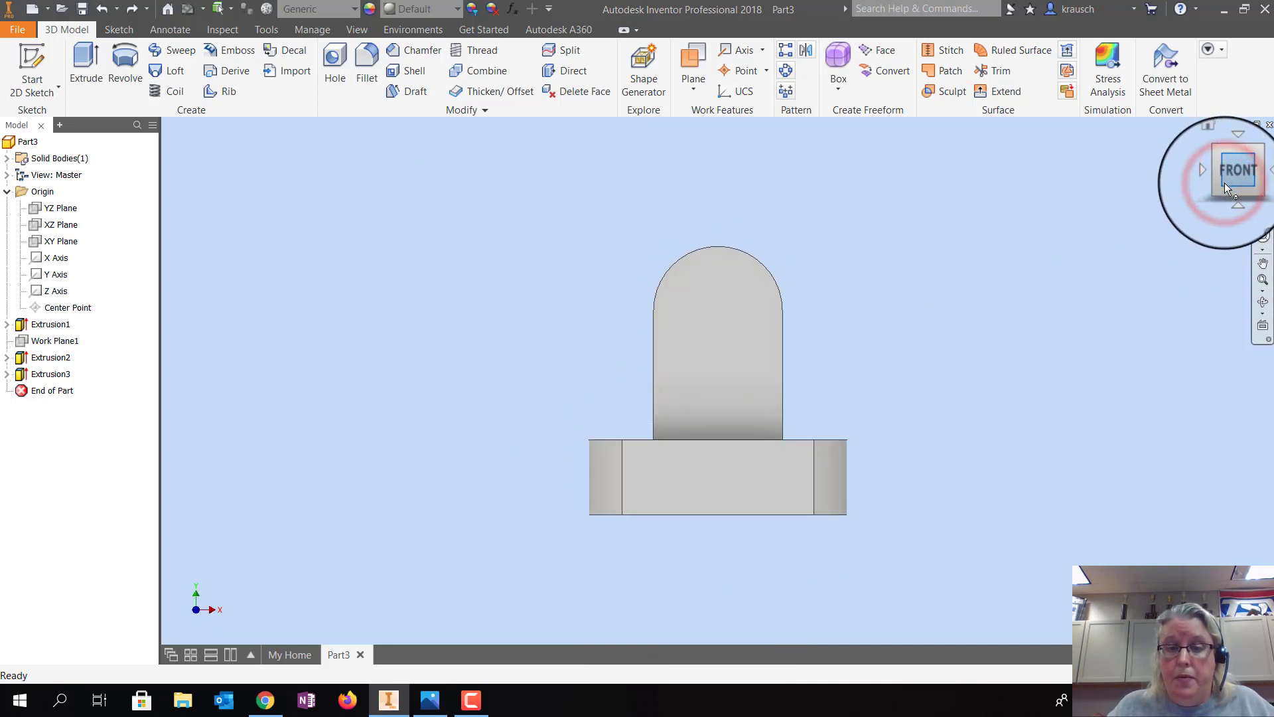
click(430, 700)
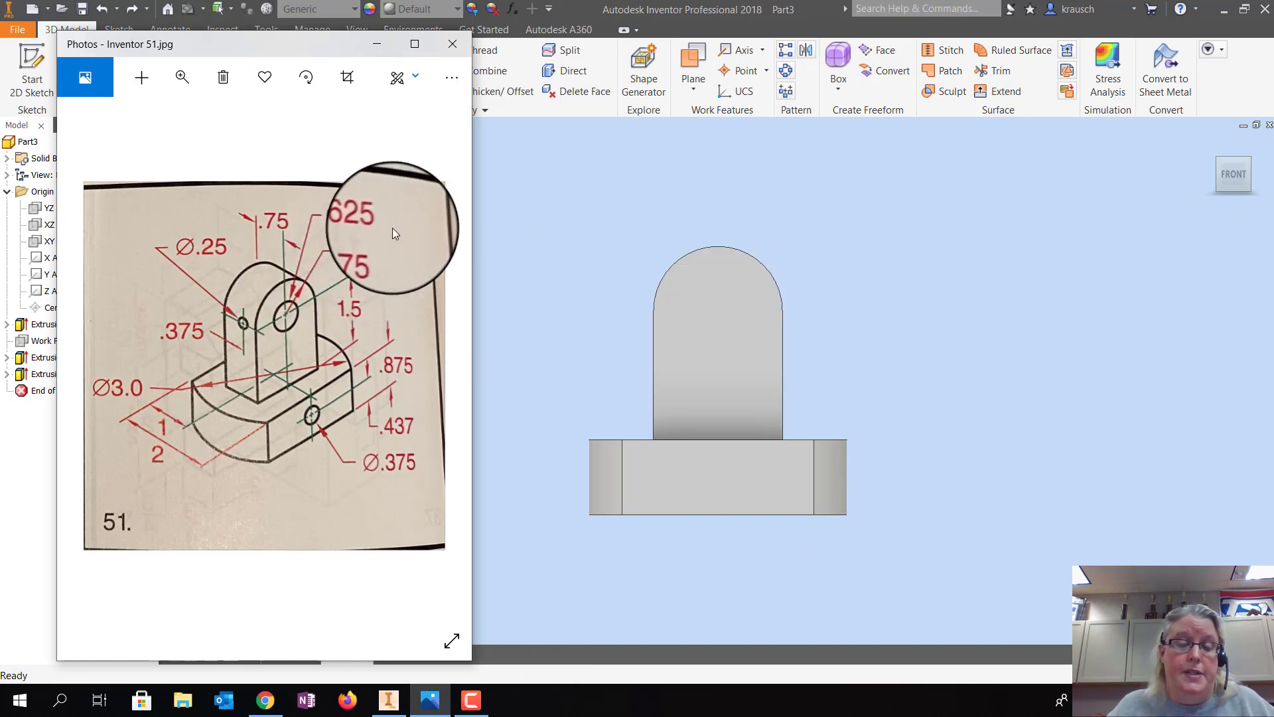
click(522, 227)
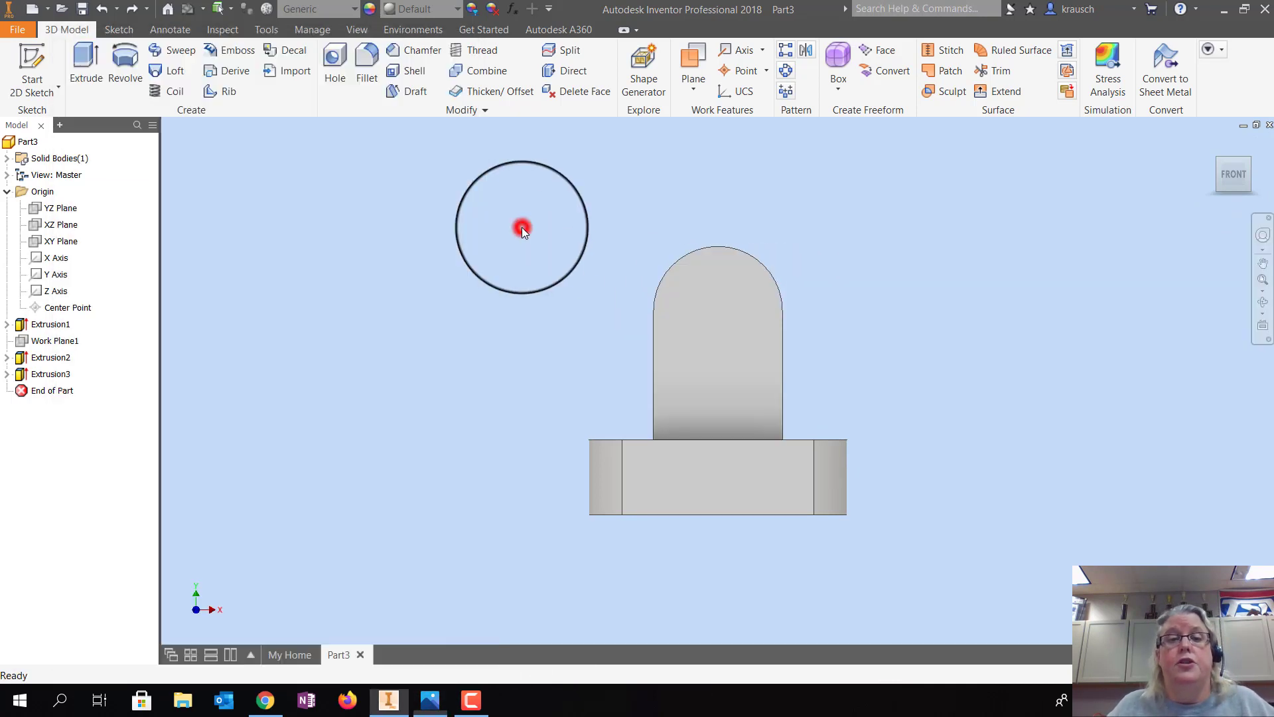
click(330, 60)
click(127, 108)
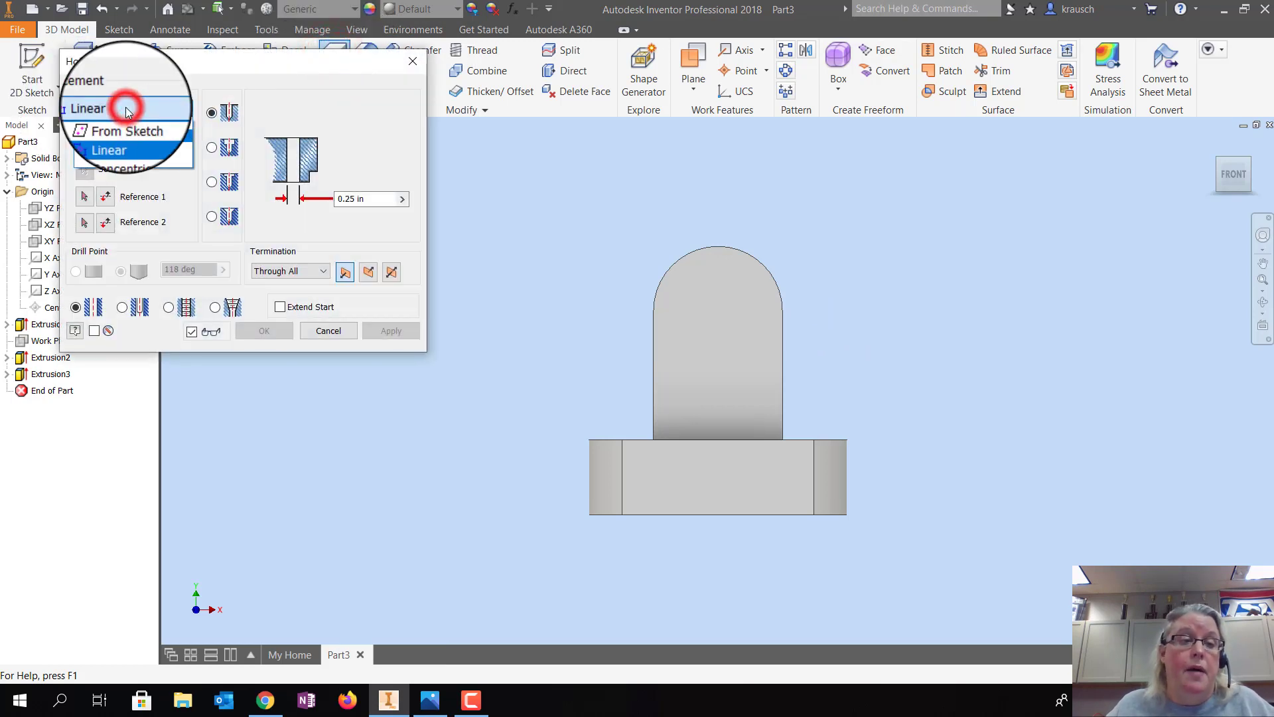
click(118, 146)
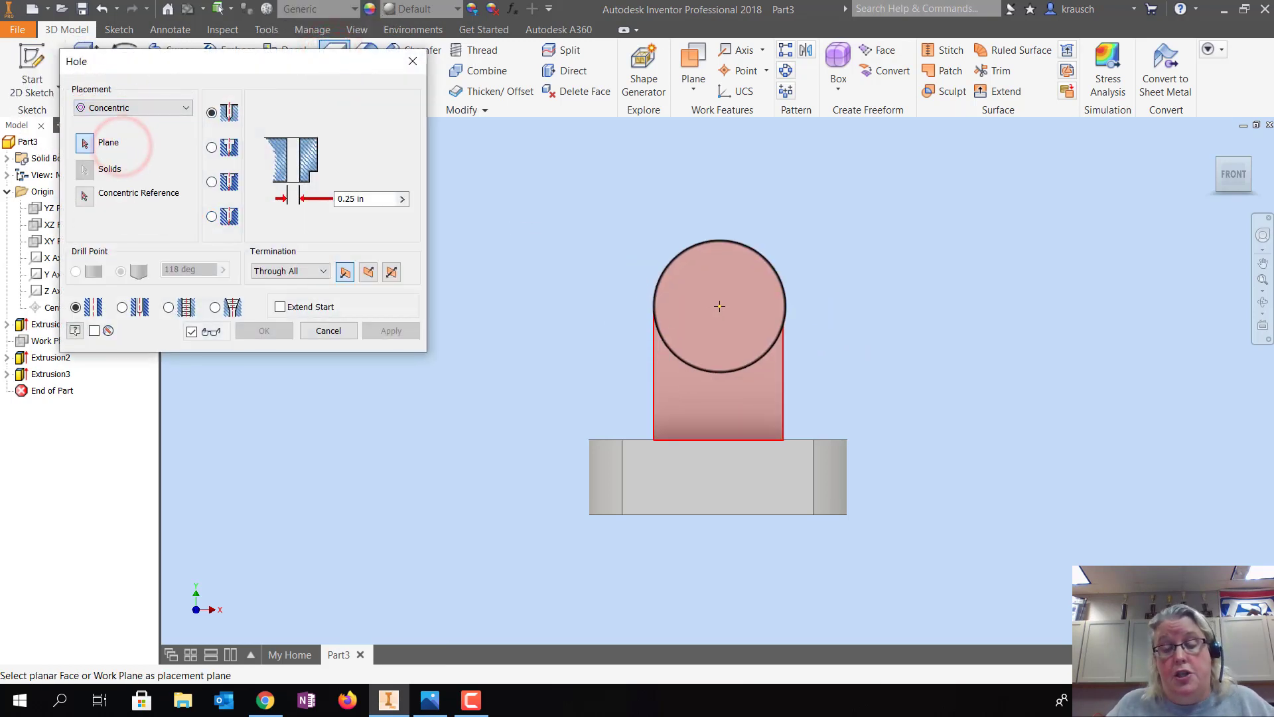
click(717, 304)
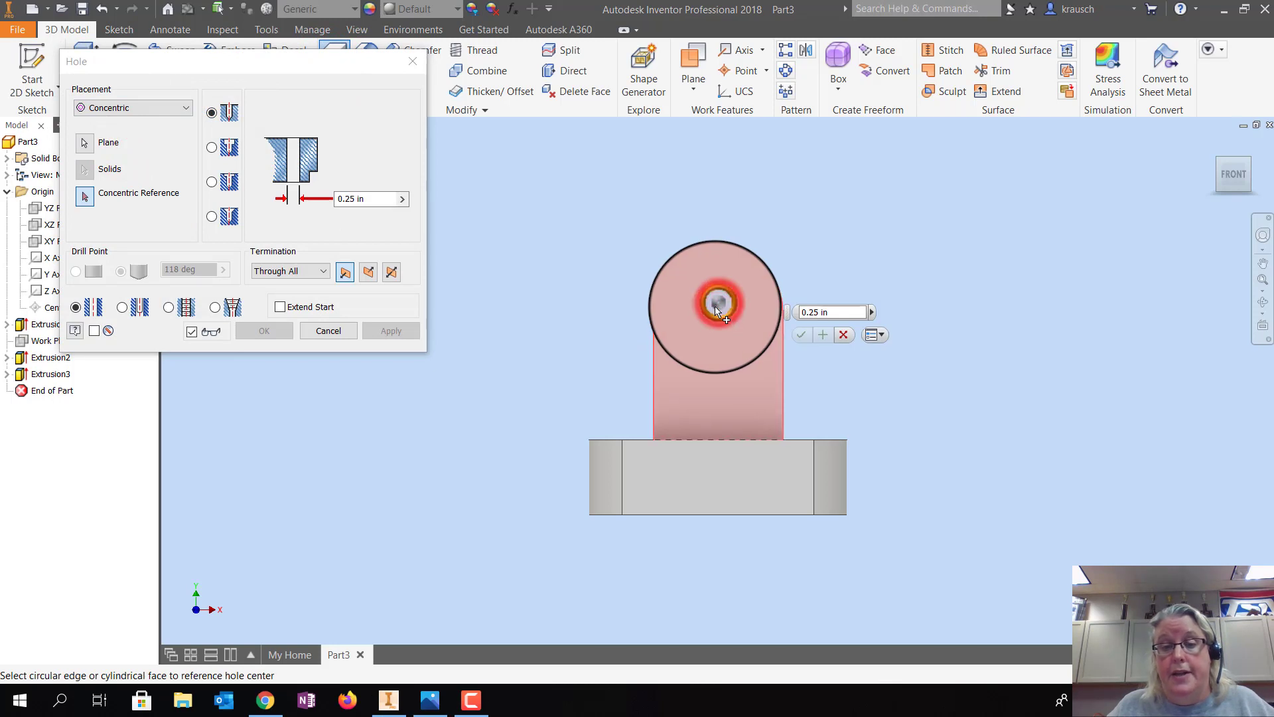
click(352, 199)
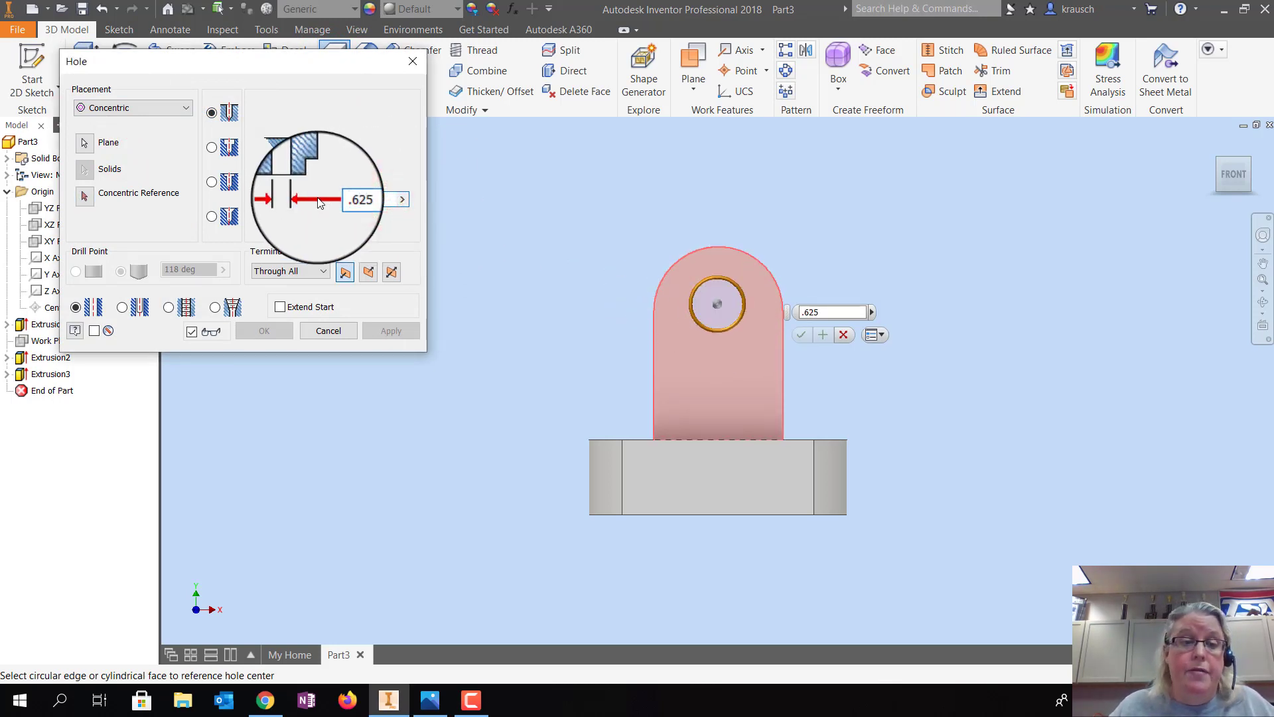
Center the hole on the upright's rounded top arc, create it, and leave the Hole command
click(82, 197)
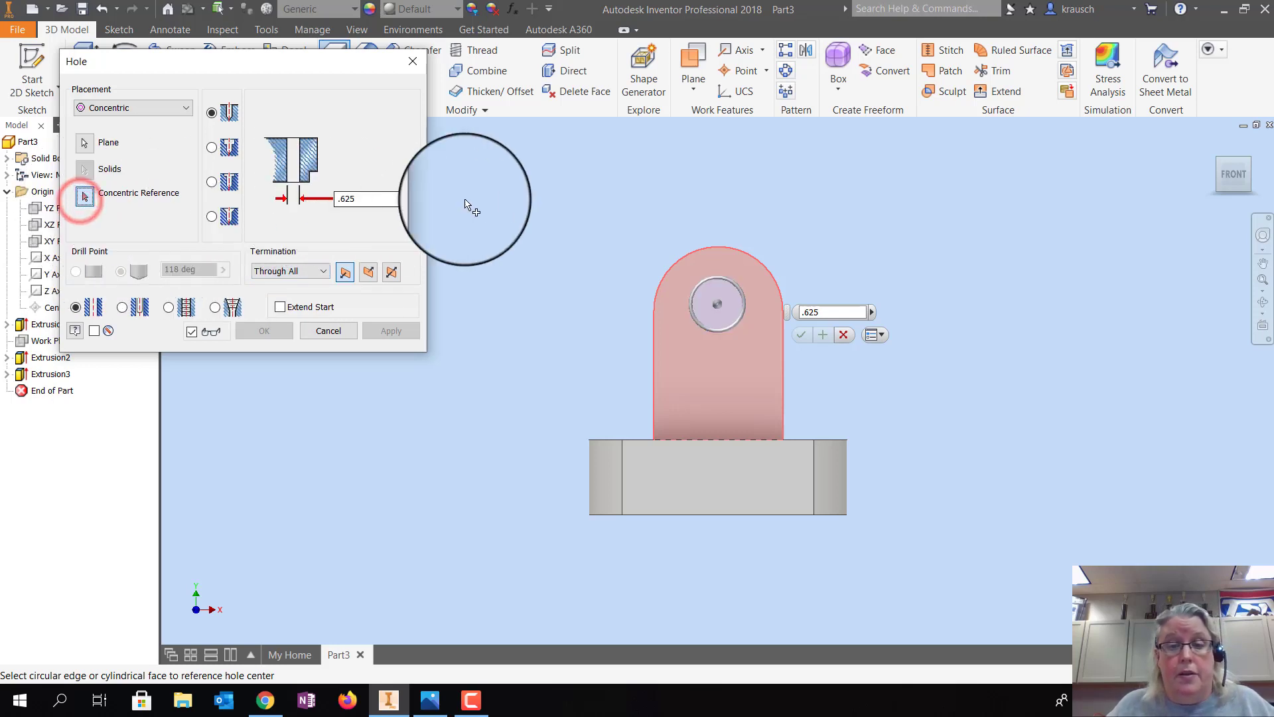
click(702, 249)
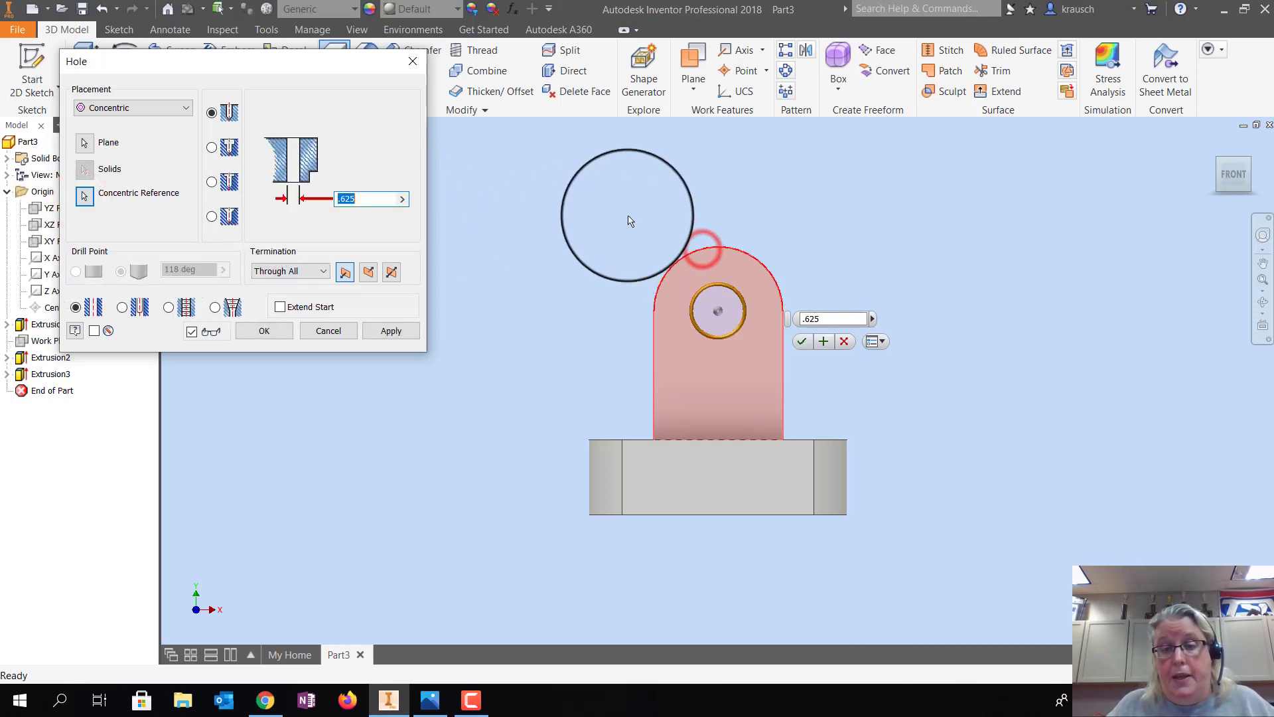
click(378, 328)
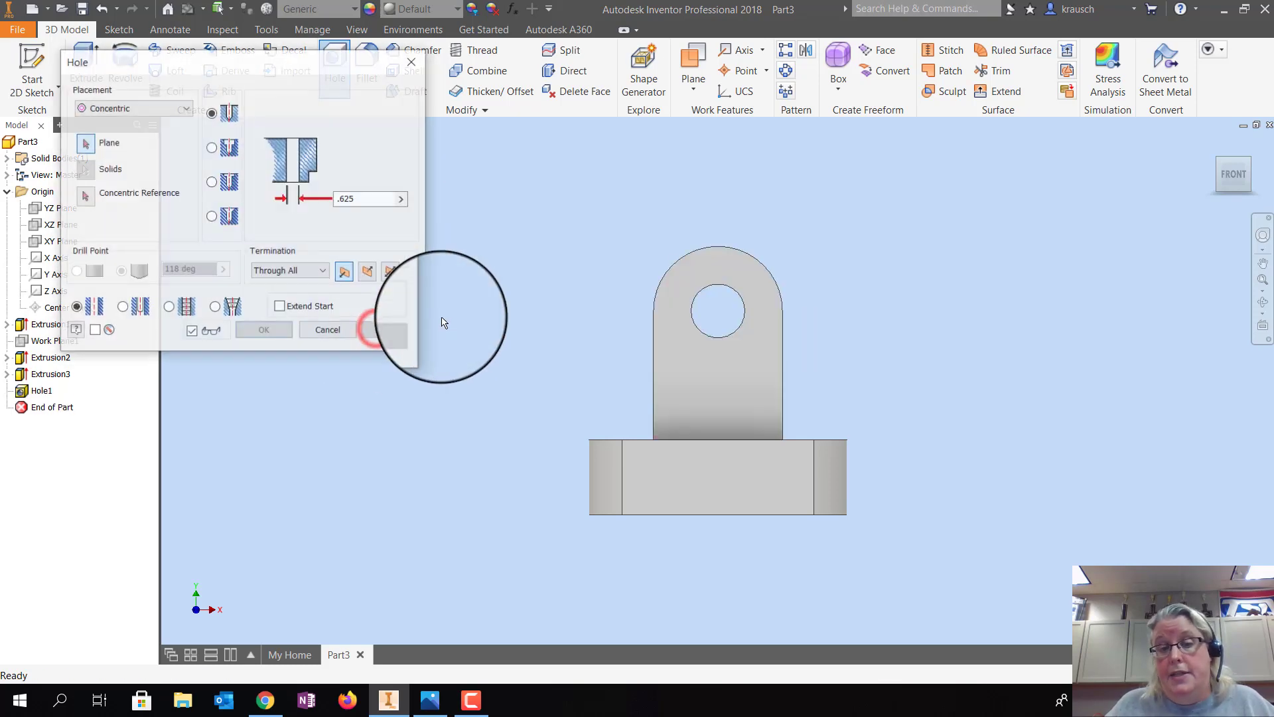
click(1254, 188)
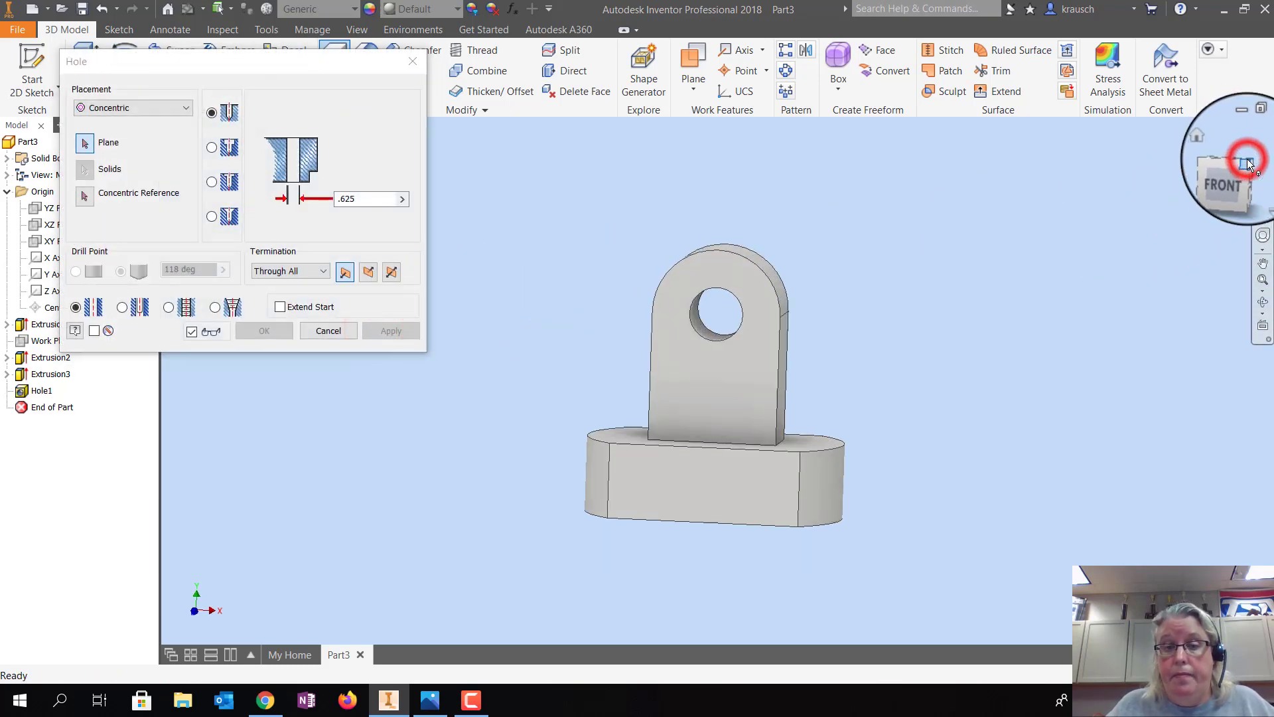
key(Escape)
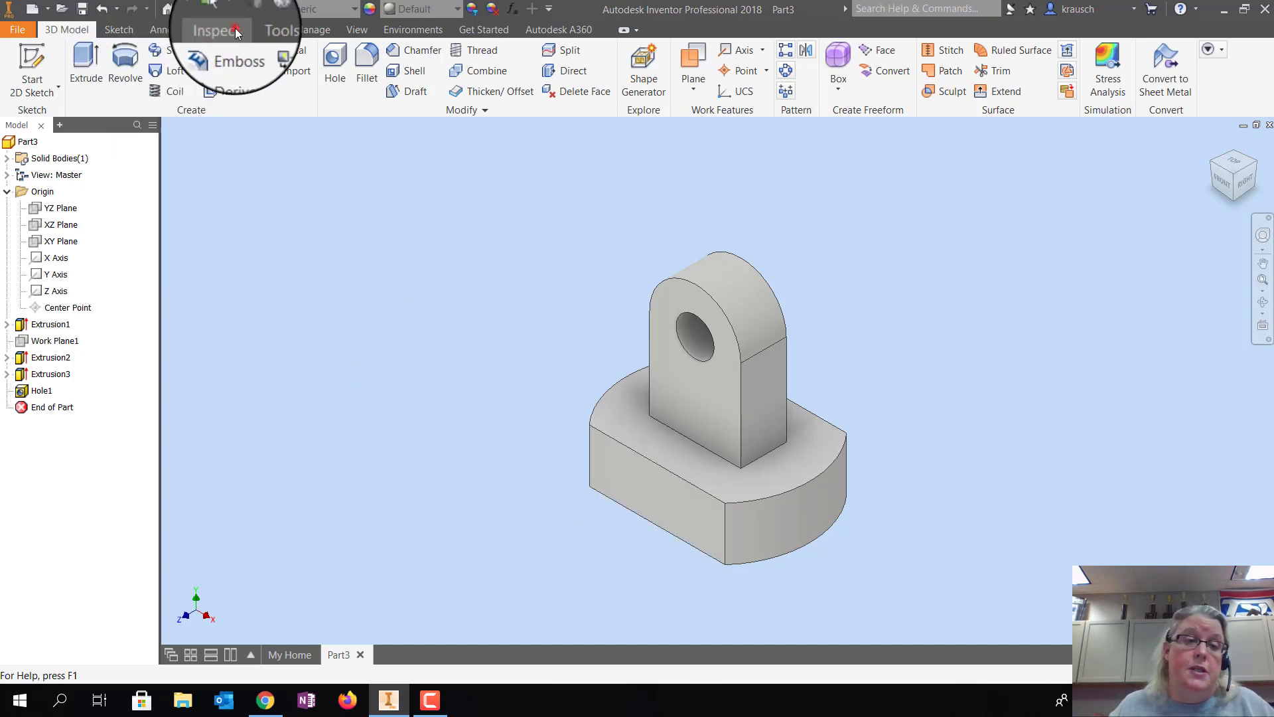
Measure the length of the top front straight edge of the base
click(234, 28)
click(21, 57)
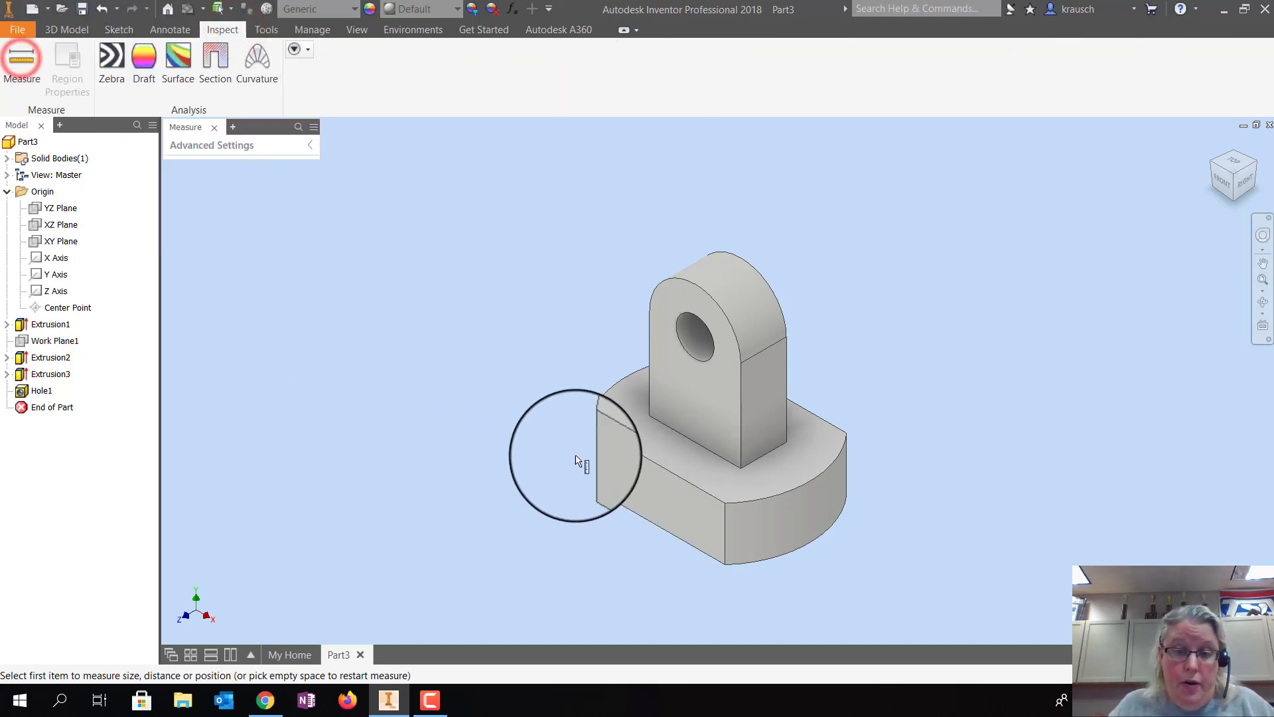
click(643, 458)
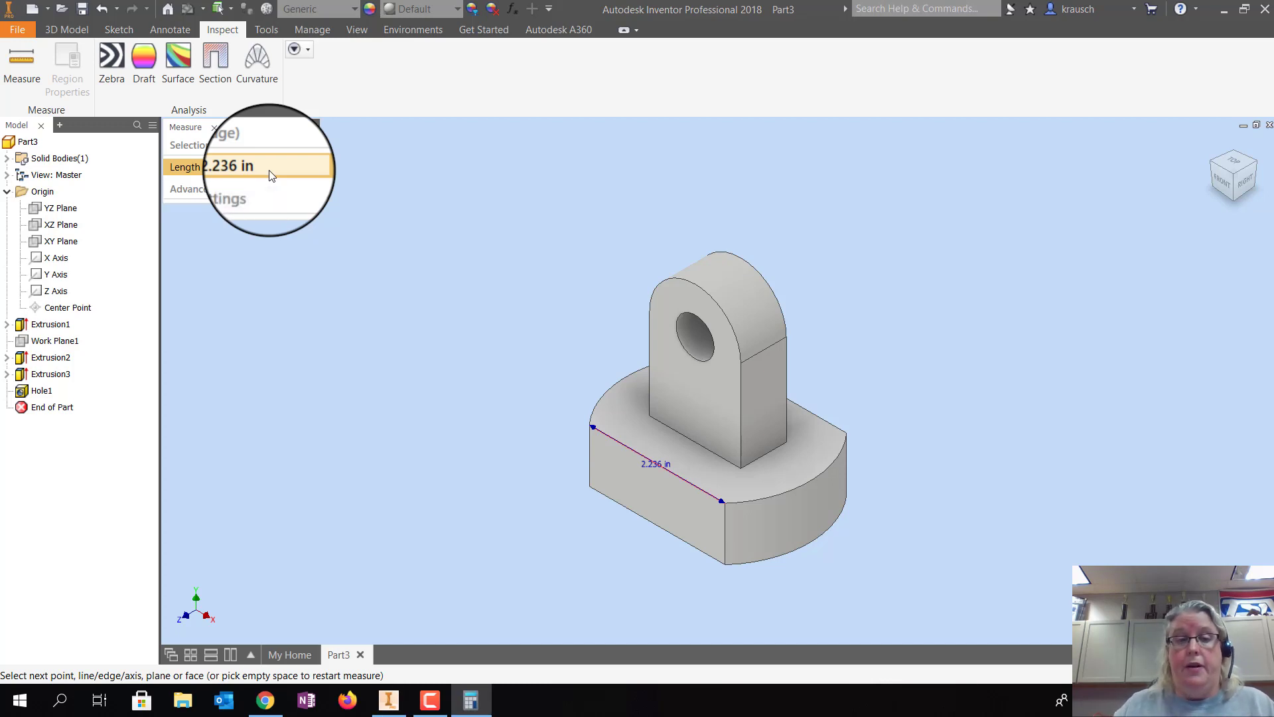
Switch to Calculator, divide 2.236 by 2, then return to Inventor and end the measurement
key(alt+Tab)
text(2.)
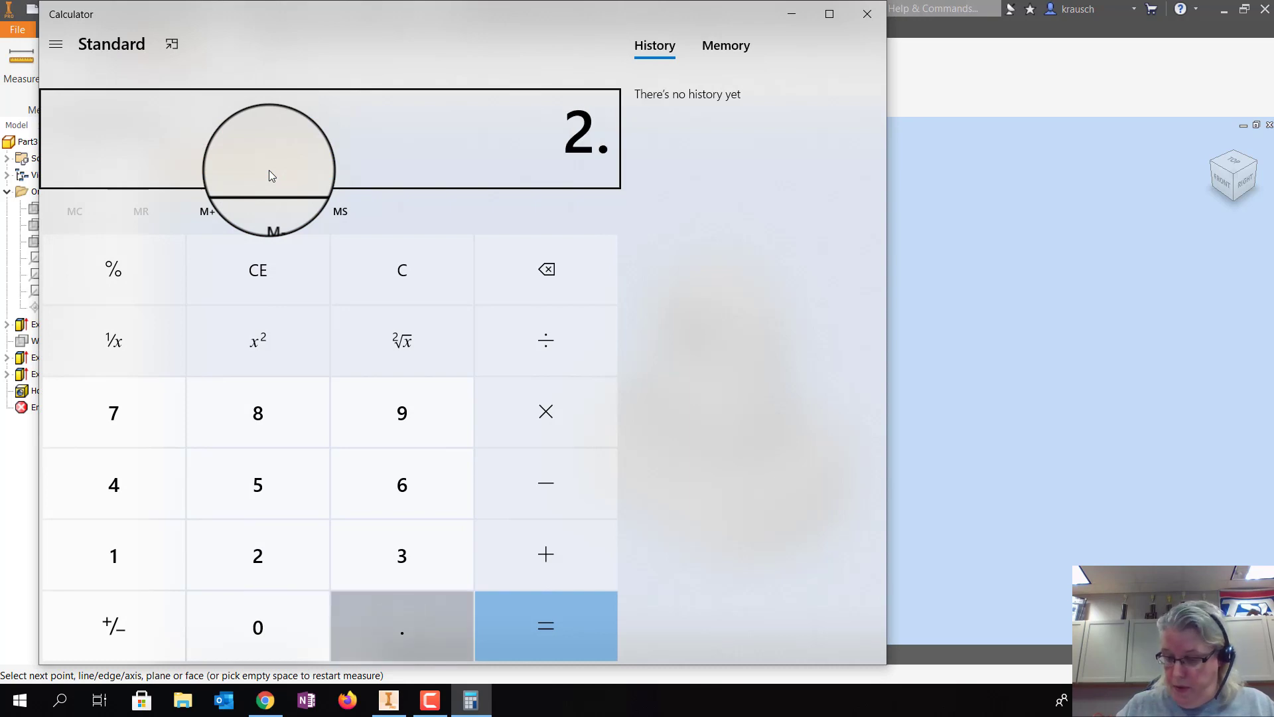
text(236/2)
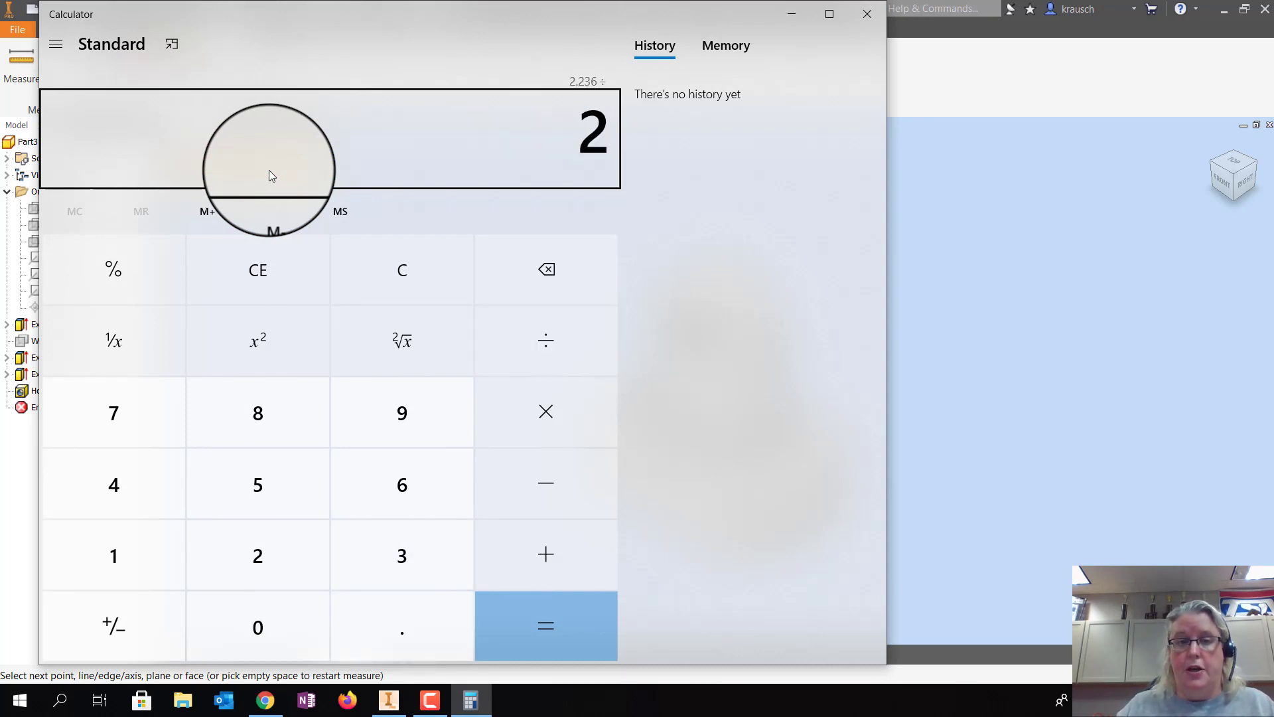
key(Return)
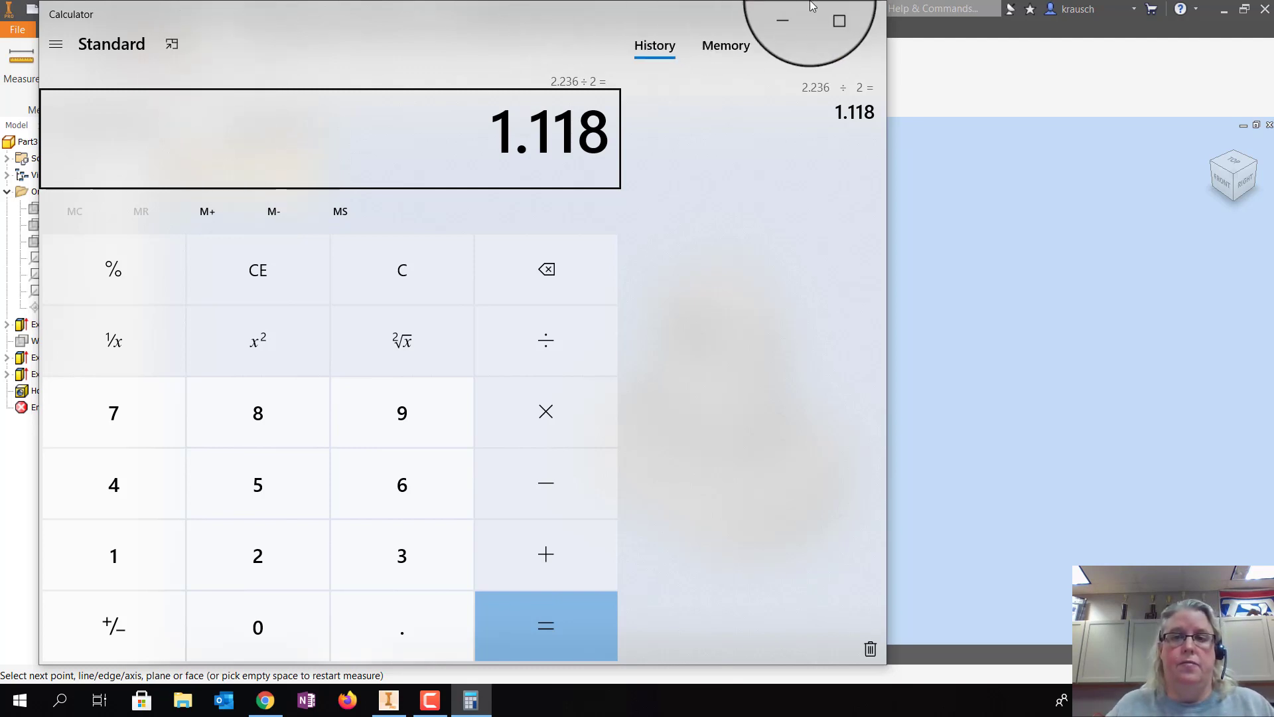
click(877, 15)
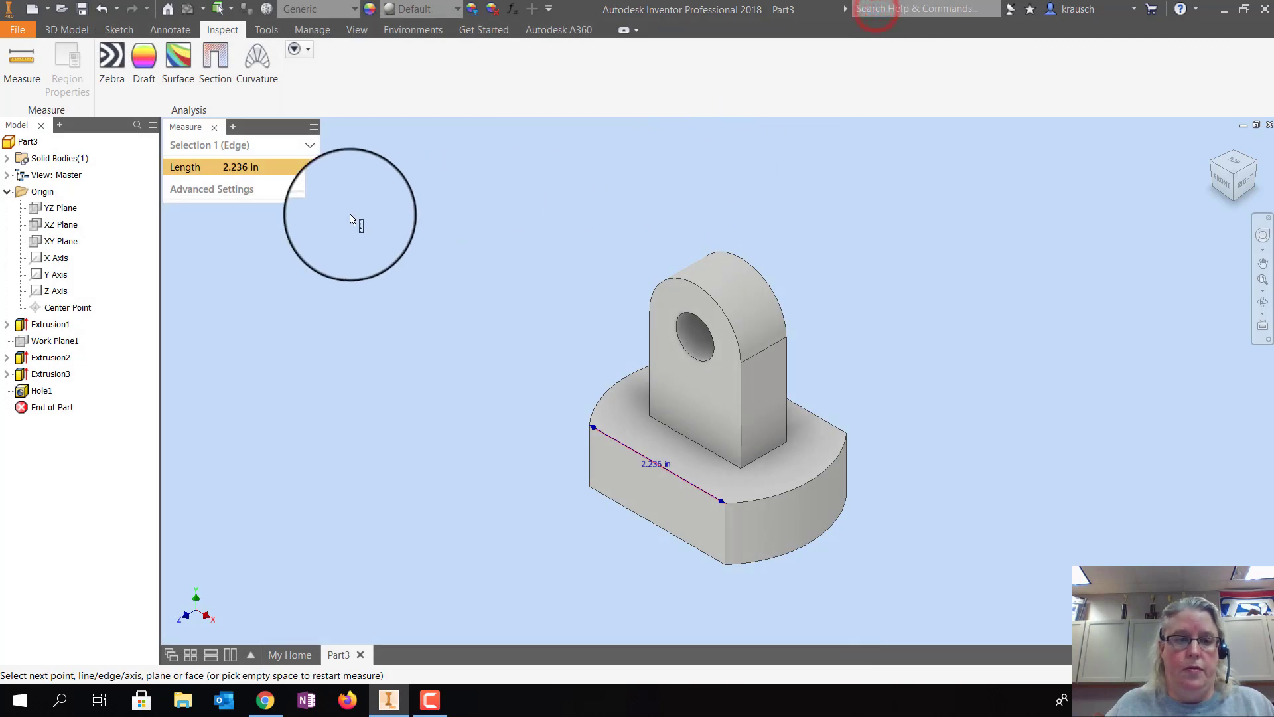
click(216, 131)
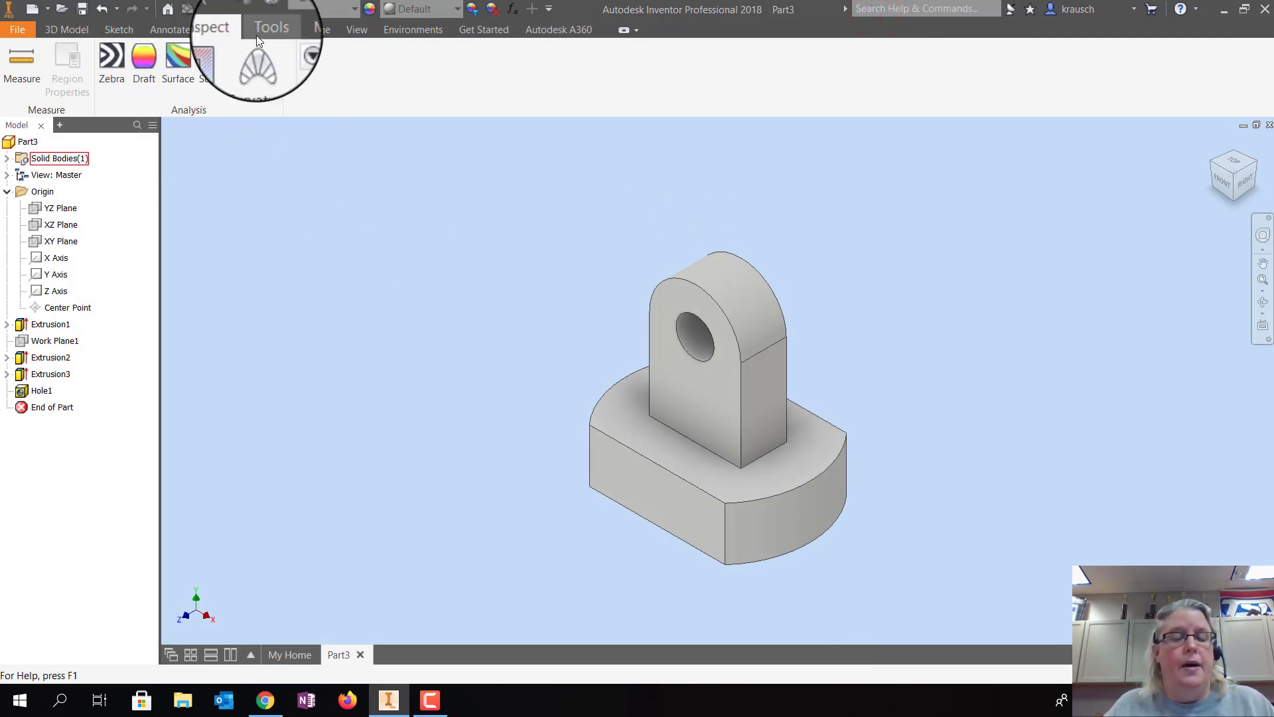
Check the reference drawing and place a linear through-all hole of 0.375 in diameter on the base's flat front face
click(53, 30)
click(342, 60)
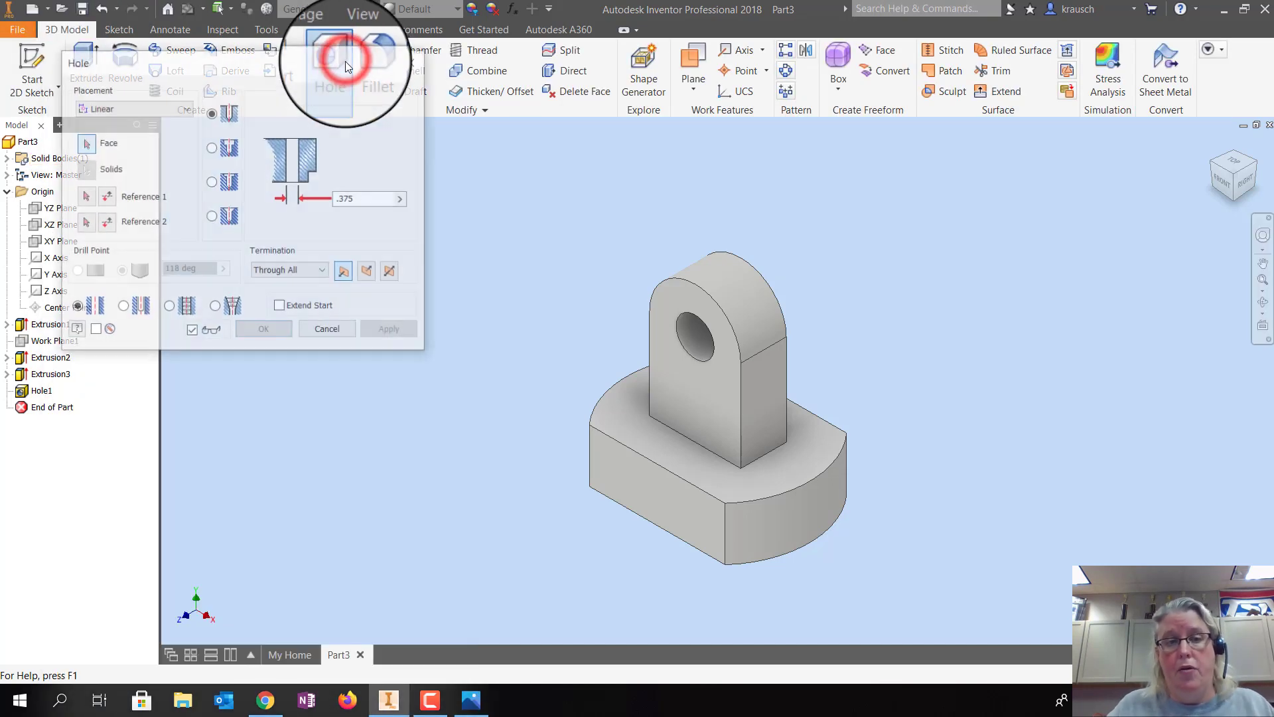
click(471, 700)
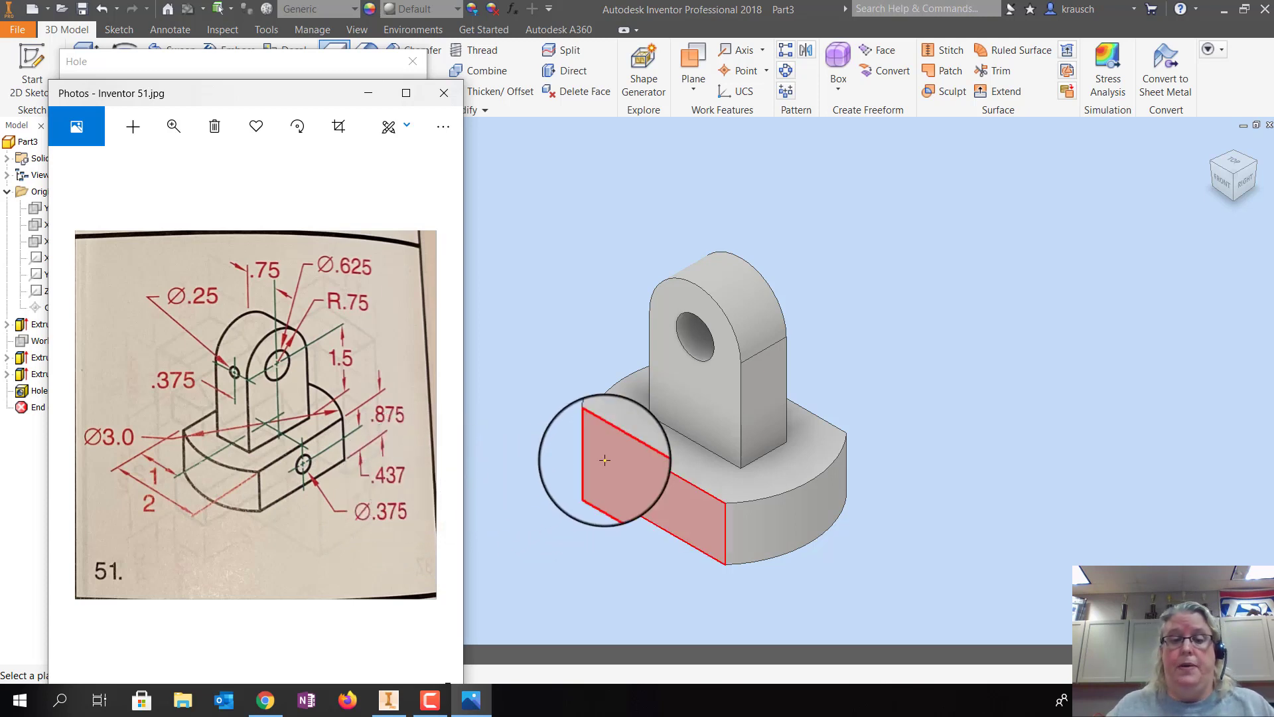
click(650, 491)
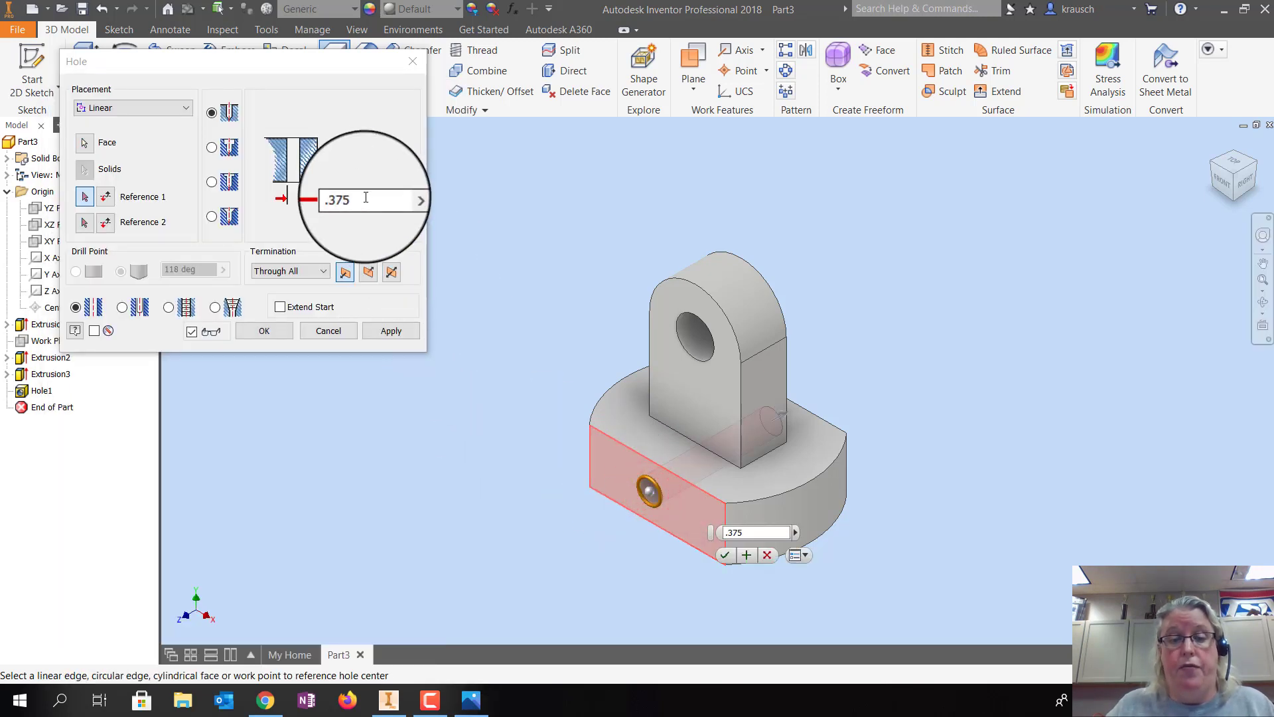
Position the base hole 1.118 in from the face's left vertical edge and 0.437 in from its bottom edge, and create it
click(84, 197)
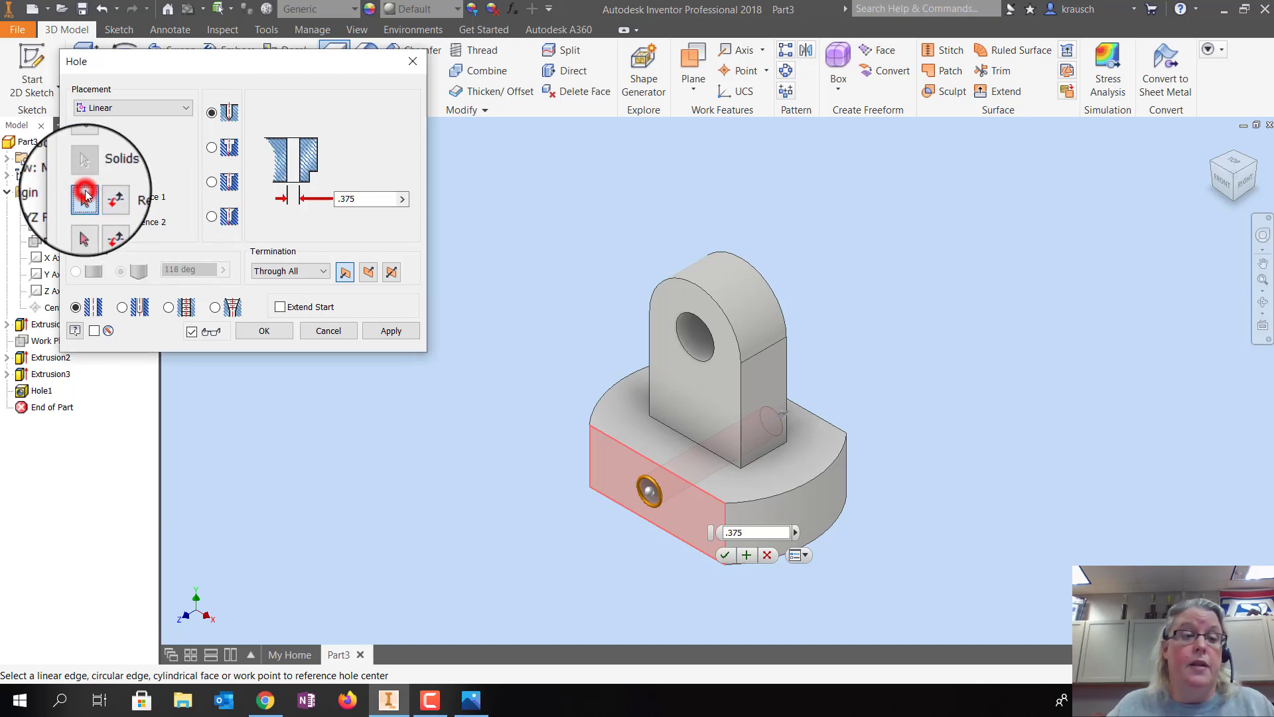
click(590, 455)
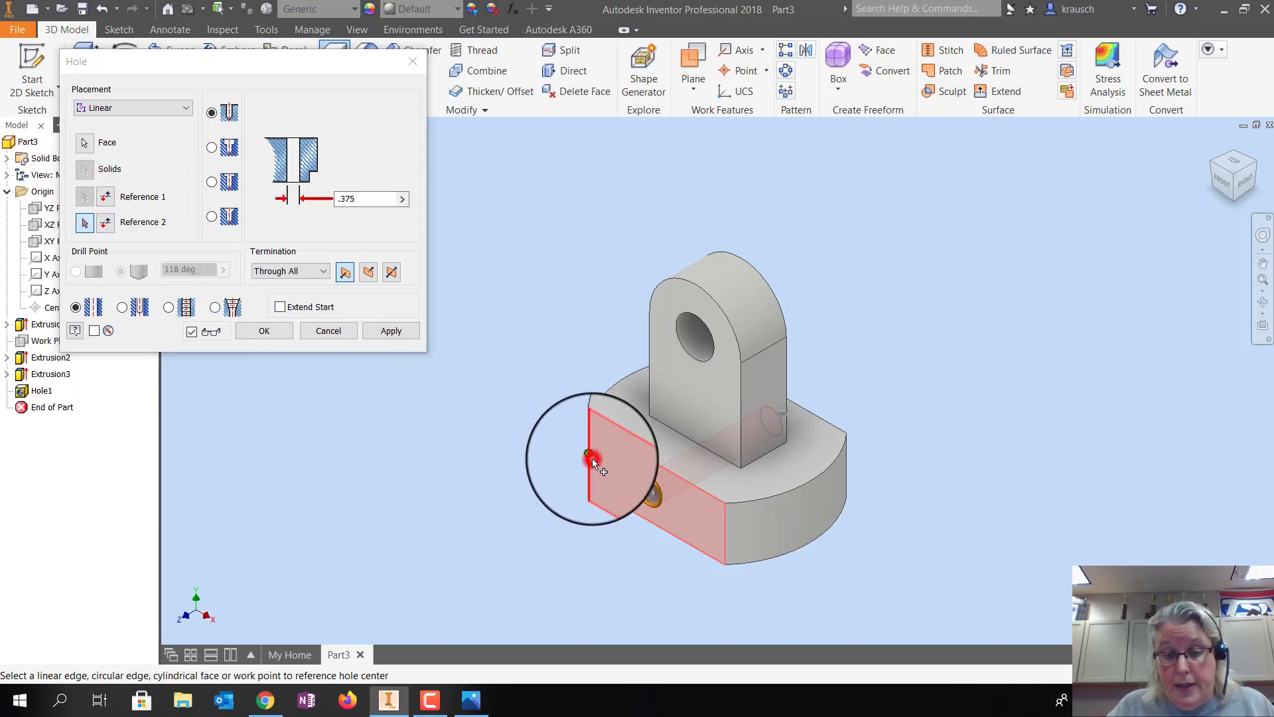
text(1.11)
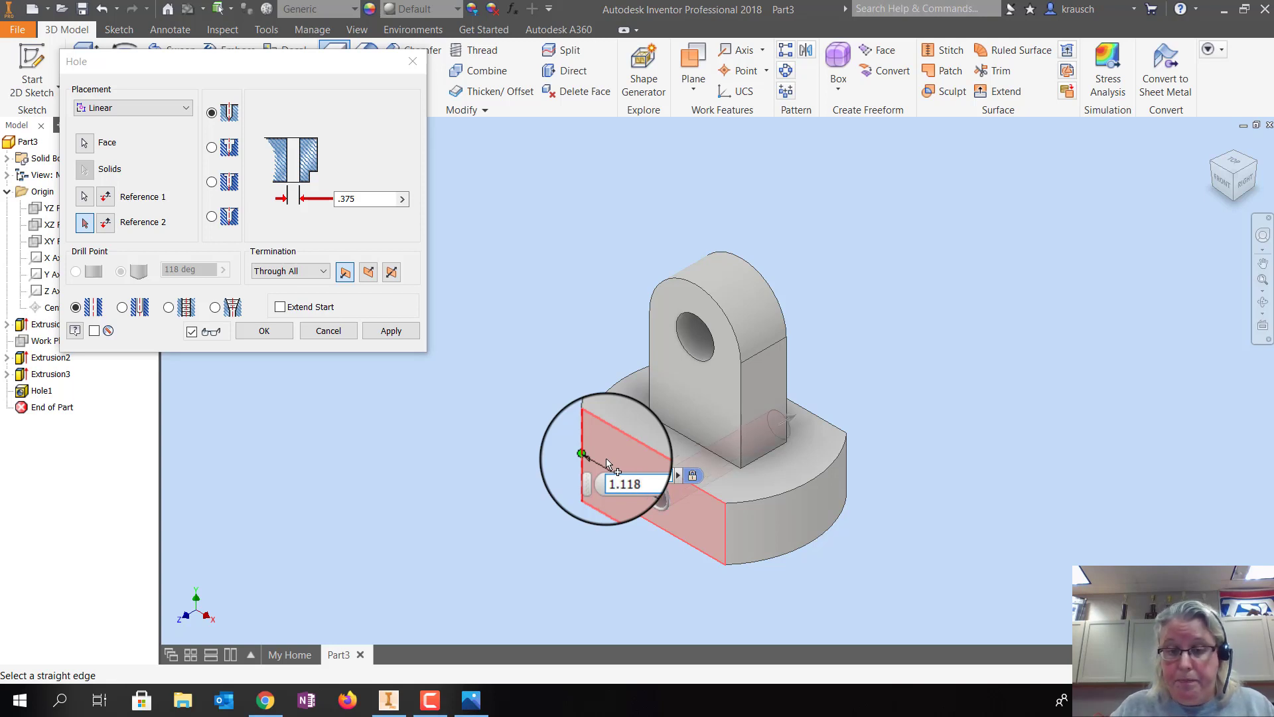
click(670, 535)
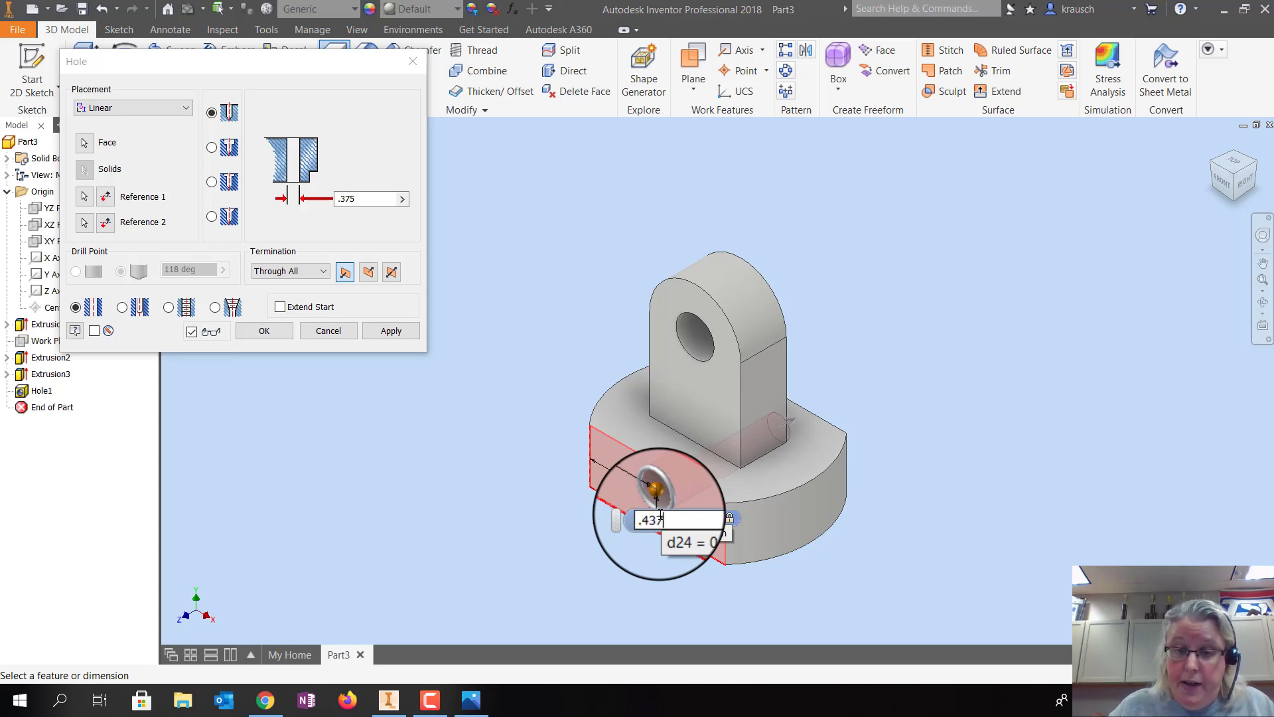
click(383, 331)
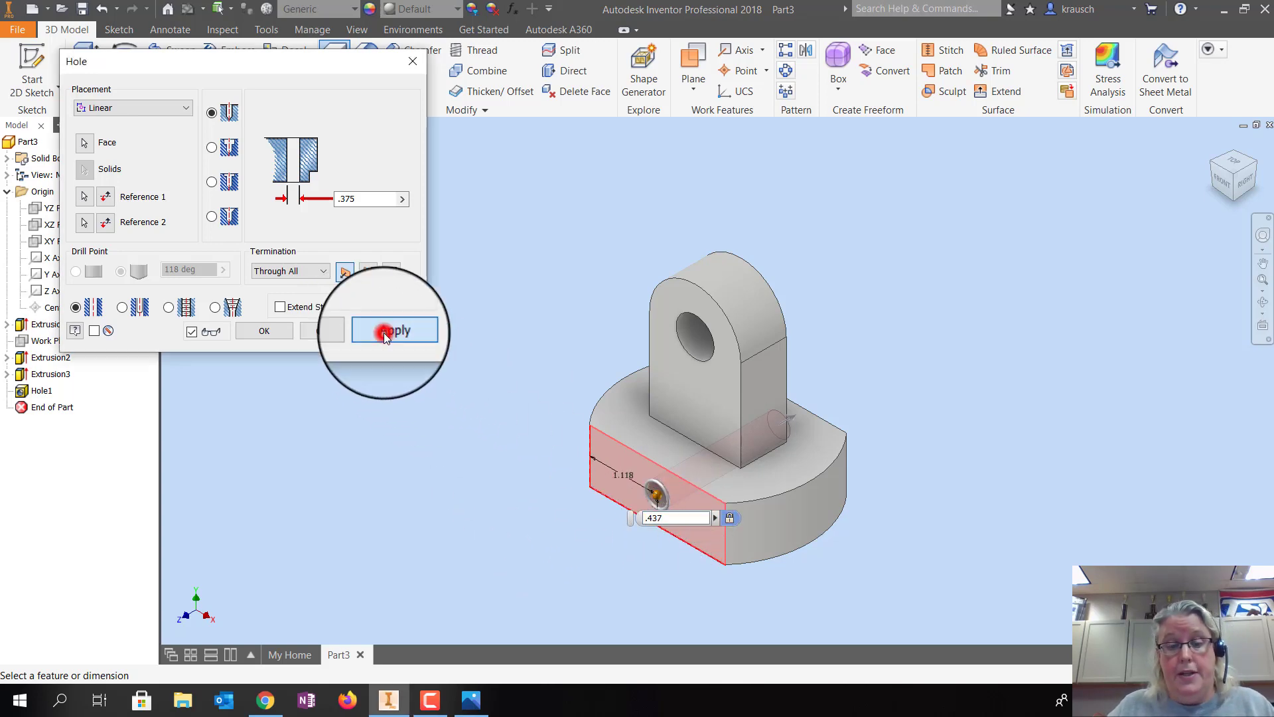
Check the reference drawing and place a linear through-all hole of 0.25 in diameter on the upright's flat right side face
click(1258, 169)
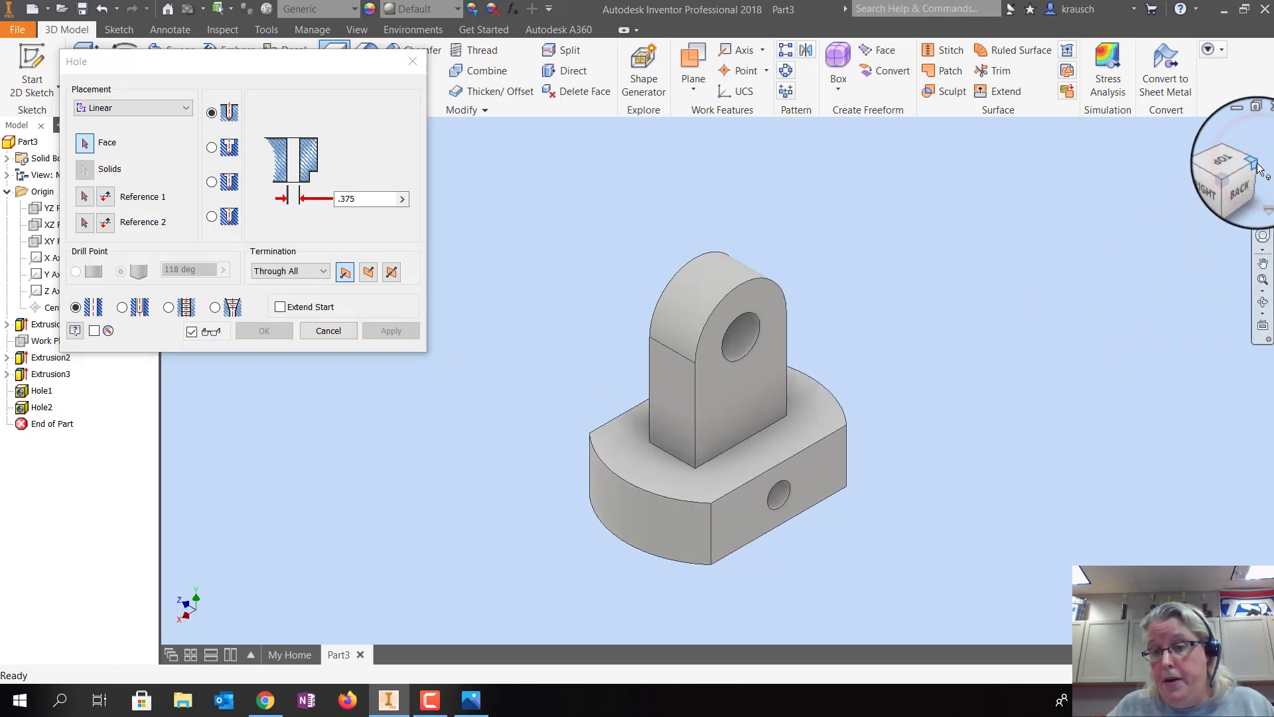
click(1207, 162)
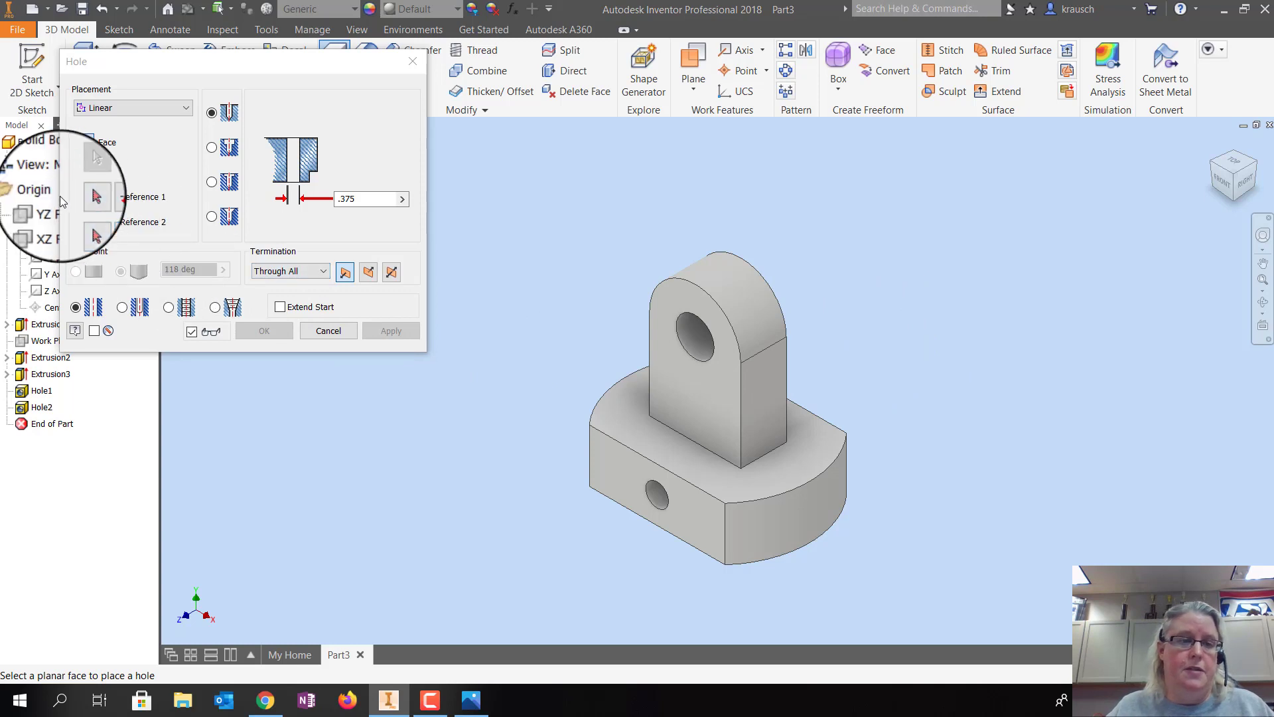
click(85, 142)
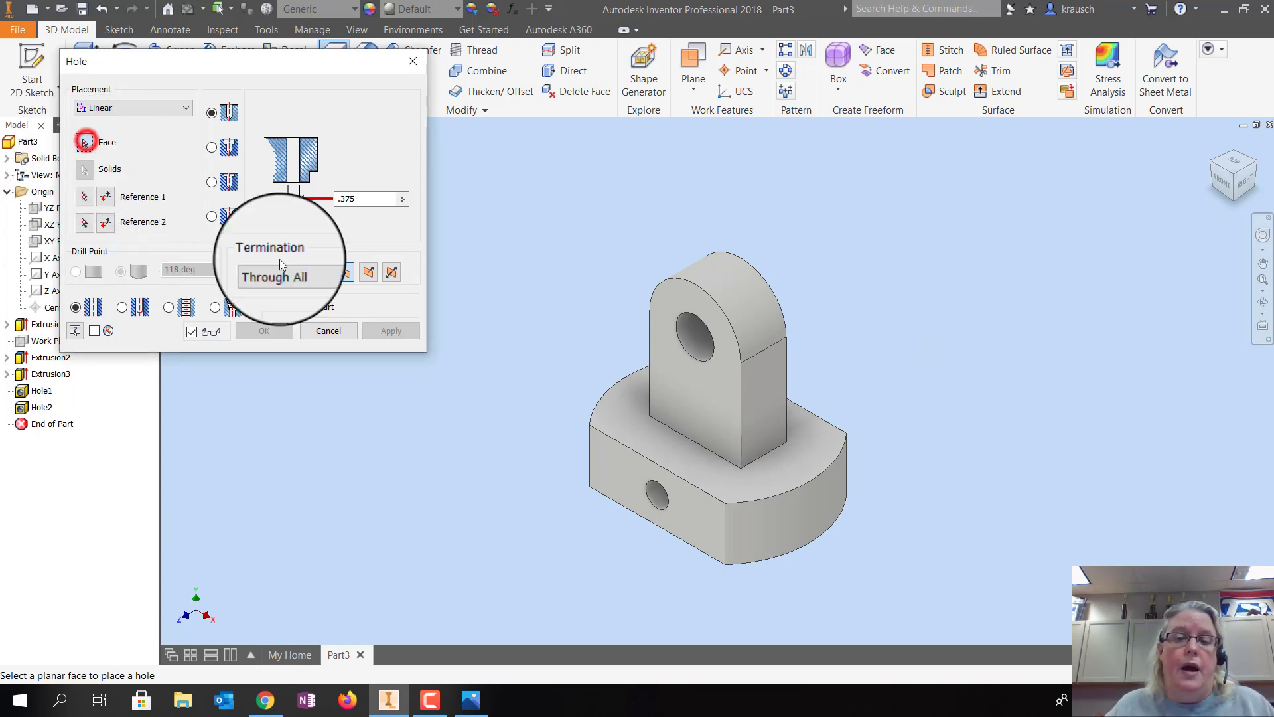
click(767, 349)
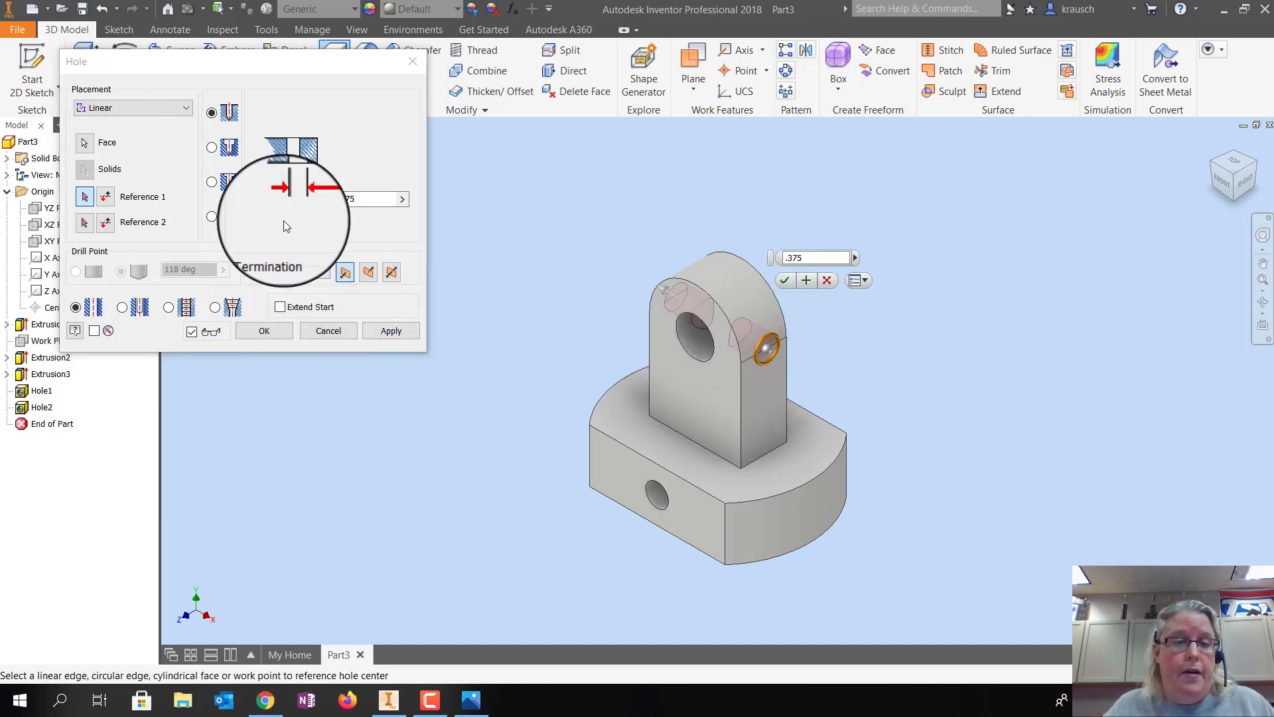
click(471, 700)
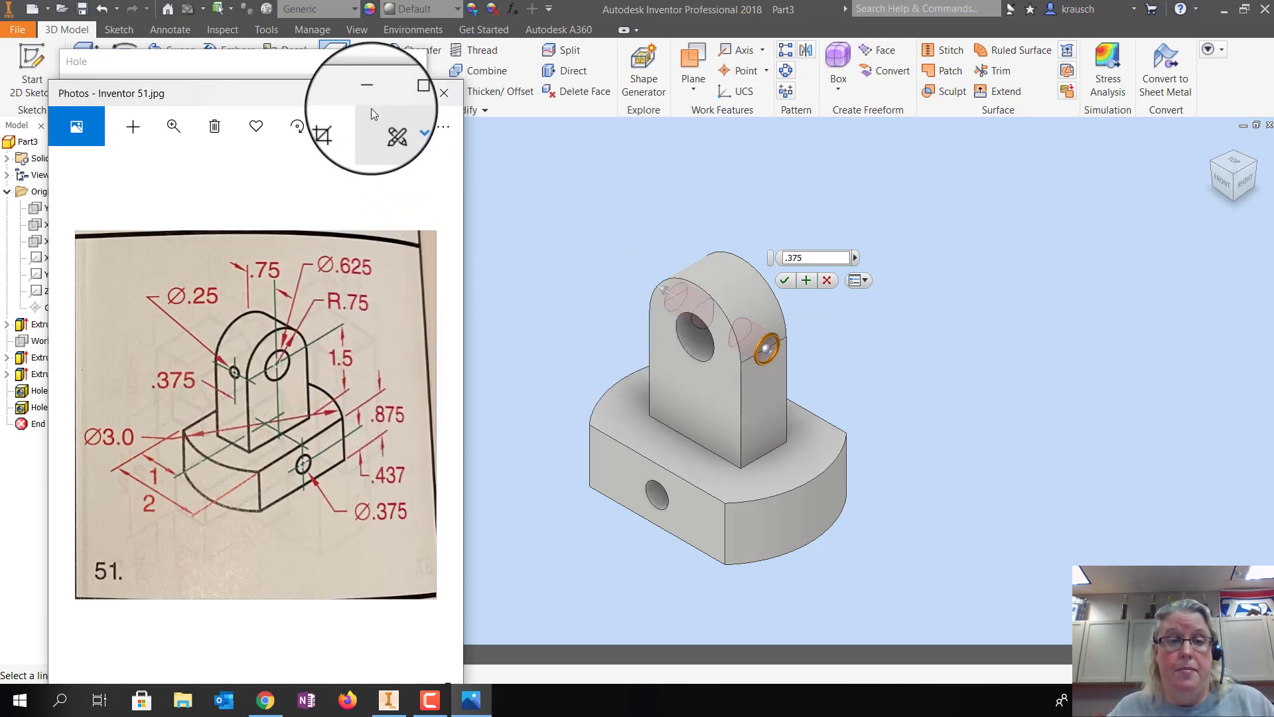
click(367, 85)
double_click(365, 199)
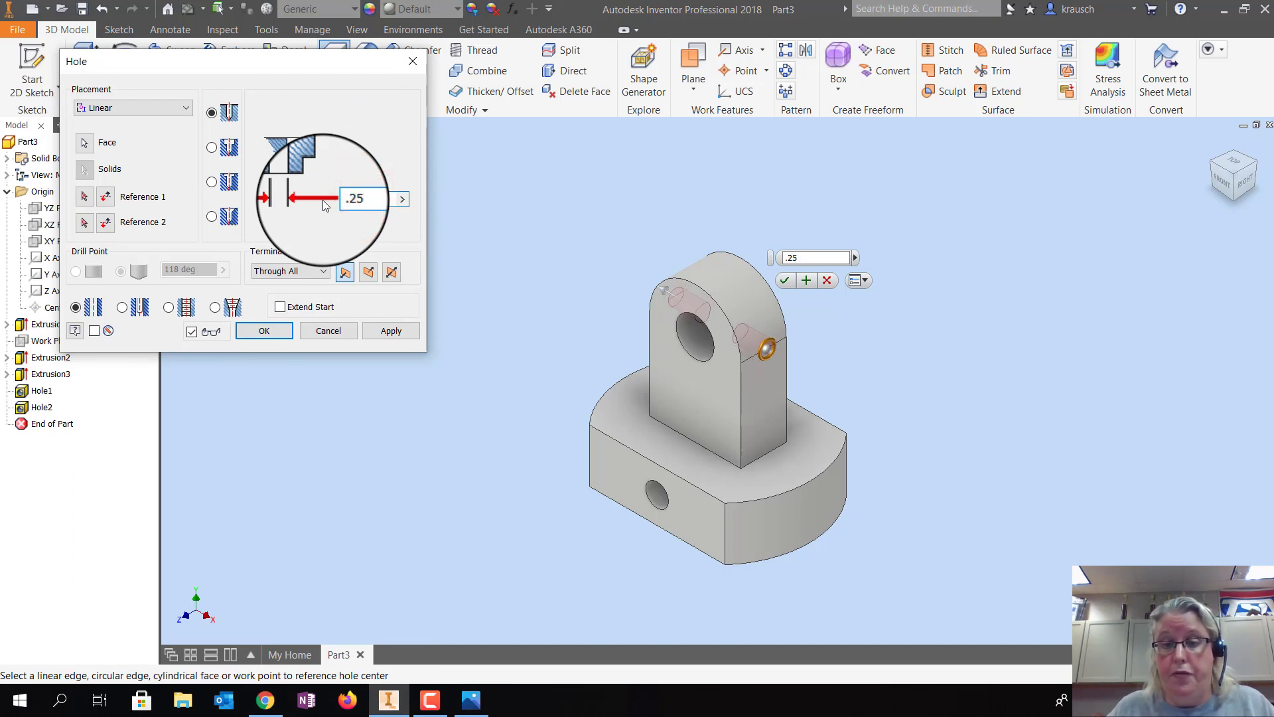
Position the upright's side hole 1.5 in from the face's bottom edge and 0.375 in from its front vertical edge, create it and end the Hole command
click(85, 198)
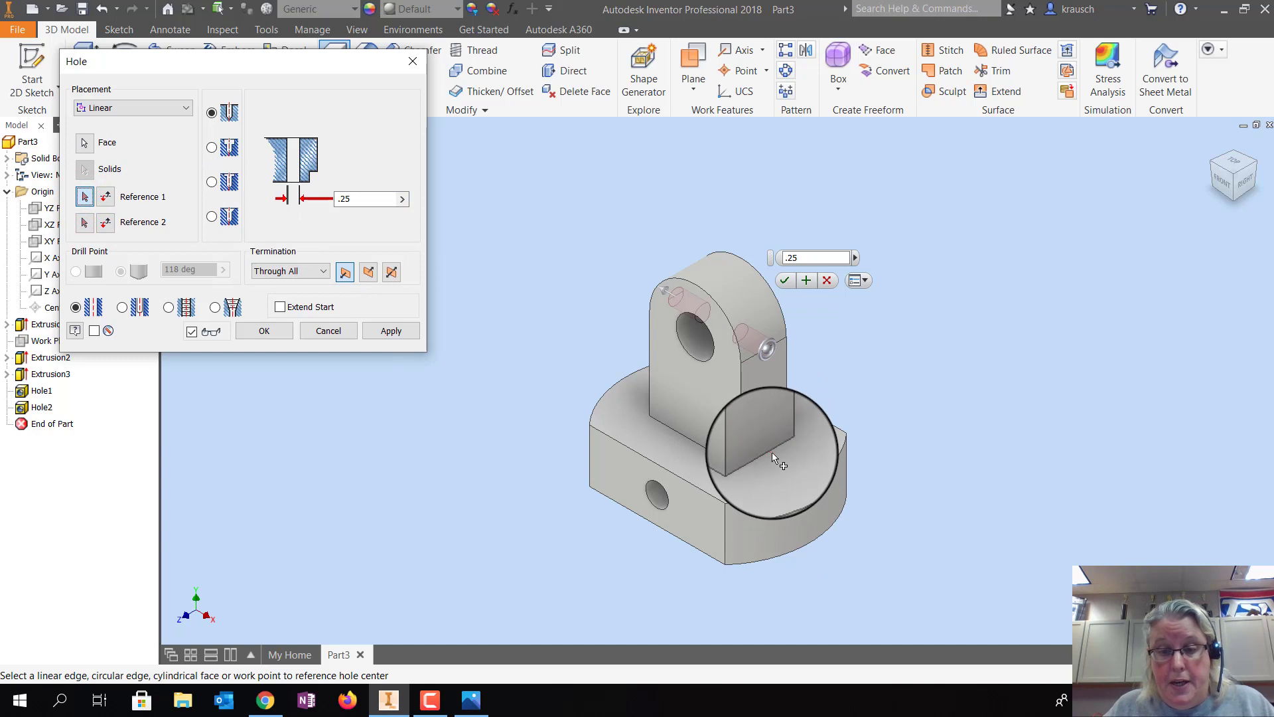
click(771, 452)
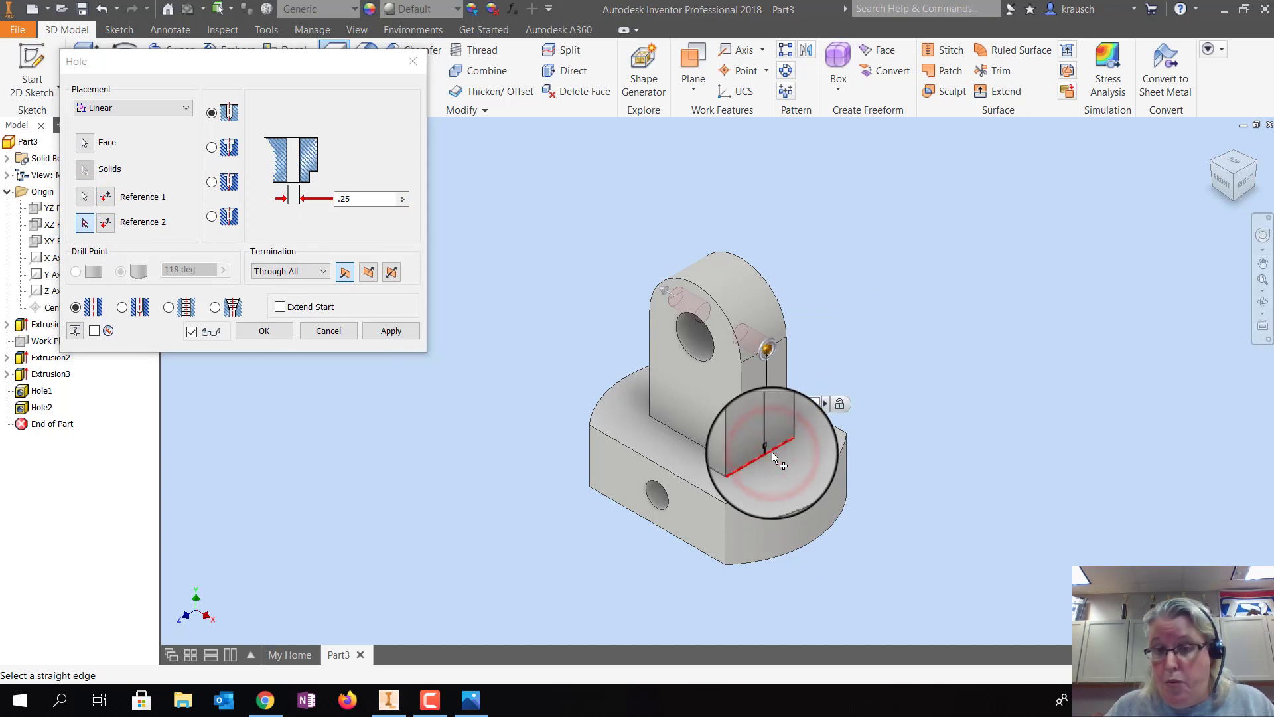
click(769, 401)
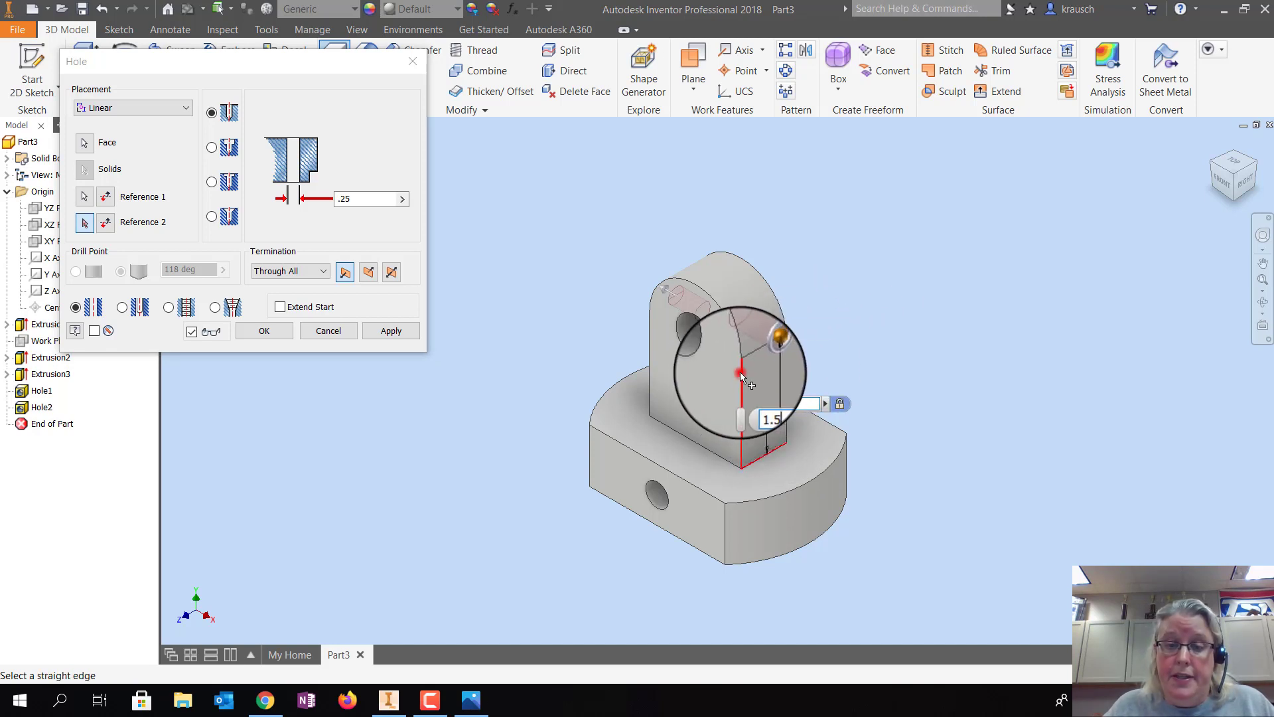
click(741, 372)
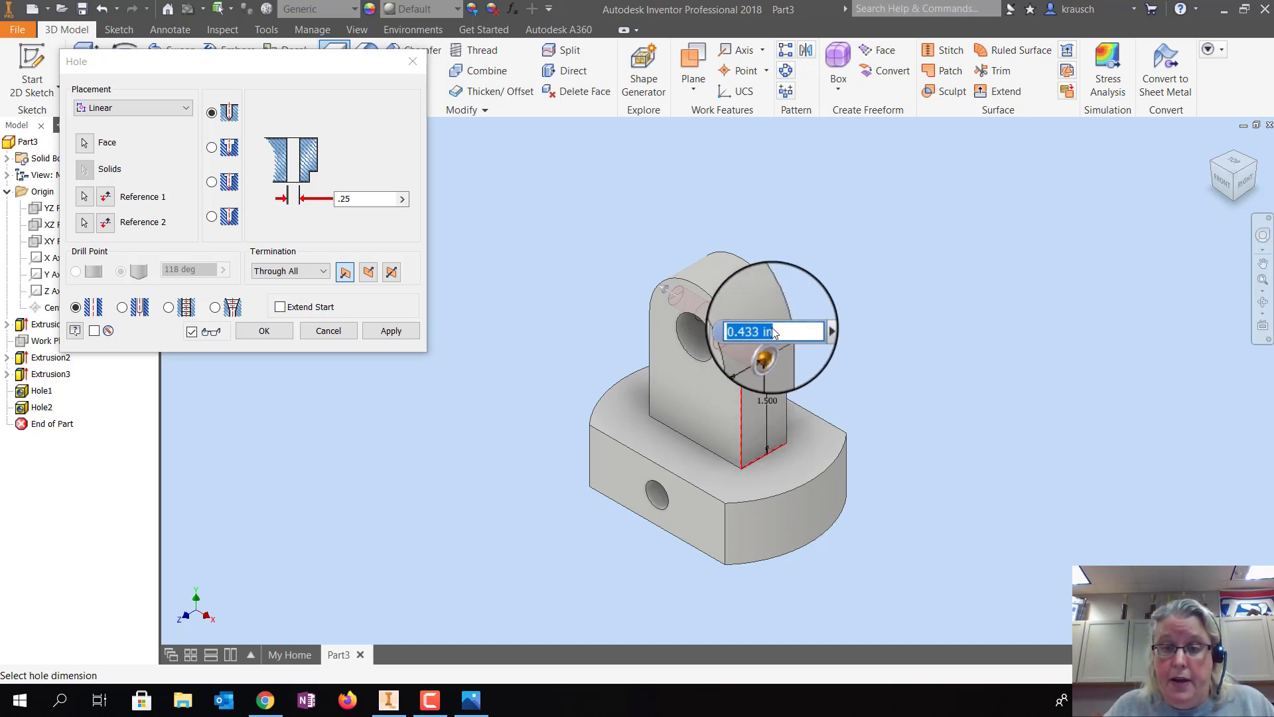
click(770, 329)
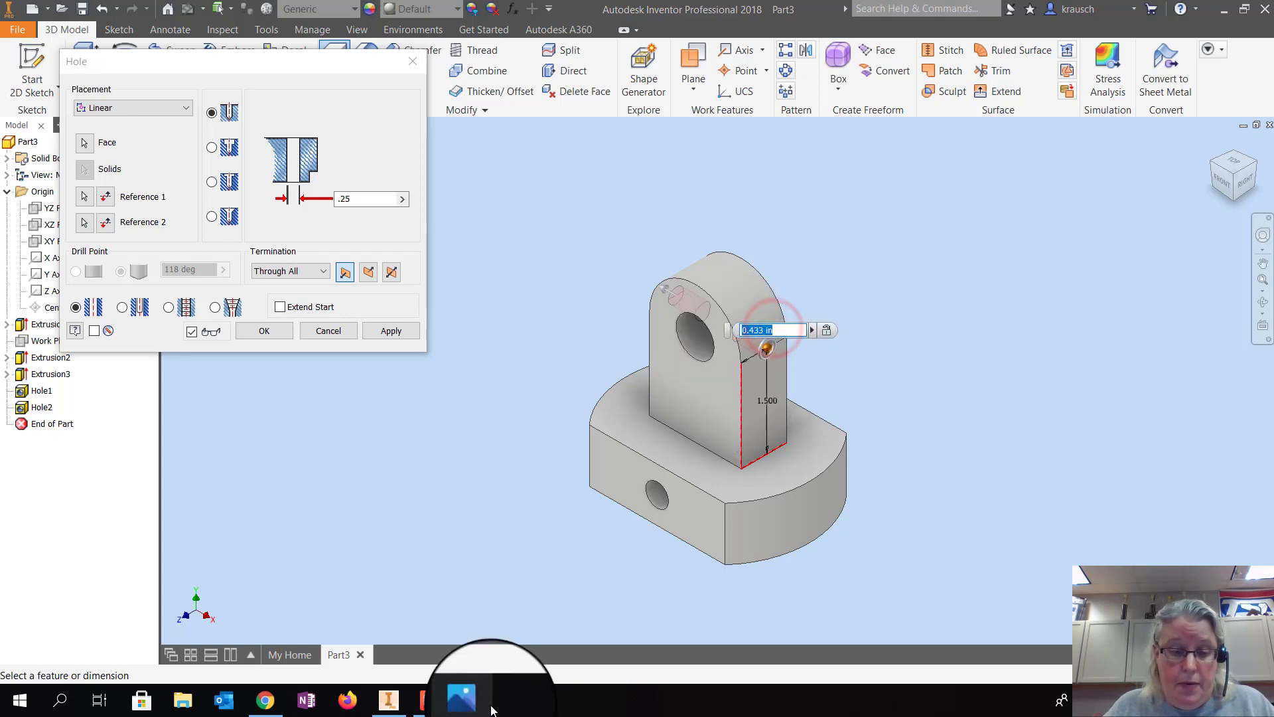
click(471, 700)
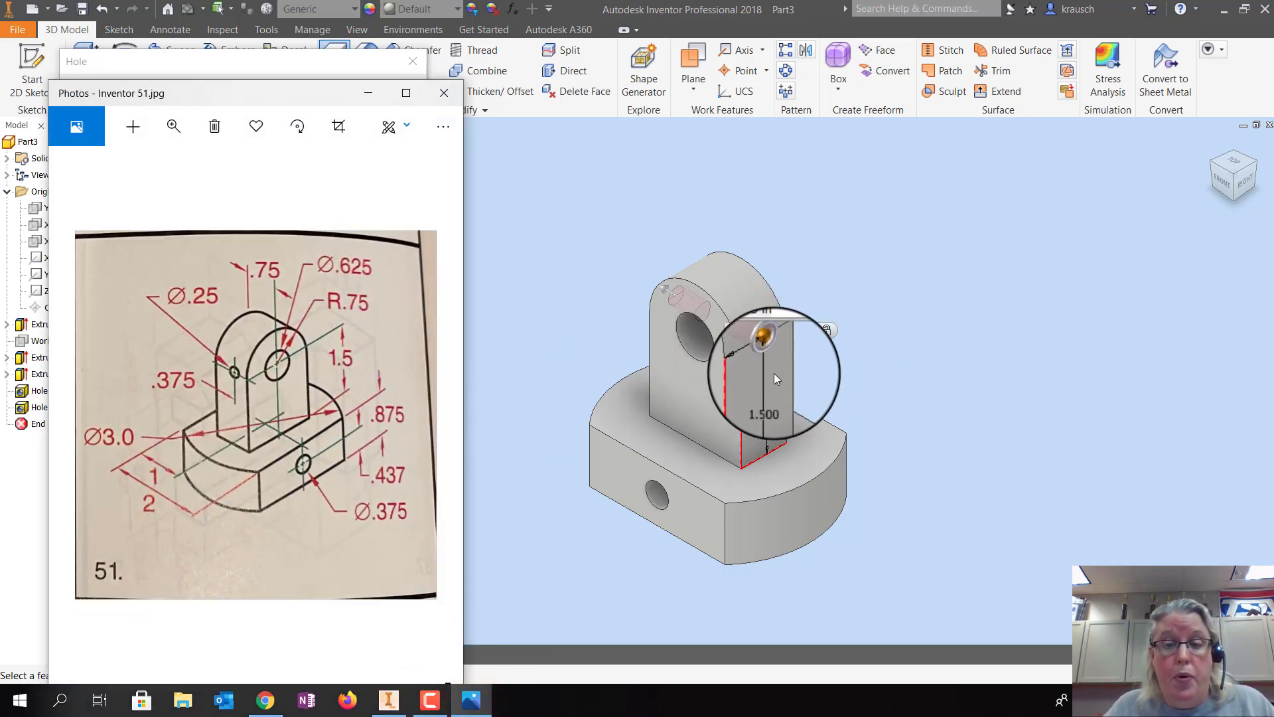
click(749, 330)
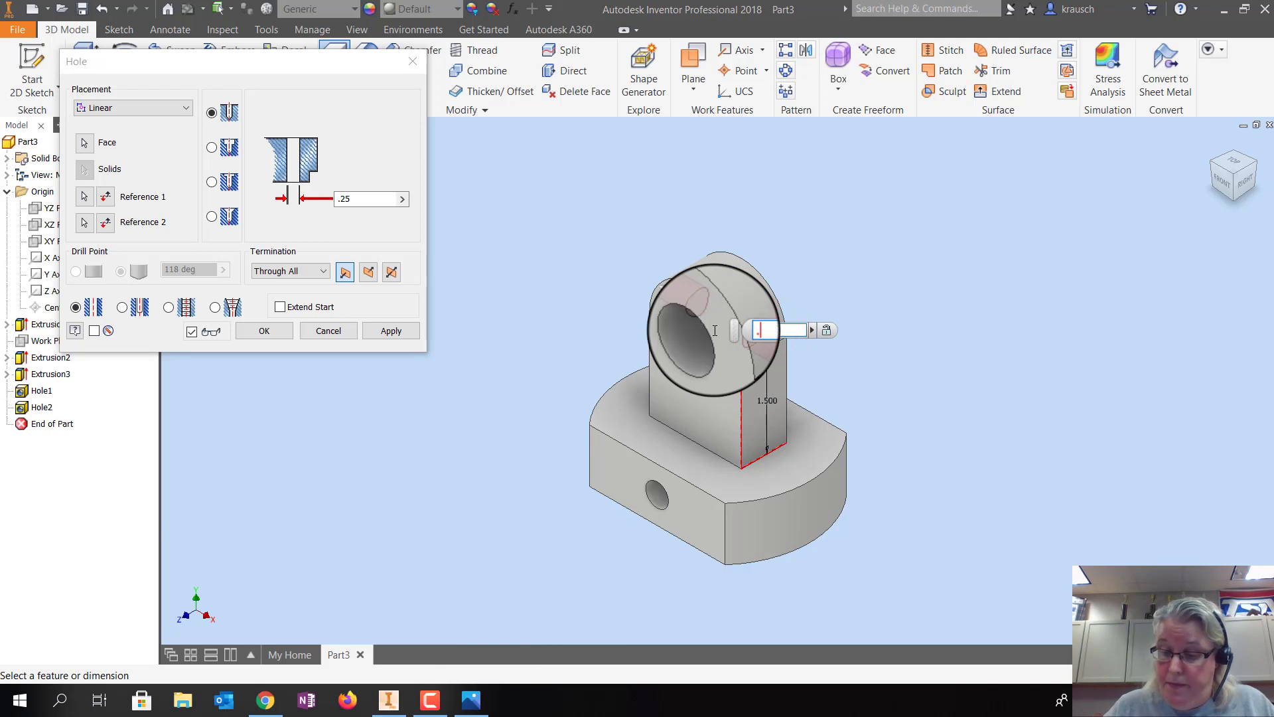
key(Return)
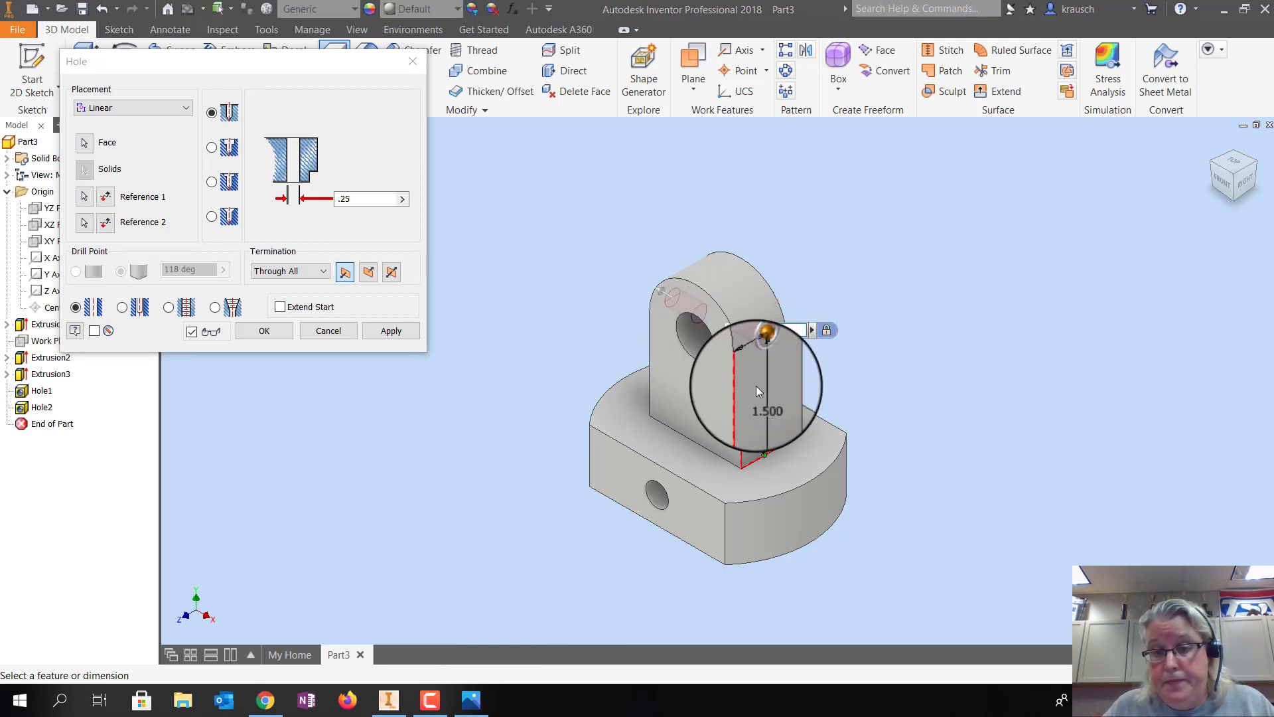
click(970, 299)
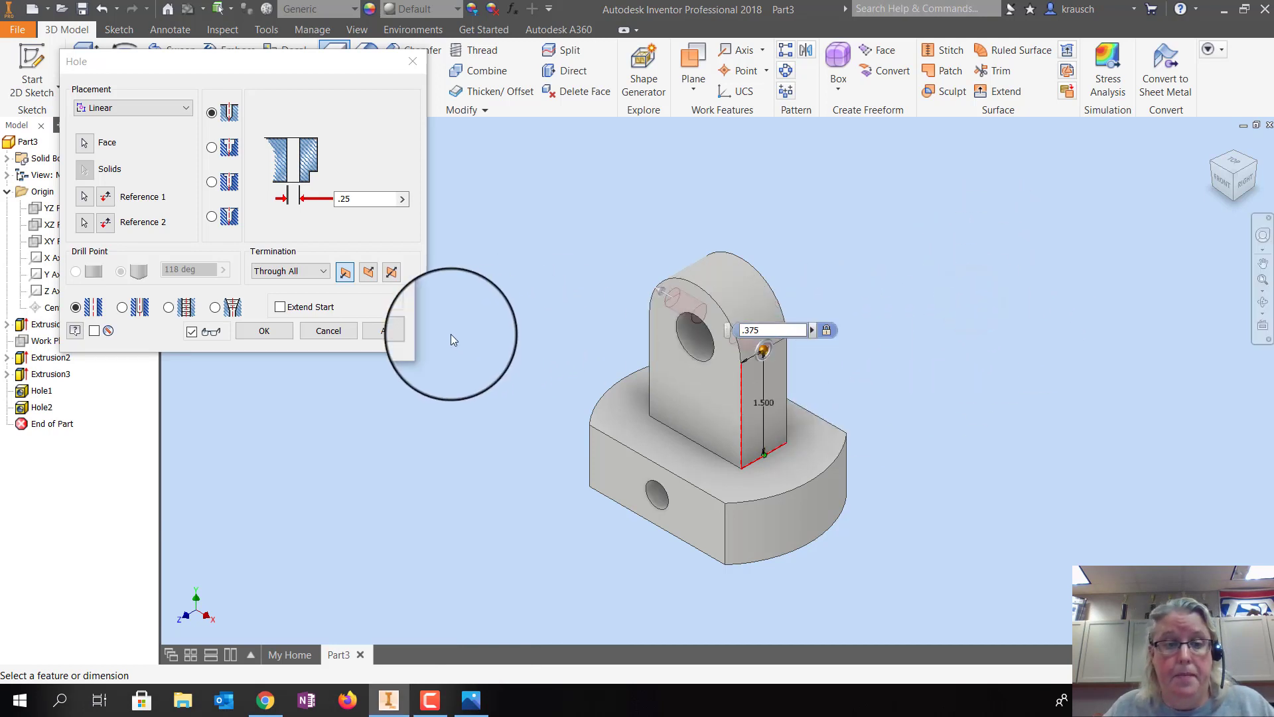
click(388, 331)
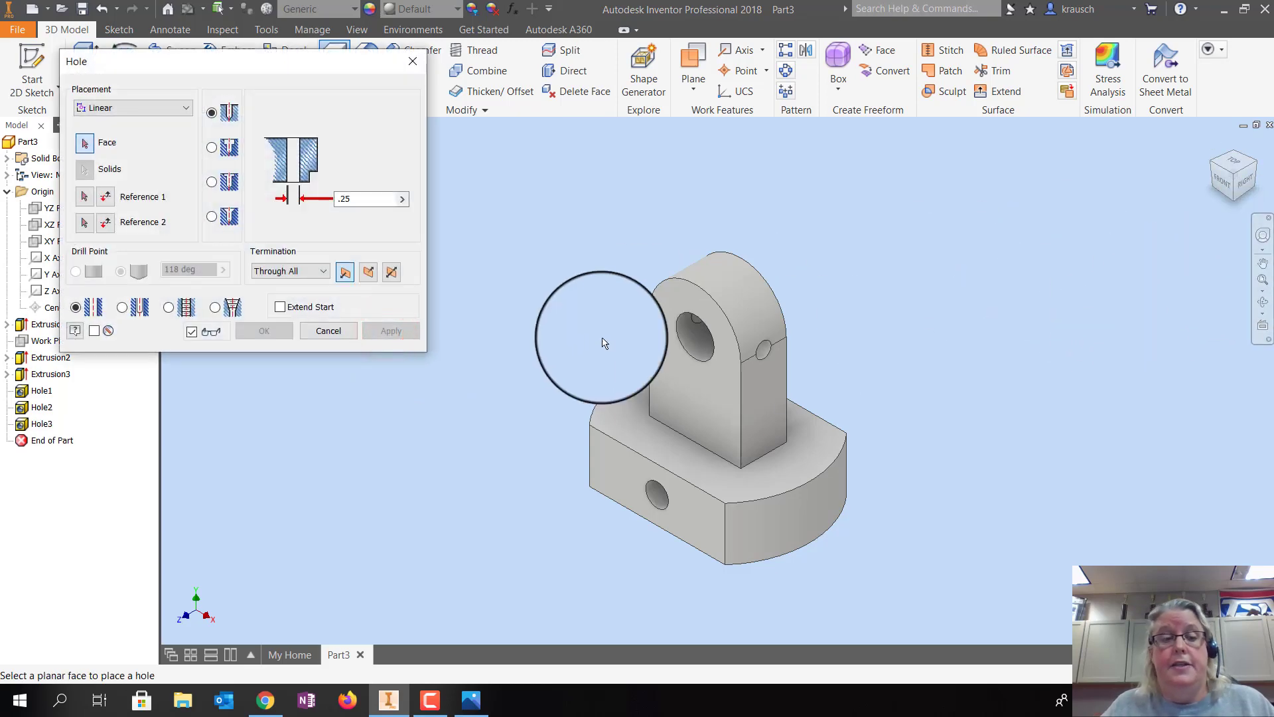
click(412, 61)
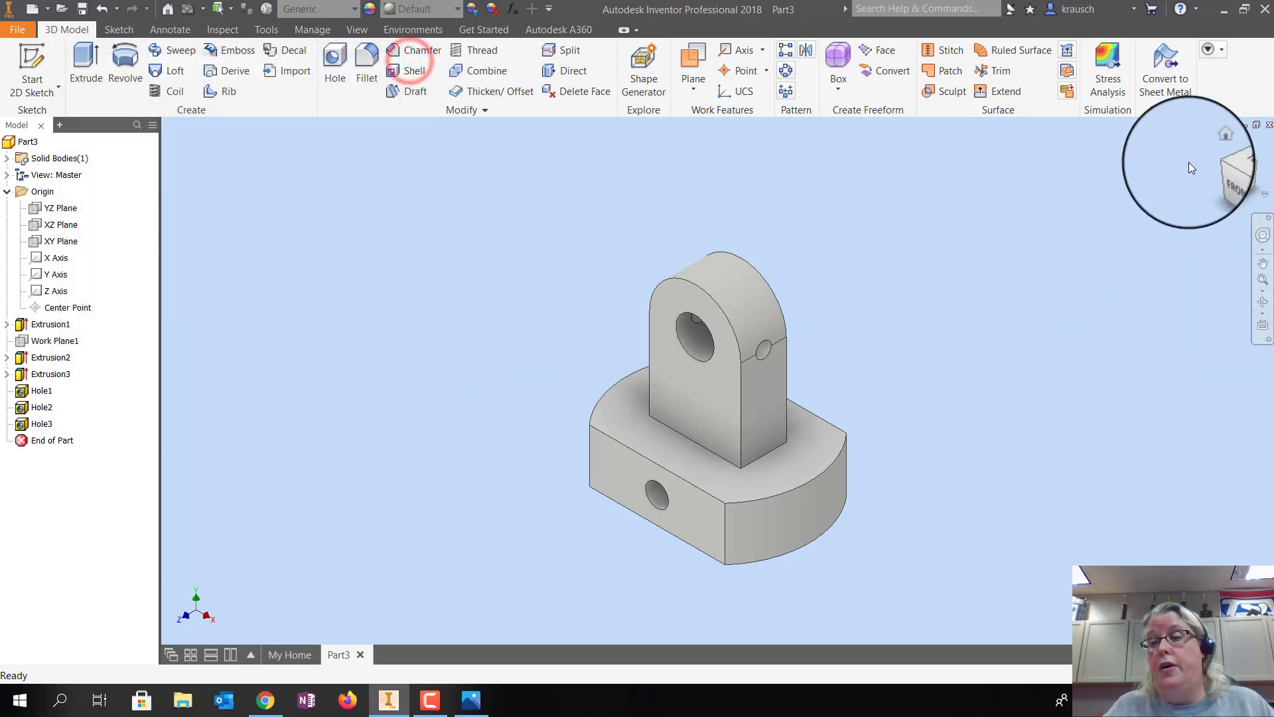
Examine the part from the back and front, and compare it with the reference drawing
click(1236, 150)
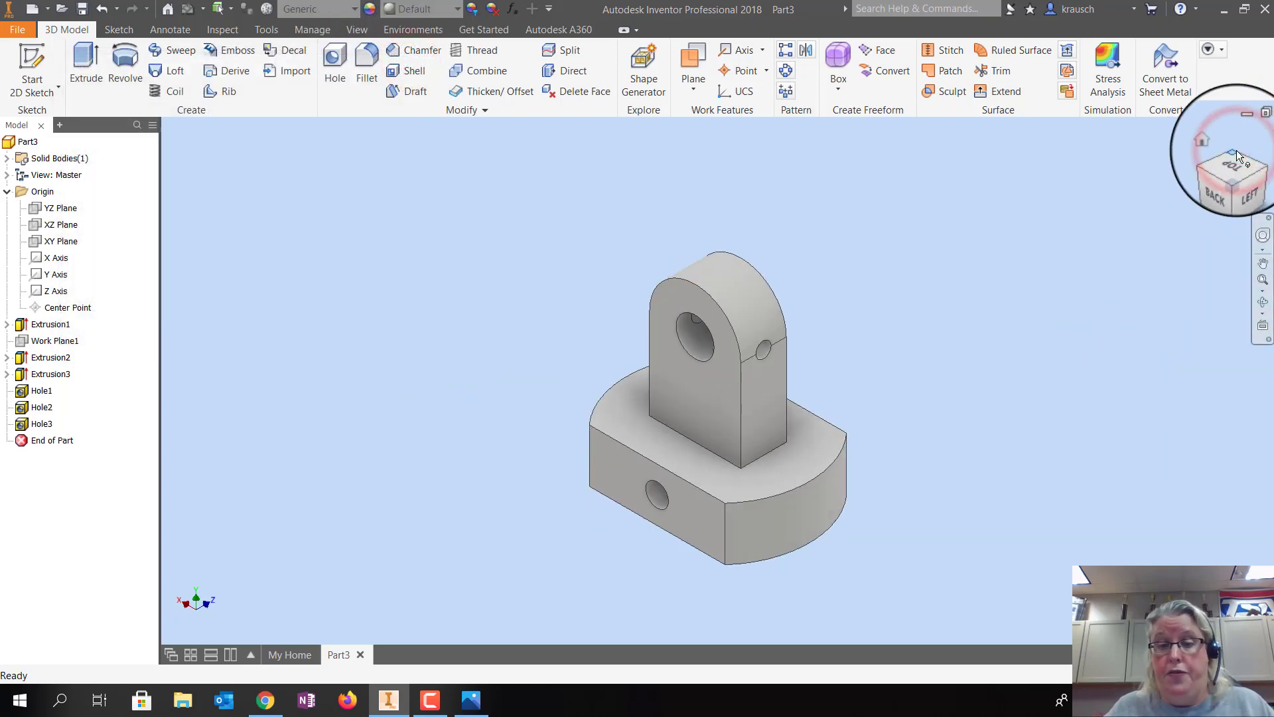
click(1236, 153)
click(1236, 153)
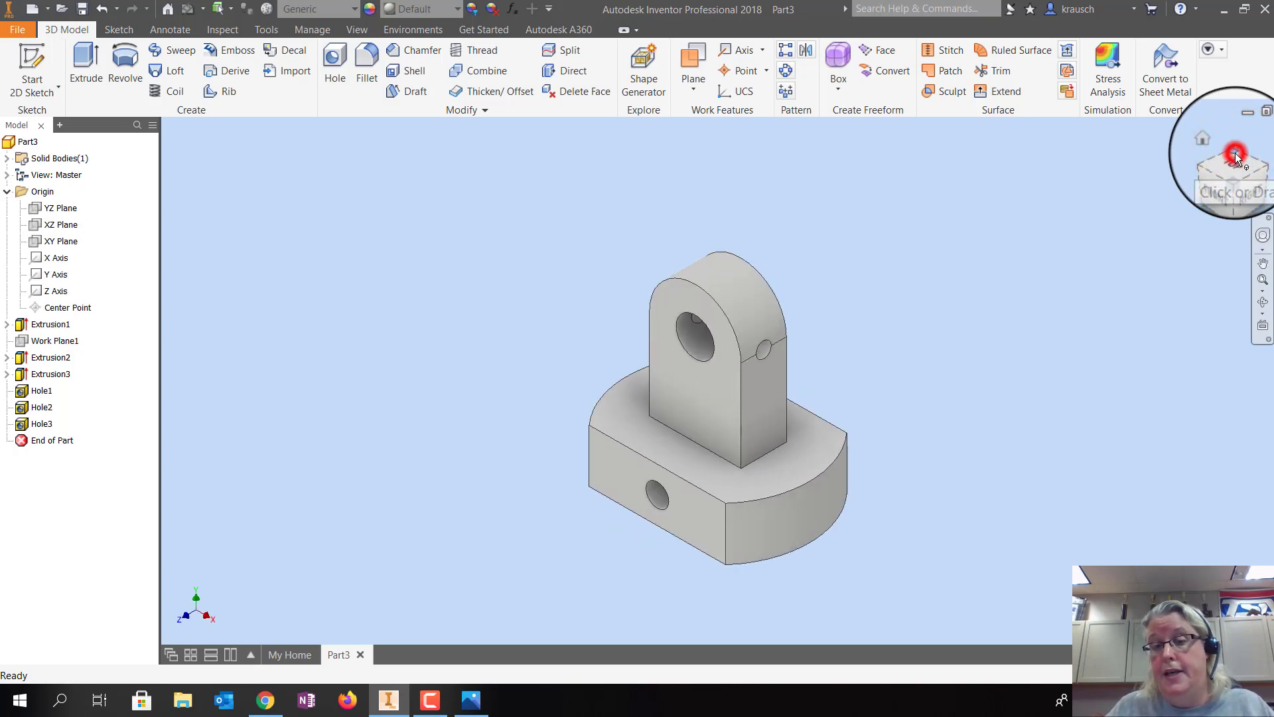
click(1208, 144)
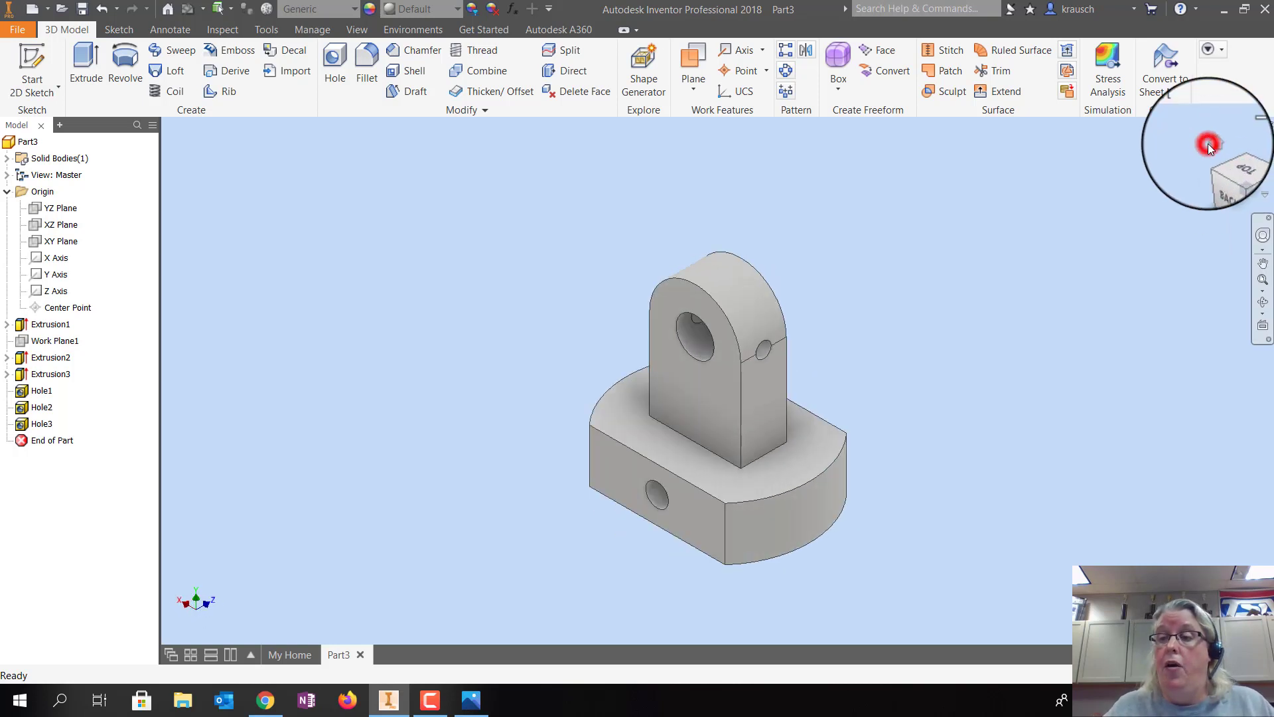
click(1216, 142)
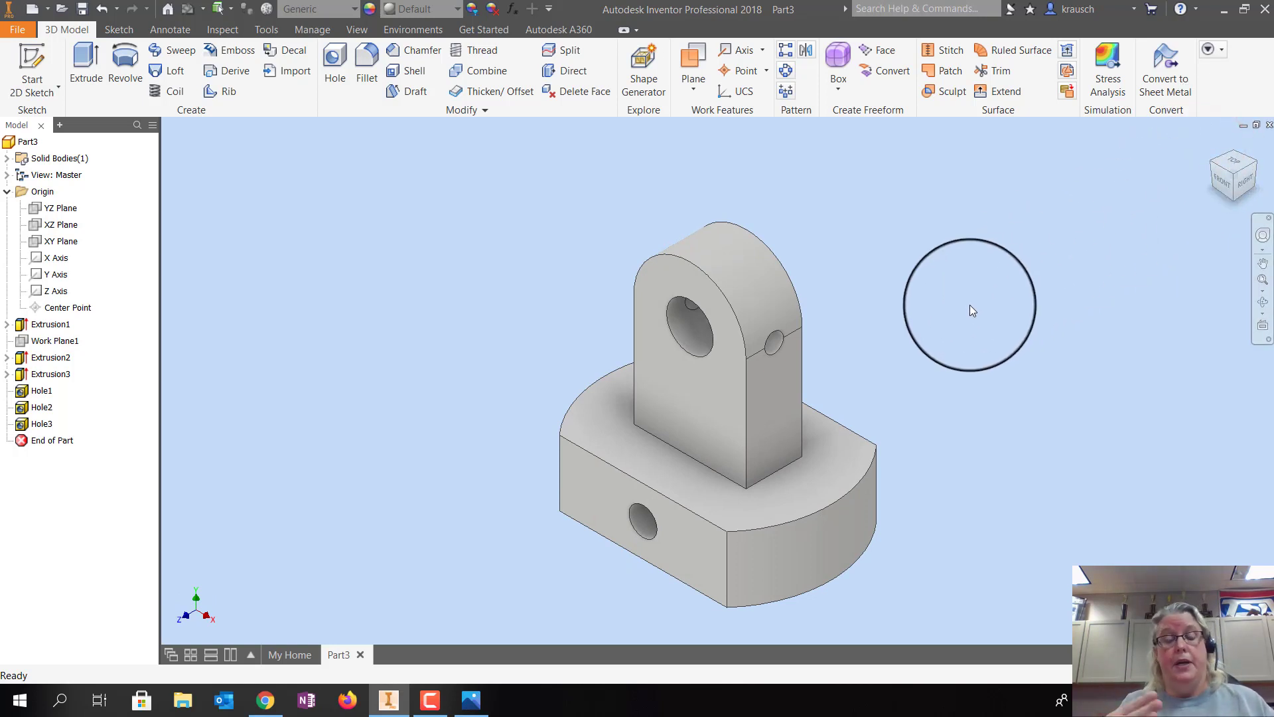
click(469, 700)
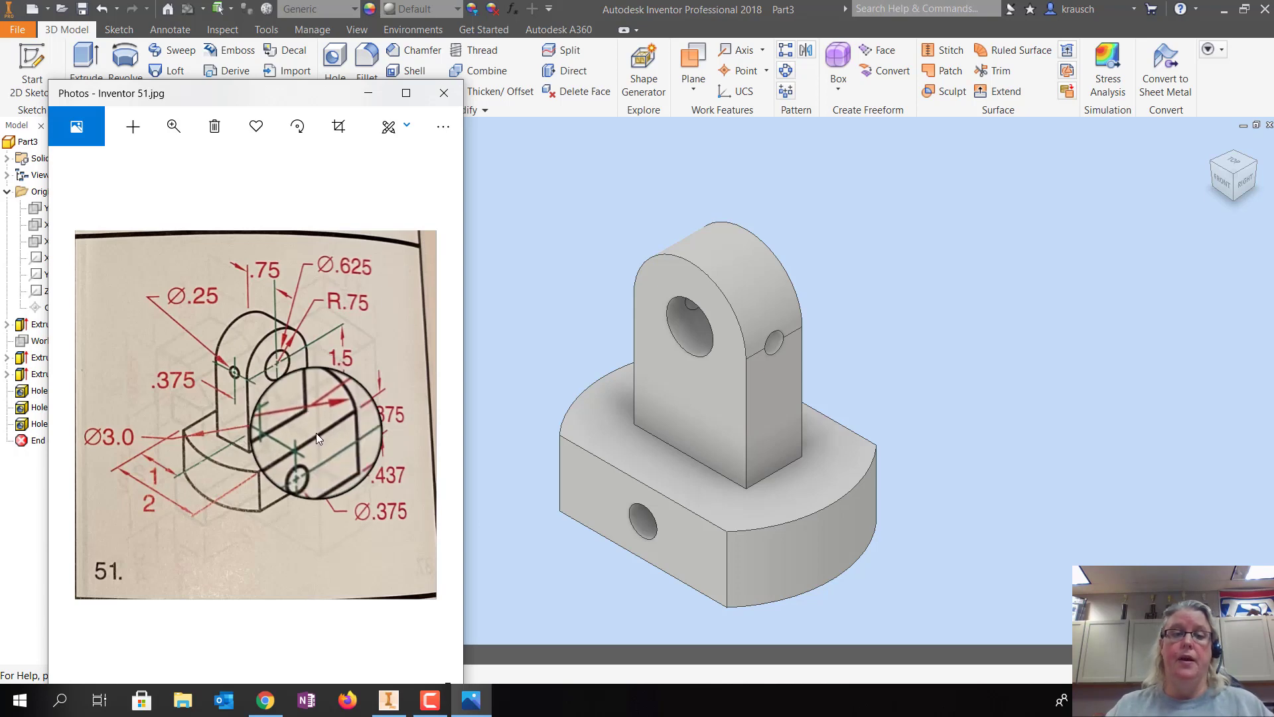
click(369, 93)
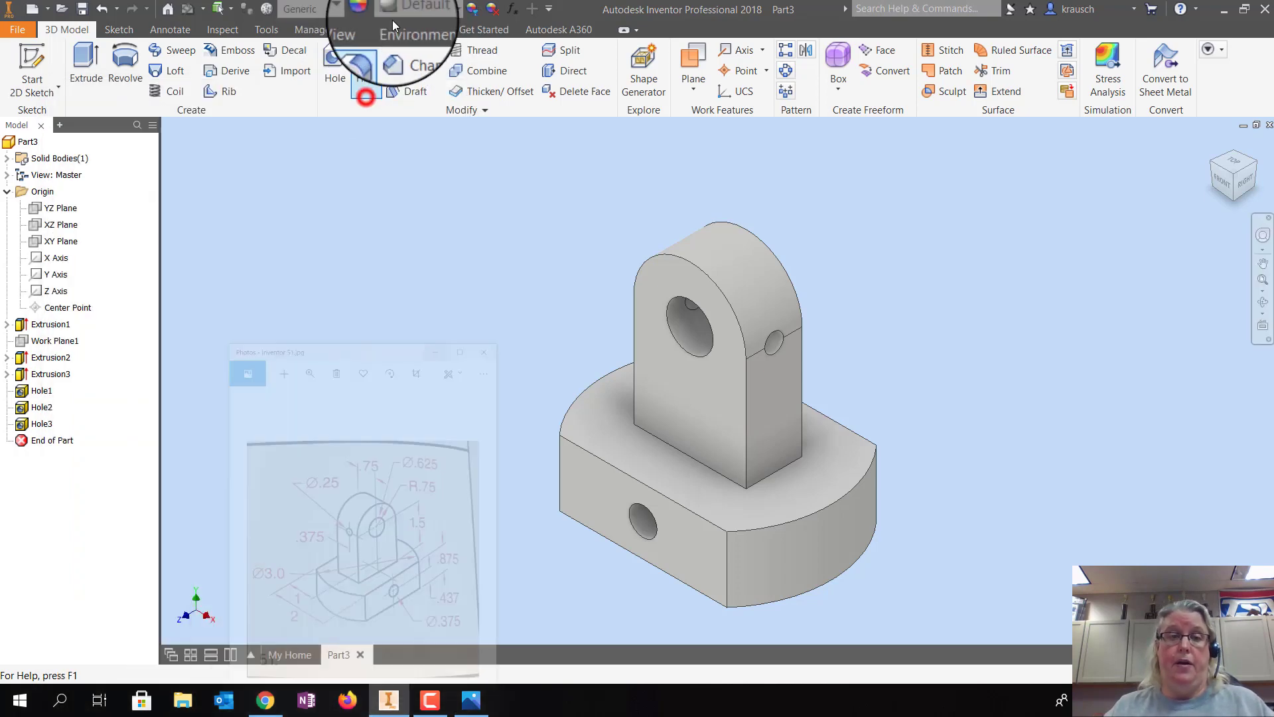
Apply the Sky Blue Dark appearance from the Inventor Material Library to the part
click(398, 9)
scroll(369, 206, down, 10)
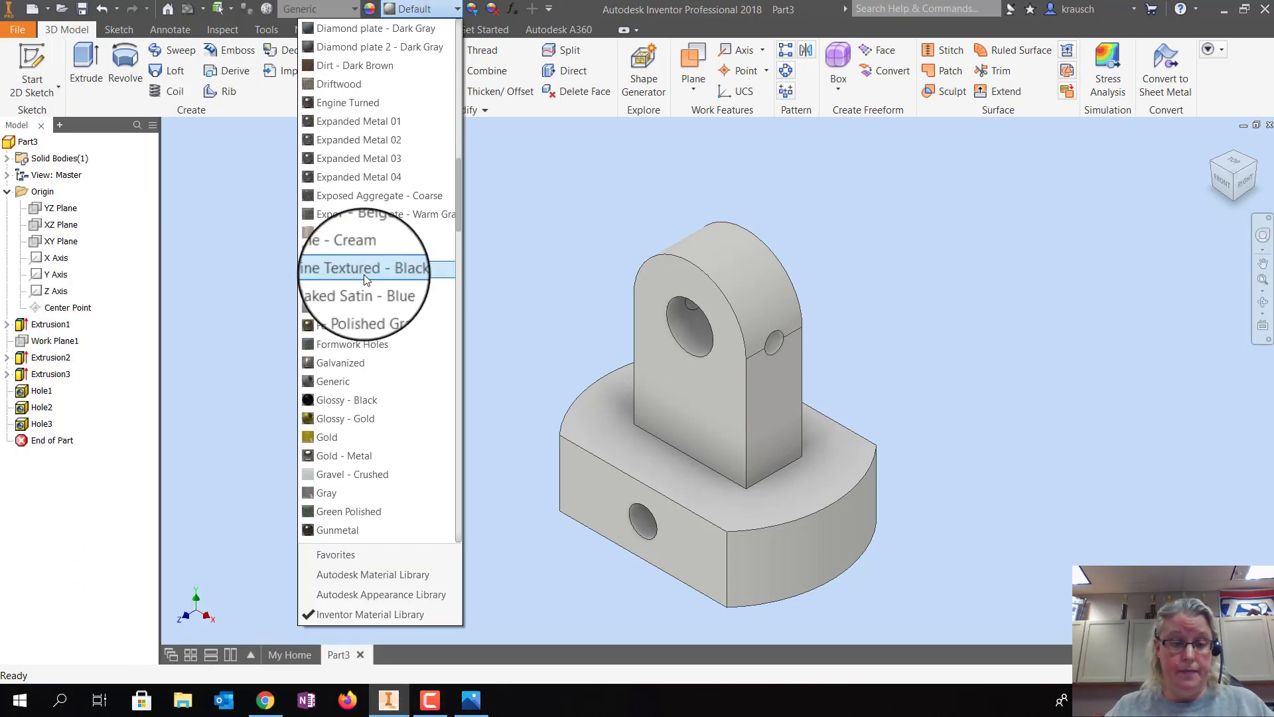
scroll(368, 372, down, 7)
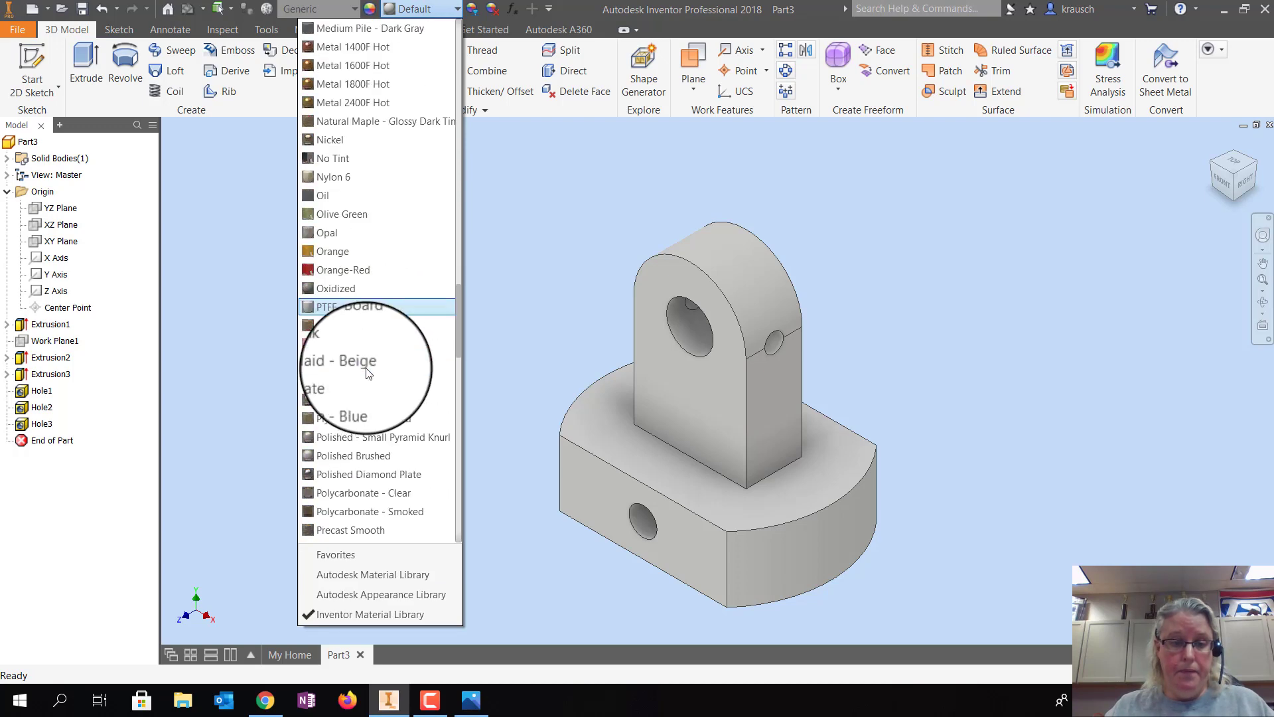
scroll(368, 373, down, 3)
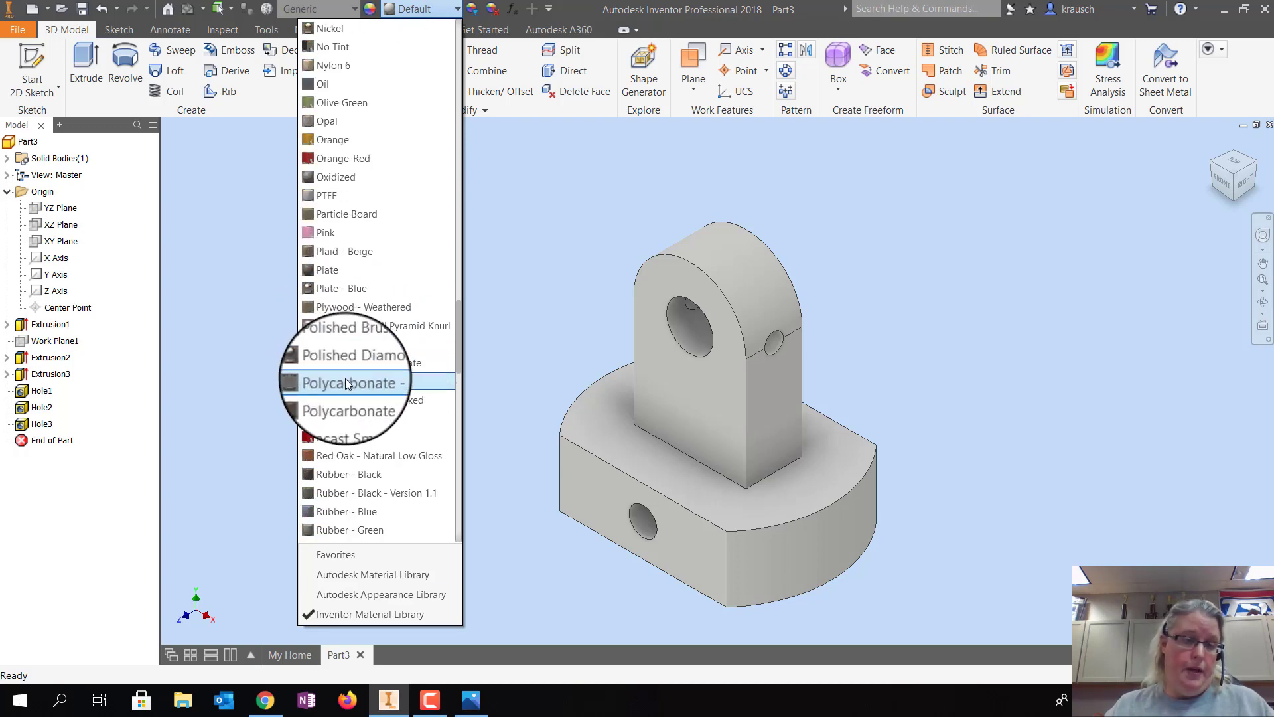
scroll(352, 425, down, 3)
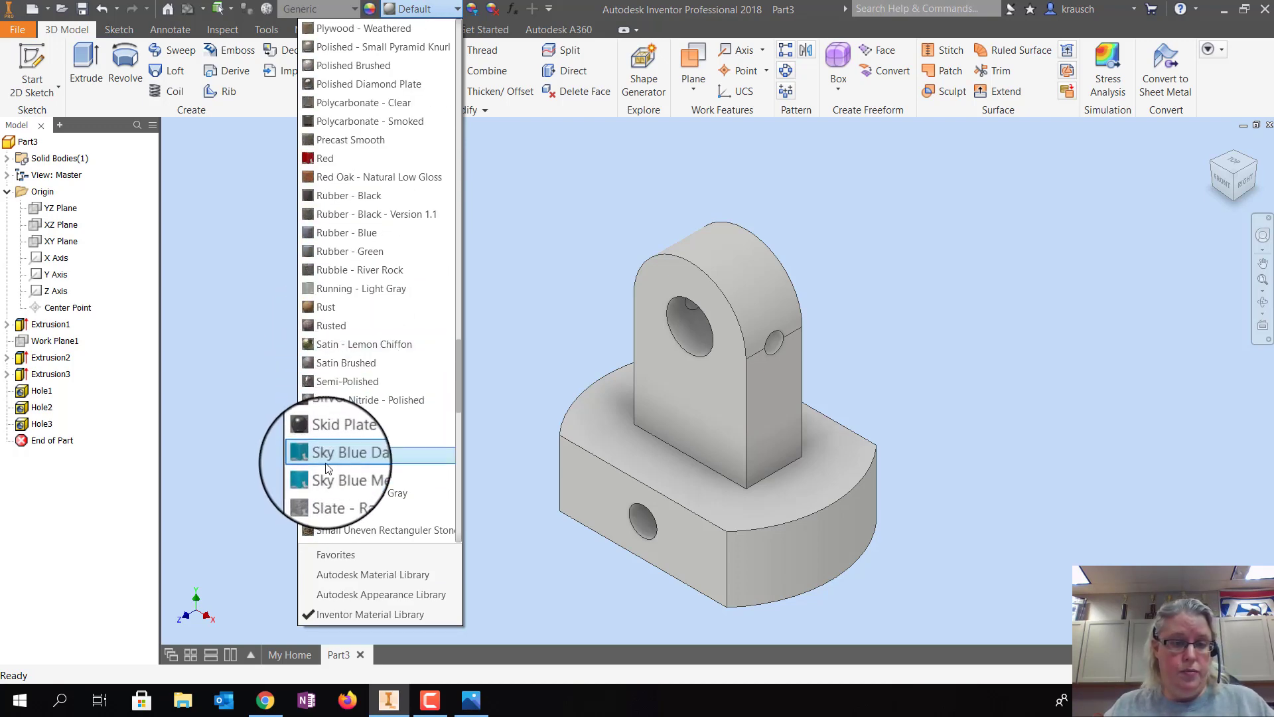
click(325, 460)
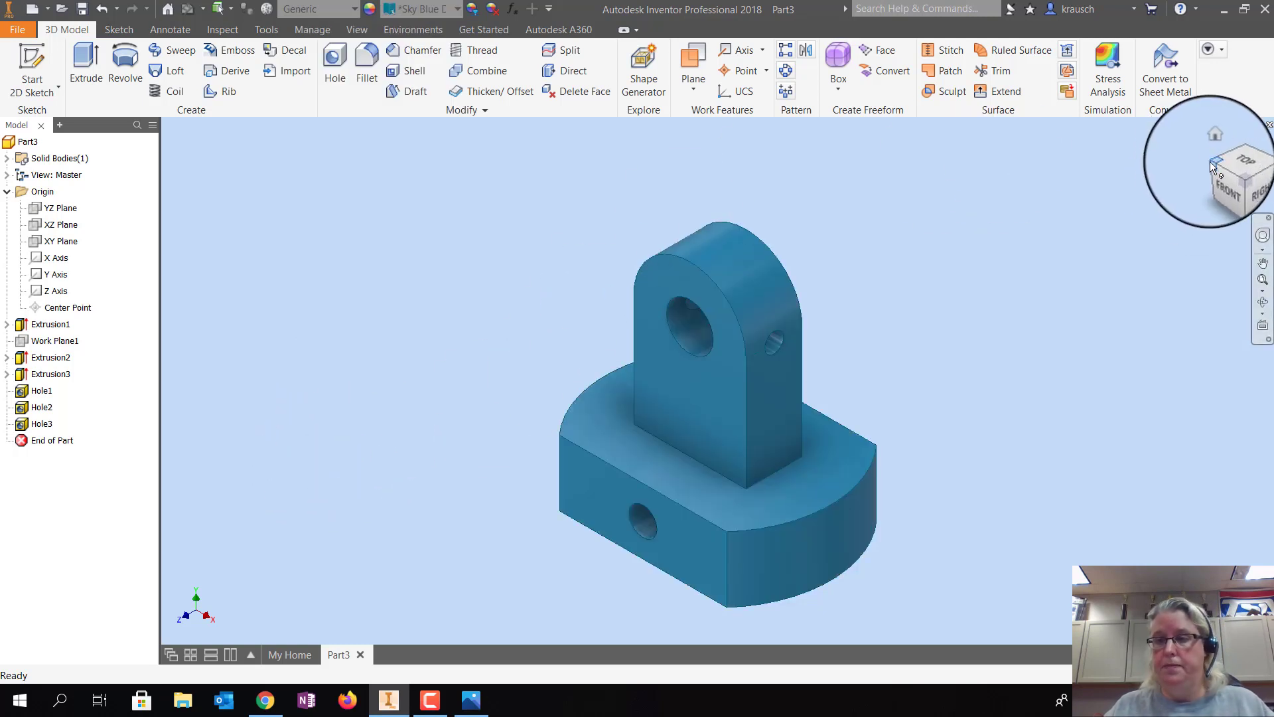
click(1209, 162)
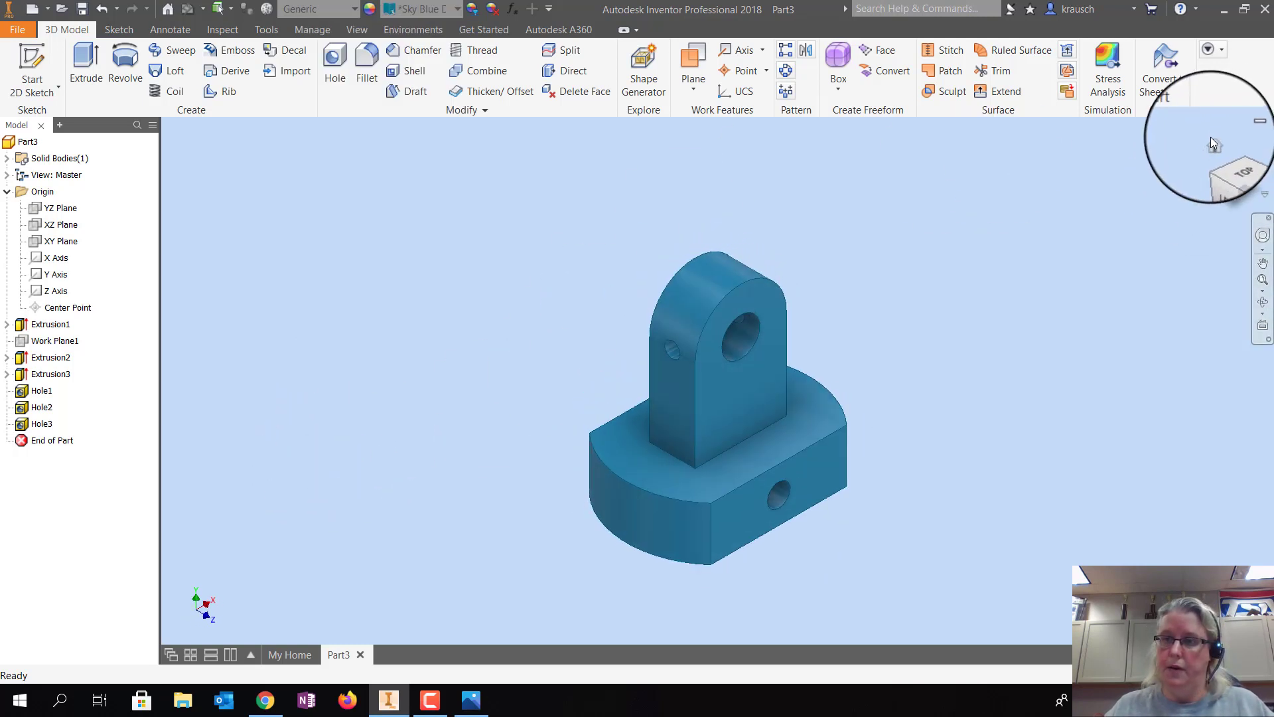
click(1212, 148)
Save the part as Inventor 51 in the Inventor Drawings folder
click(15, 30)
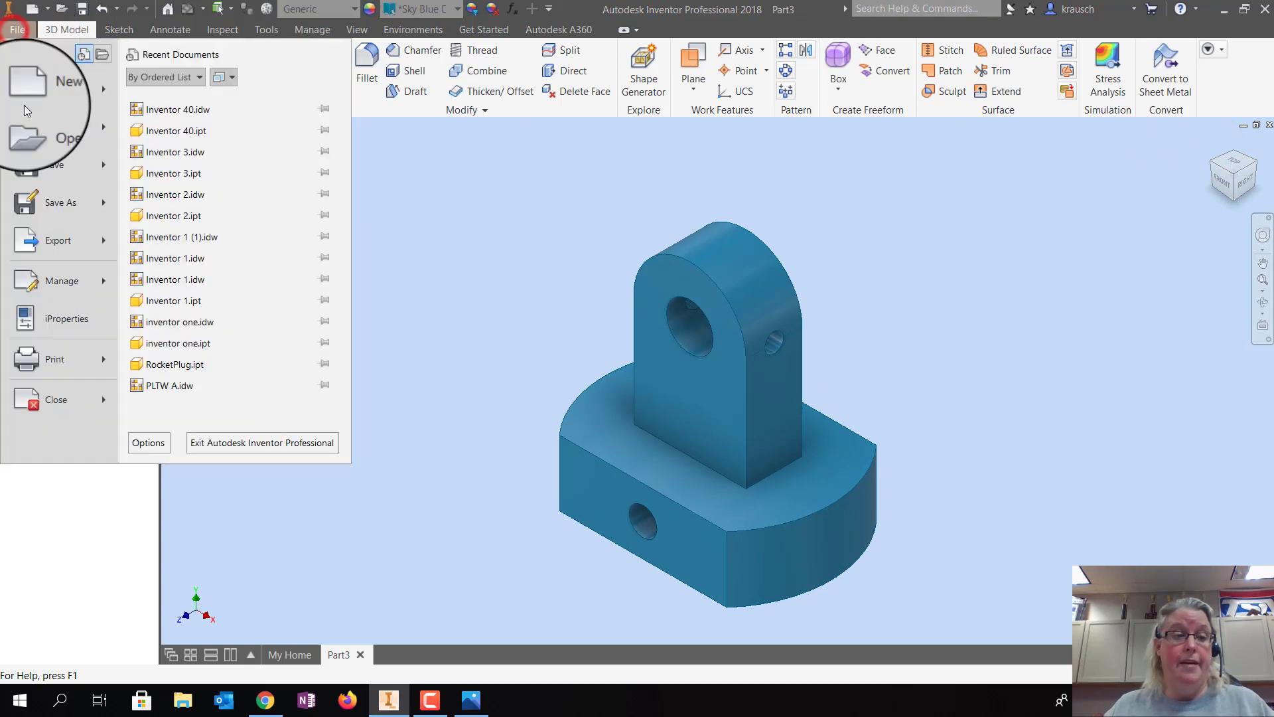
click(45, 207)
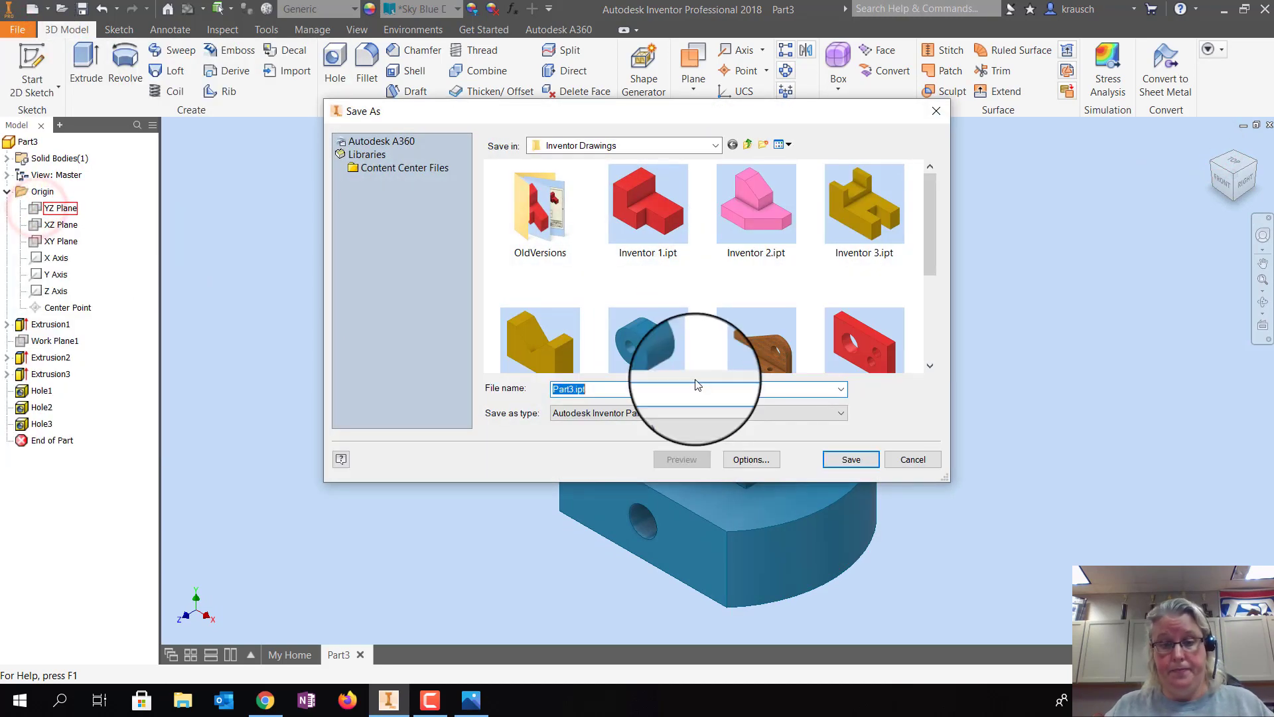
text(Inventor )
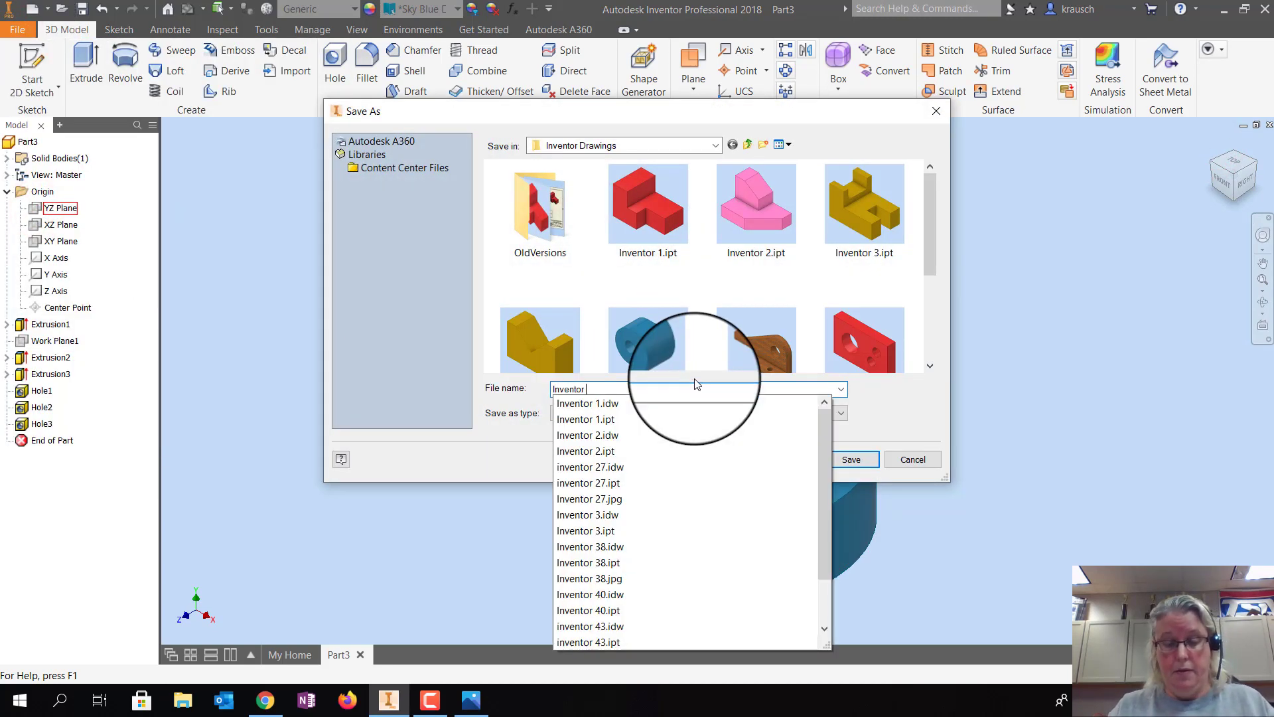
text(51)
key(Return)
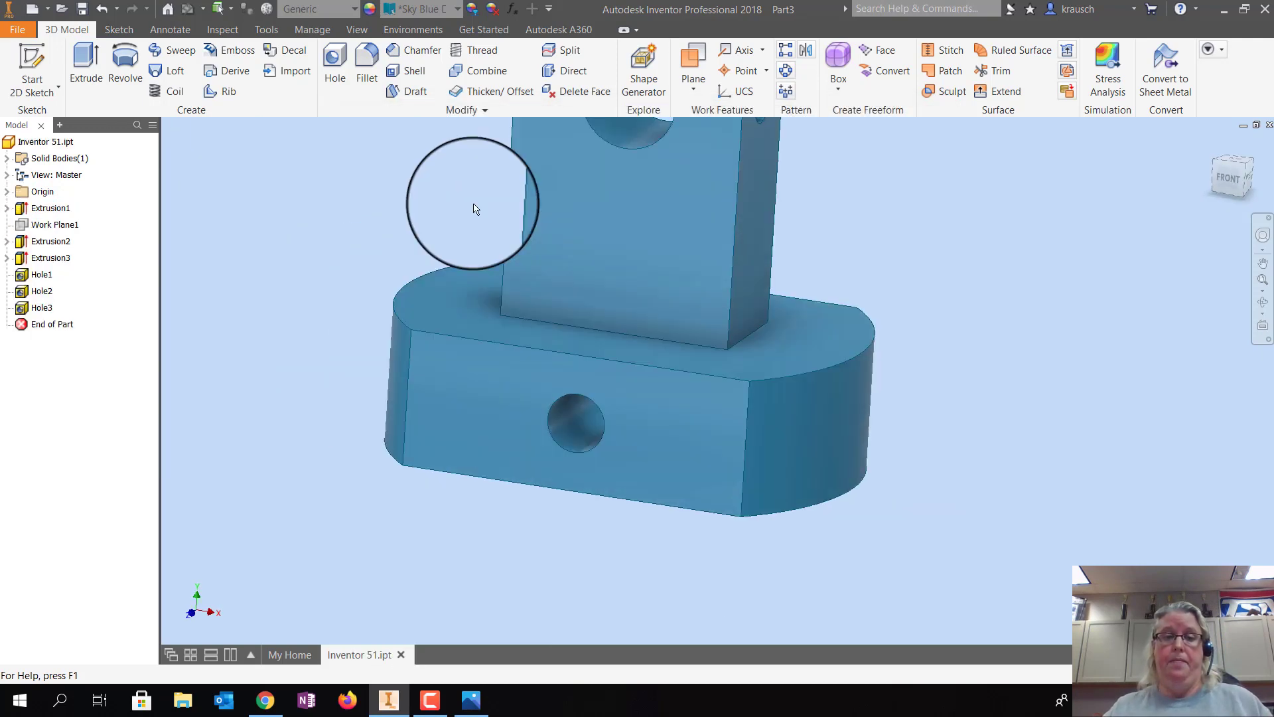
Create a new drawing file from the PLTW A.idw template
click(24, 25)
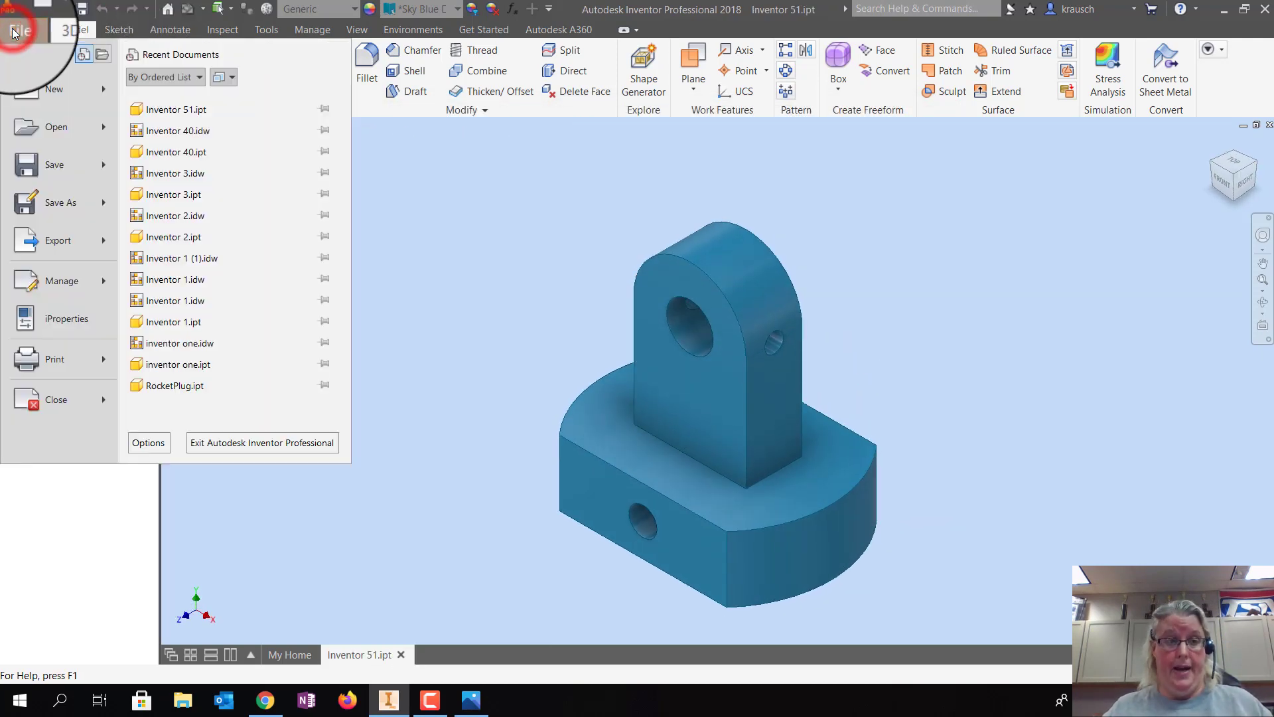
click(28, 98)
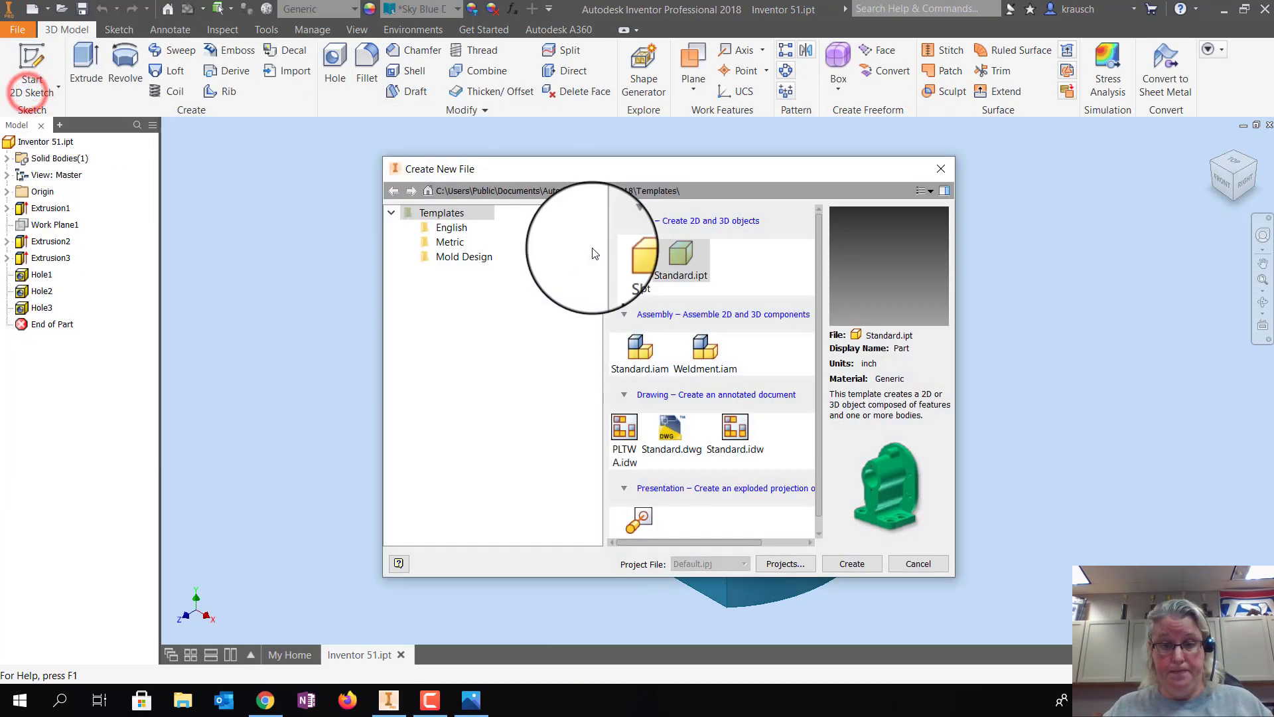
click(621, 438)
click(844, 561)
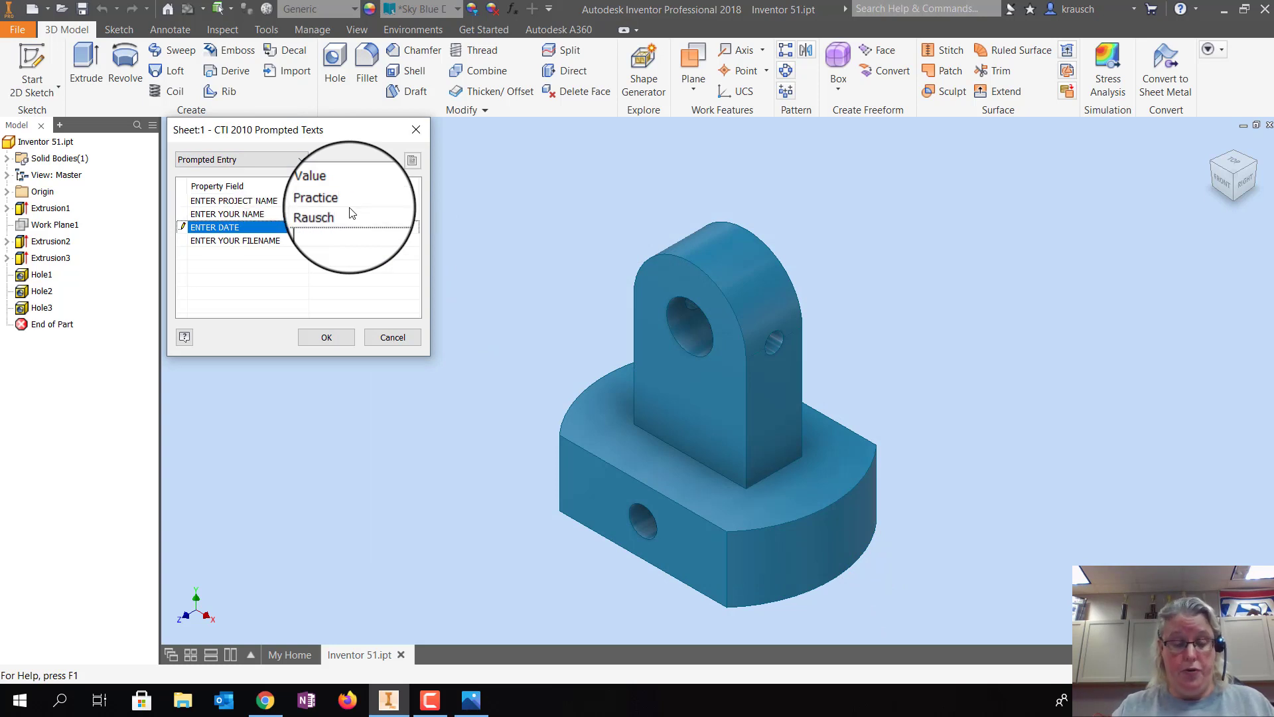
Fill in the title block prompts with project name Practice, the drafter's name, date 22-APR and filename Inventor 51
key(Return)
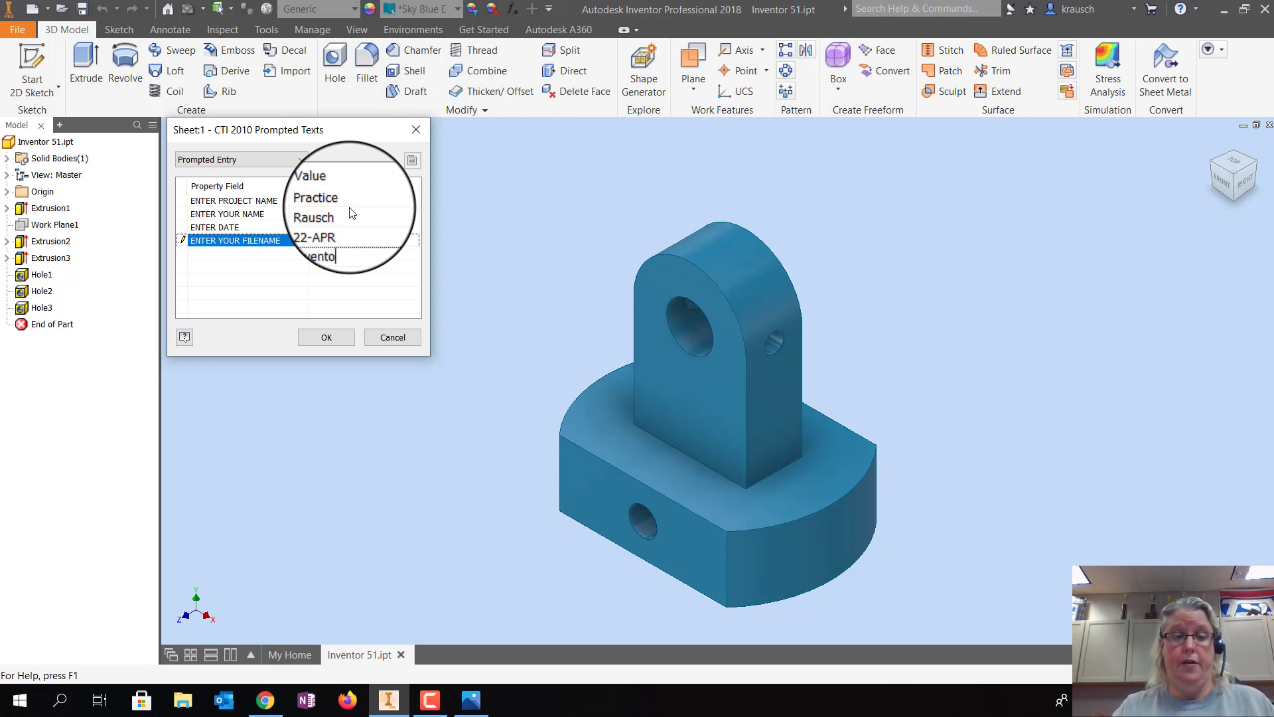
click(317, 338)
click(600, 418)
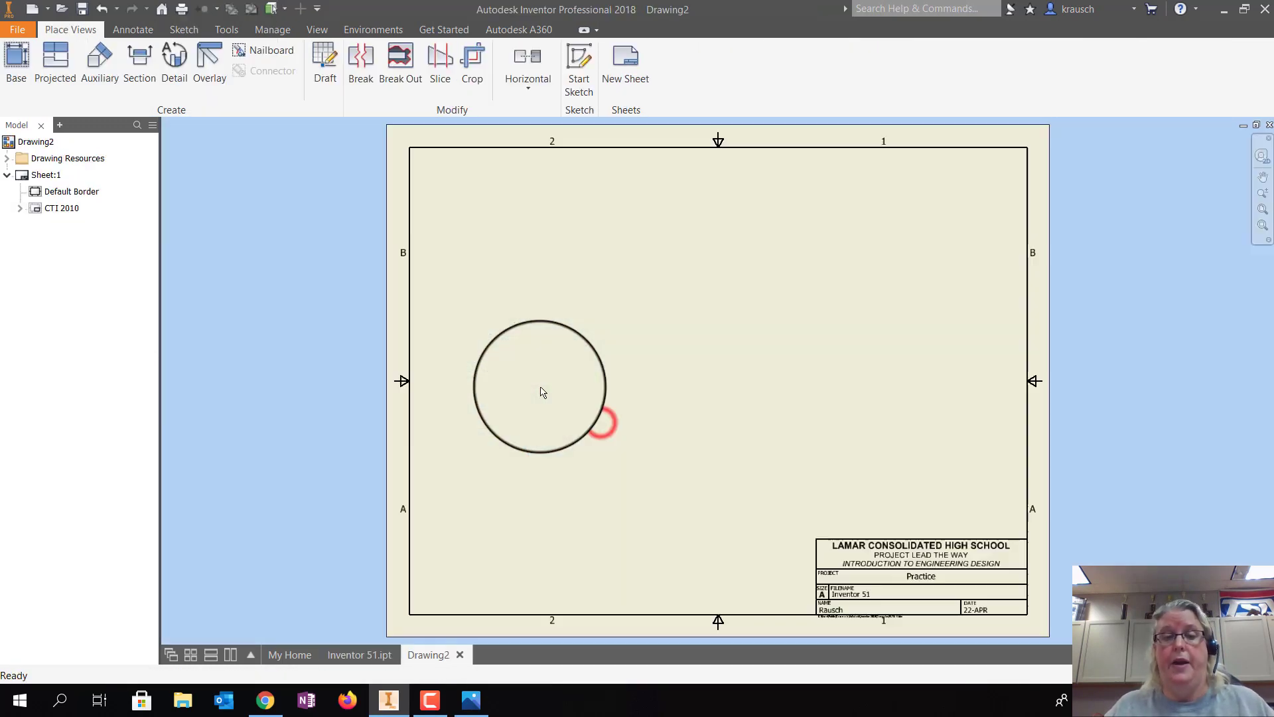
Place a front base view of Inventor 51.ipt with projected top, right side and isometric views at scale .75
click(19, 64)
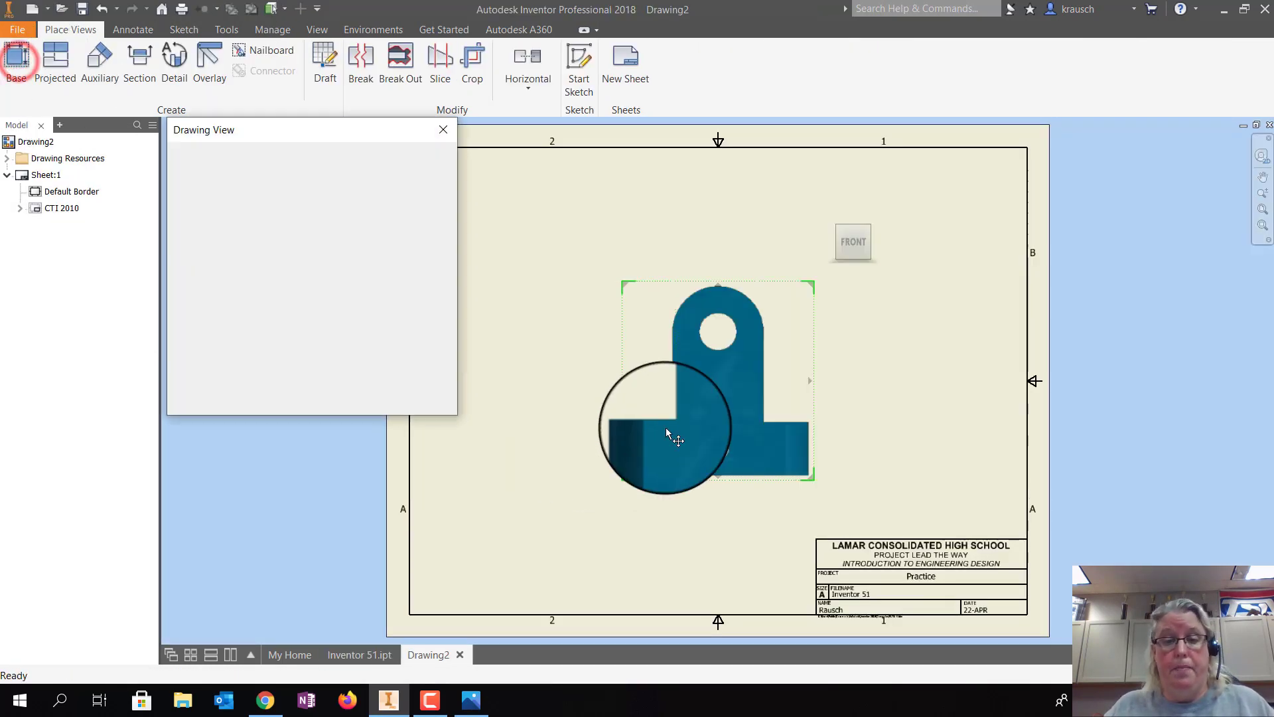
click(715, 222)
click(921, 438)
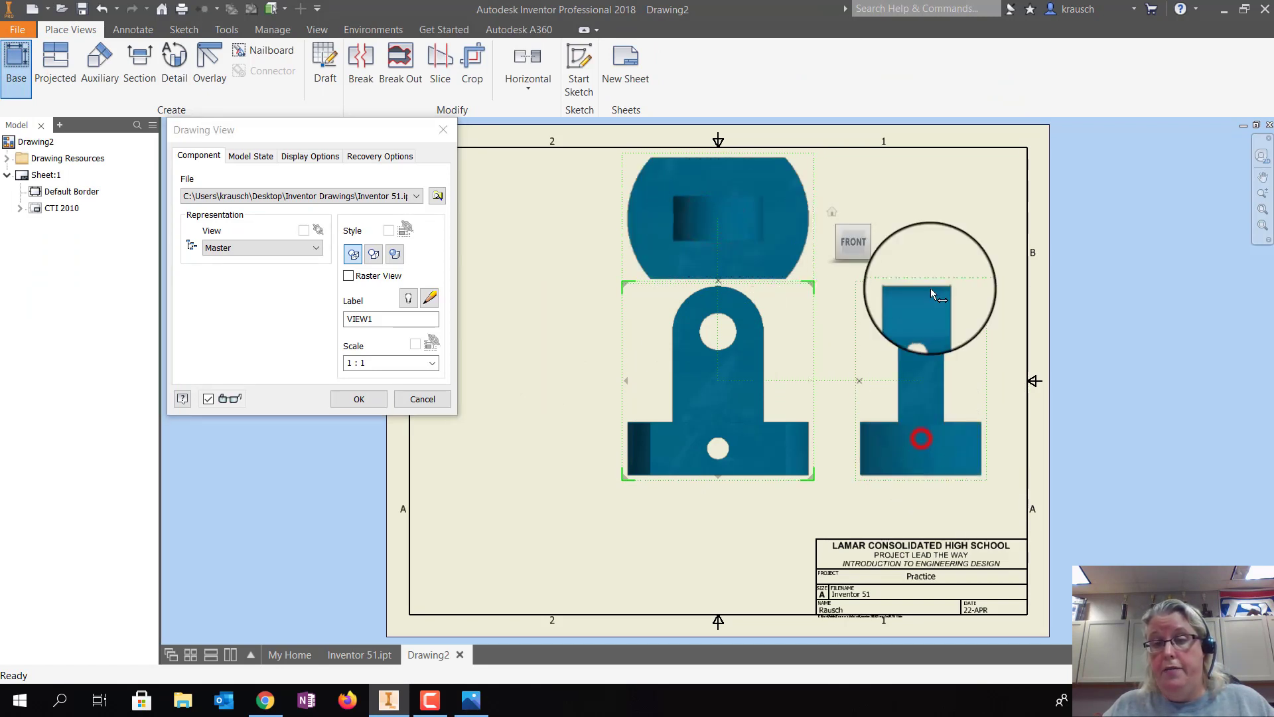
click(935, 244)
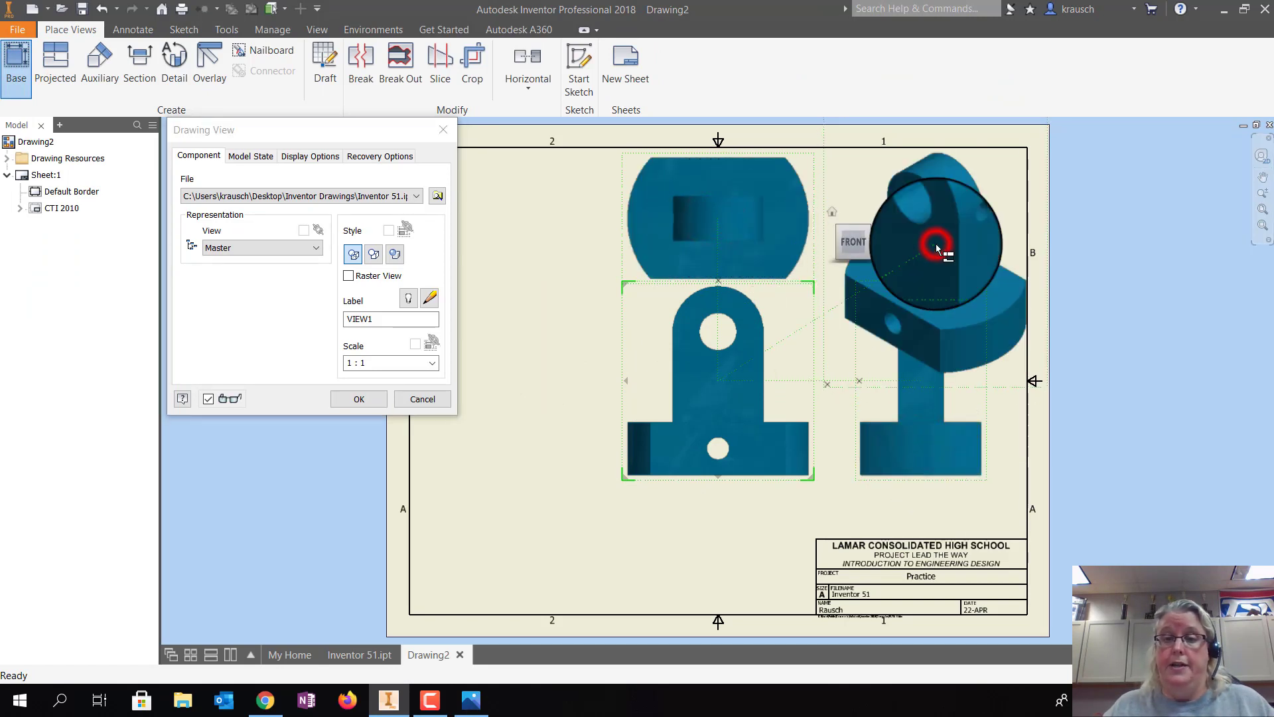
click(391, 361)
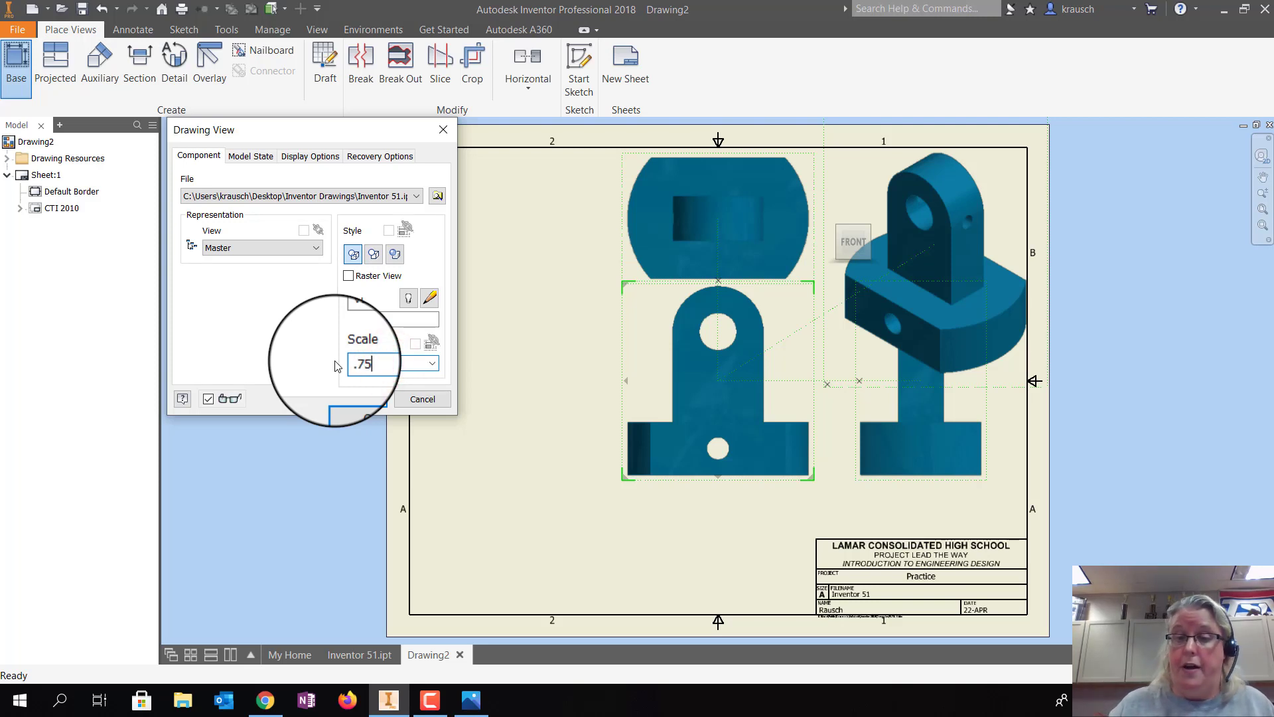
click(349, 401)
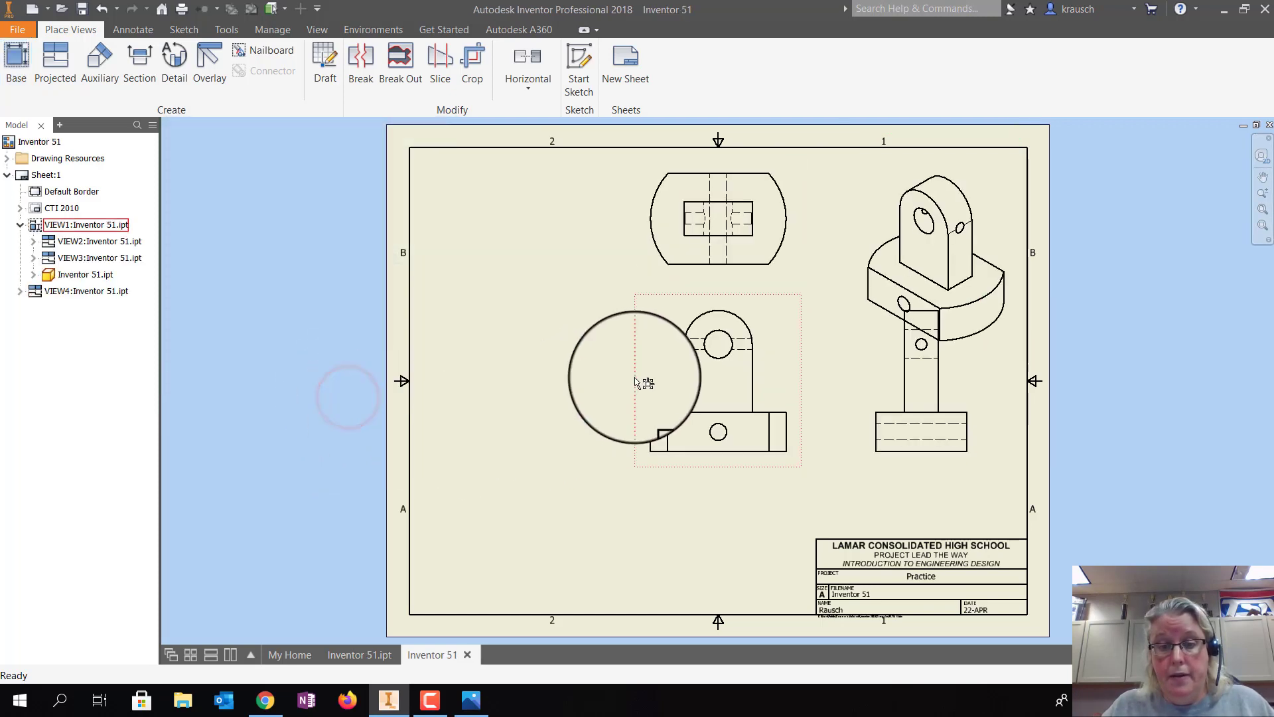
Reposition the front view down and to the left, and shift the isometric view clear of the side view
drag(637, 381, 556, 451)
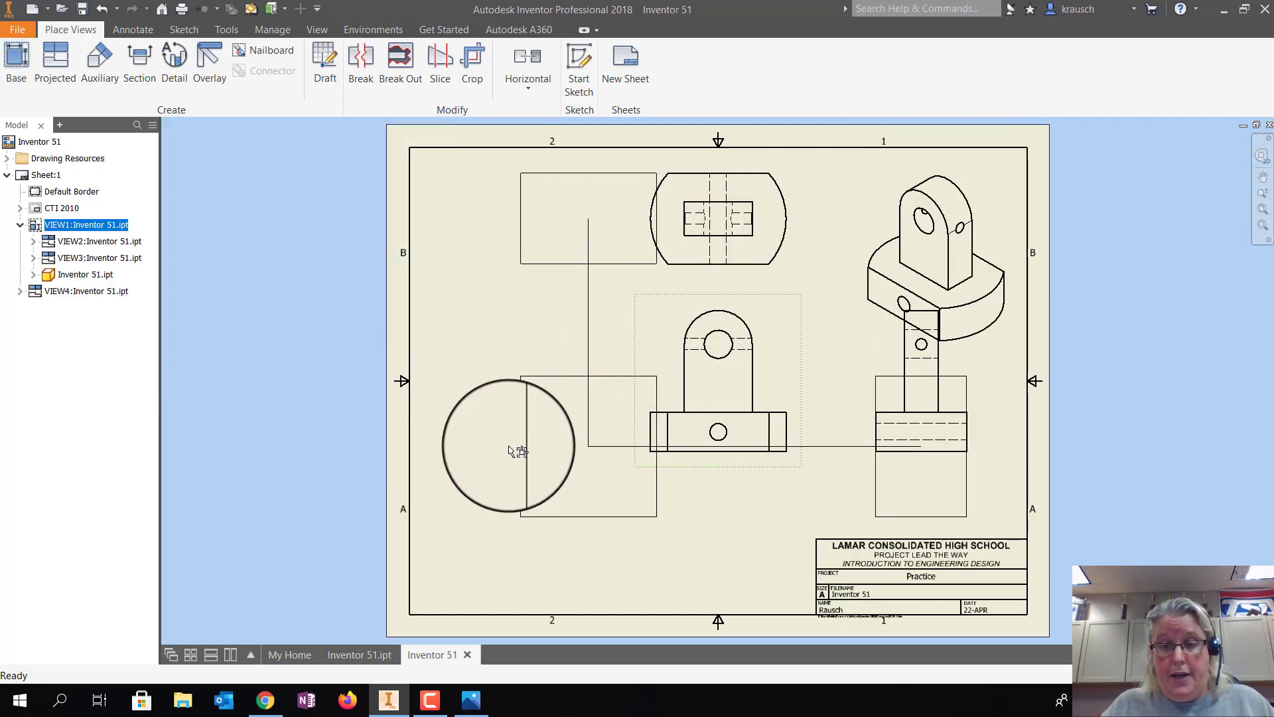
click(849, 269)
drag(850, 269, 843, 260)
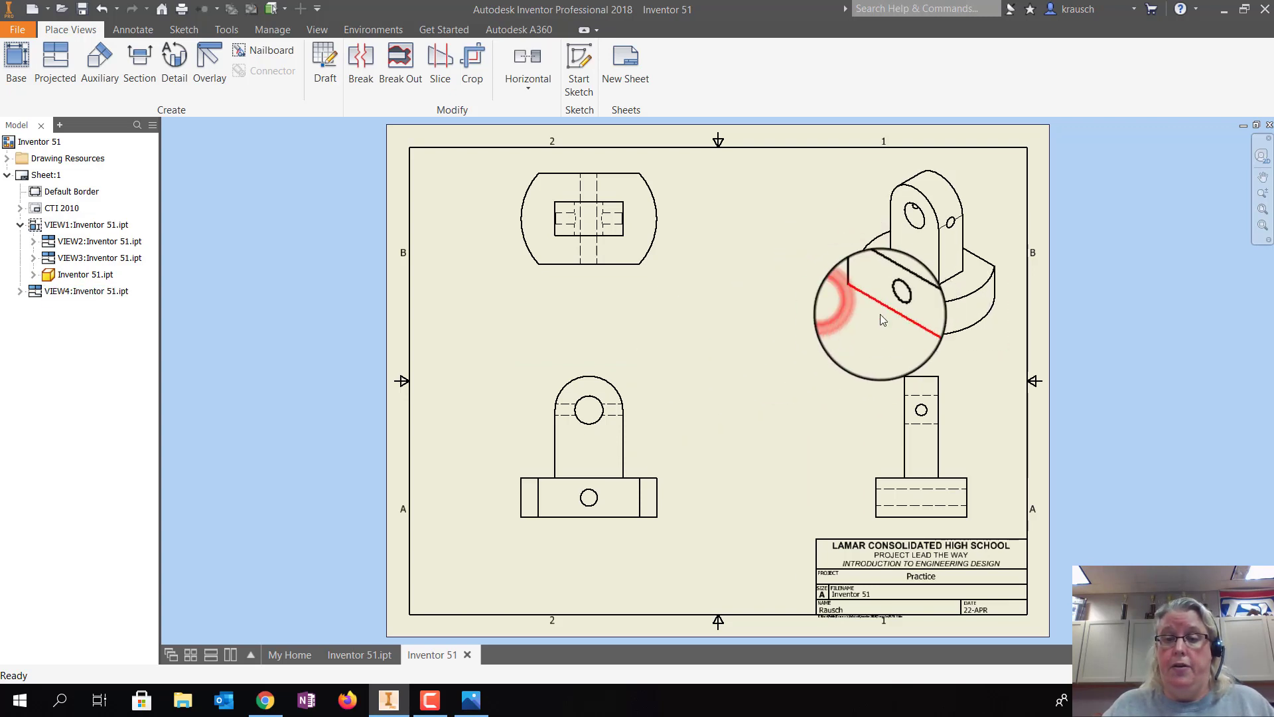
Change the isometric view's display style to shaded
double_click(853, 313)
click(365, 252)
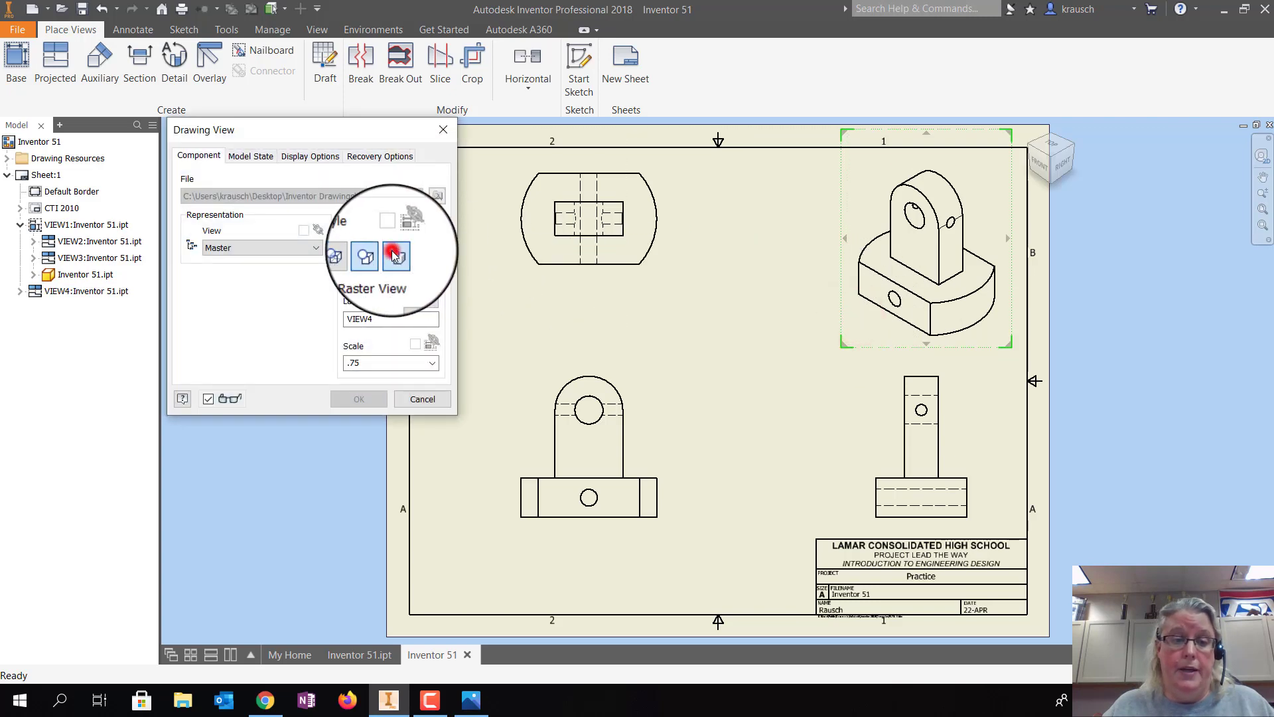
click(350, 392)
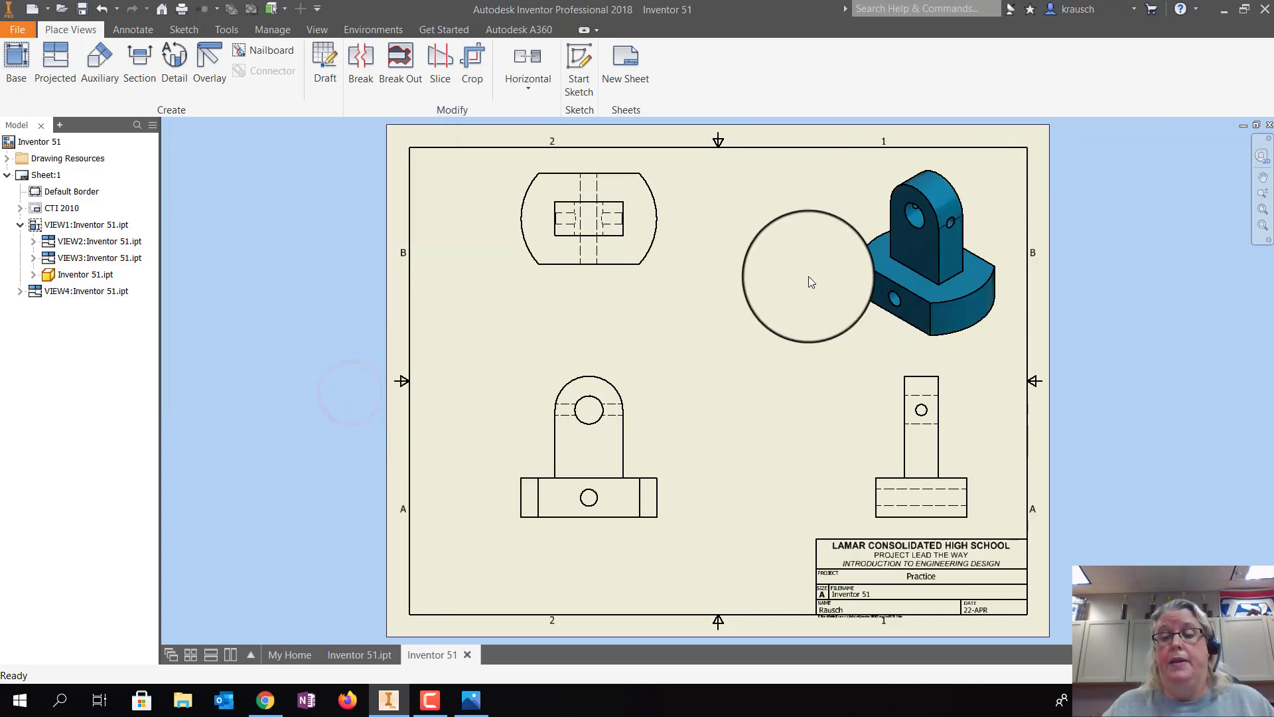
Add center marks to the front view's rounded top, large hole and base hole, and to the side view's small hole
click(133, 29)
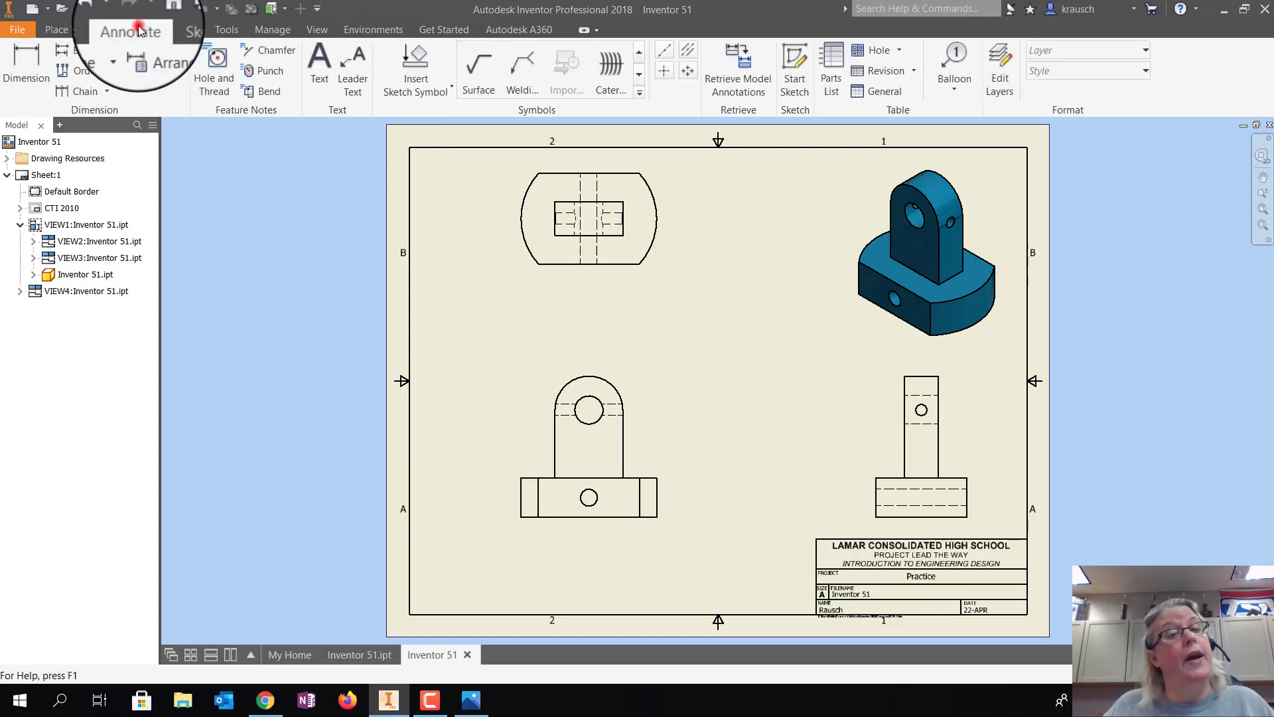
click(665, 72)
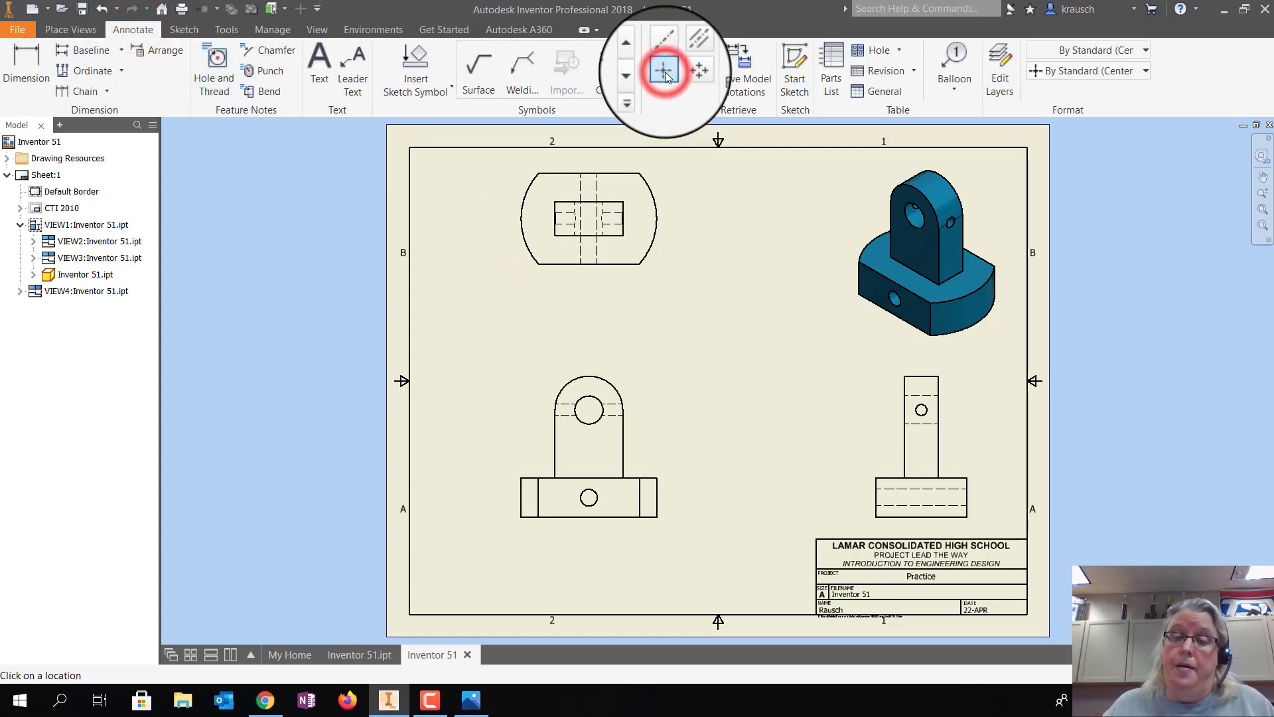
click(603, 376)
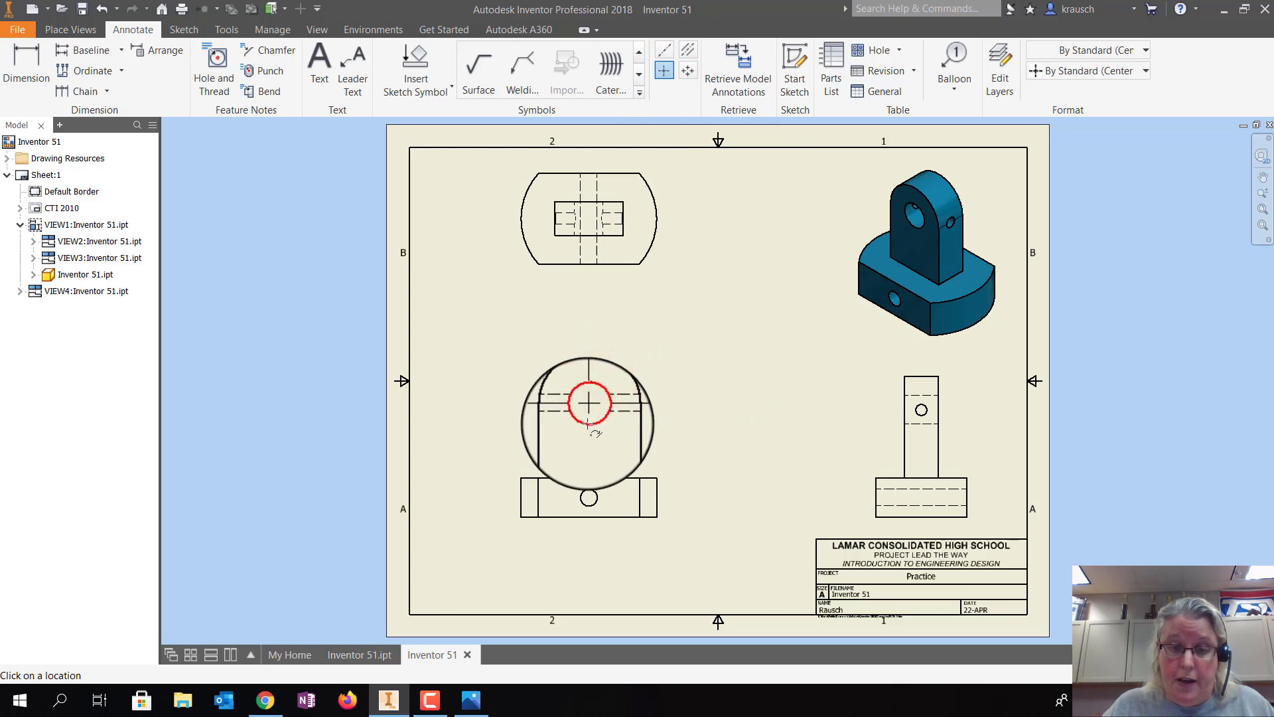
click(593, 422)
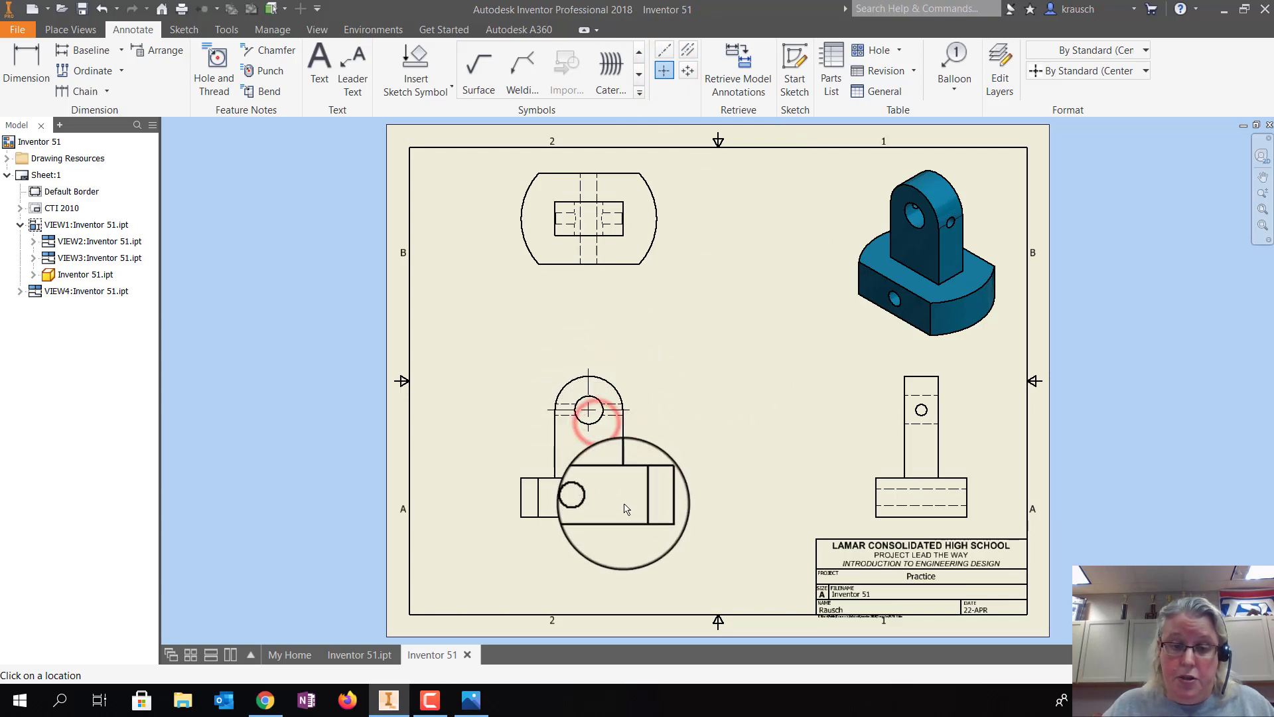
click(596, 497)
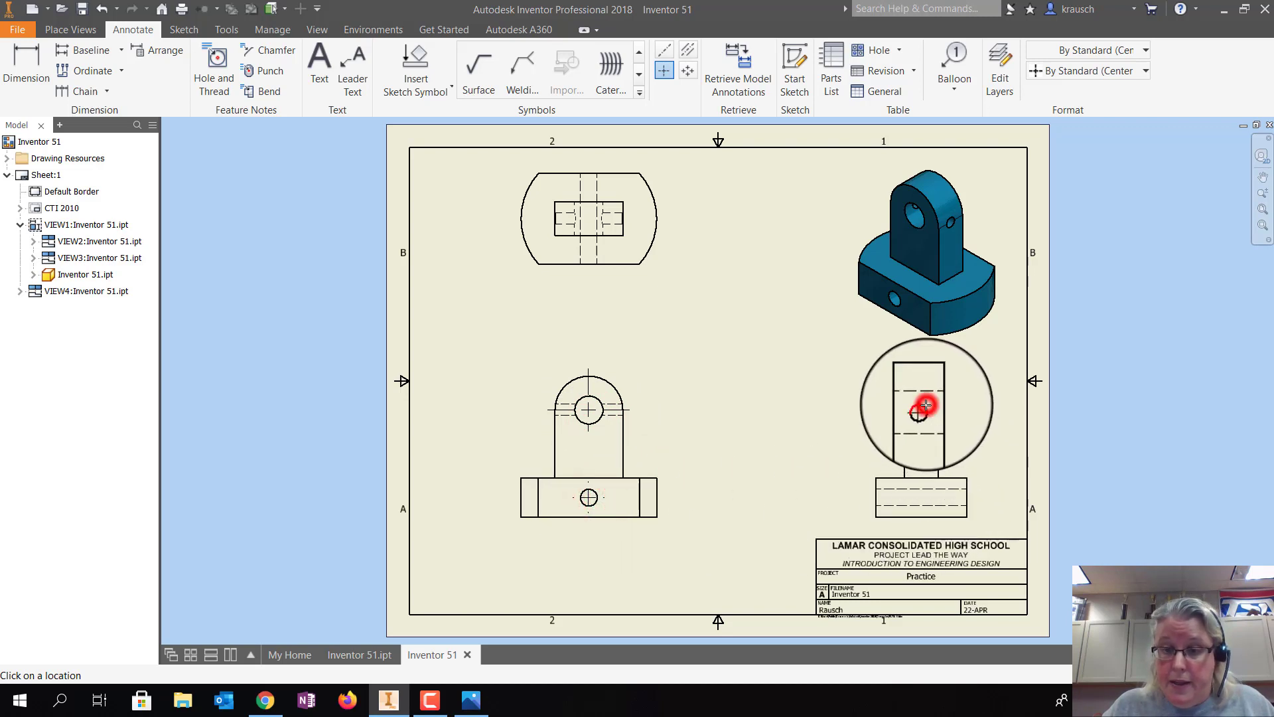
scroll(605, 502, up, 3)
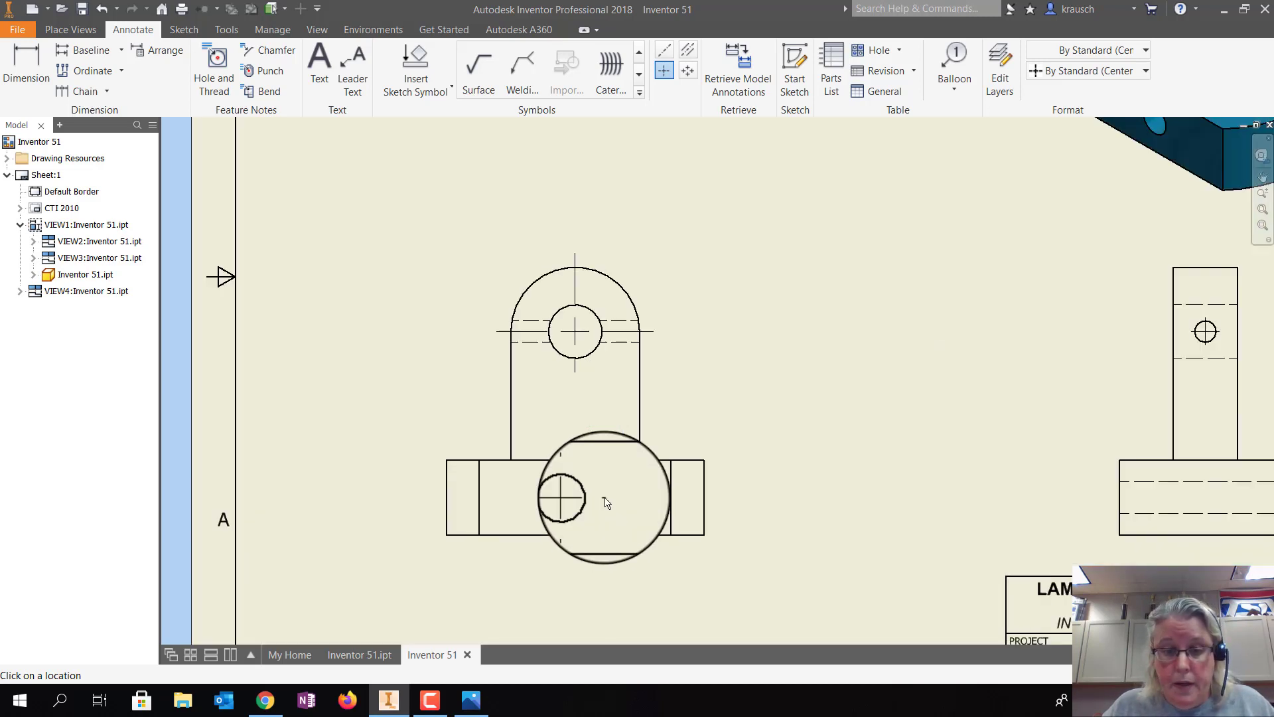
scroll(605, 502, up, 4)
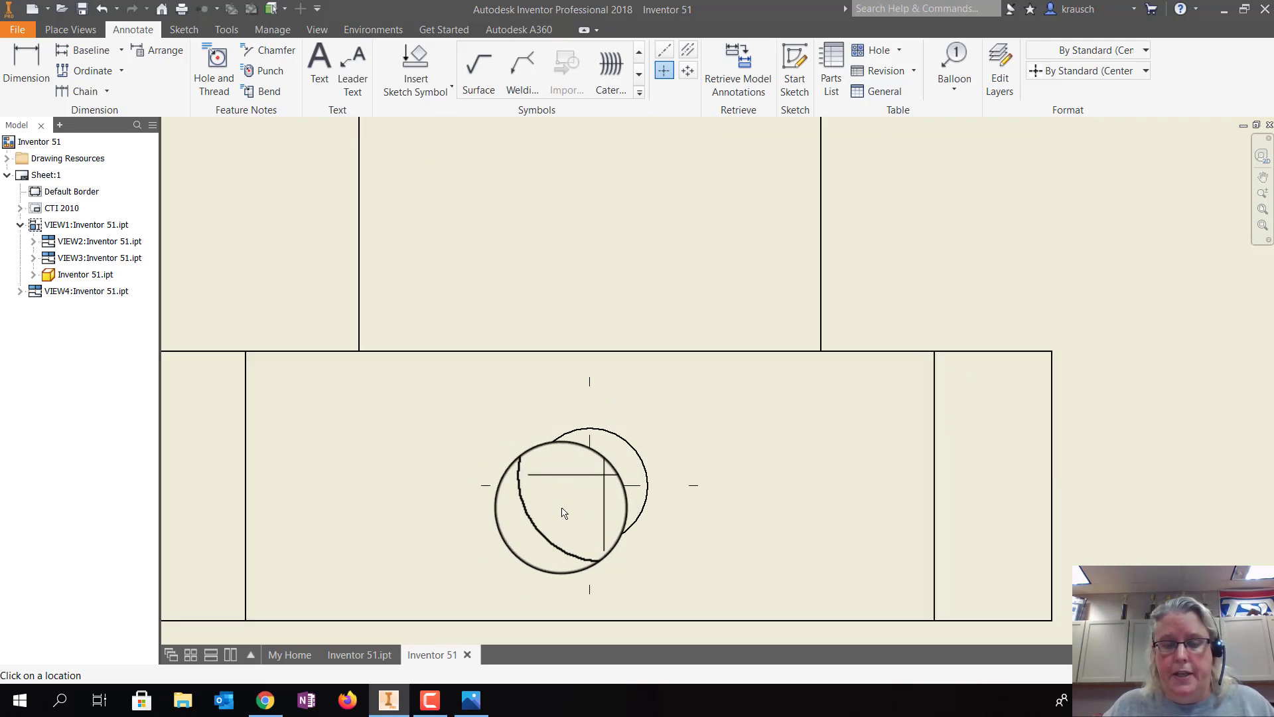
scroll(563, 512, down, 5)
scroll(563, 512, down, 5)
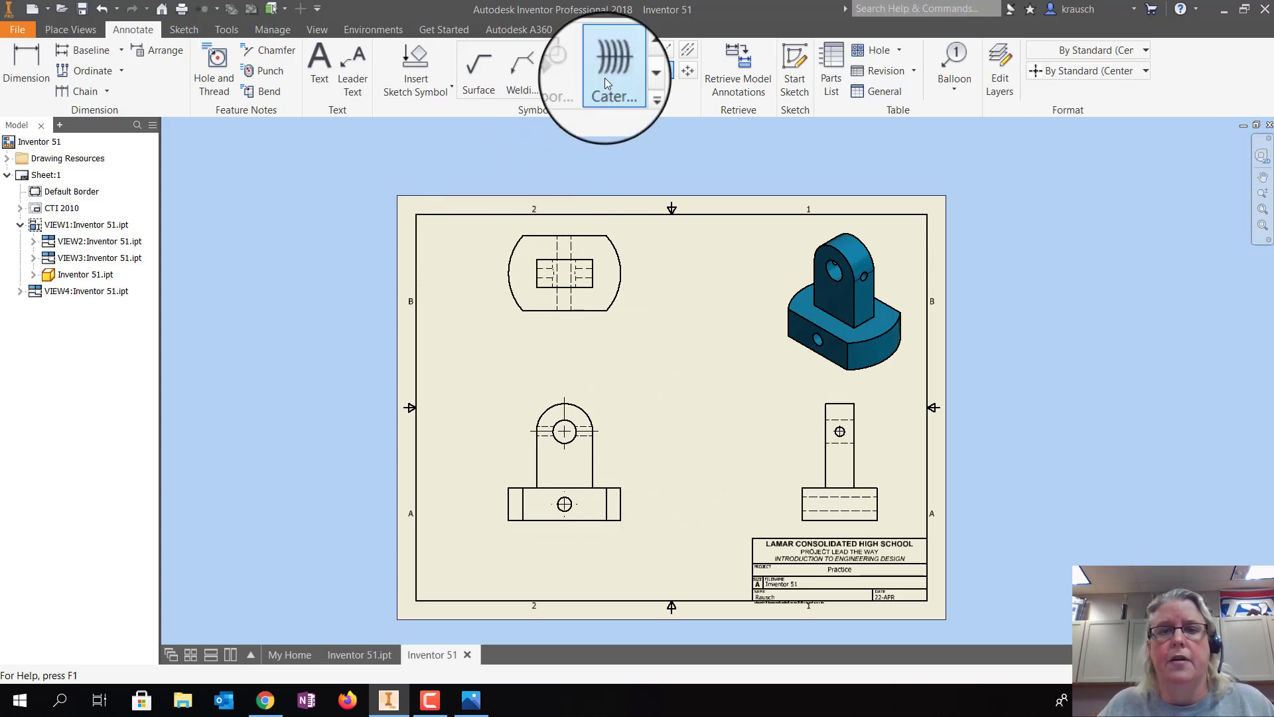
Add a bisector centerline between the hidden edges of the vertical through hole in the top view
click(689, 49)
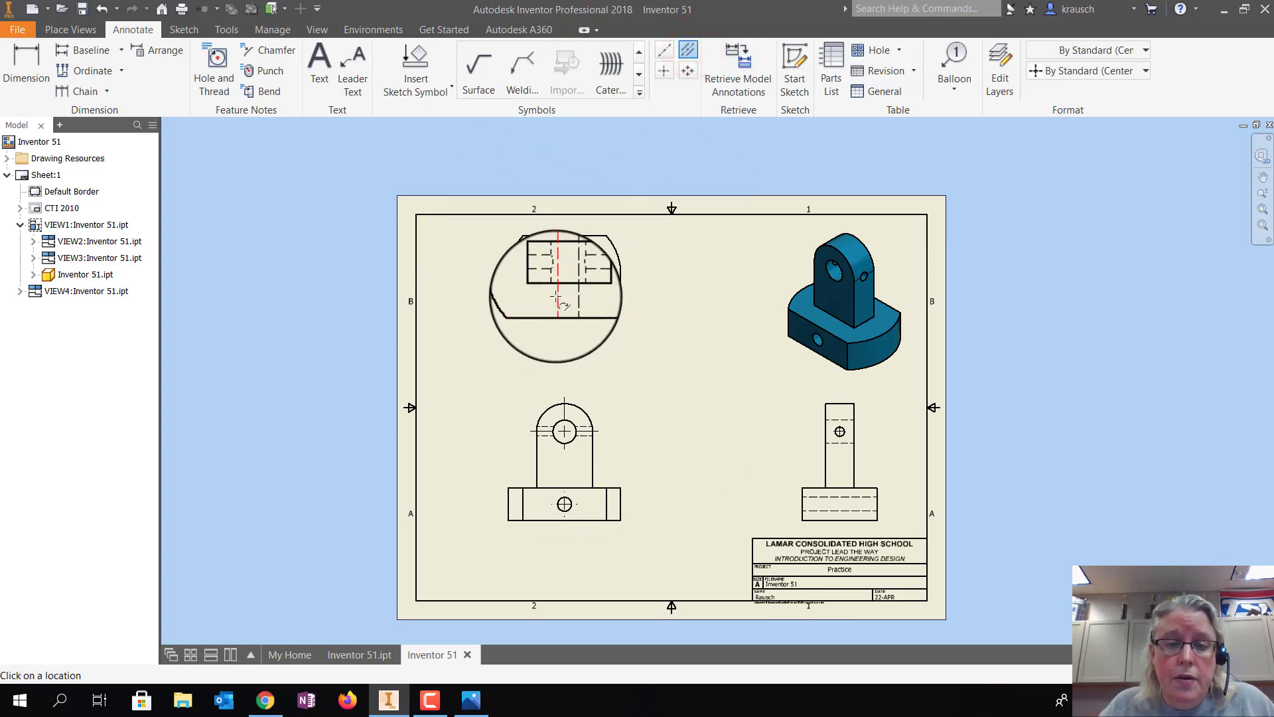
click(557, 298)
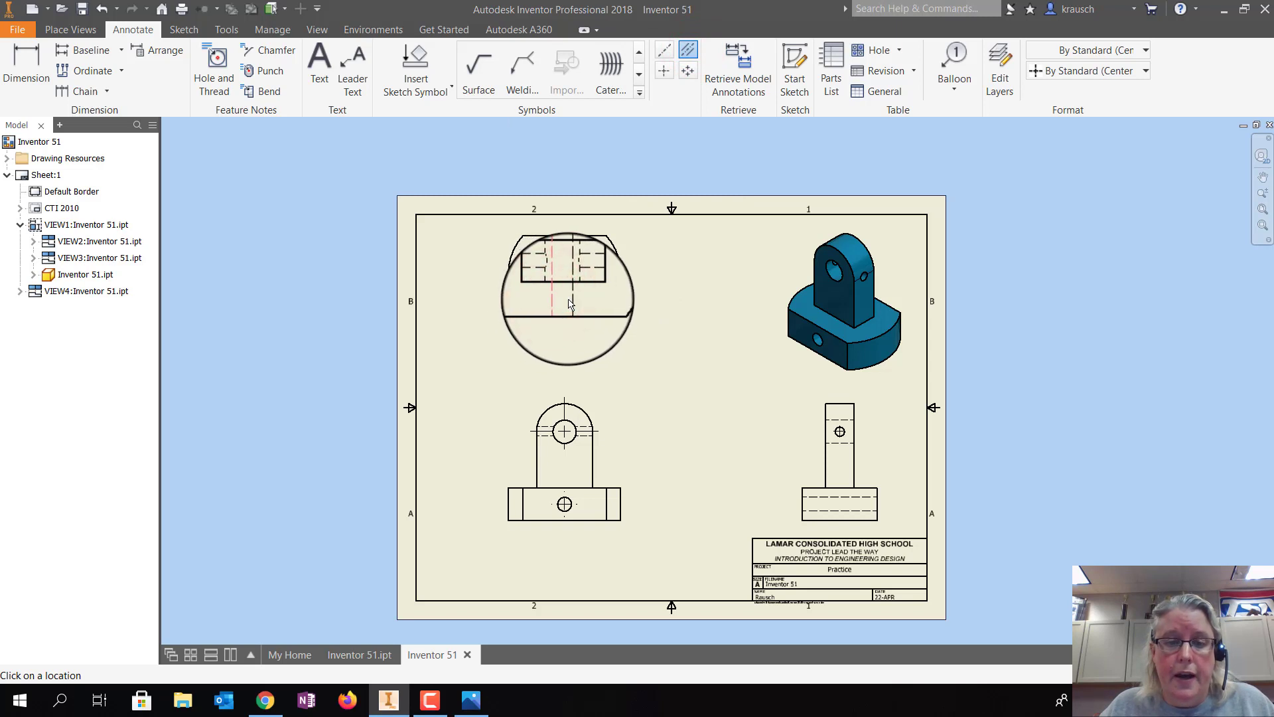
click(571, 302)
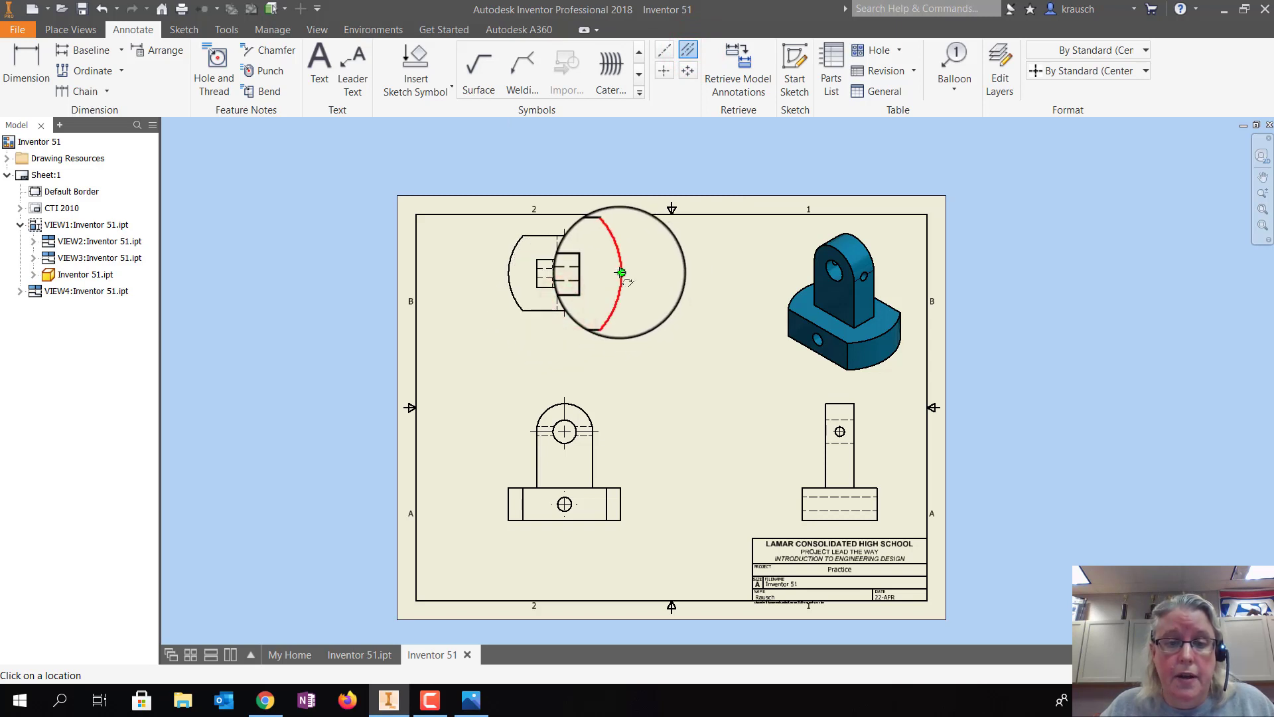
Add bisector centerlines between the hidden edges of the small cross hole on both sides of the upright in the top view
scroll(620, 273, up, 4)
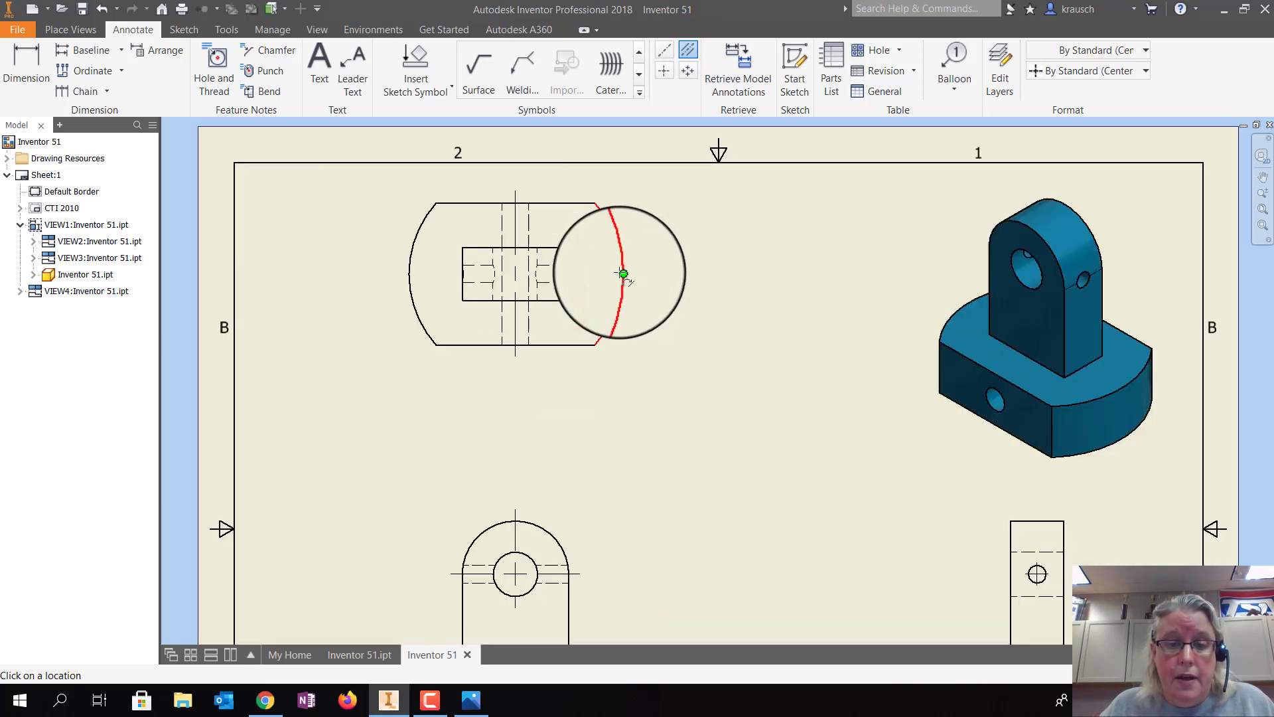
click(491, 286)
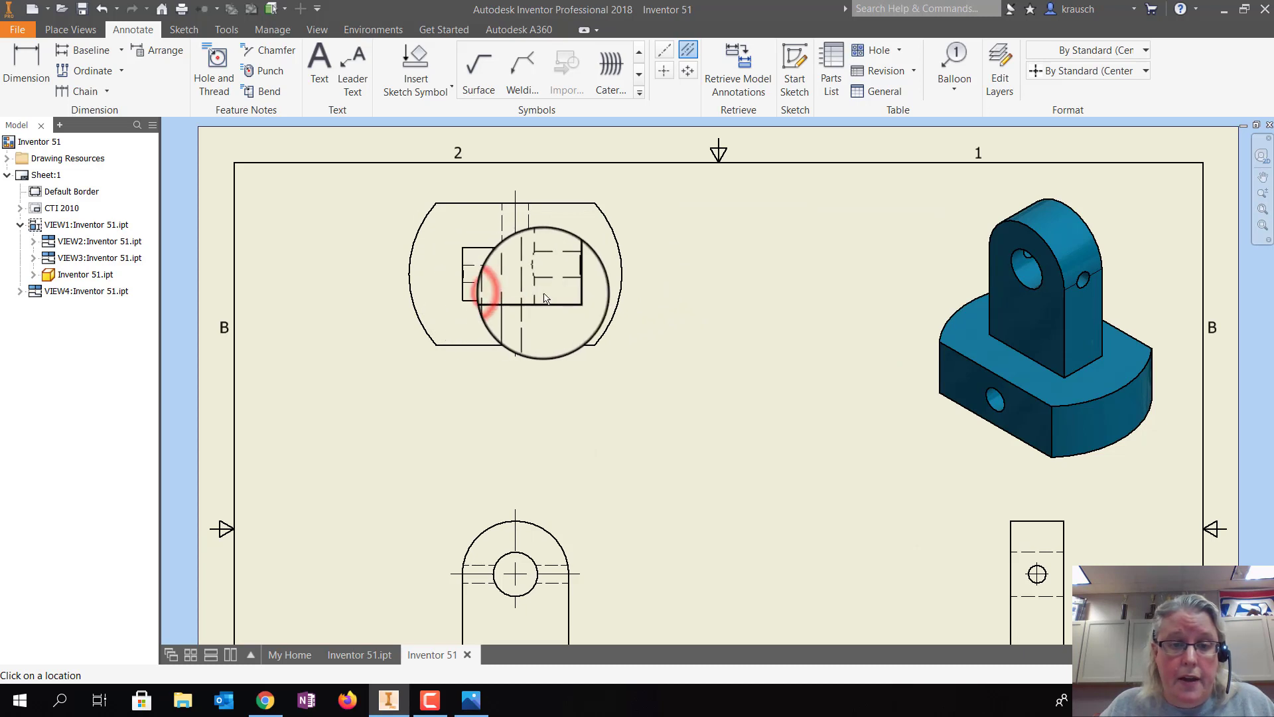
click(471, 283)
click(473, 265)
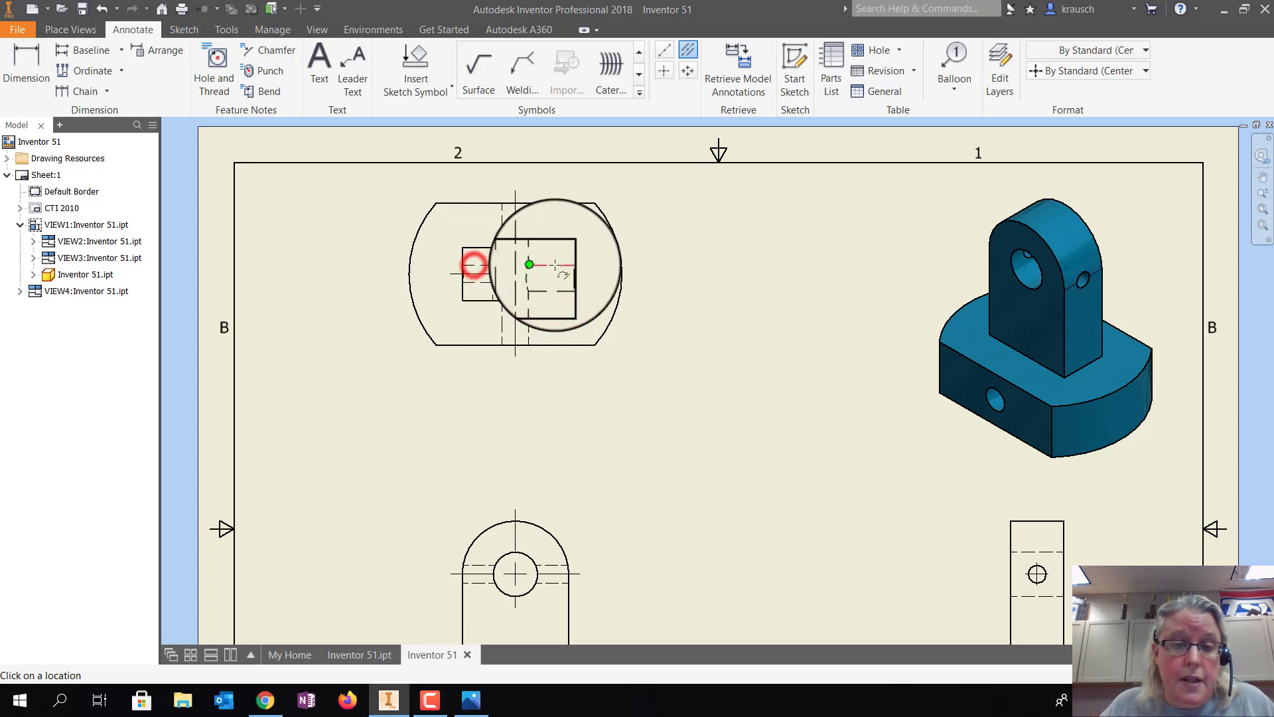
click(561, 265)
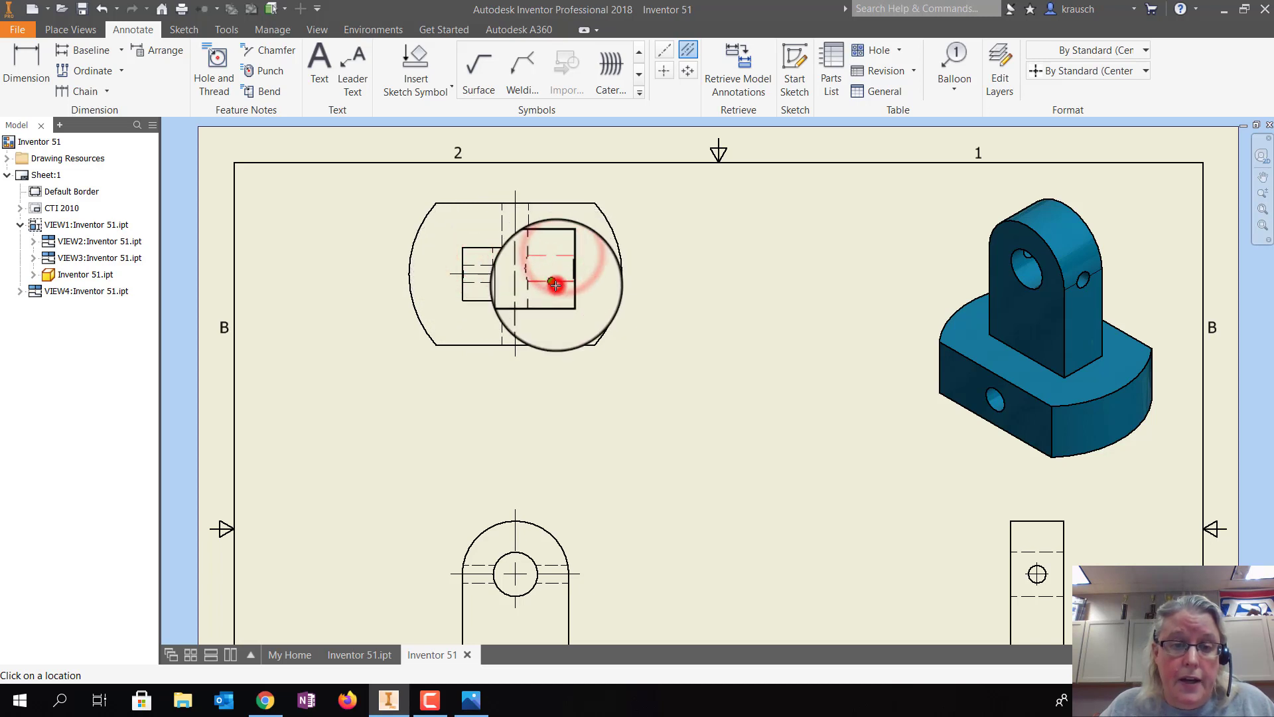
click(556, 285)
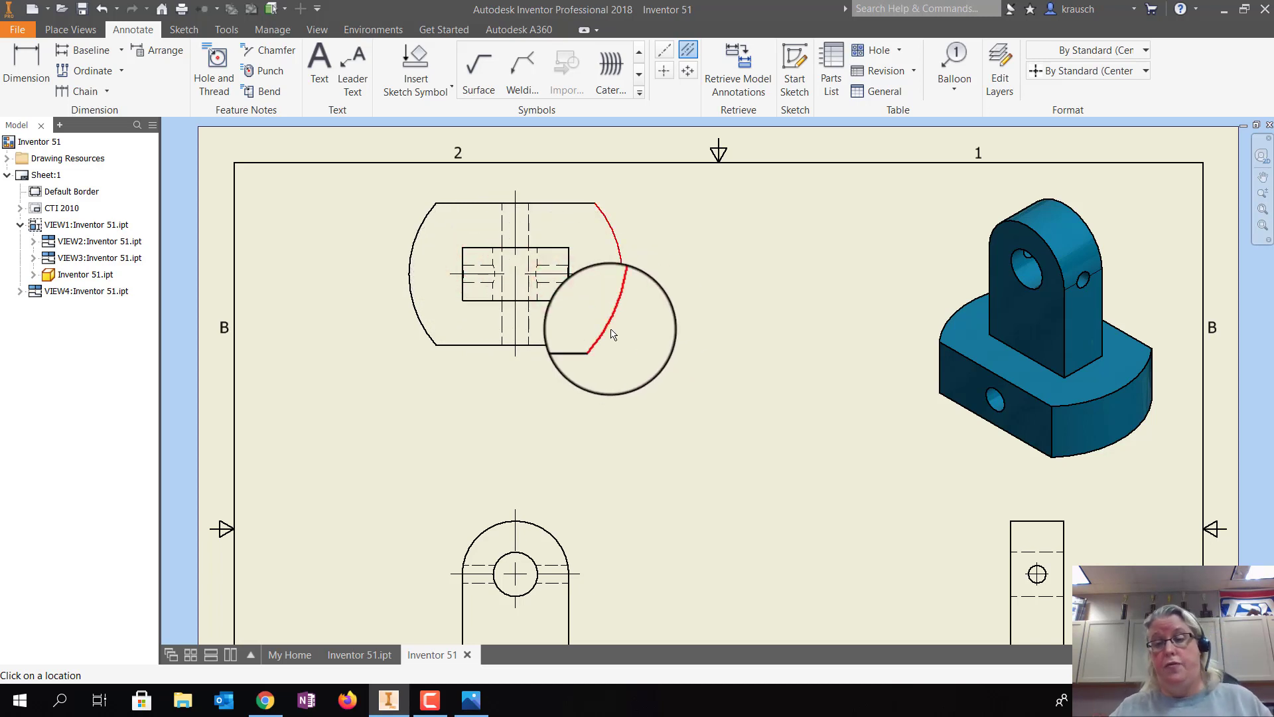
Add bisector centerlines through the hidden base hole and the upright's hidden large hole in the side view
scroll(591, 335, up, 2)
scroll(594, 336, down, 4)
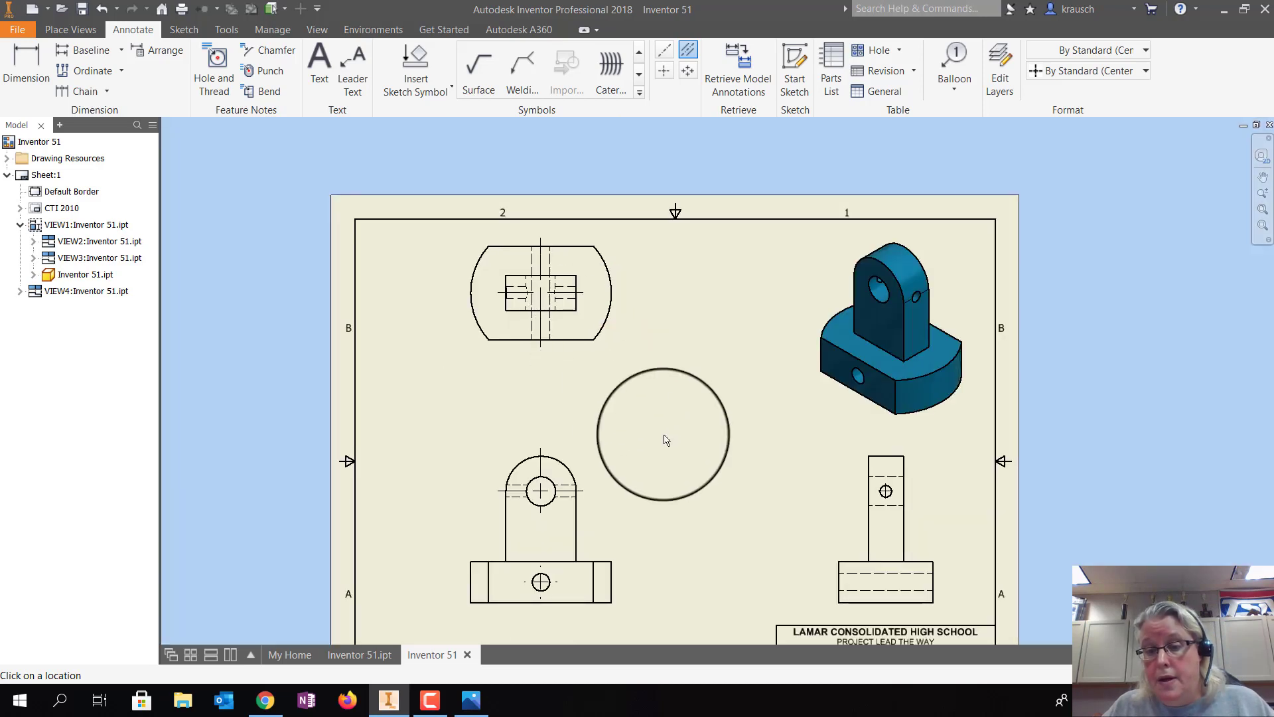
click(883, 571)
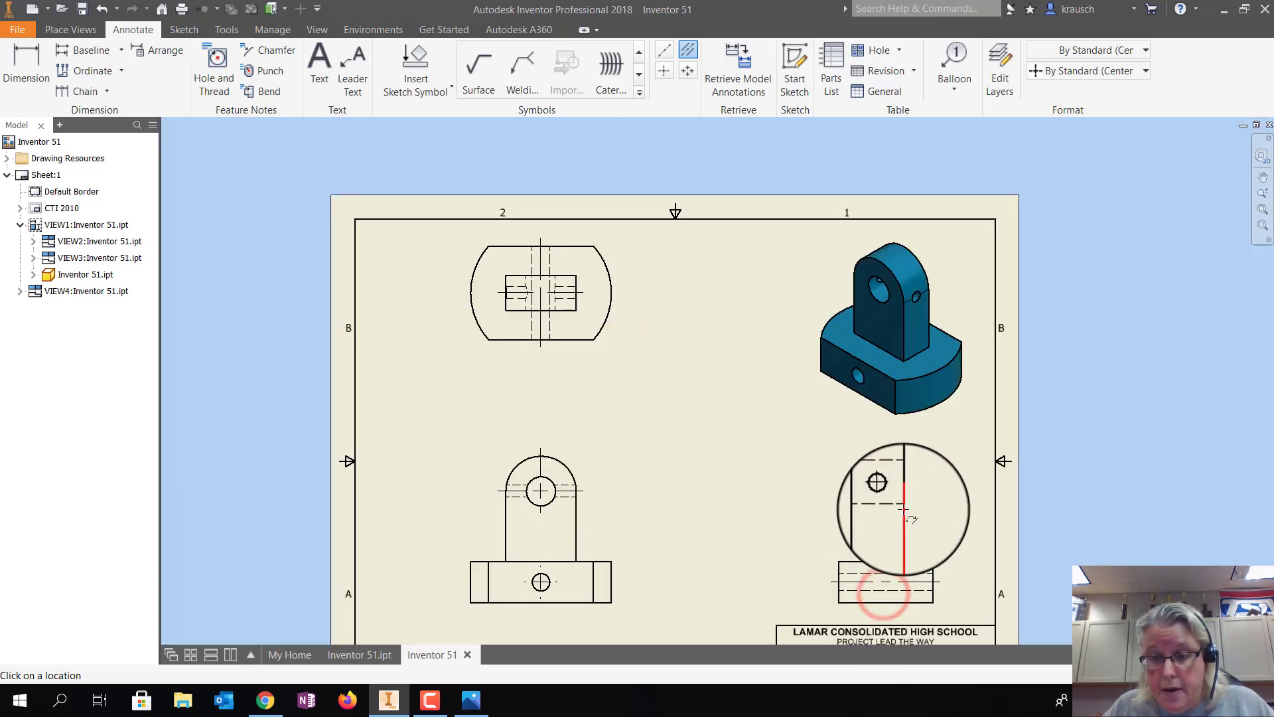
click(891, 513)
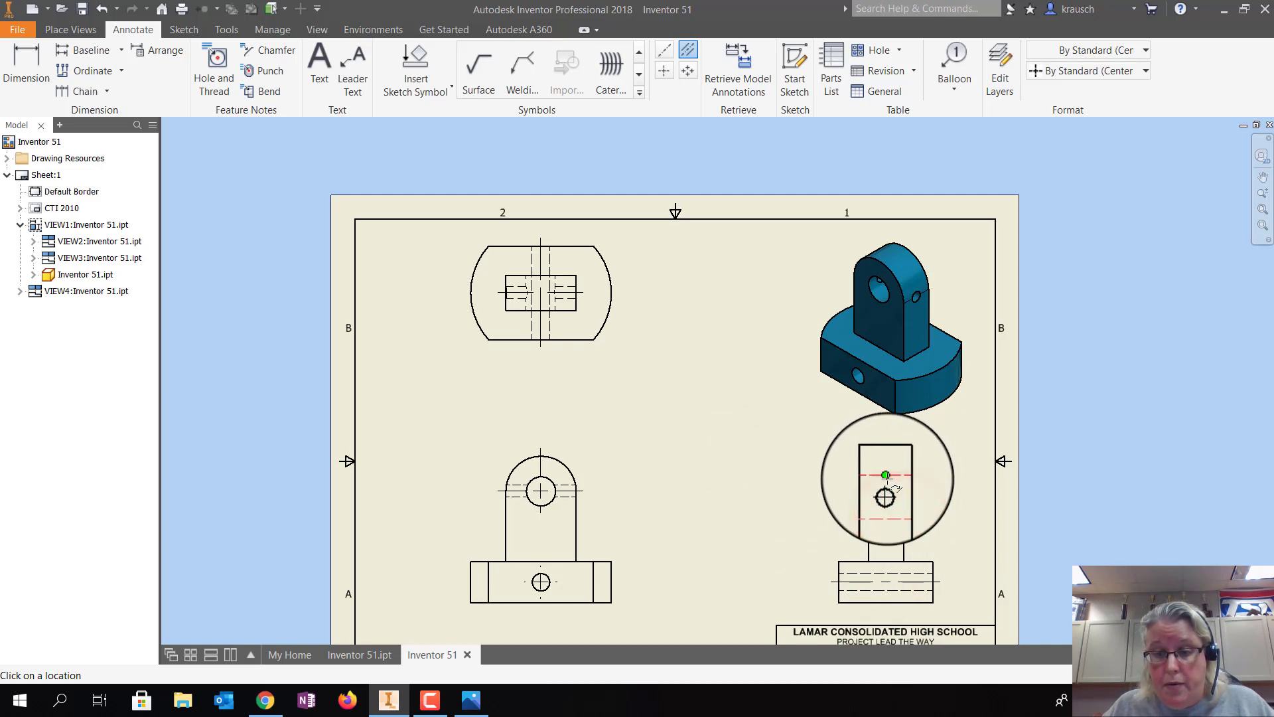
click(886, 479)
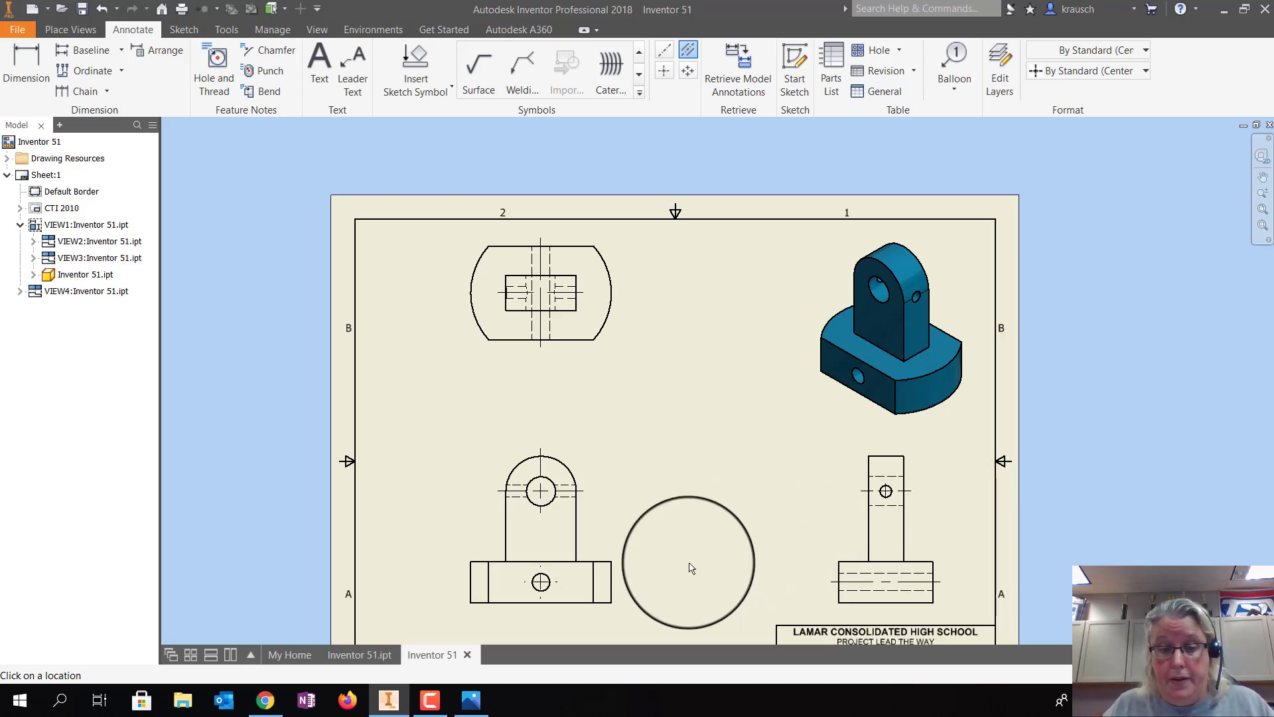
scroll(690, 569, down, 2)
scroll(690, 569, up, 4)
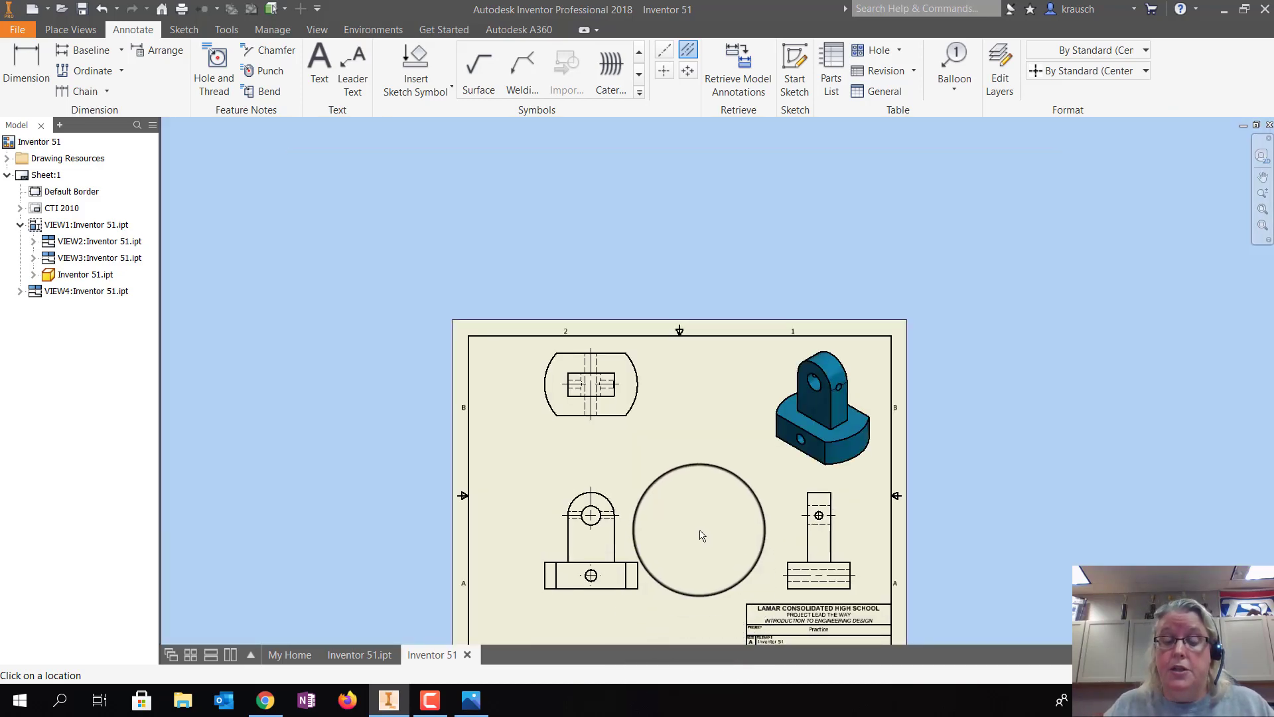
Save the drawing as Inventor 51.idw in the Inventor Drawings folder
scroll(631, 565, down, 3)
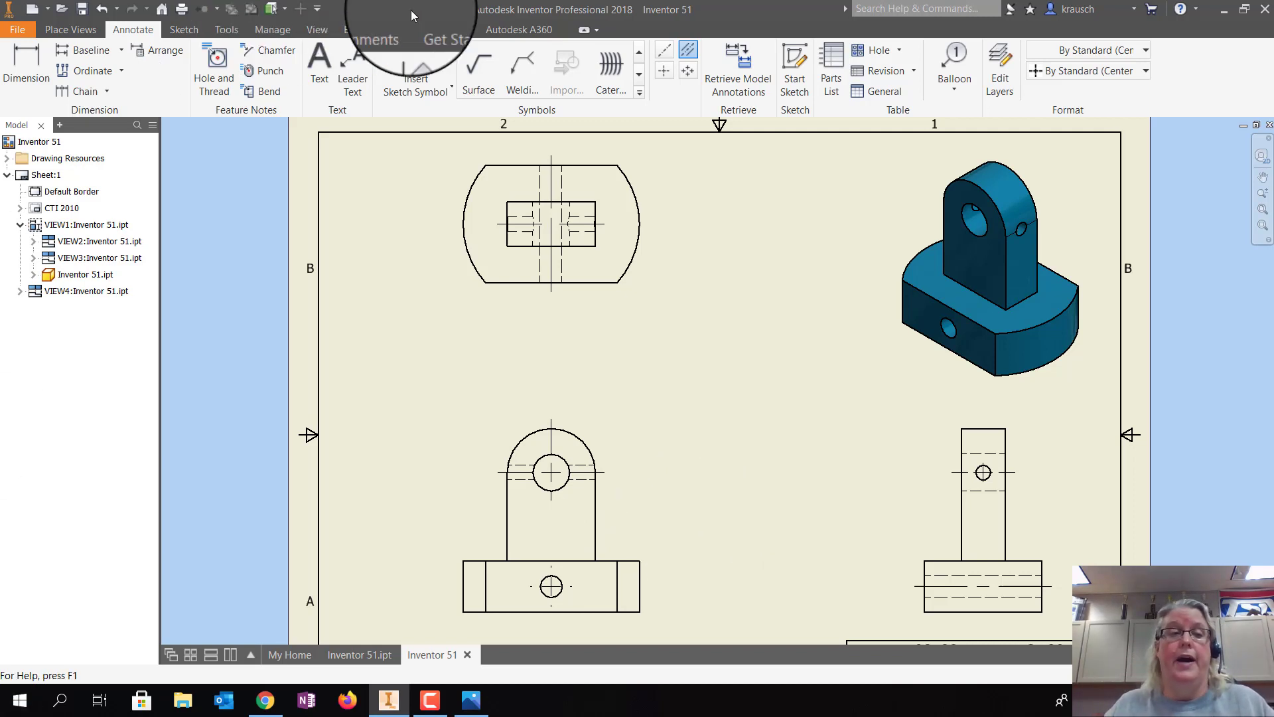
click(17, 29)
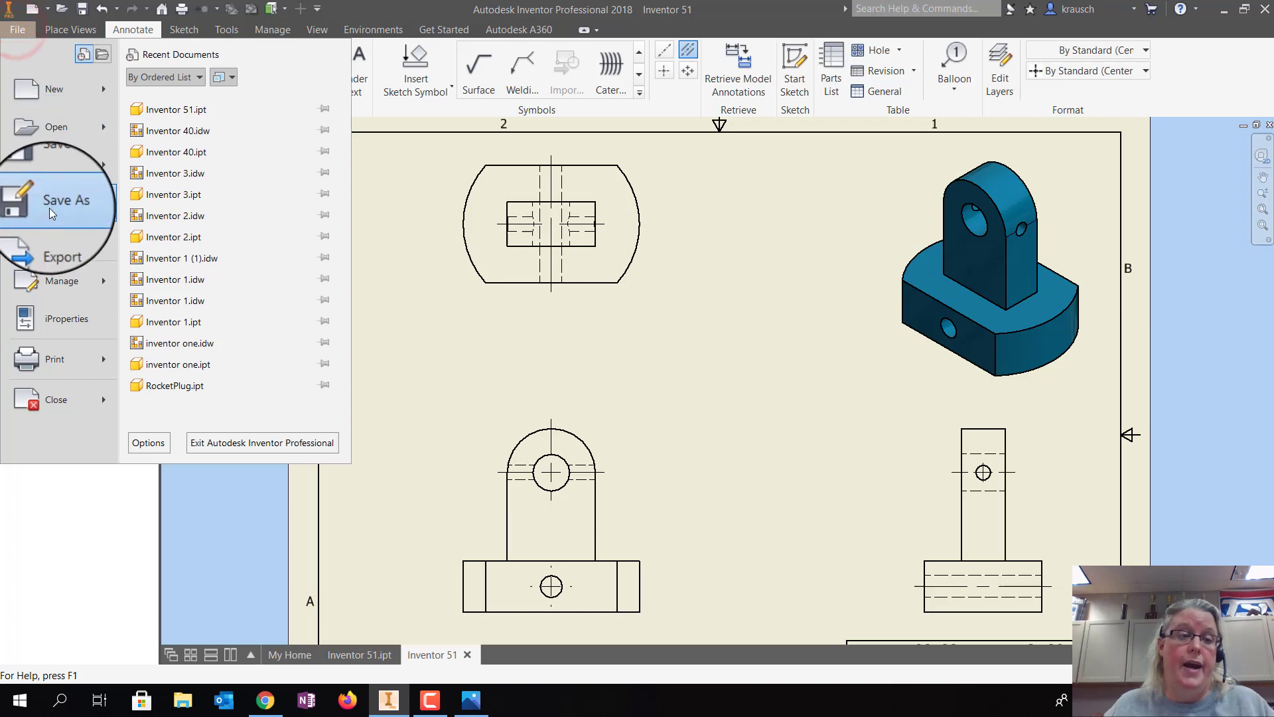
click(49, 208)
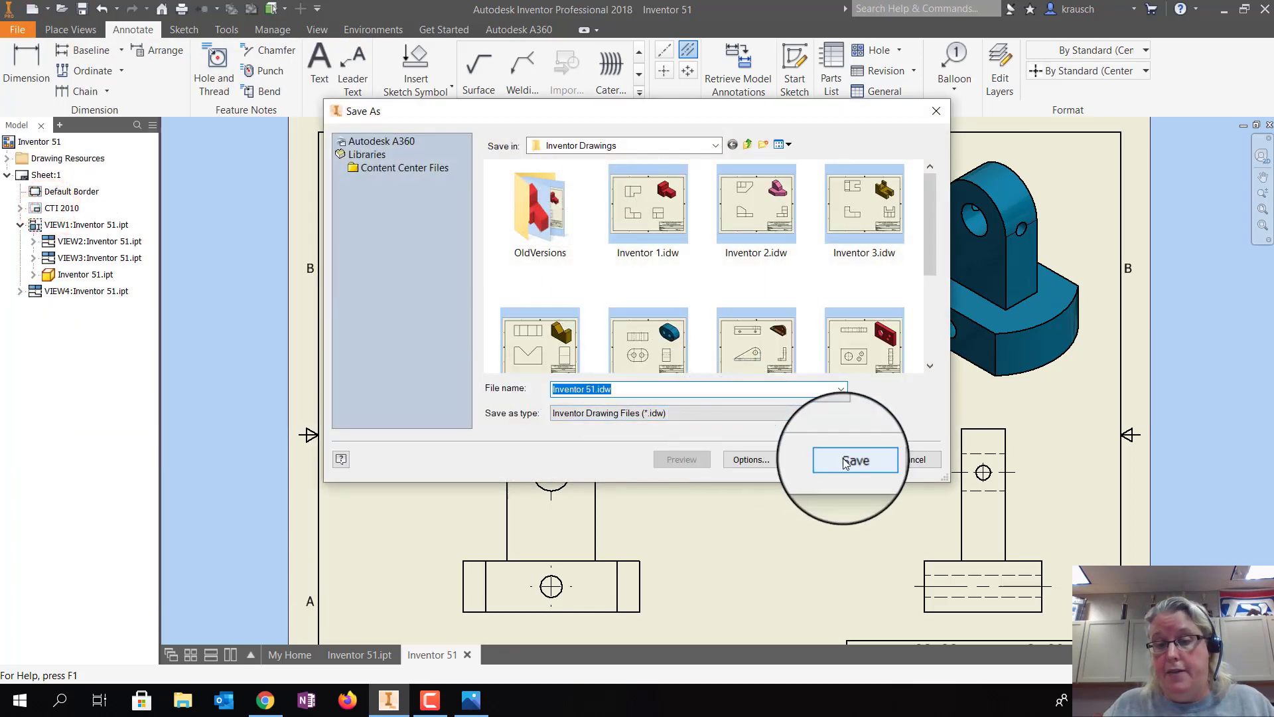
click(833, 461)
click(4, 34)
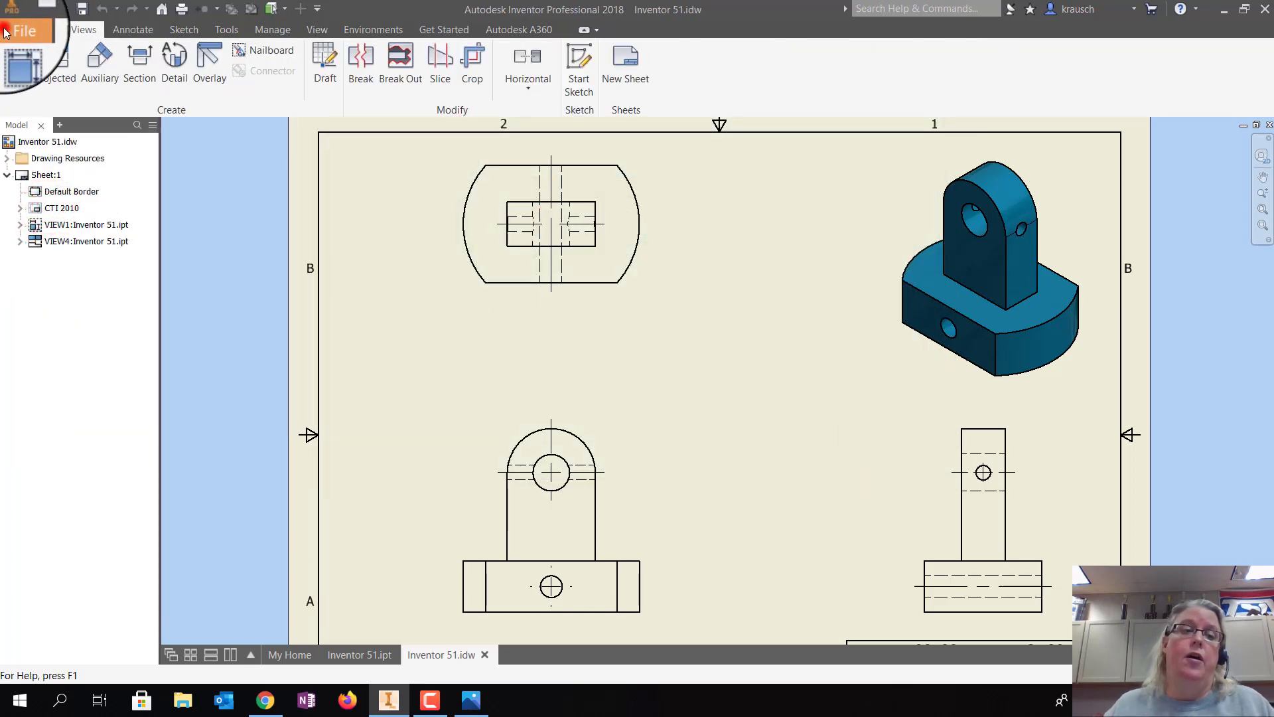
click(53, 243)
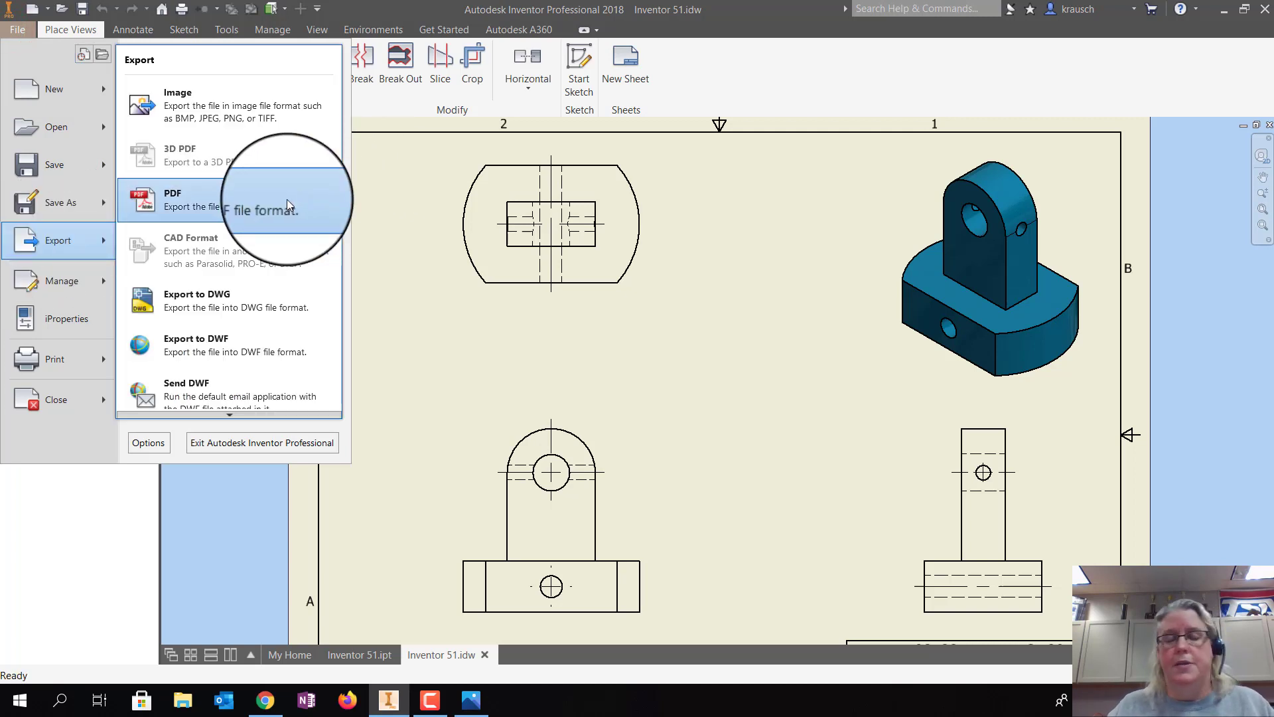
click(545, 239)
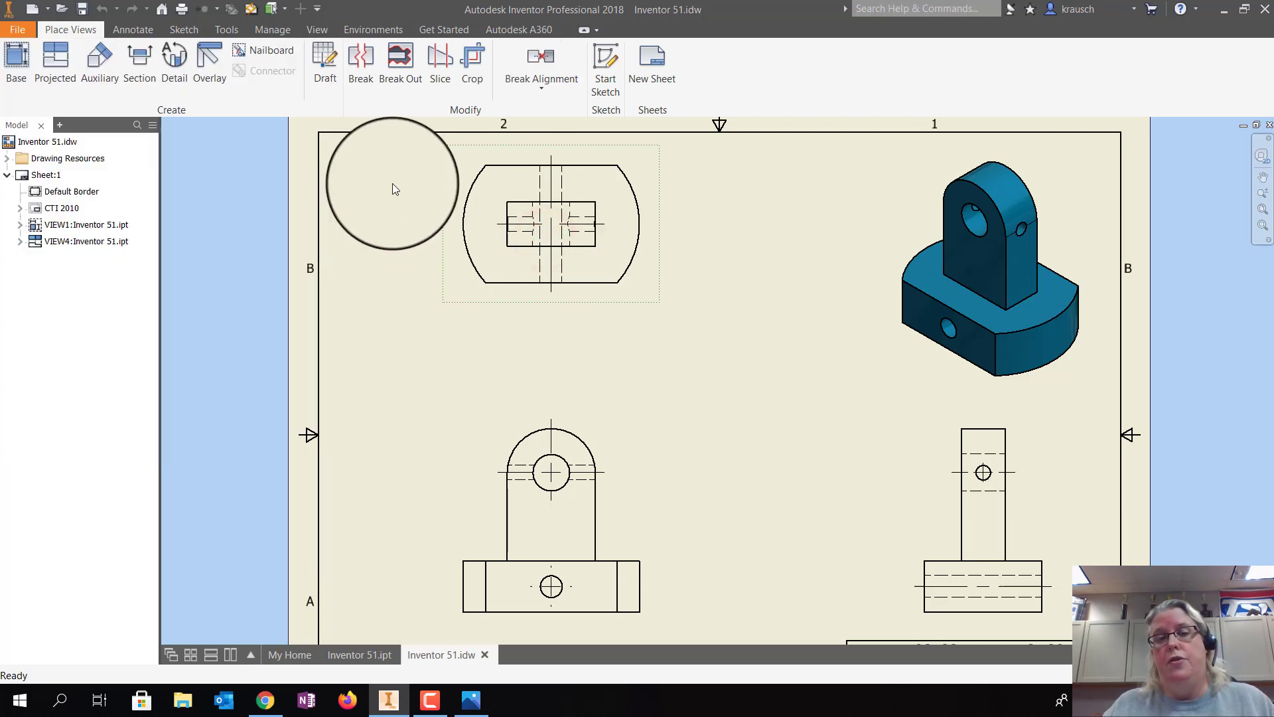